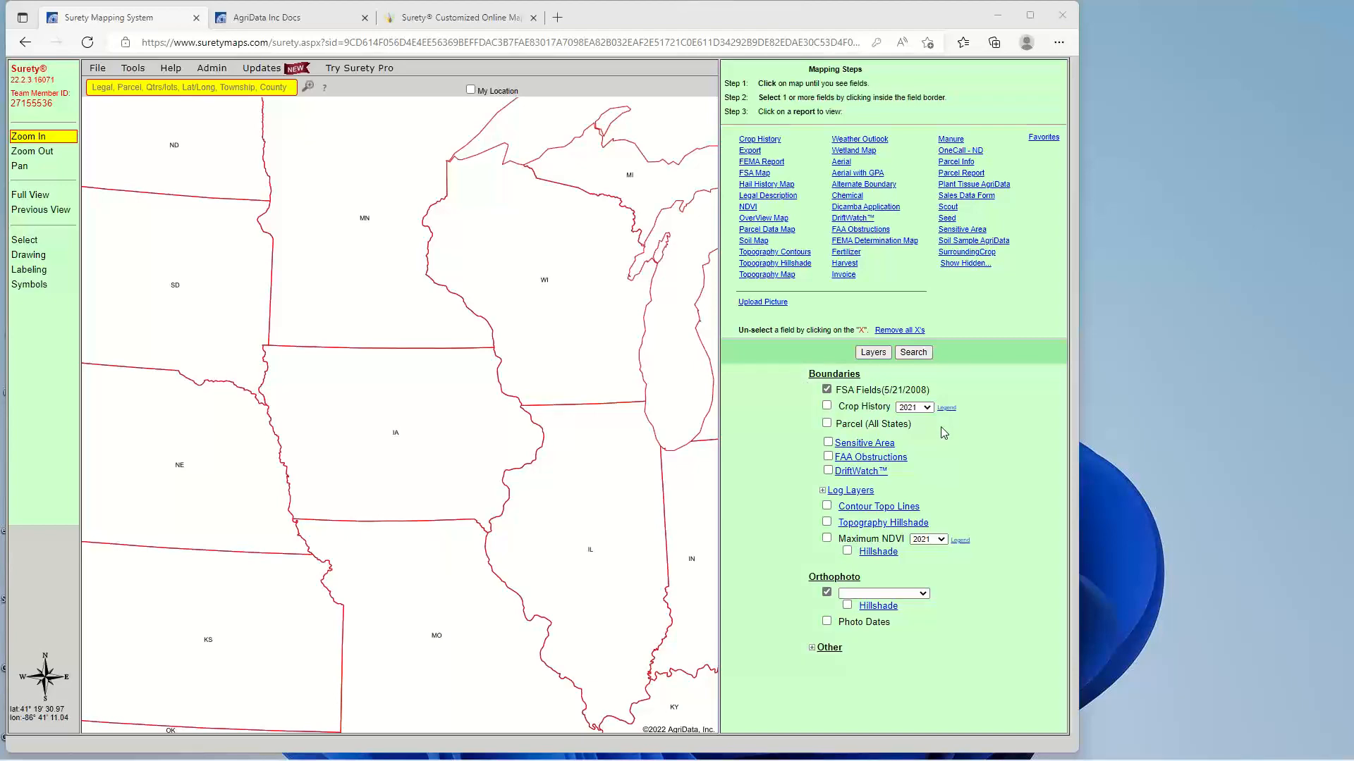
Zoom the map from the multi-state view into Hancock County, Iowa, down to the field boundaries of section 16 in Garfield township.
left_click(395, 384)
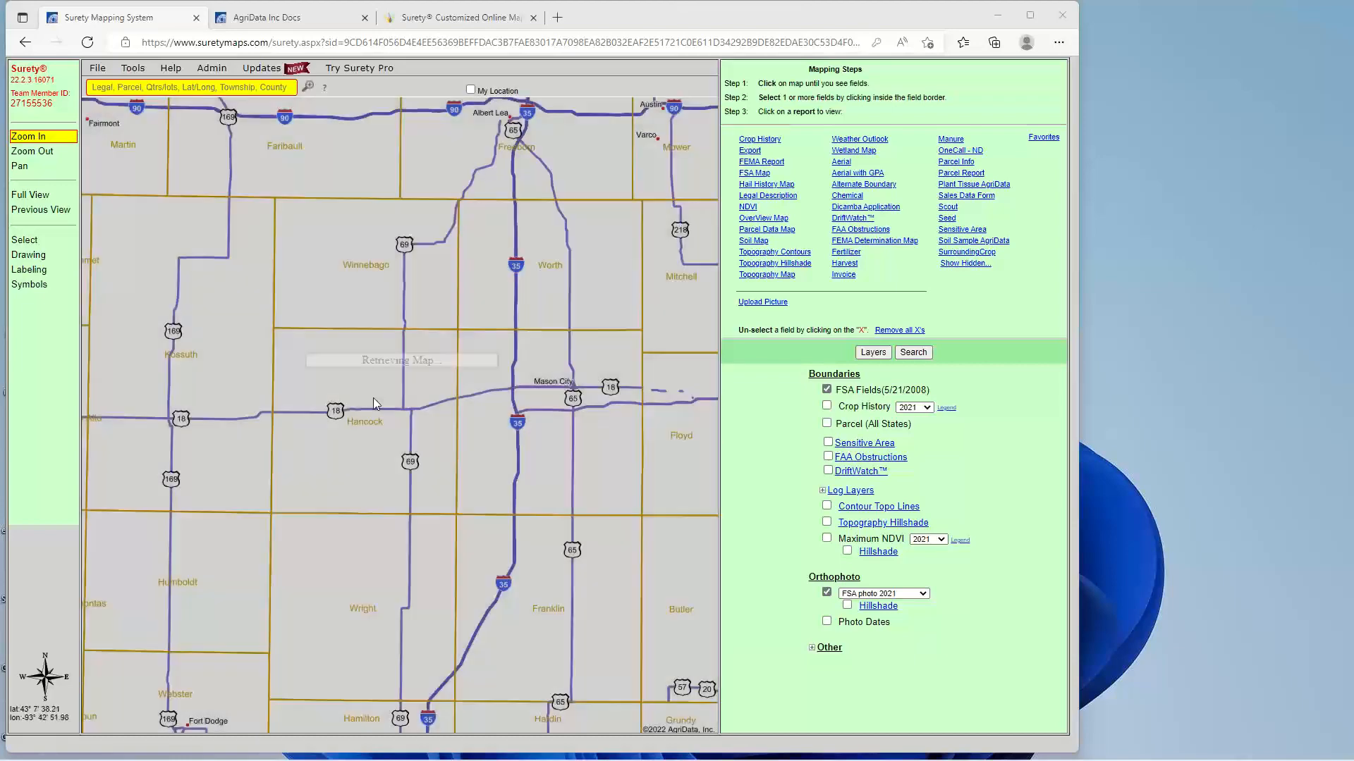
left_click(373, 397)
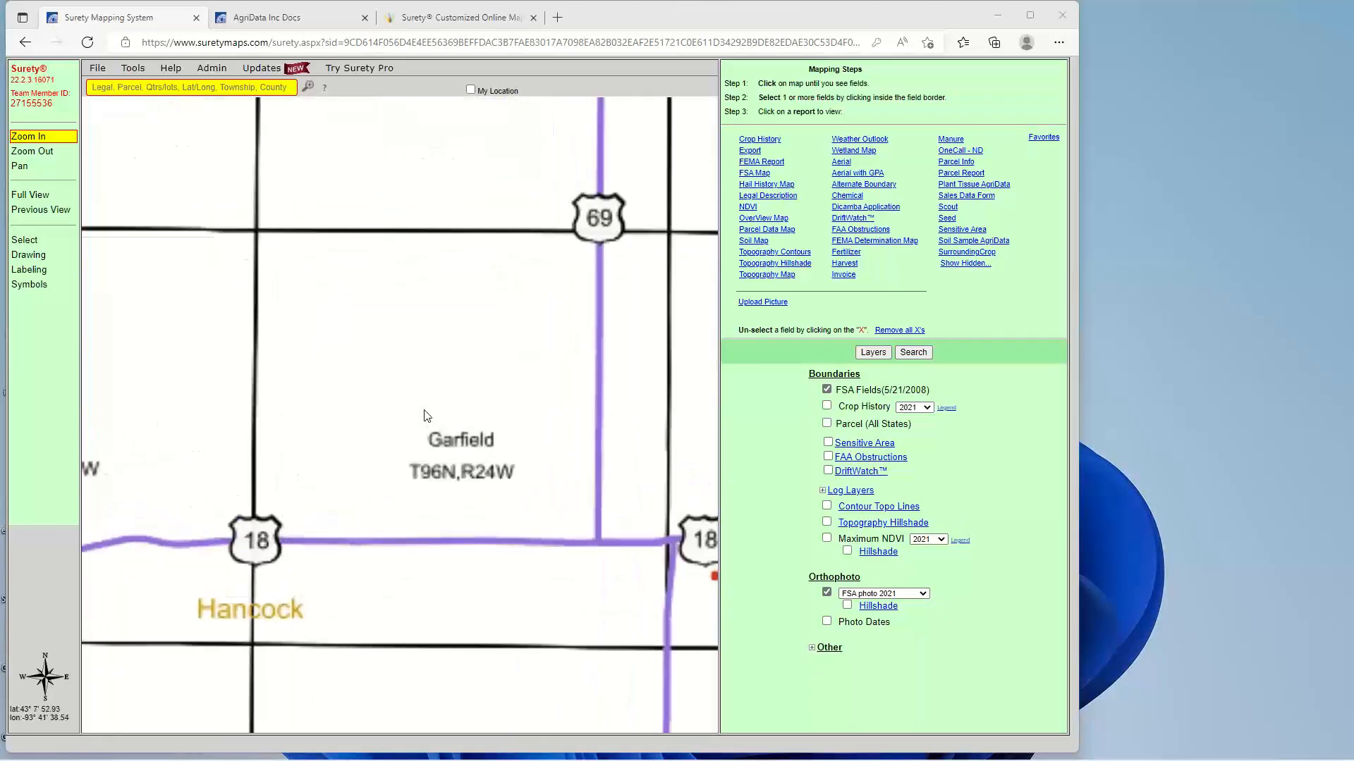
left_click(426, 416)
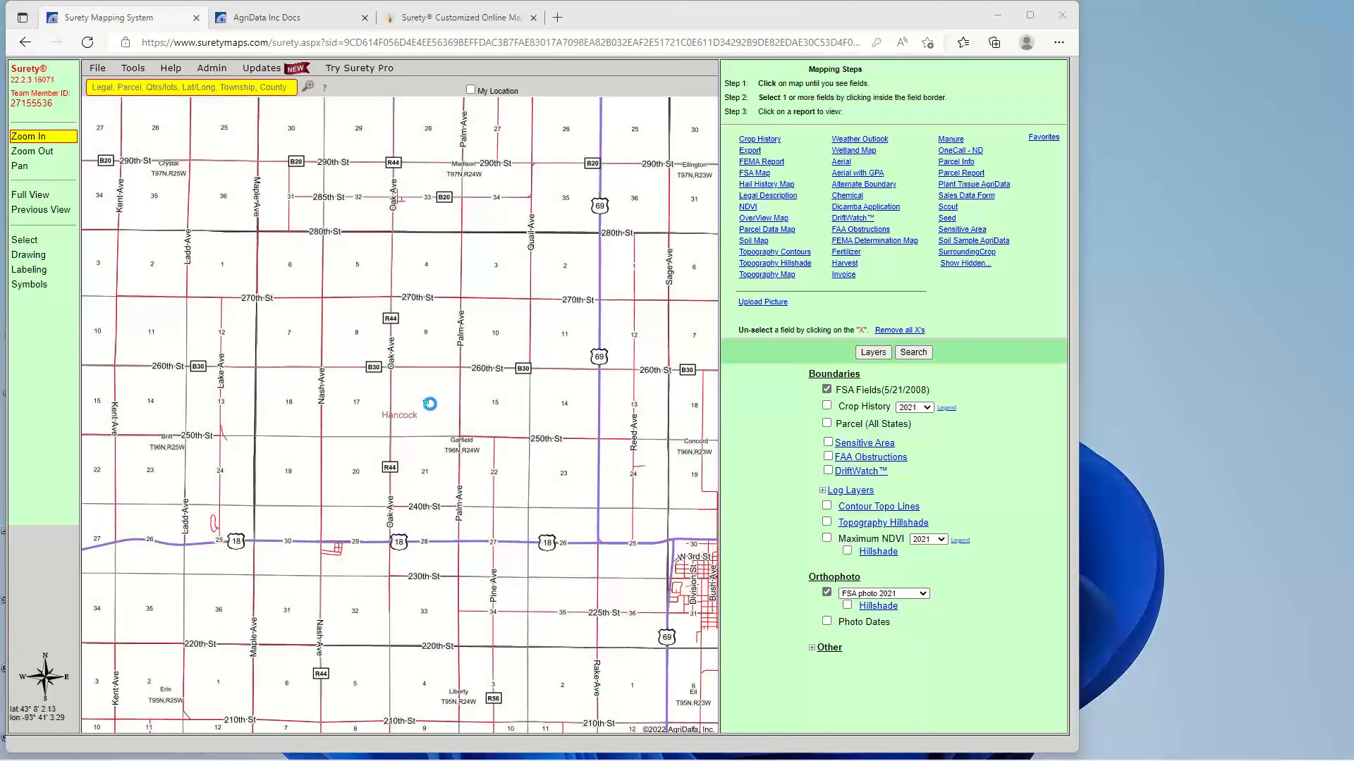
left_click(434, 403)
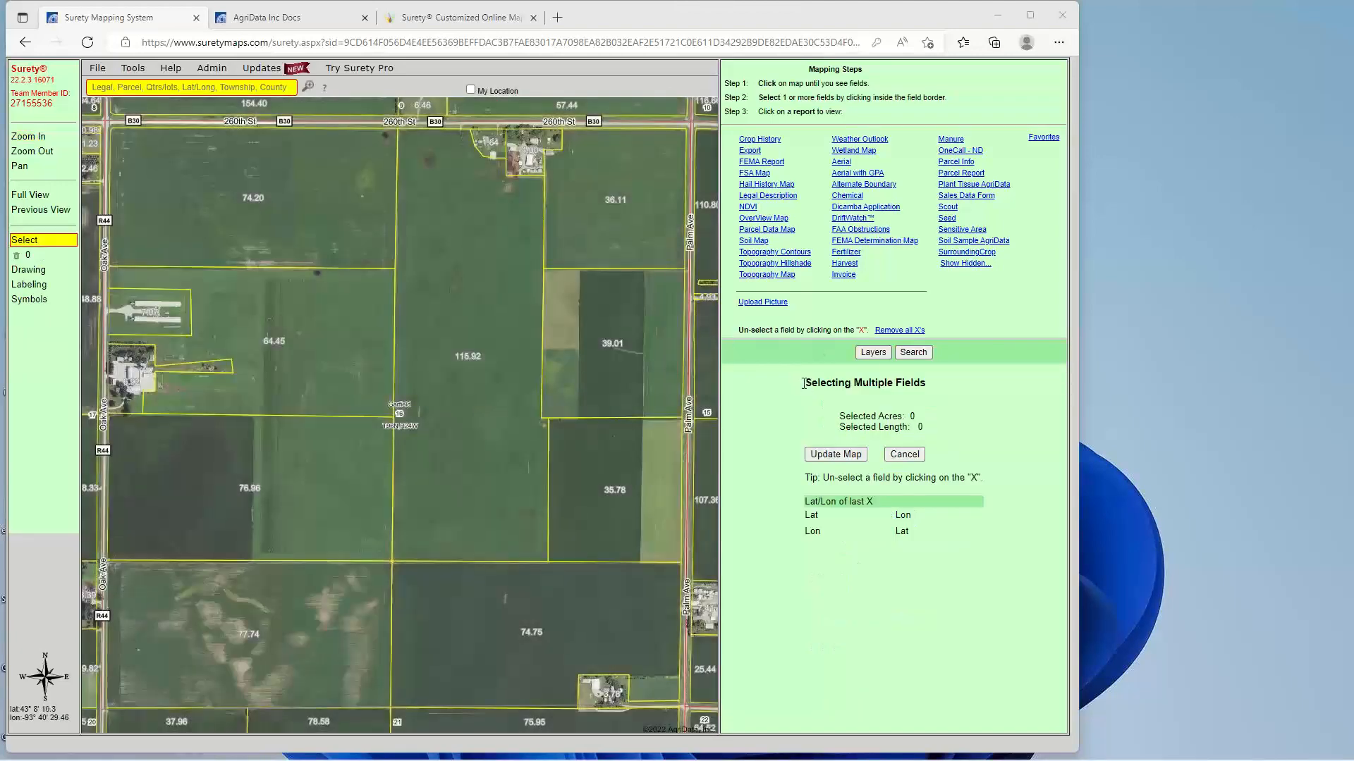
Bring up the layer options, check the orthophoto choices, and show the photo dates over the fields before hiding them again.
left_click(872, 356)
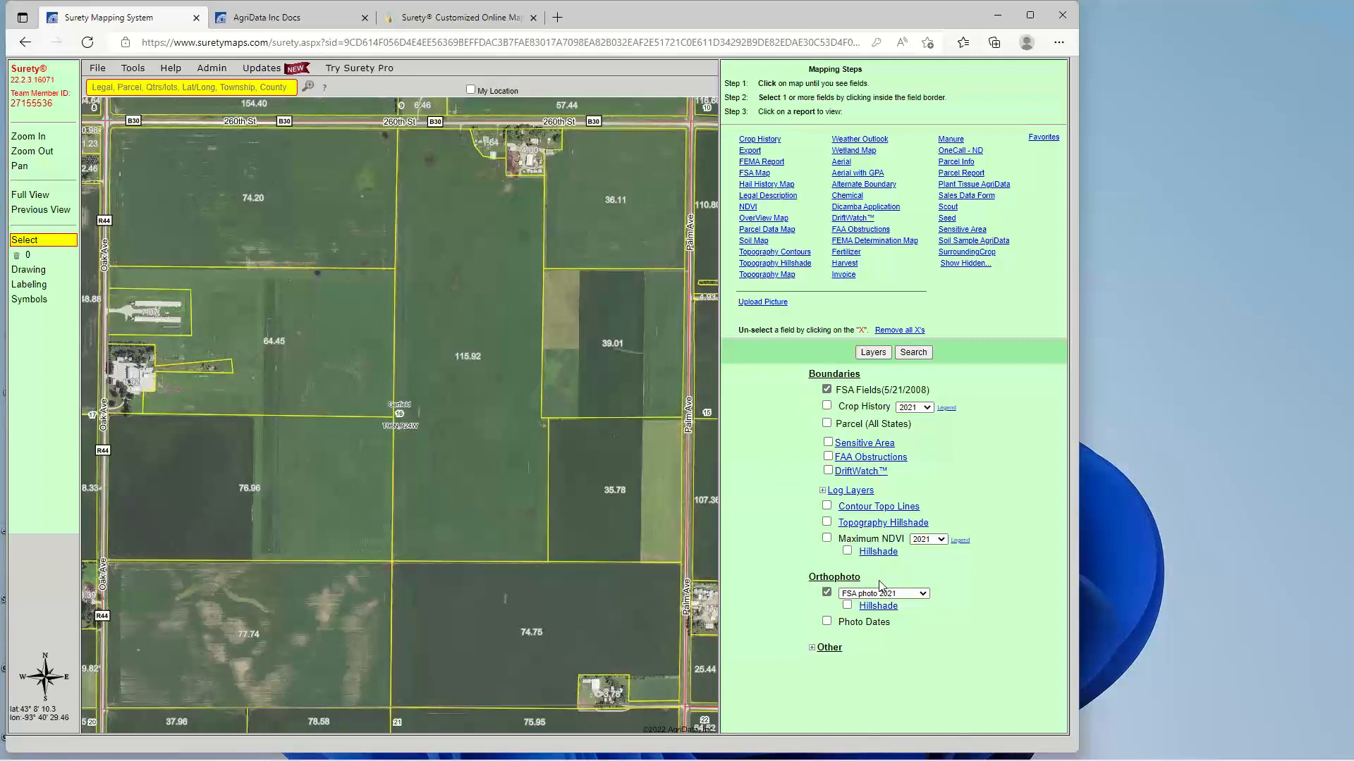
left_click(924, 595)
left_click(827, 622)
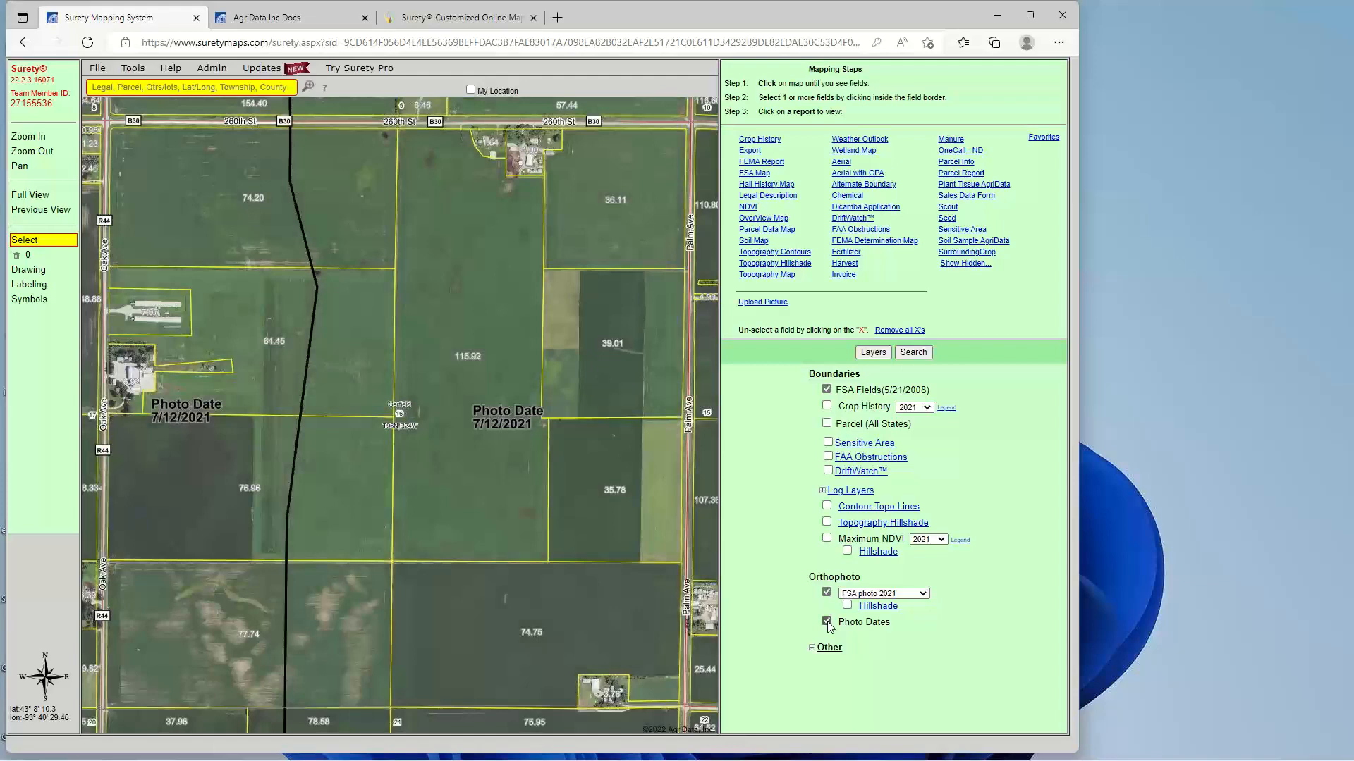
left_click(827, 622)
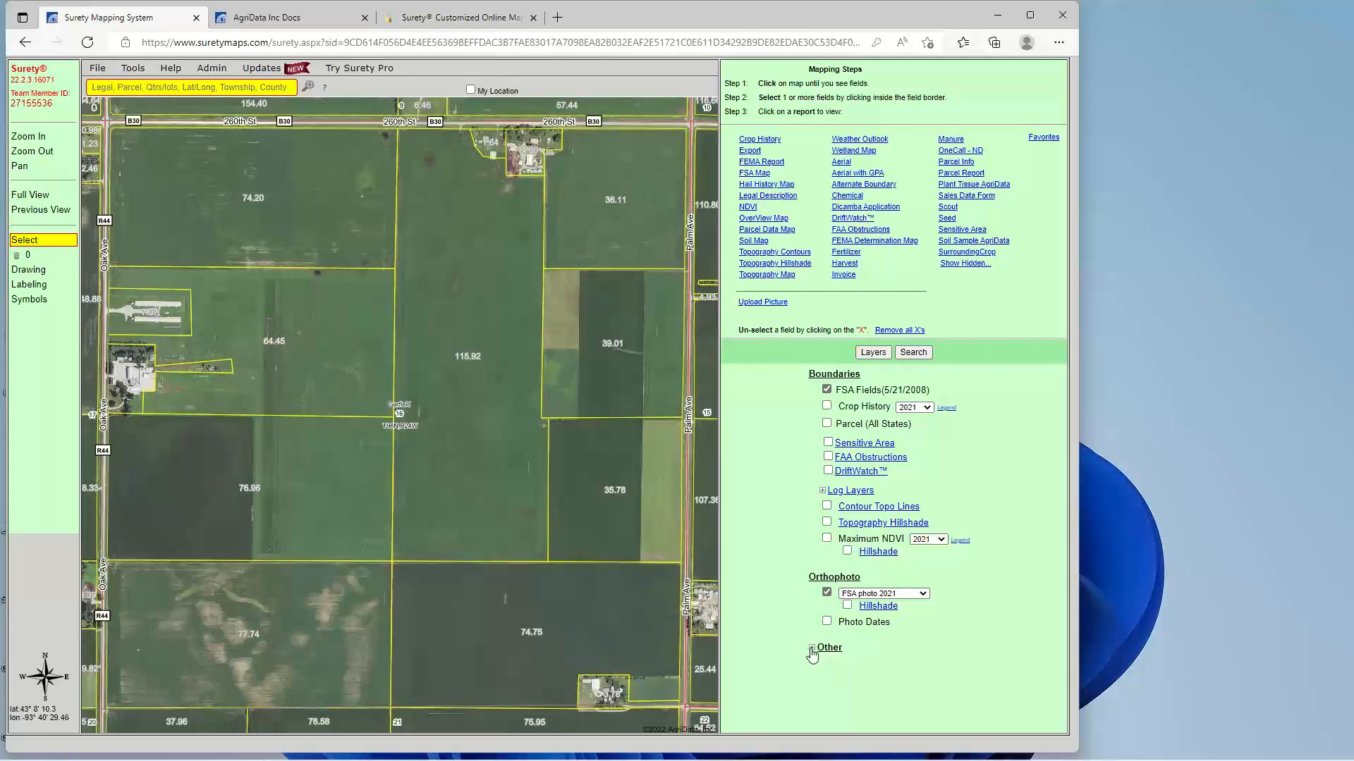
Expand the Other layers and examine the options under Protected Areas of the US and H2O, collapsing both groups again.
left_click(811, 648)
scroll(791, 635, "down", 3)
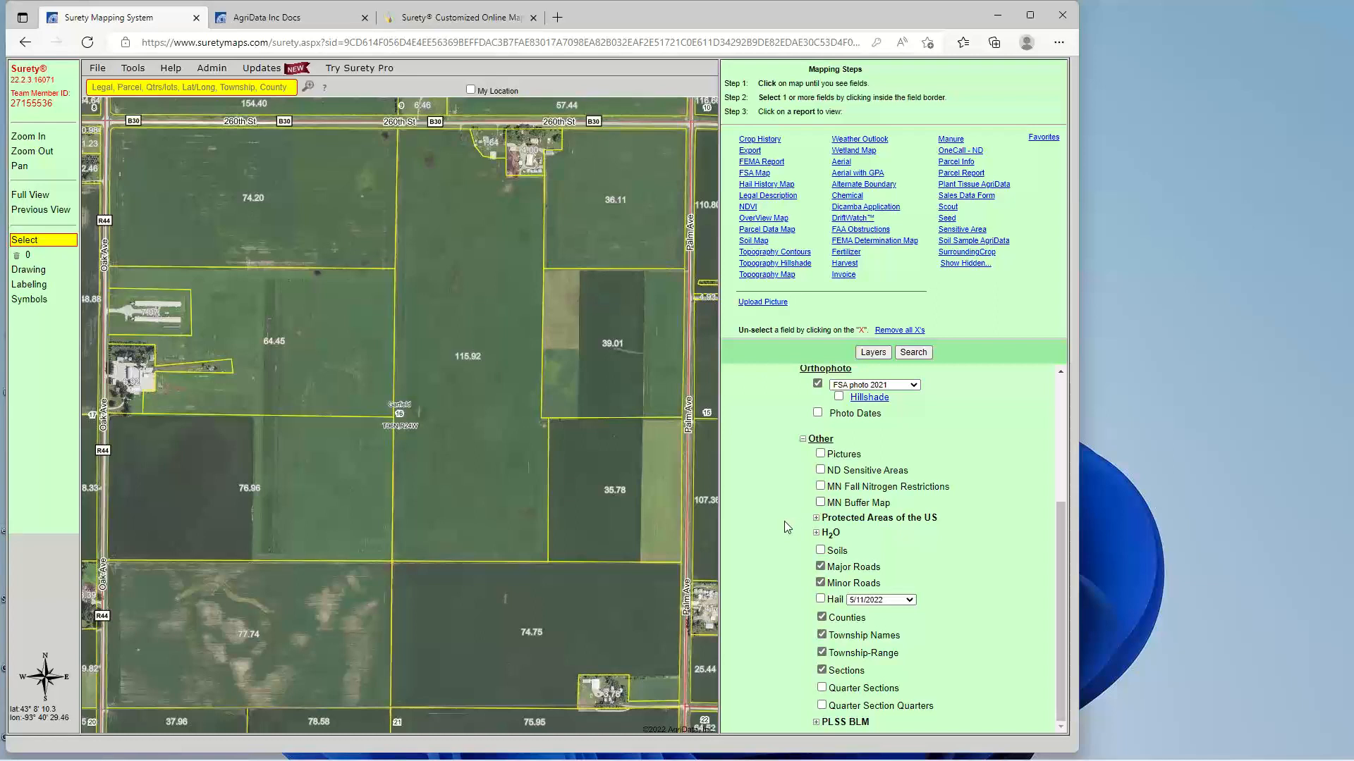
left_click(816, 518)
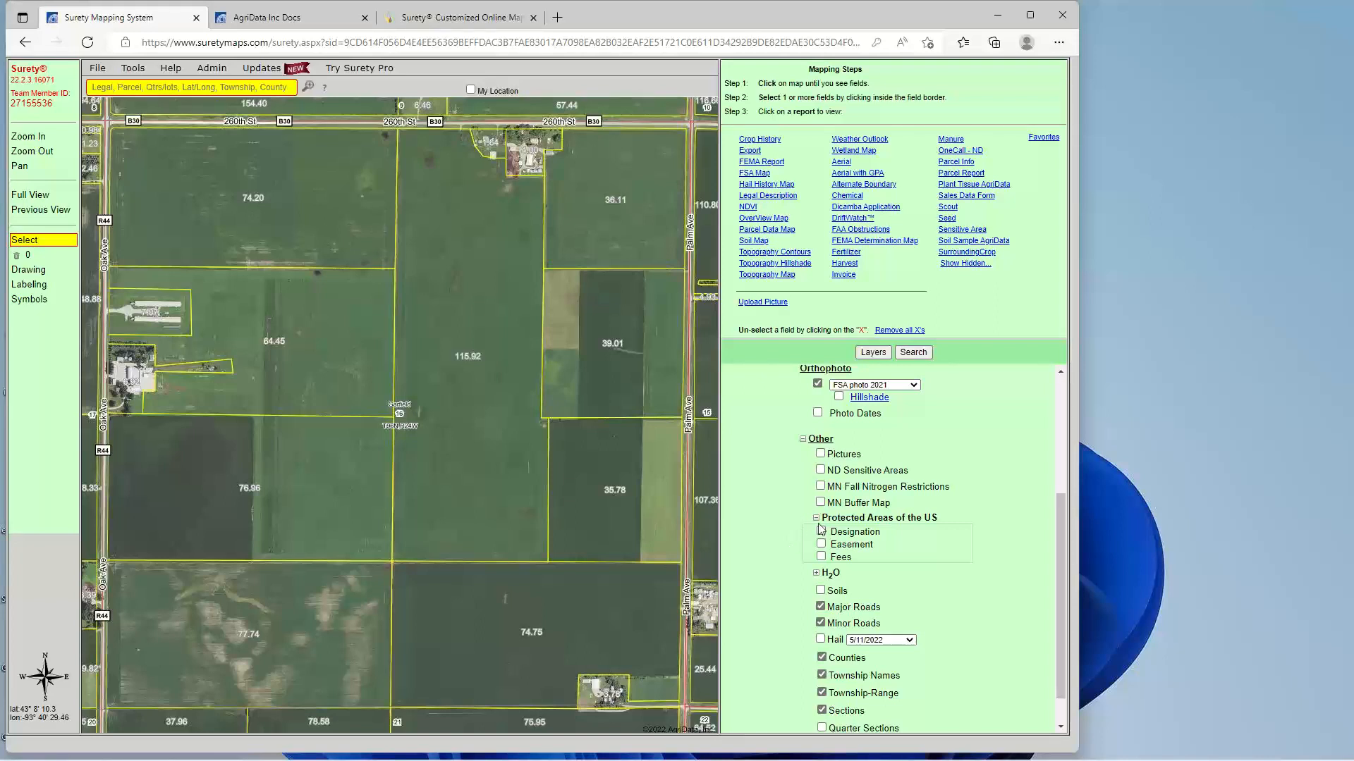
left_click(817, 519)
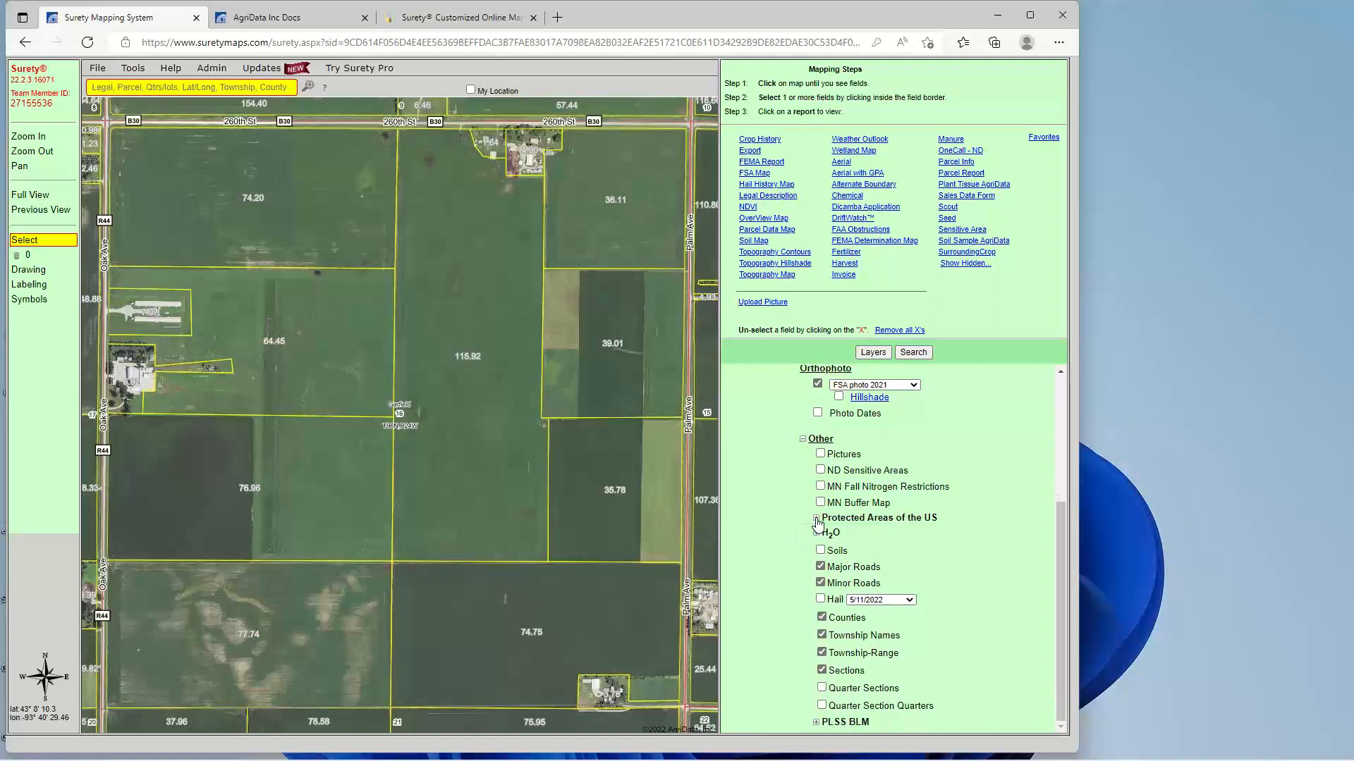
left_click(817, 519)
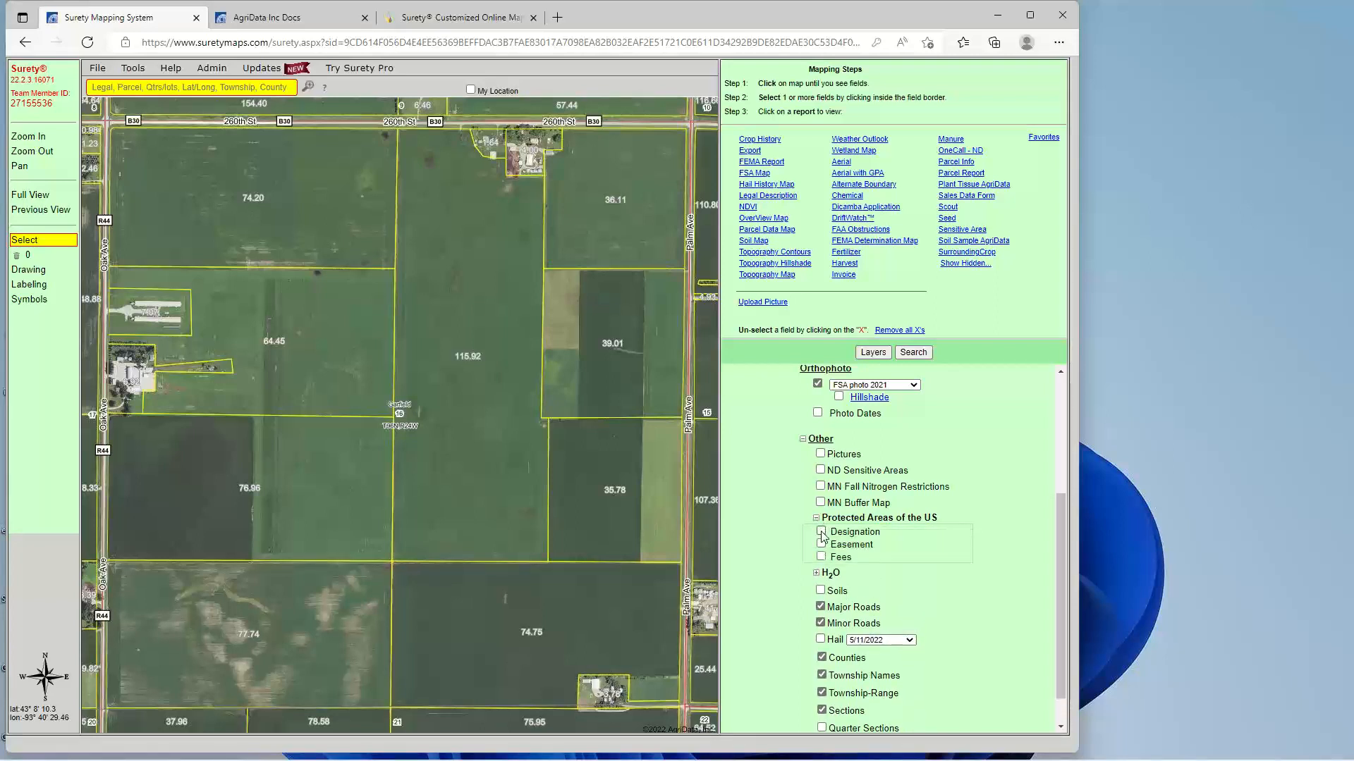
left_click(816, 519)
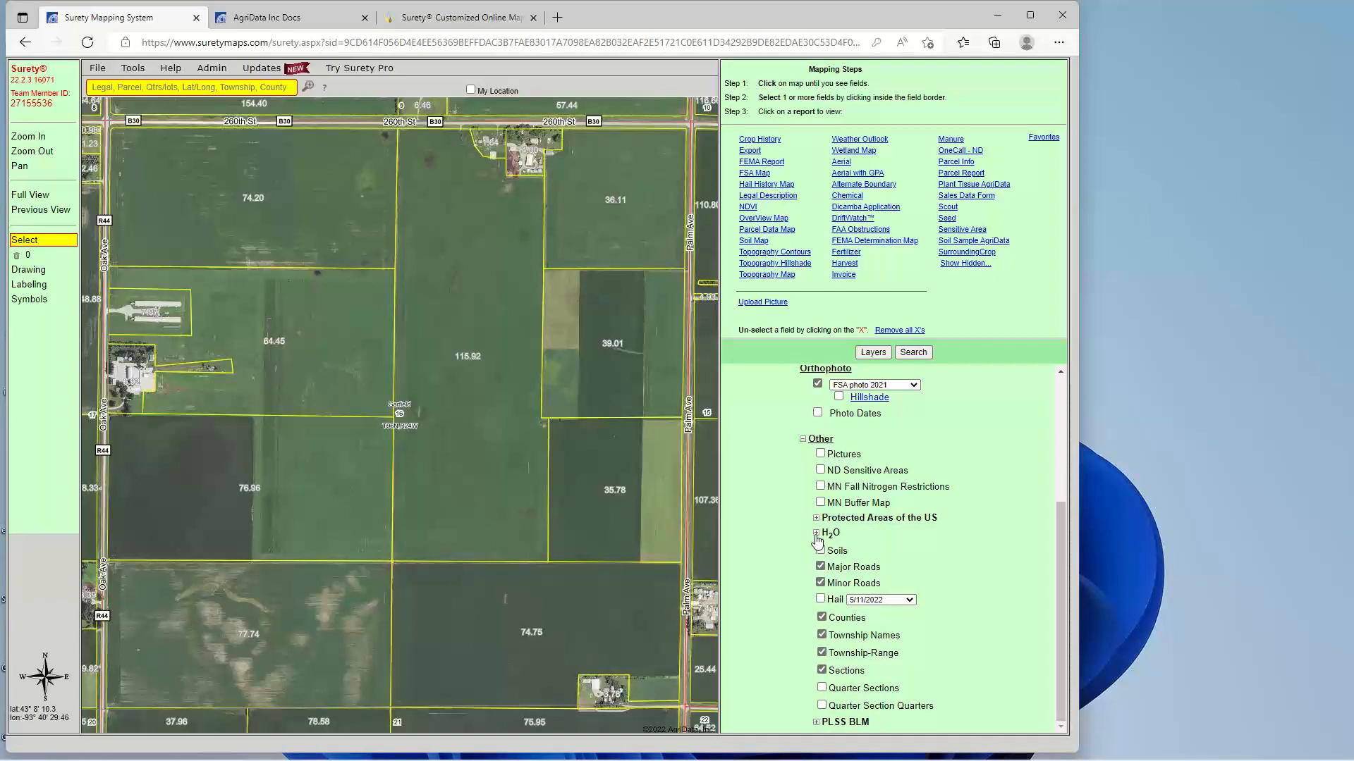
left_click(817, 534)
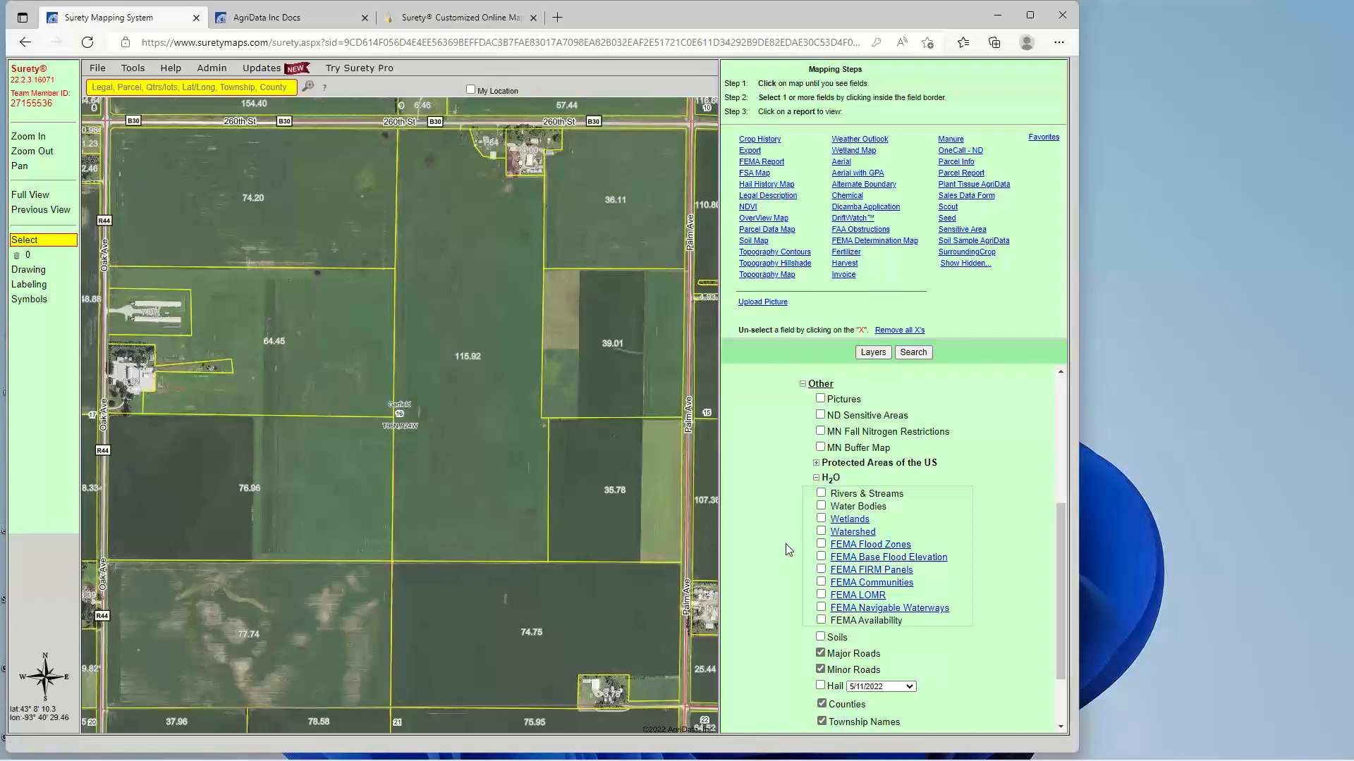
left_click(816, 479)
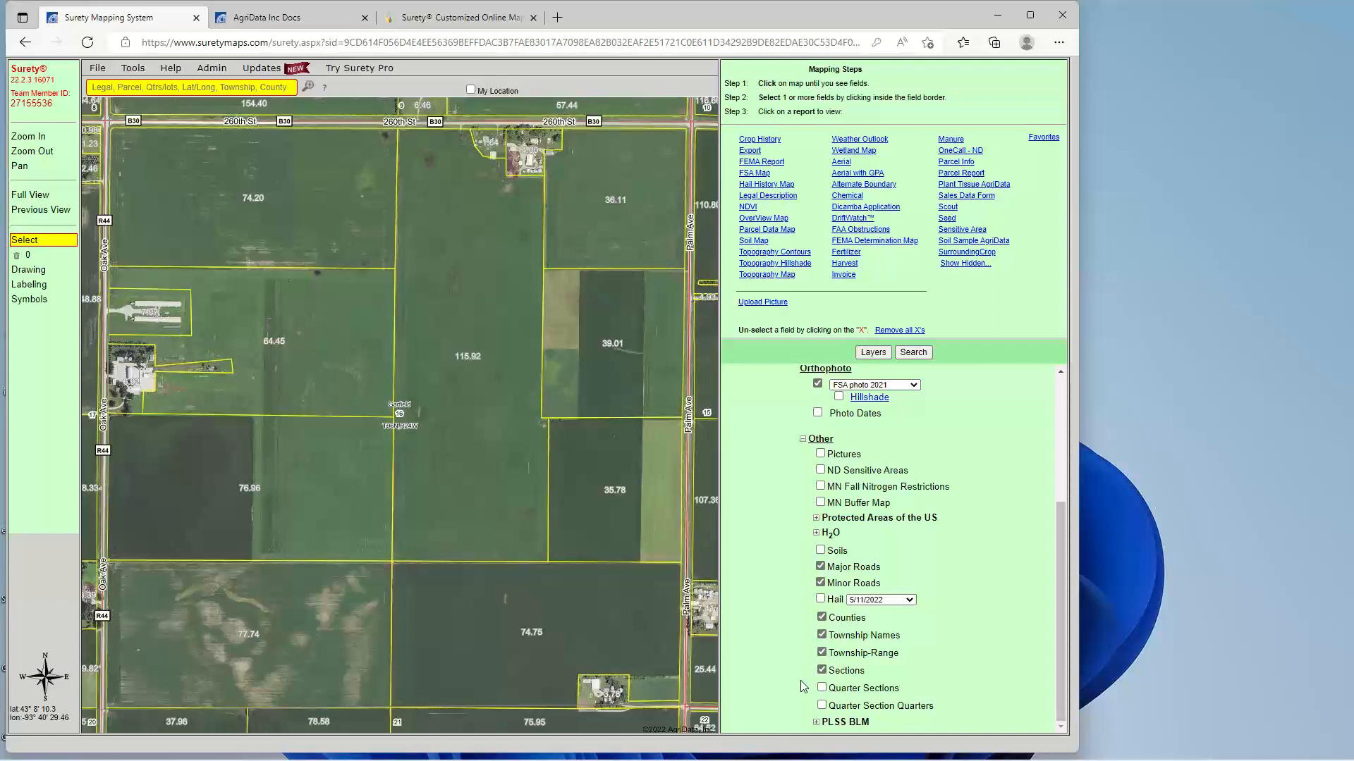
scroll(770, 582, "up", 5)
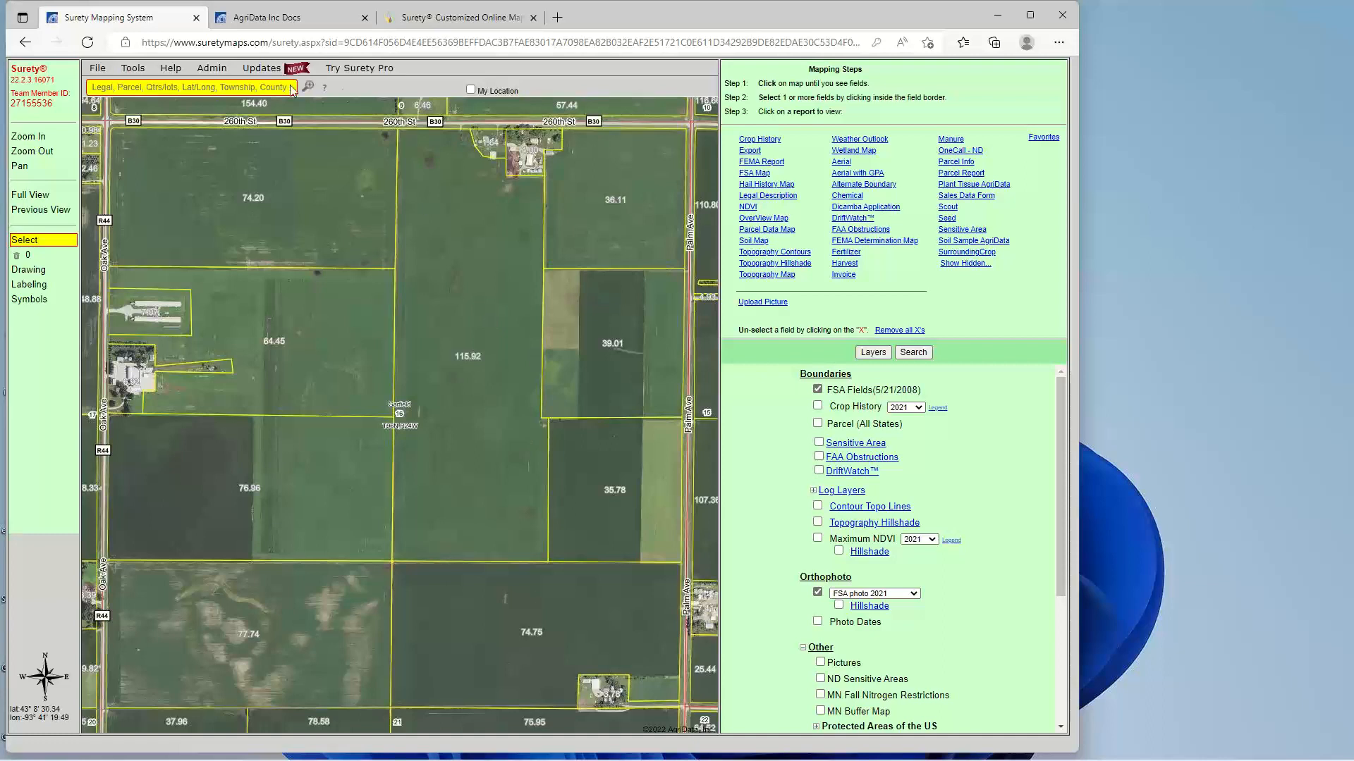
Zoom in one level near the middle of section 16 and return to the previous view.
mouse_move(91, 68)
left_click(28, 137)
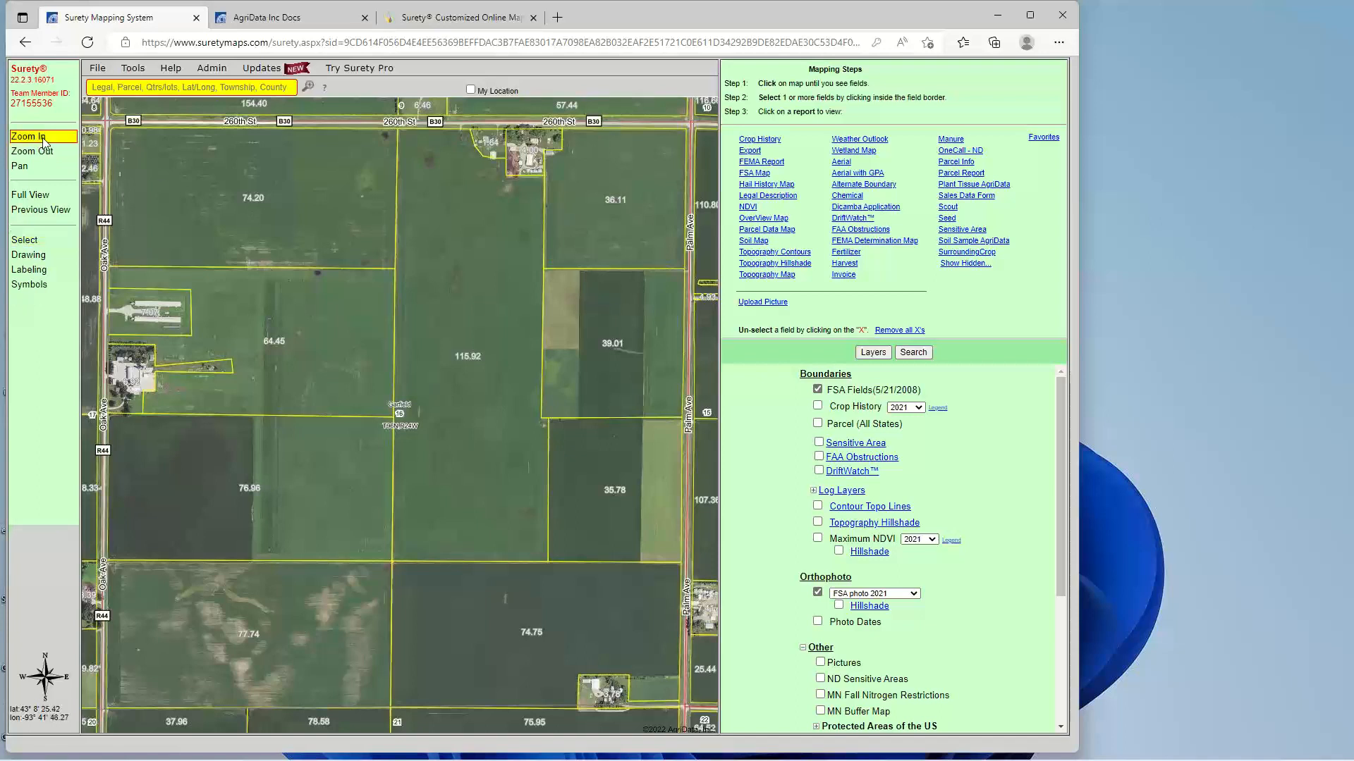
left_click(424, 361)
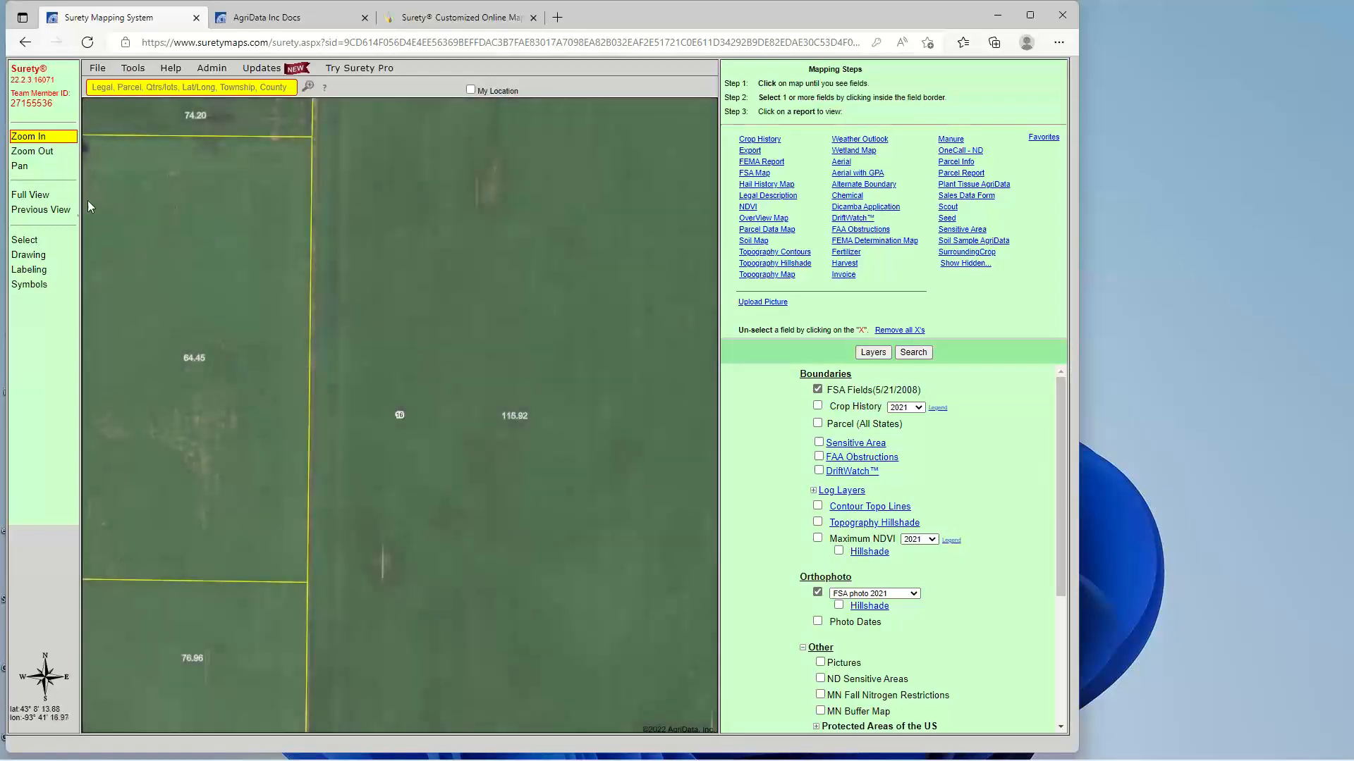
left_click(57, 210)
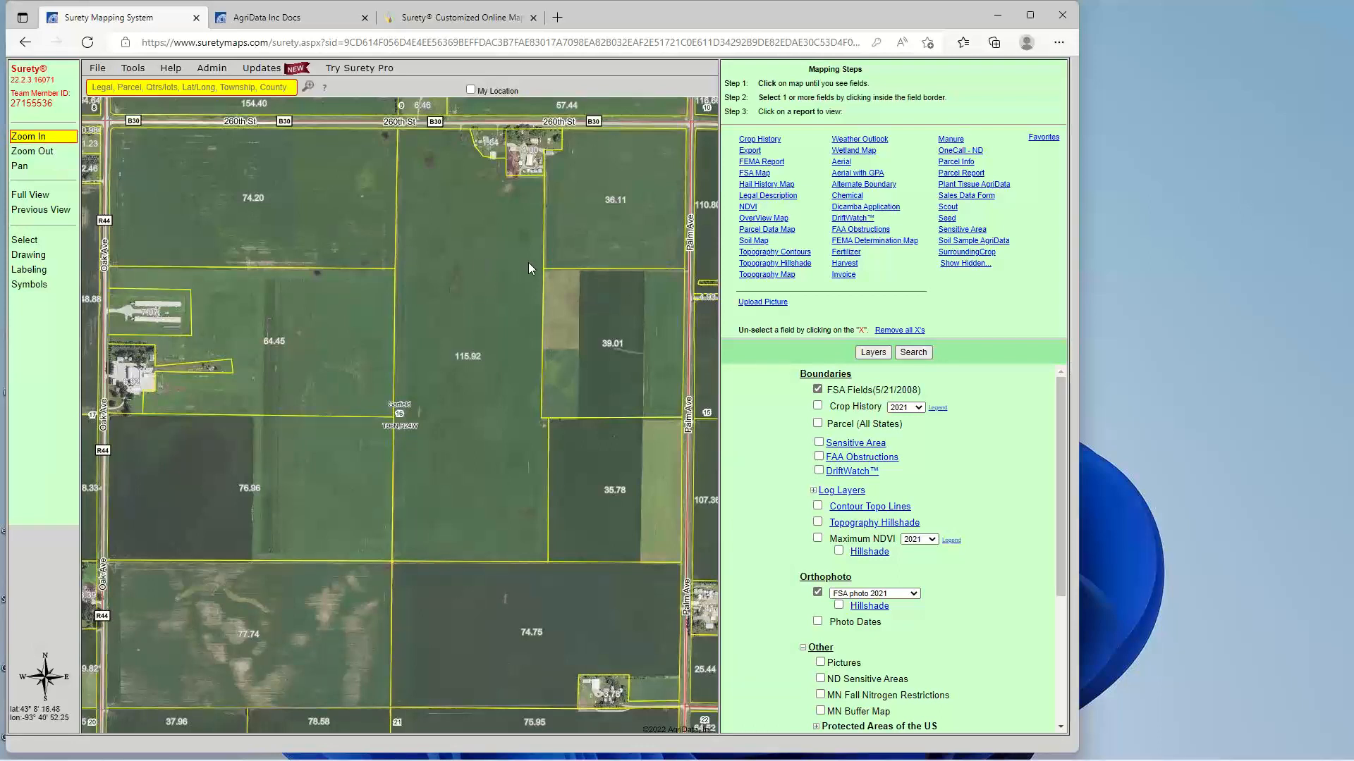
Zoom in on the 39.01-acre field by framing it with a box, and zoom back out two levels.
left_click_drag(533, 259, 699, 433)
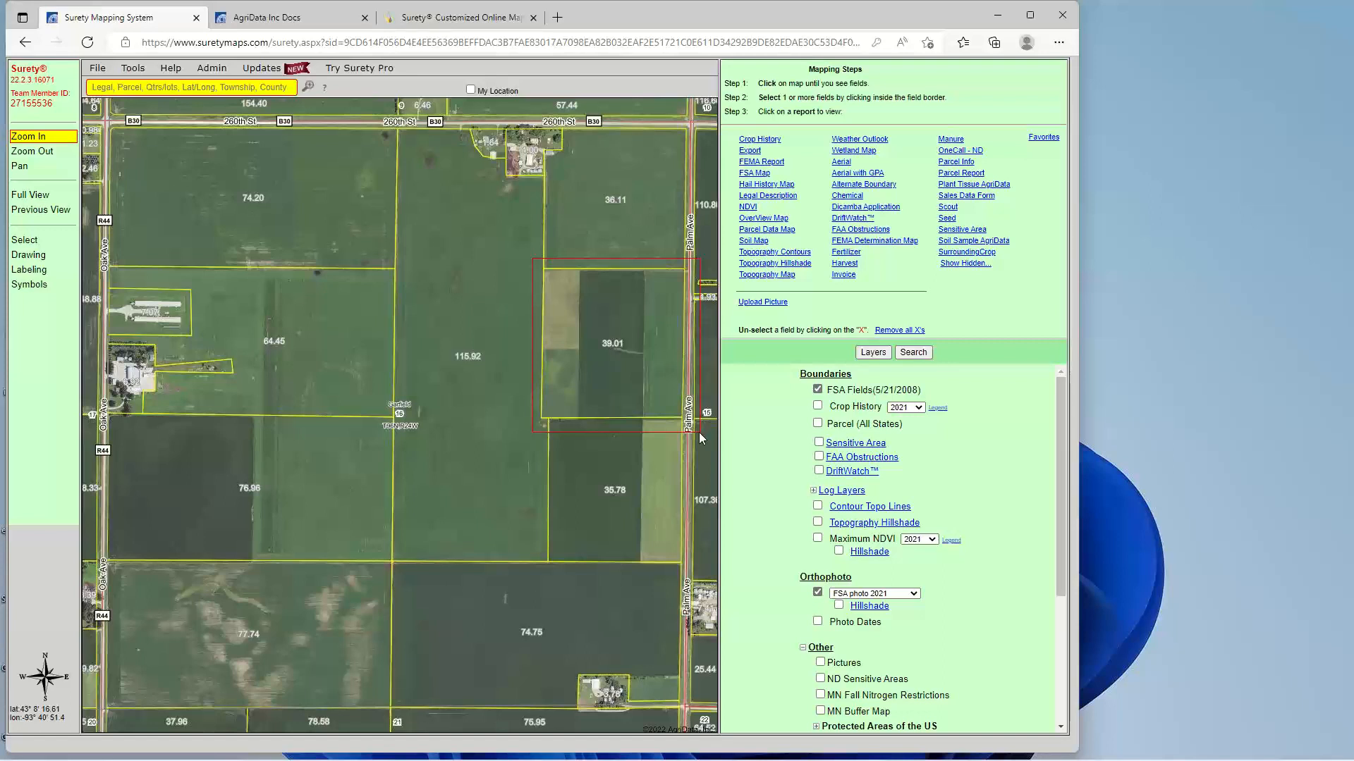
left_click_drag(700, 433, 699, 433)
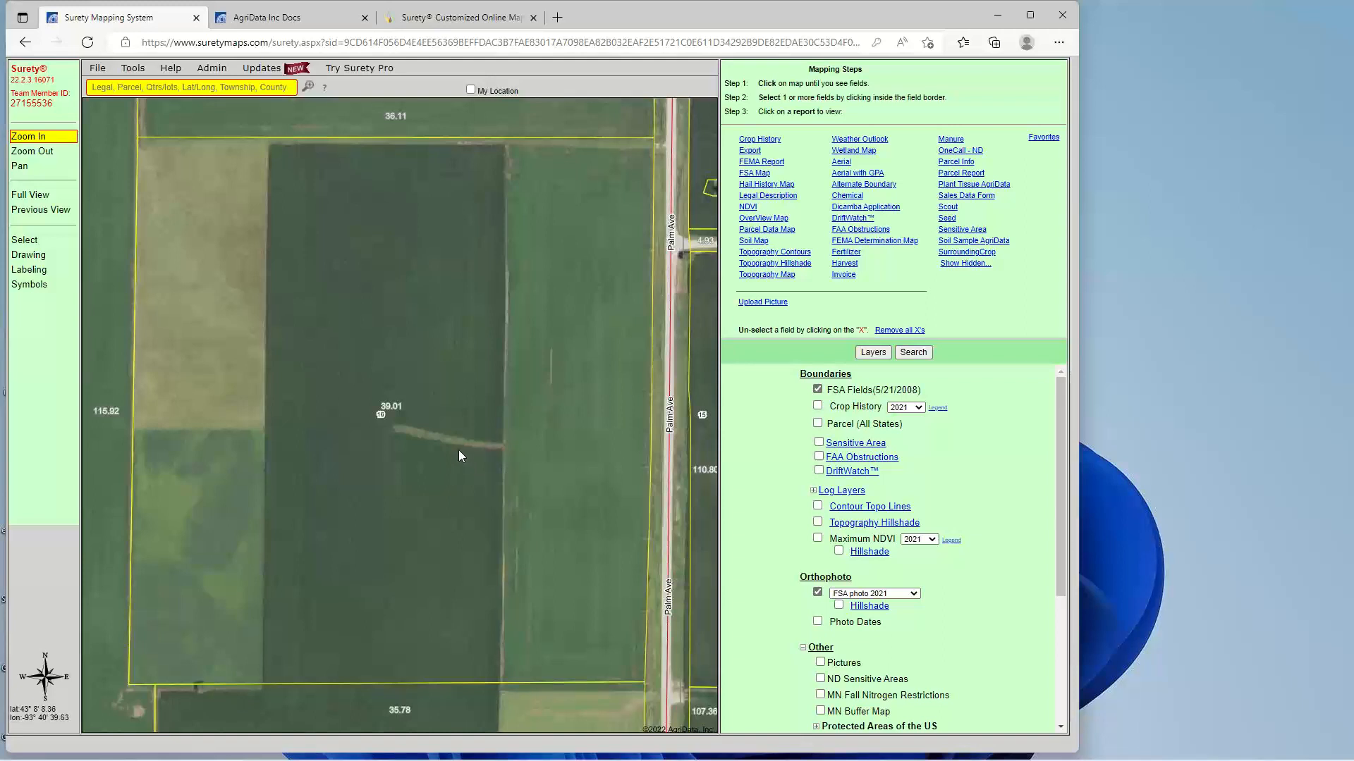
left_click(44, 158)
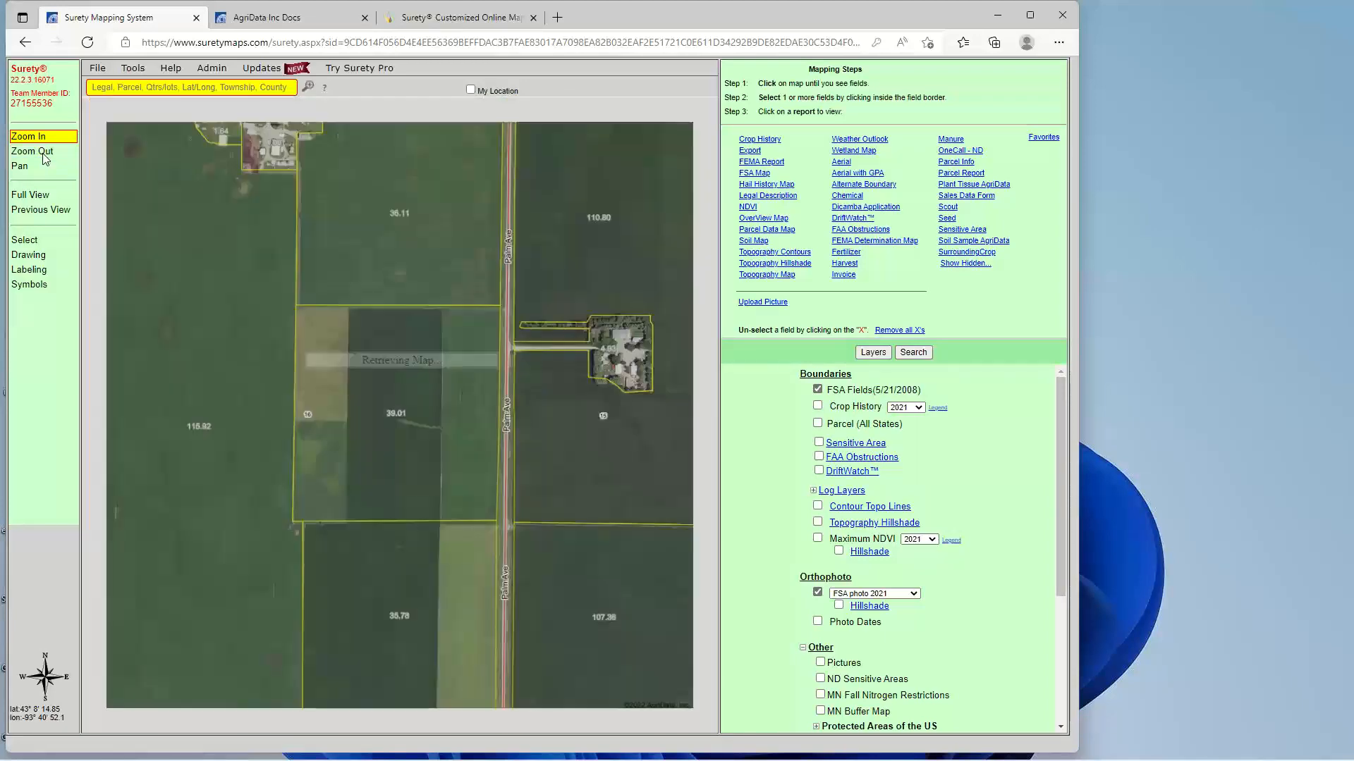
left_click(44, 158)
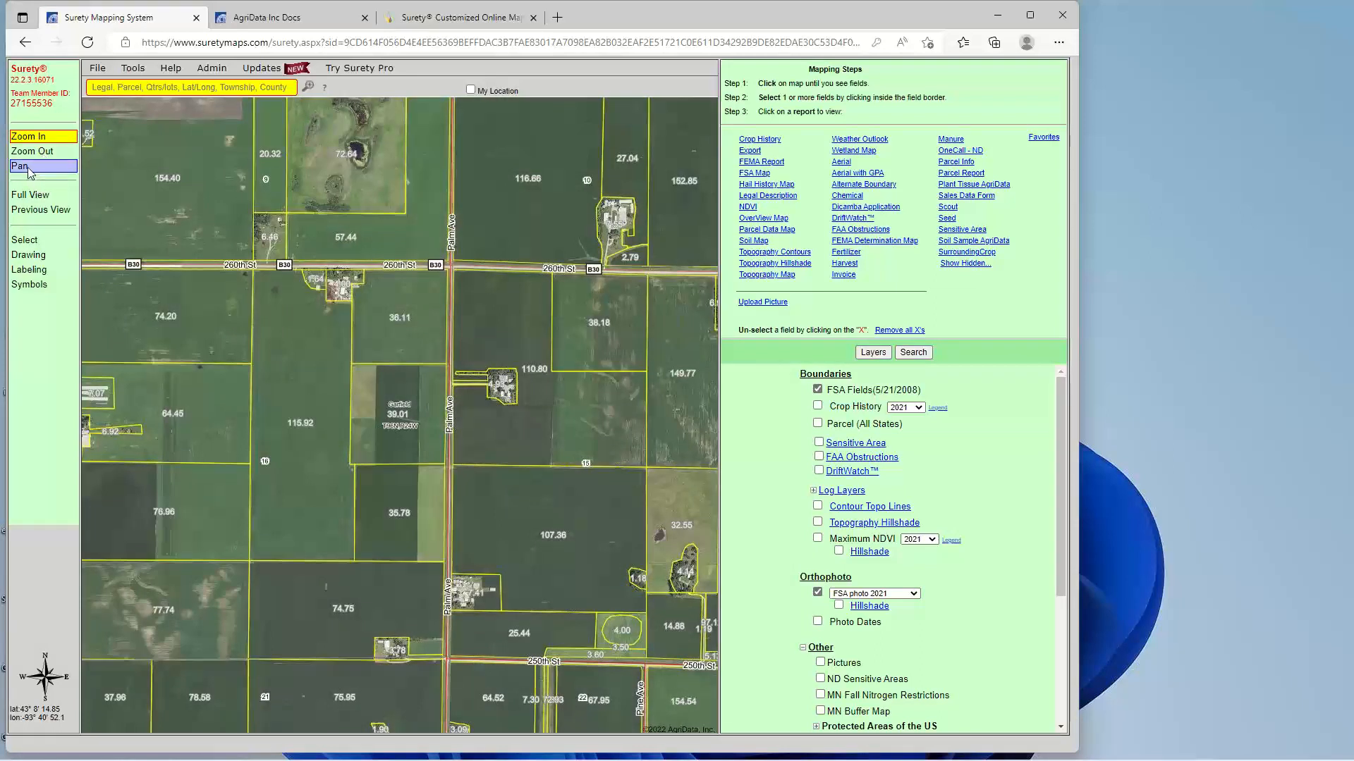
Pan the map to the fields northwest around 270th St, and return to the full view.
left_click(28, 168)
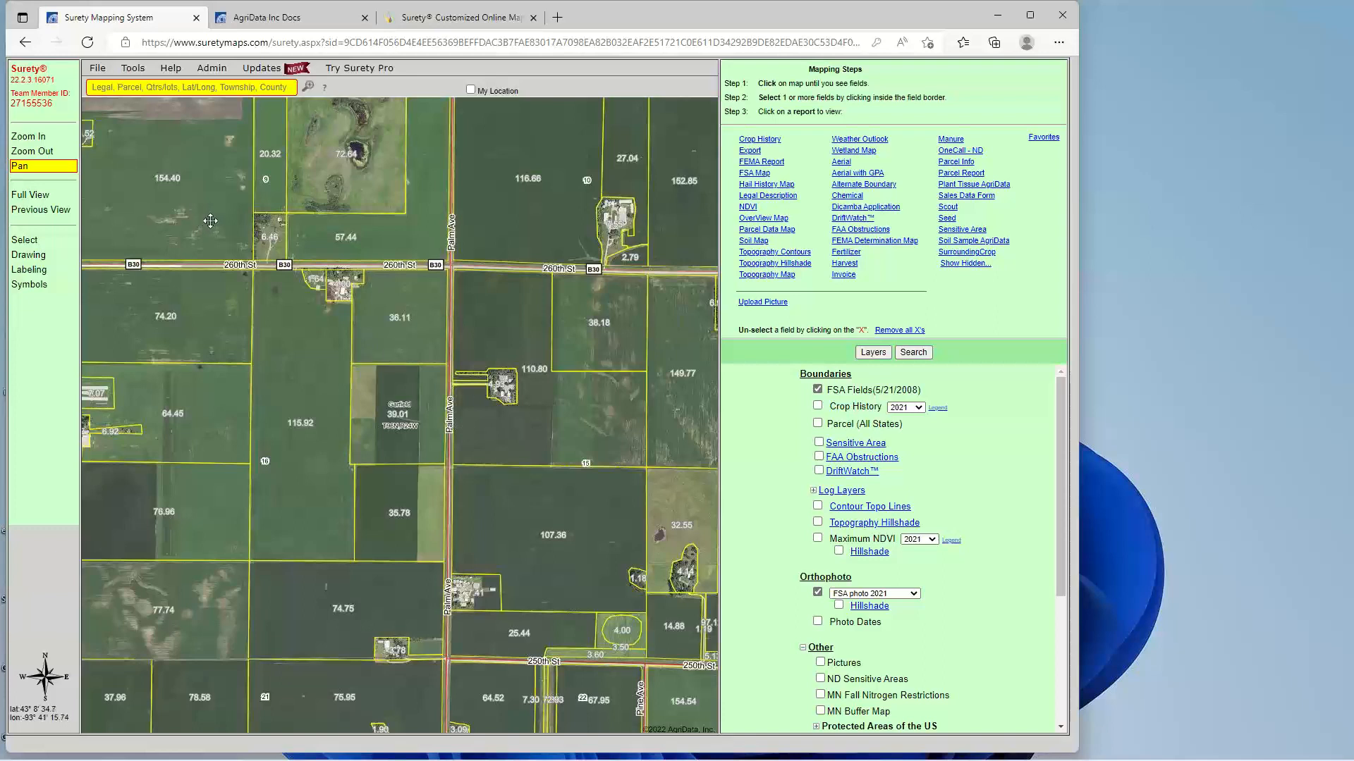
left_click_drag(207, 224, 639, 622)
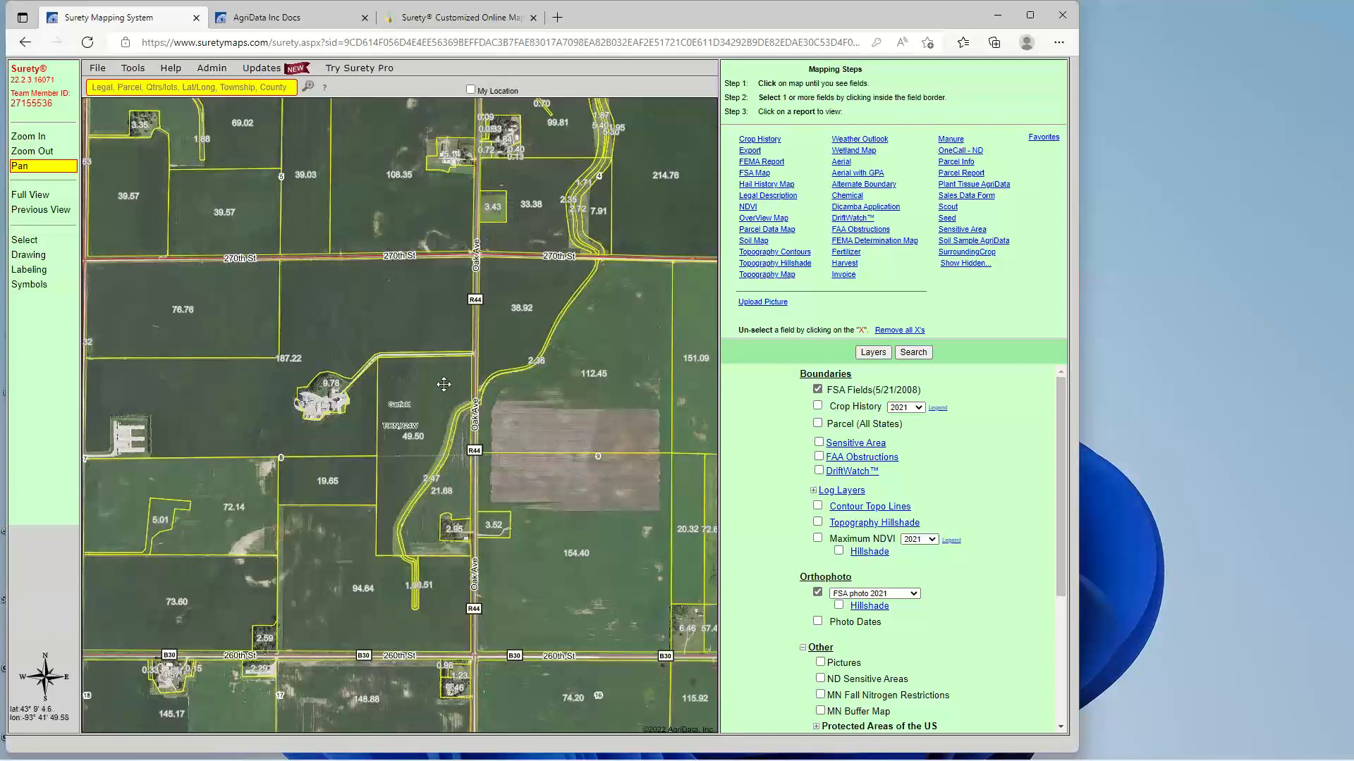
left_click(38, 195)
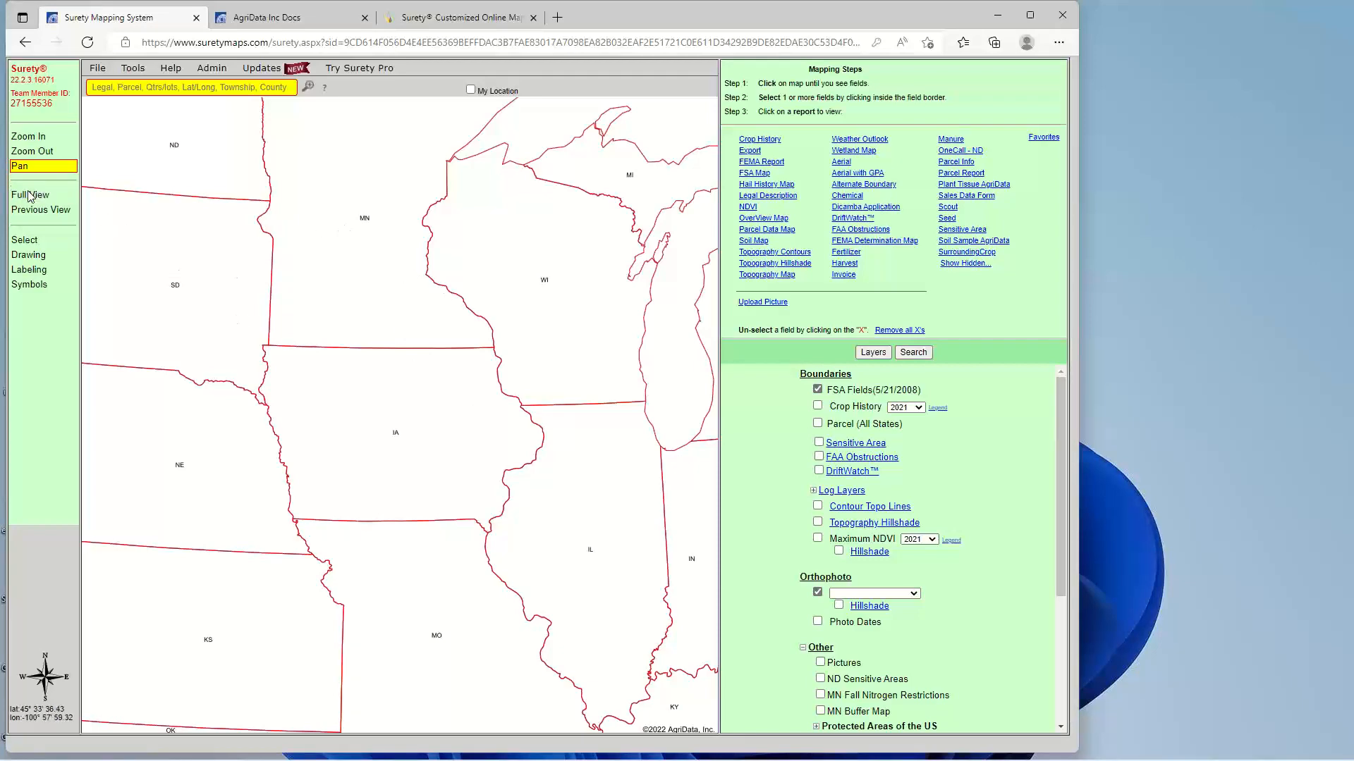
Zoom in on Iowa by framing the whole state with a box.
left_click(312, 319)
left_click(55, 136)
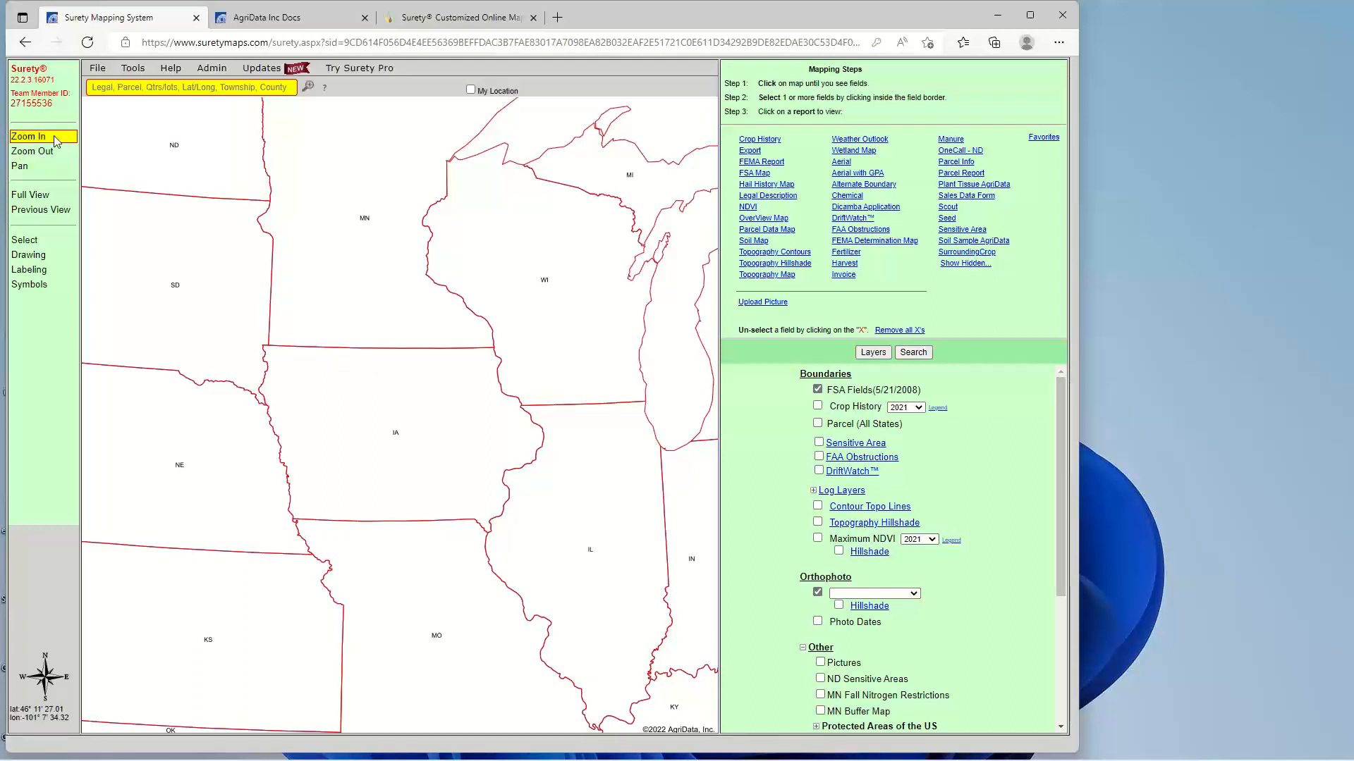
left_click_drag(250, 337, 548, 537)
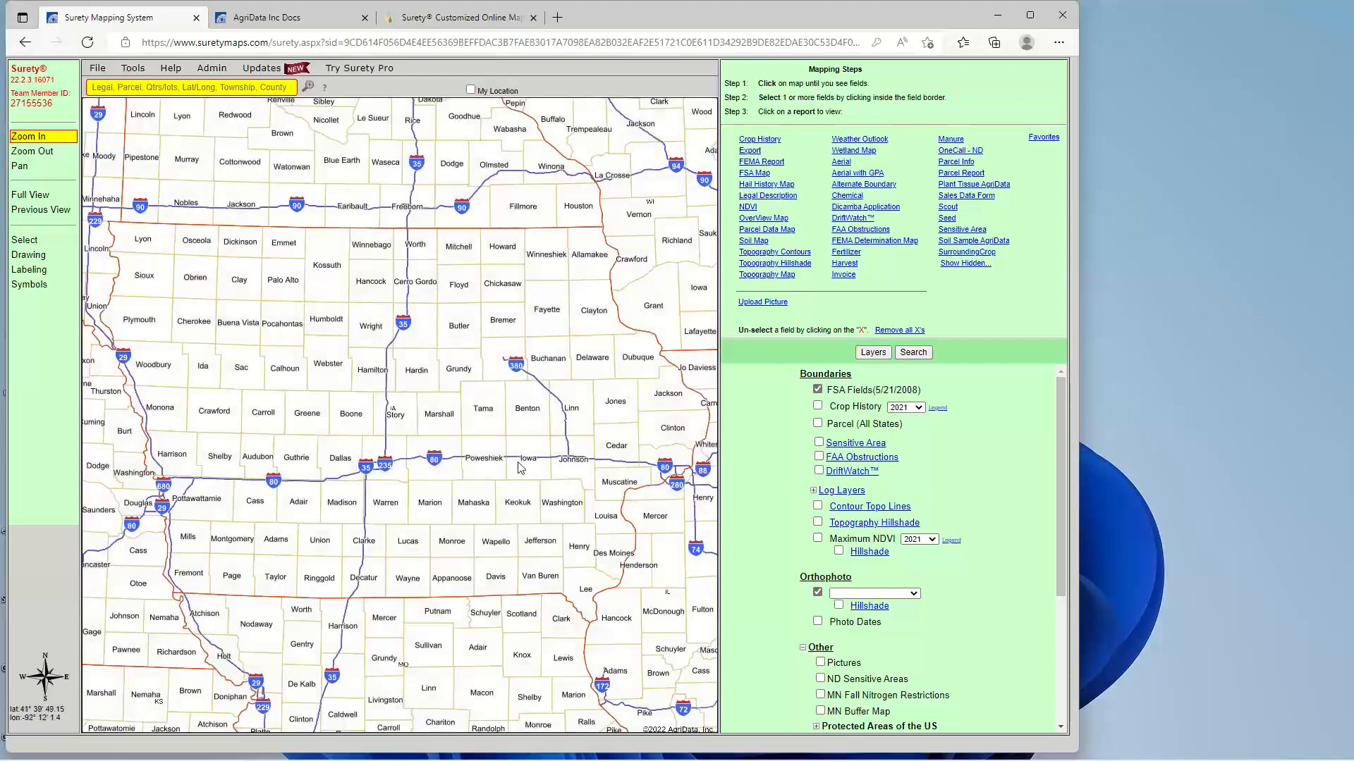
Set the current Iowa map view as the startup view in the options, and close the options without changing other settings.
left_click(171, 68)
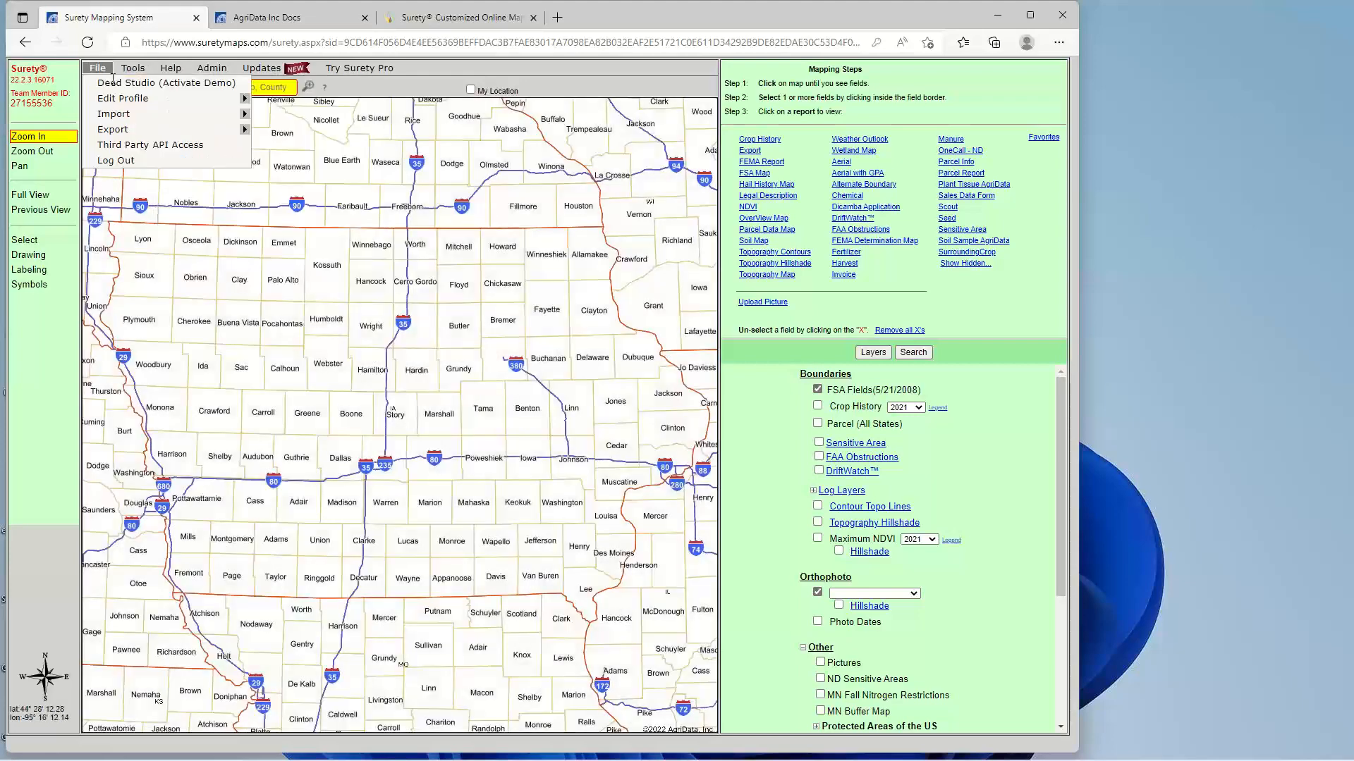
left_click(133, 68)
mouse_move(140, 83)
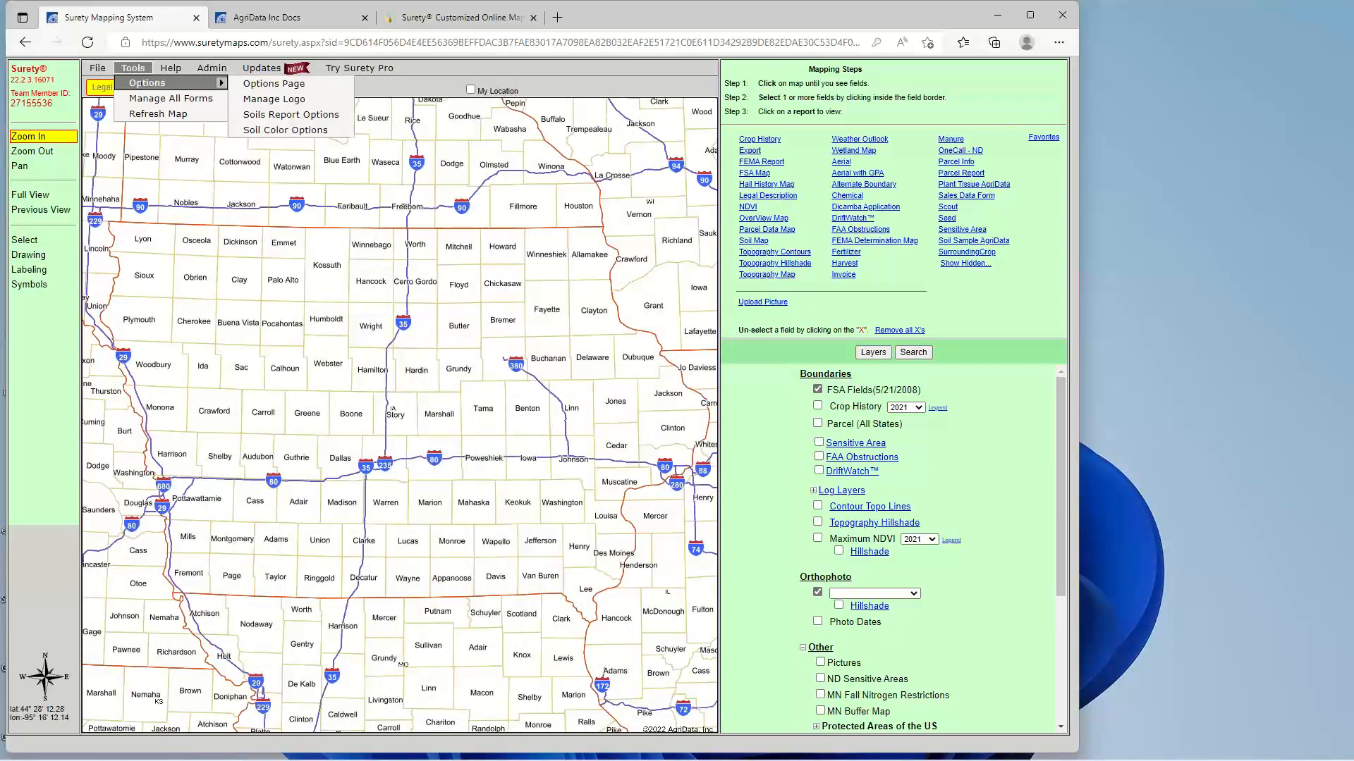
left_click(261, 86)
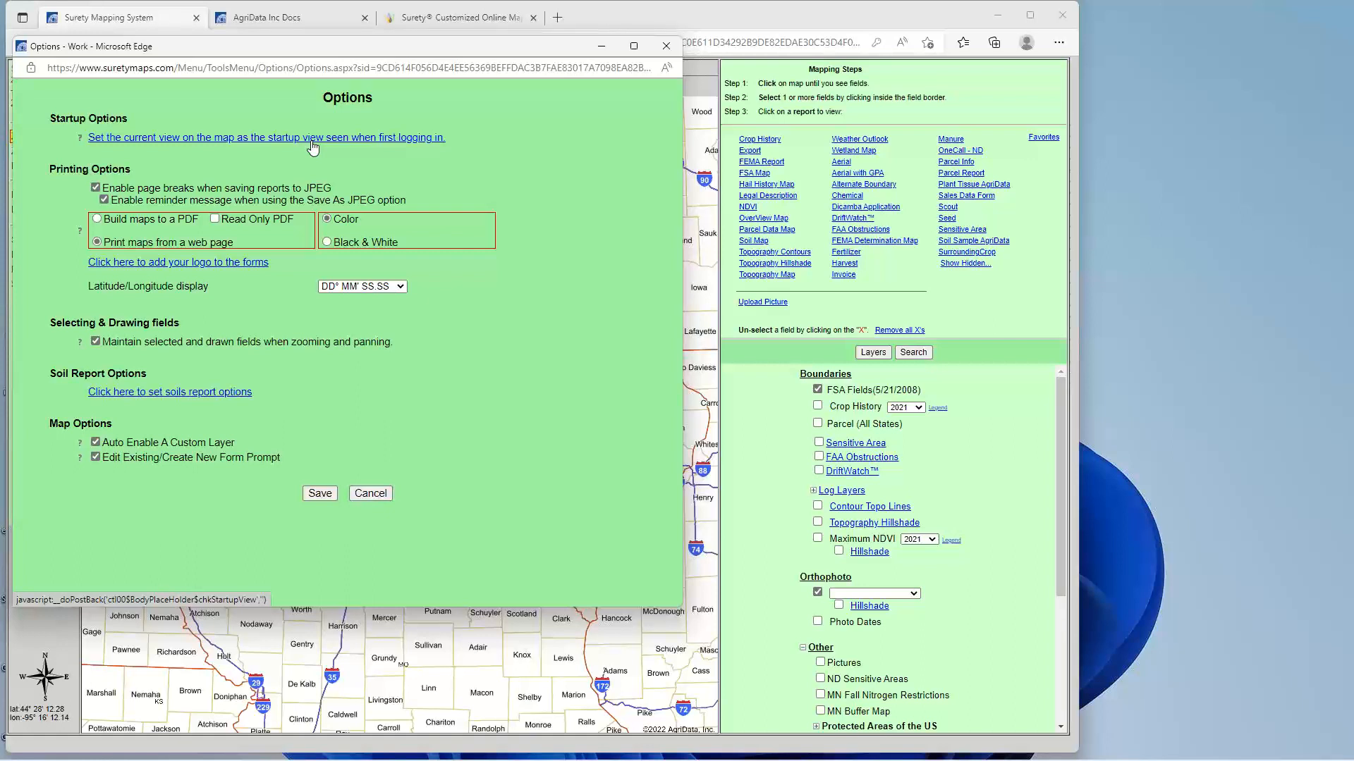
left_click(312, 143)
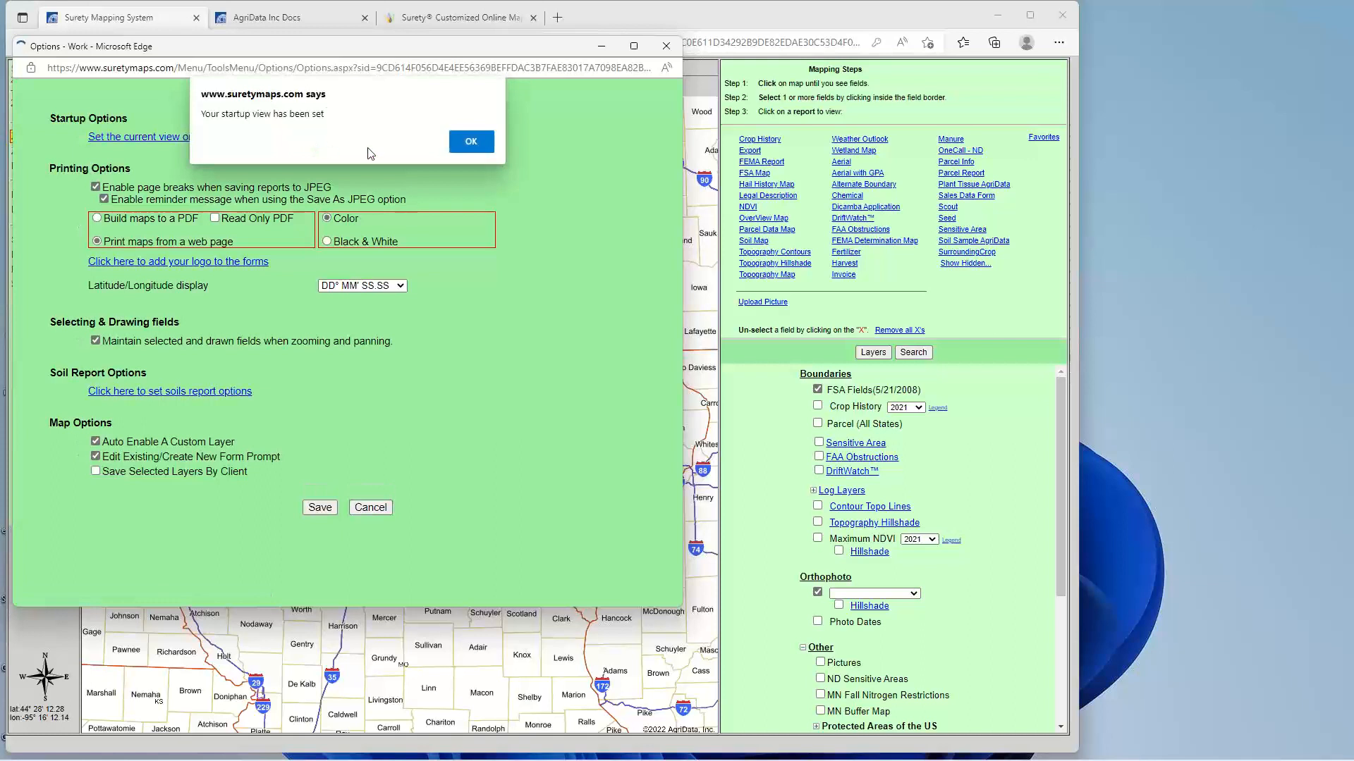
left_click(473, 144)
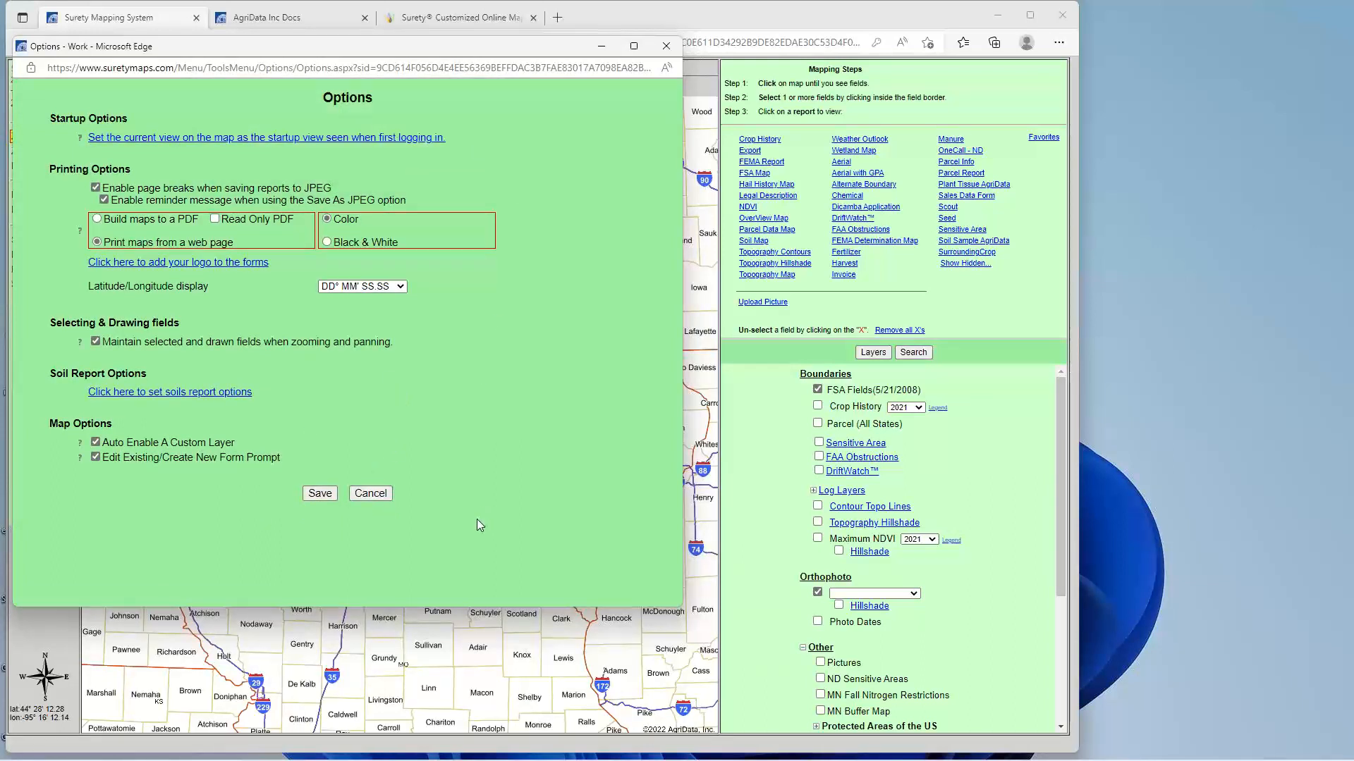
left_click(370, 494)
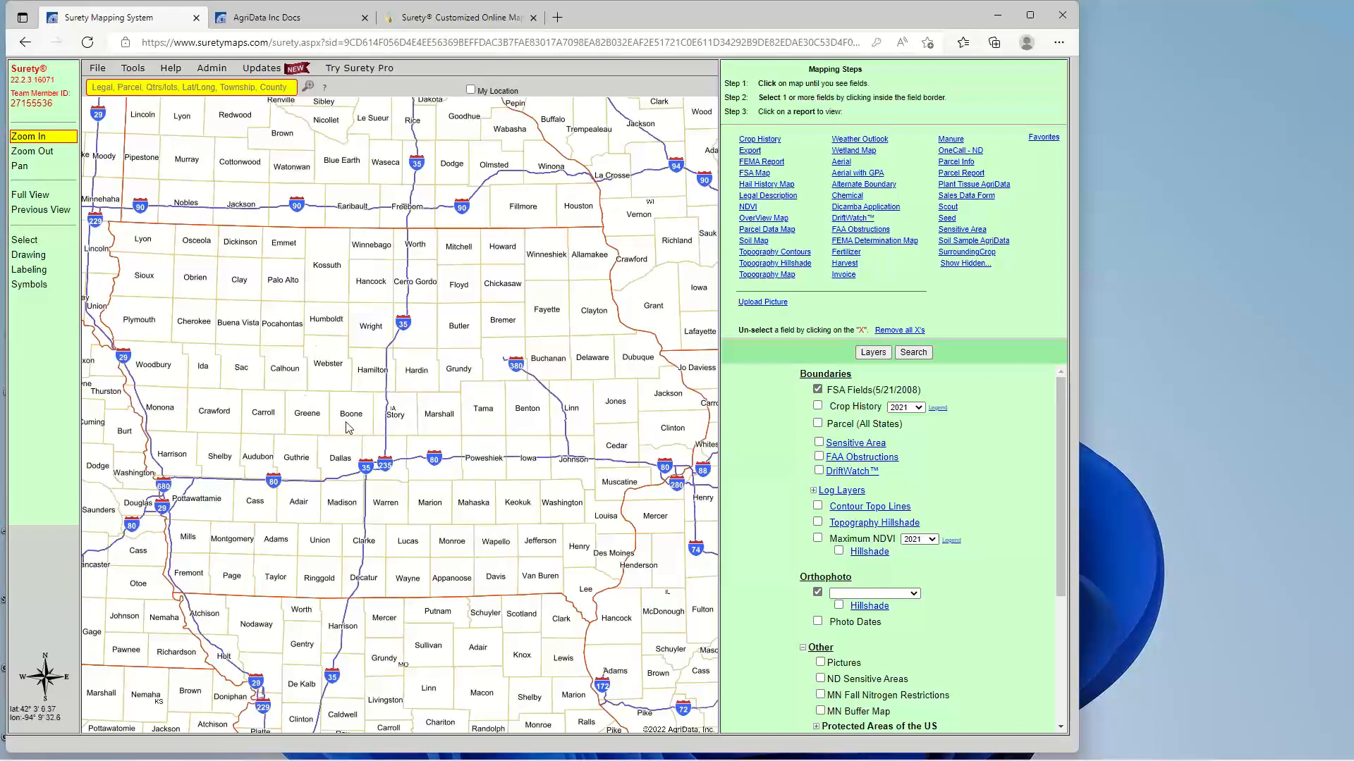
Zoom the map out to the multi-state level and restore the full view to check the new startup extent.
scroll(347, 427, "down", 3)
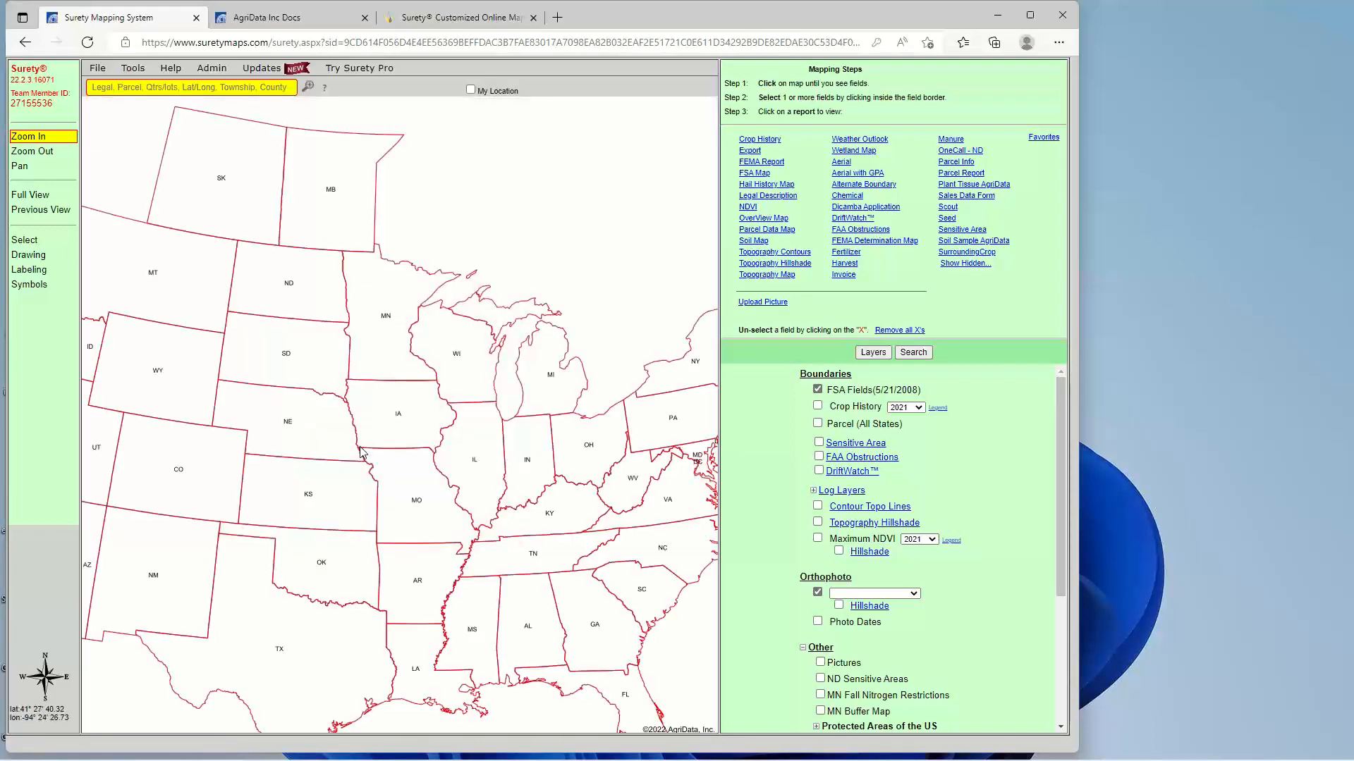
left_click(55, 197)
scroll(353, 522, "up", 3)
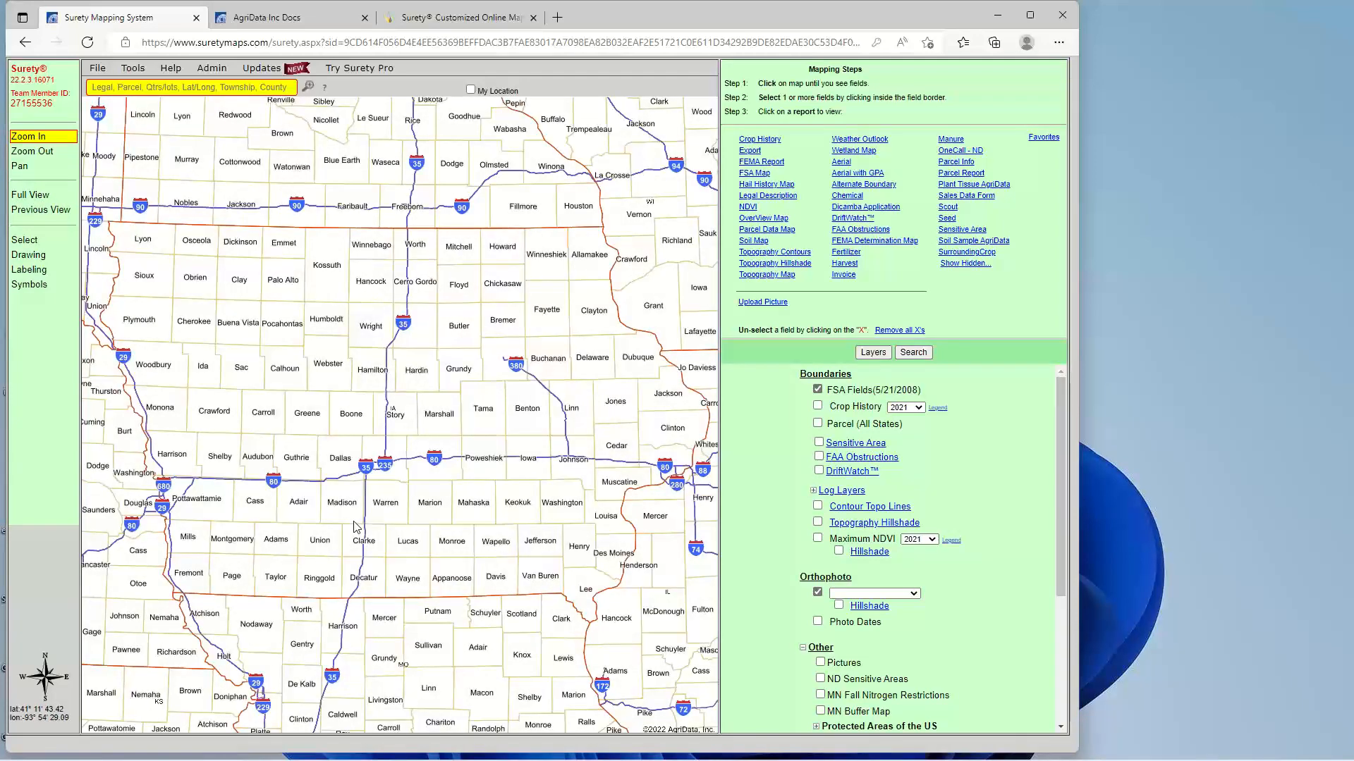
Step back repeatedly through the previous map views to the field-level view of section 16 south of 260th St.
left_click(43, 214)
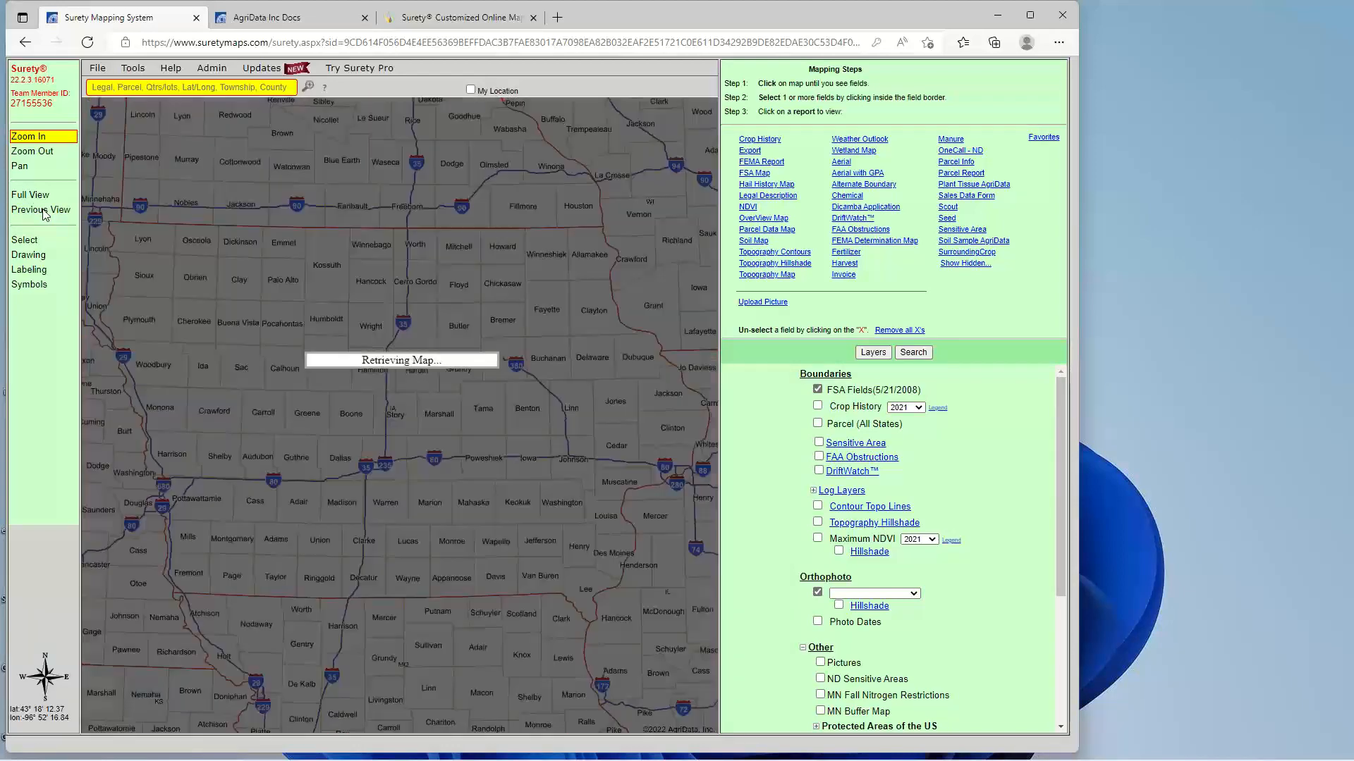
left_click(43, 213)
left_click(43, 214)
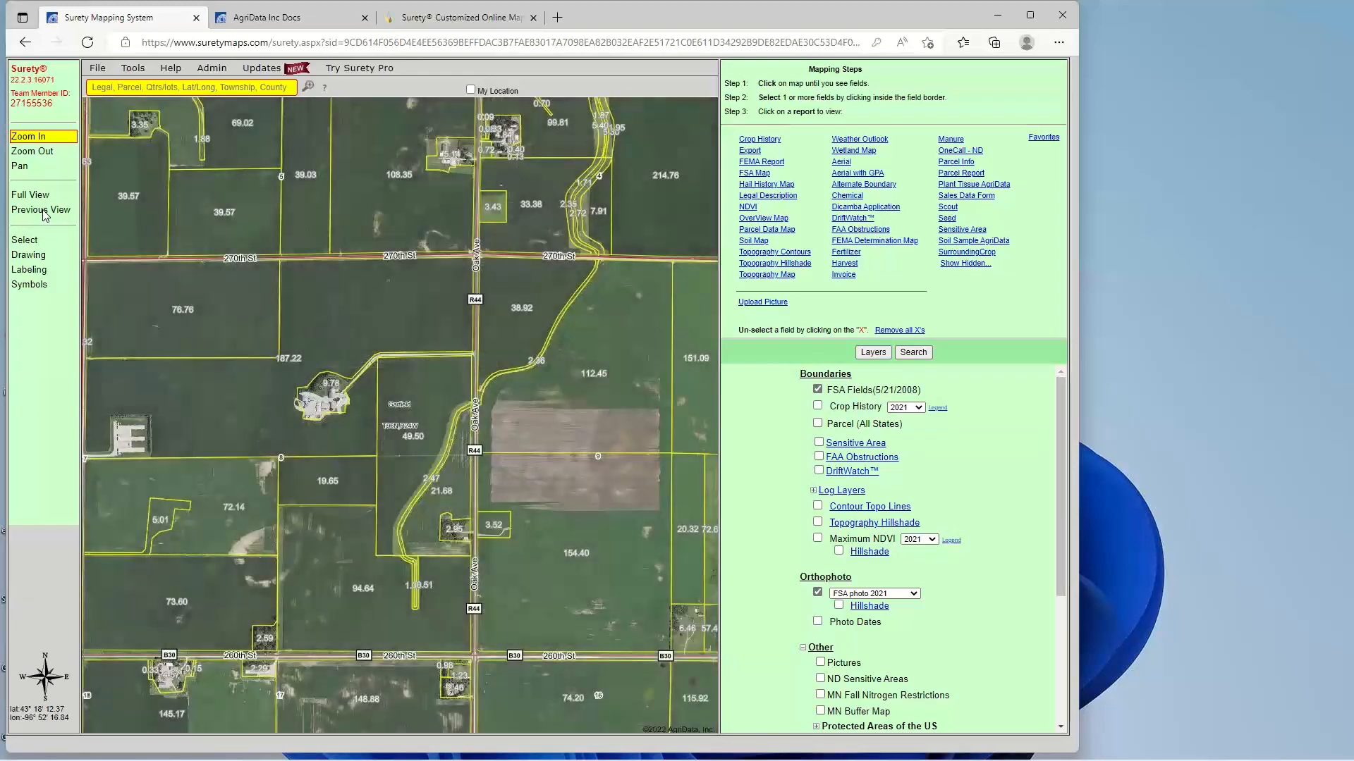
left_click(43, 210)
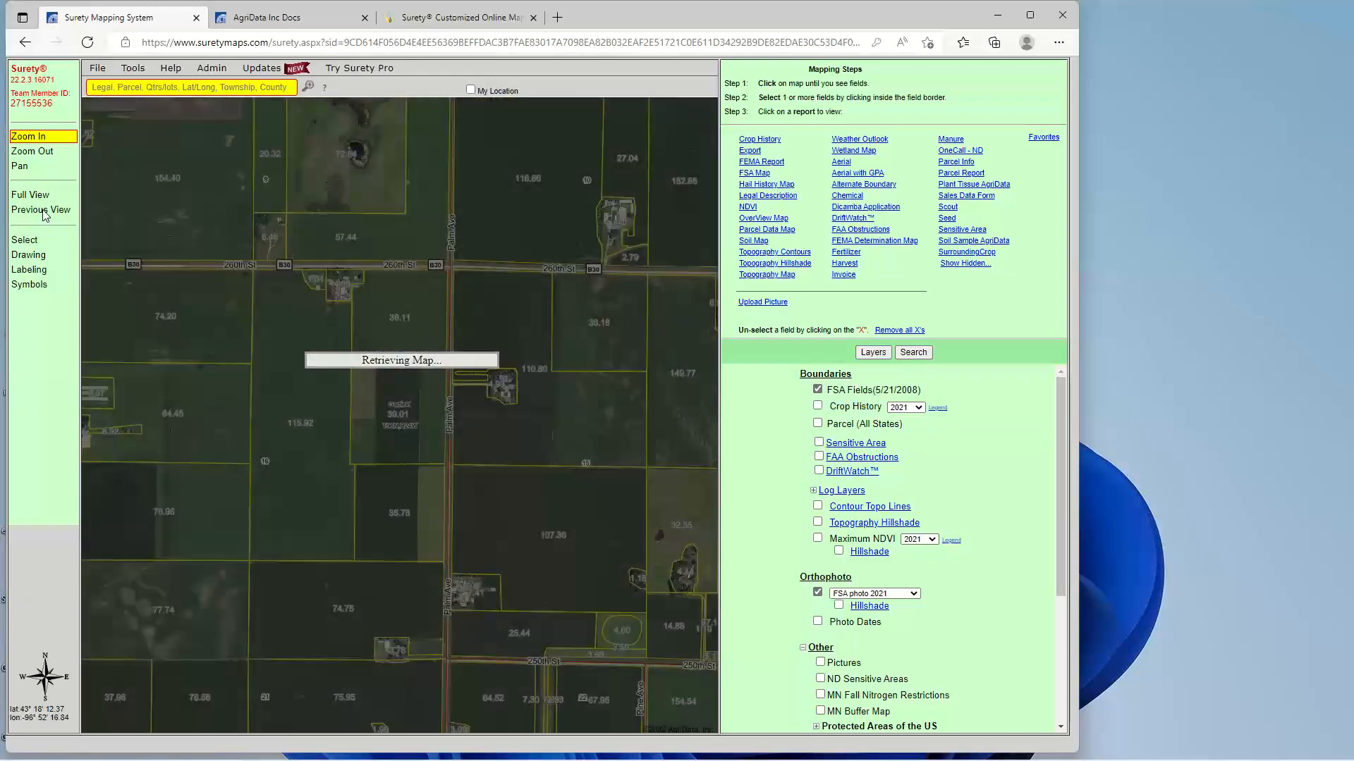
left_click(43, 210)
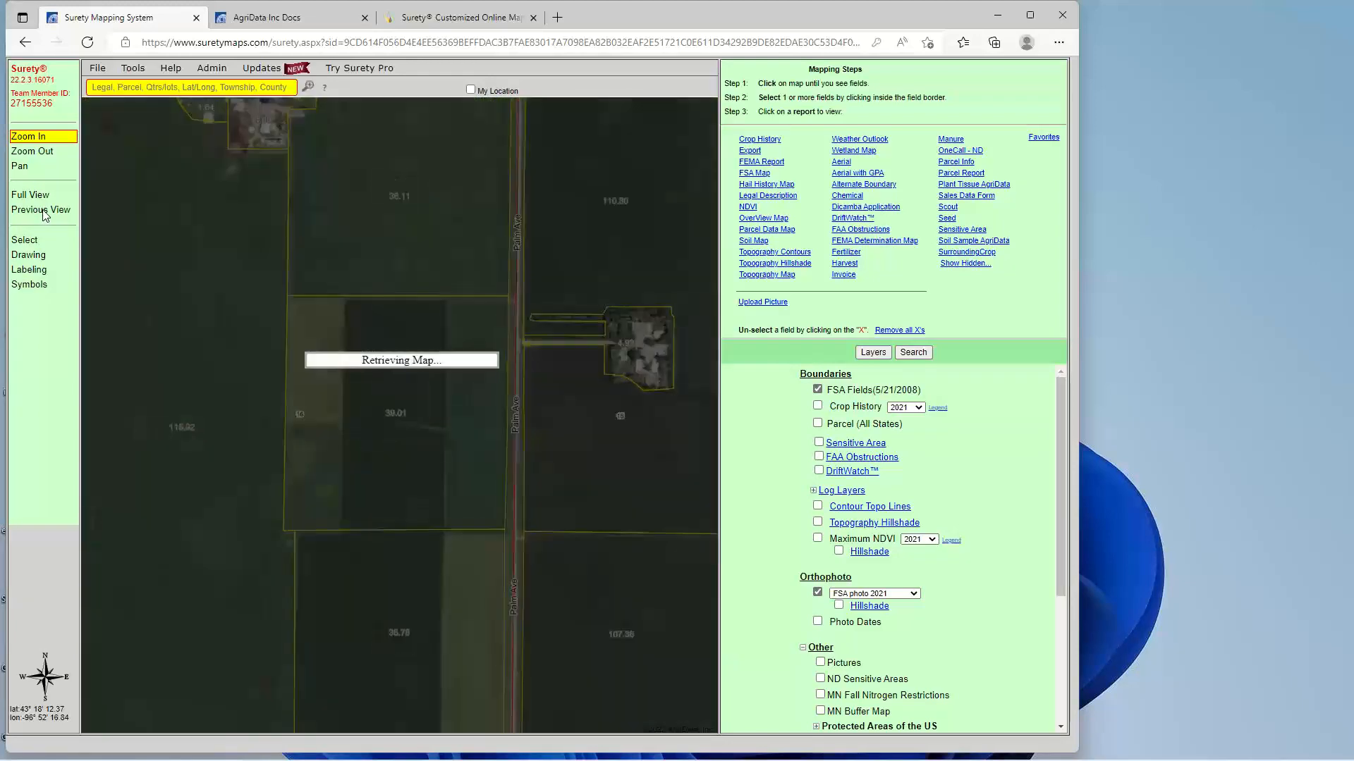
left_click(43, 210)
left_click(43, 212)
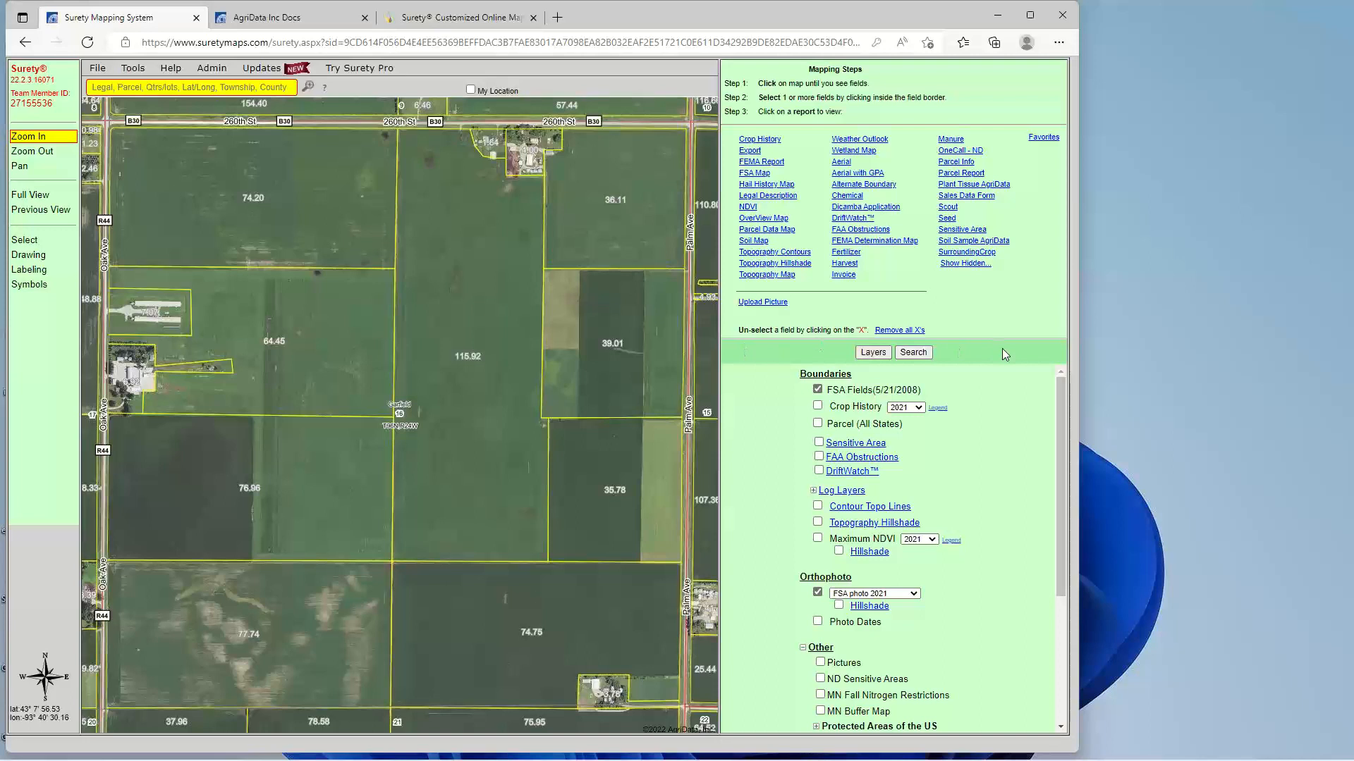
Locate latitude 43 37 55.9, longitude 96 08 36.14 on the map with the Lat/Lon search.
left_click(911, 355)
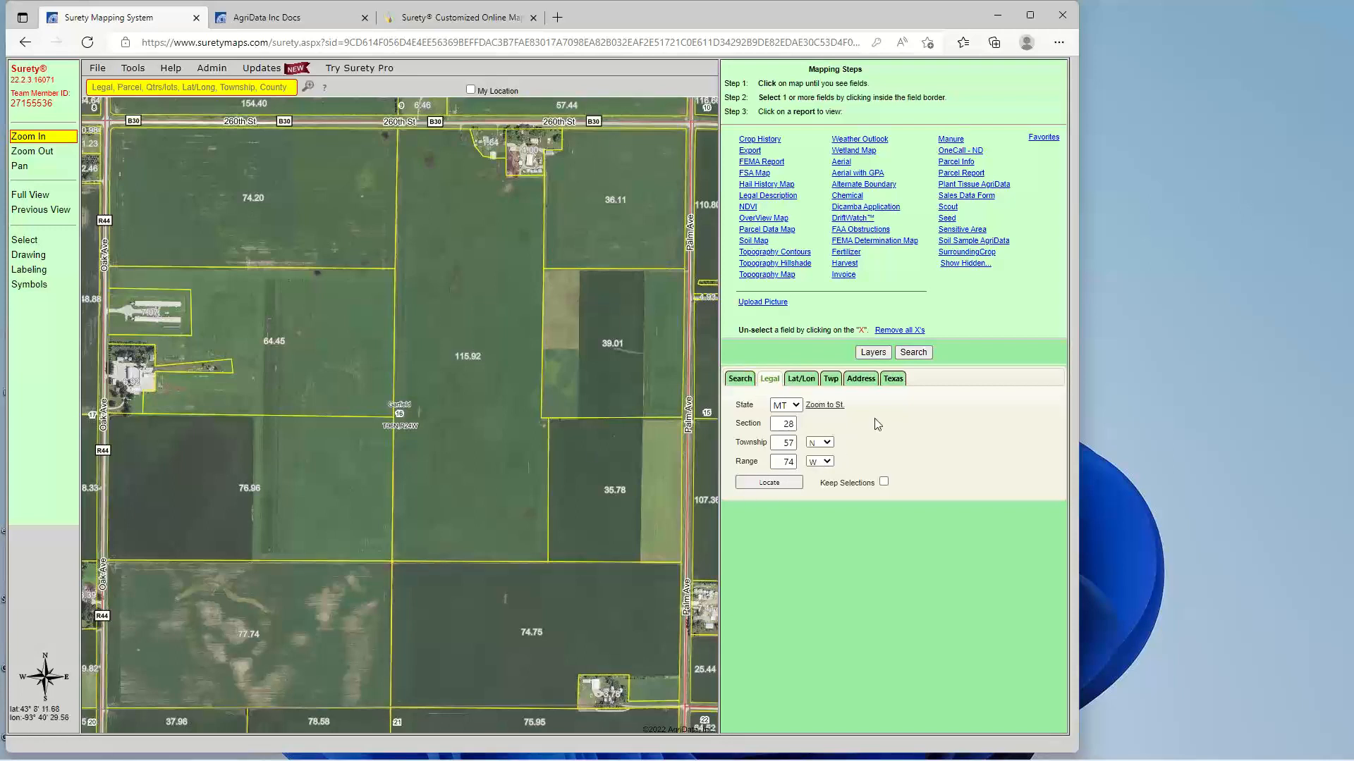
left_click(801, 378)
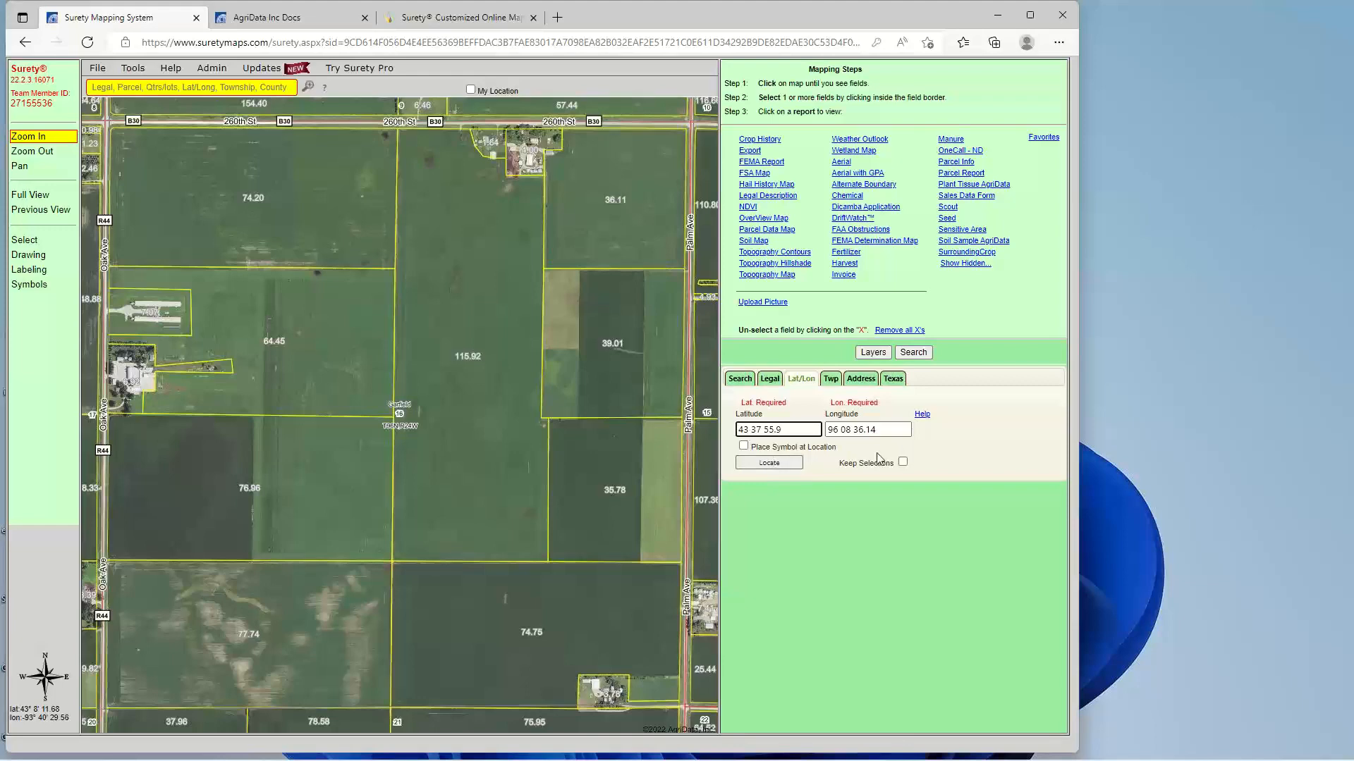
left_click(780, 460)
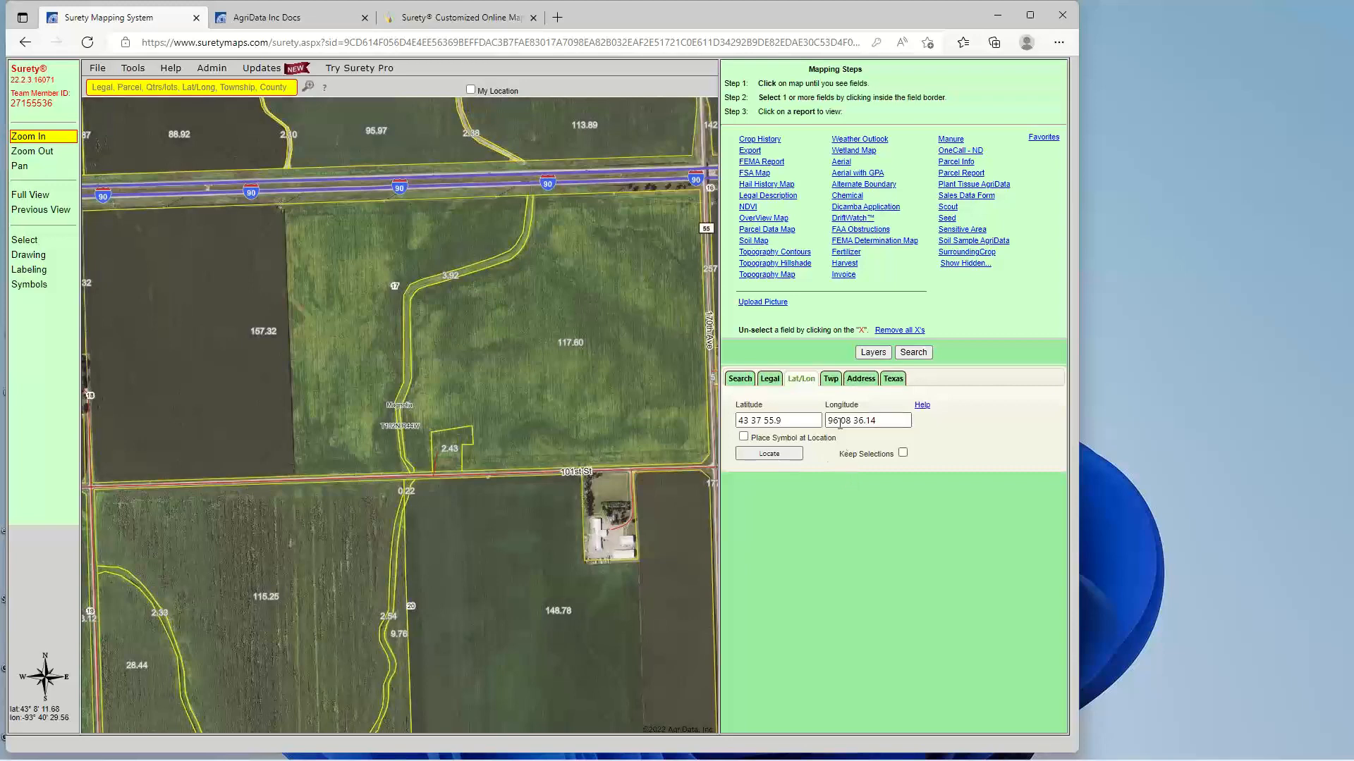
Look through the township, address, Texas land survey, legal and general search forms.
left_click(830, 379)
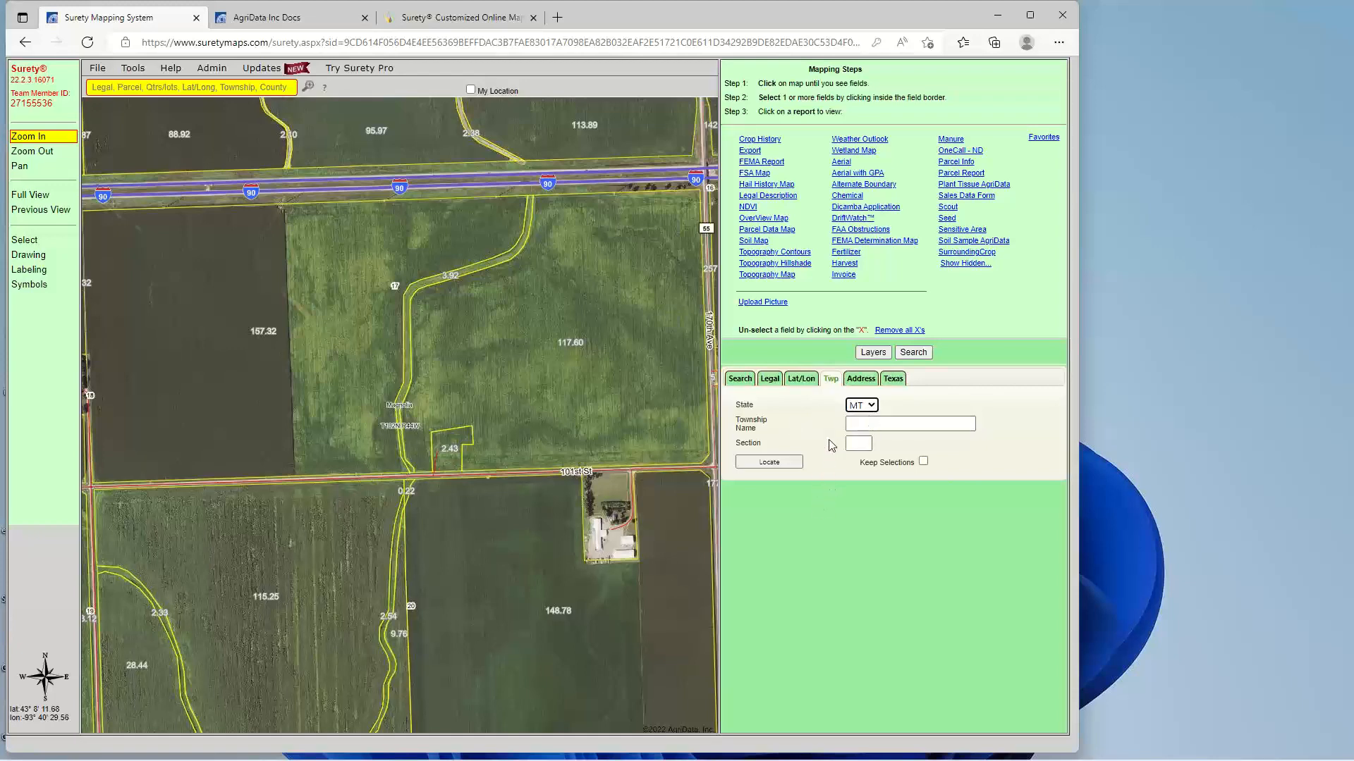
left_click(860, 381)
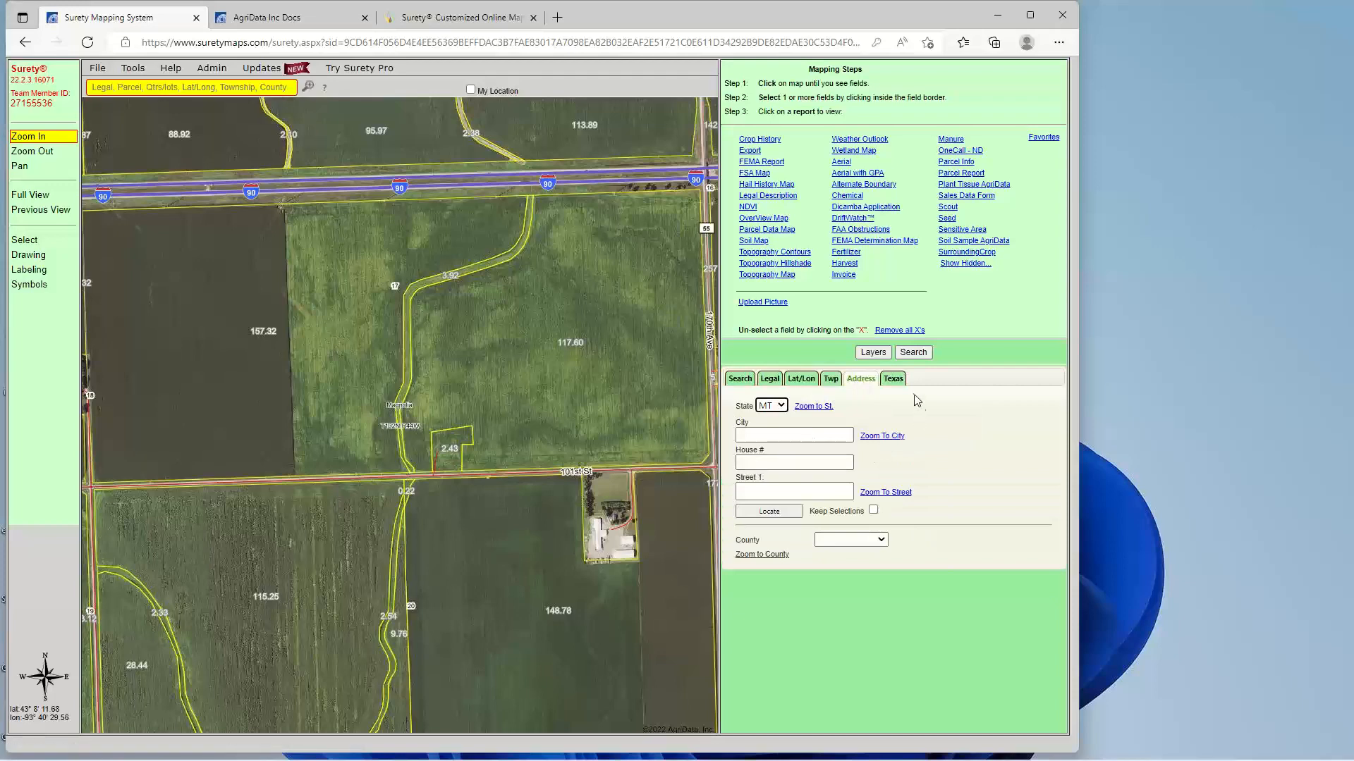
left_click(894, 379)
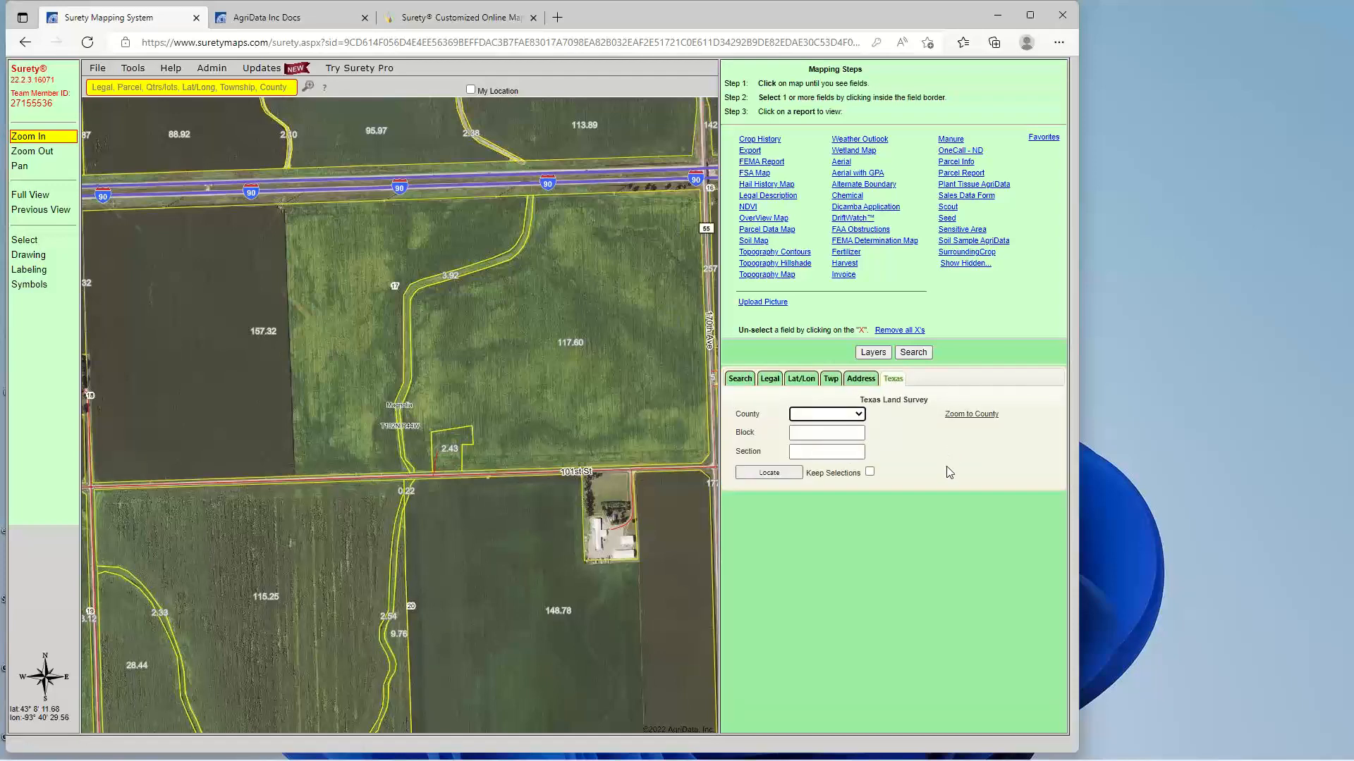
left_click(772, 380)
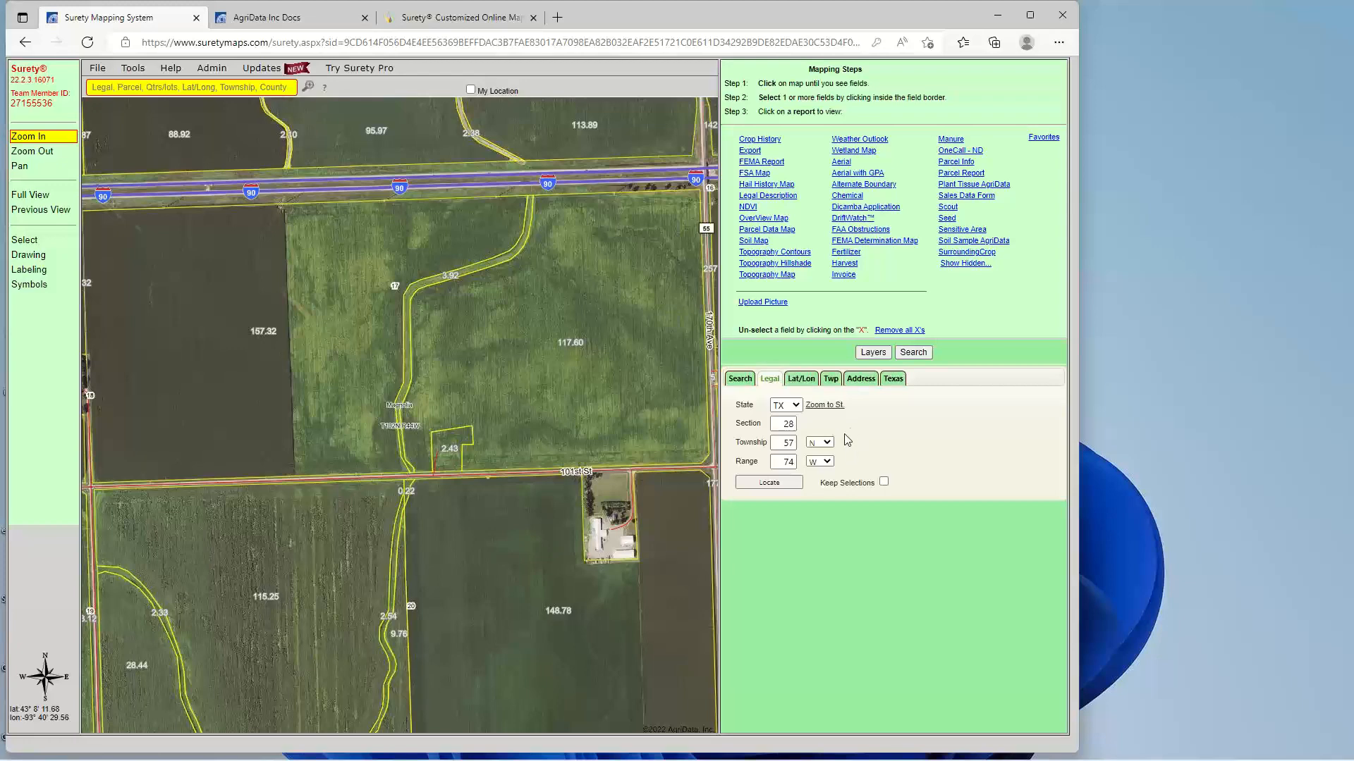
left_click(740, 380)
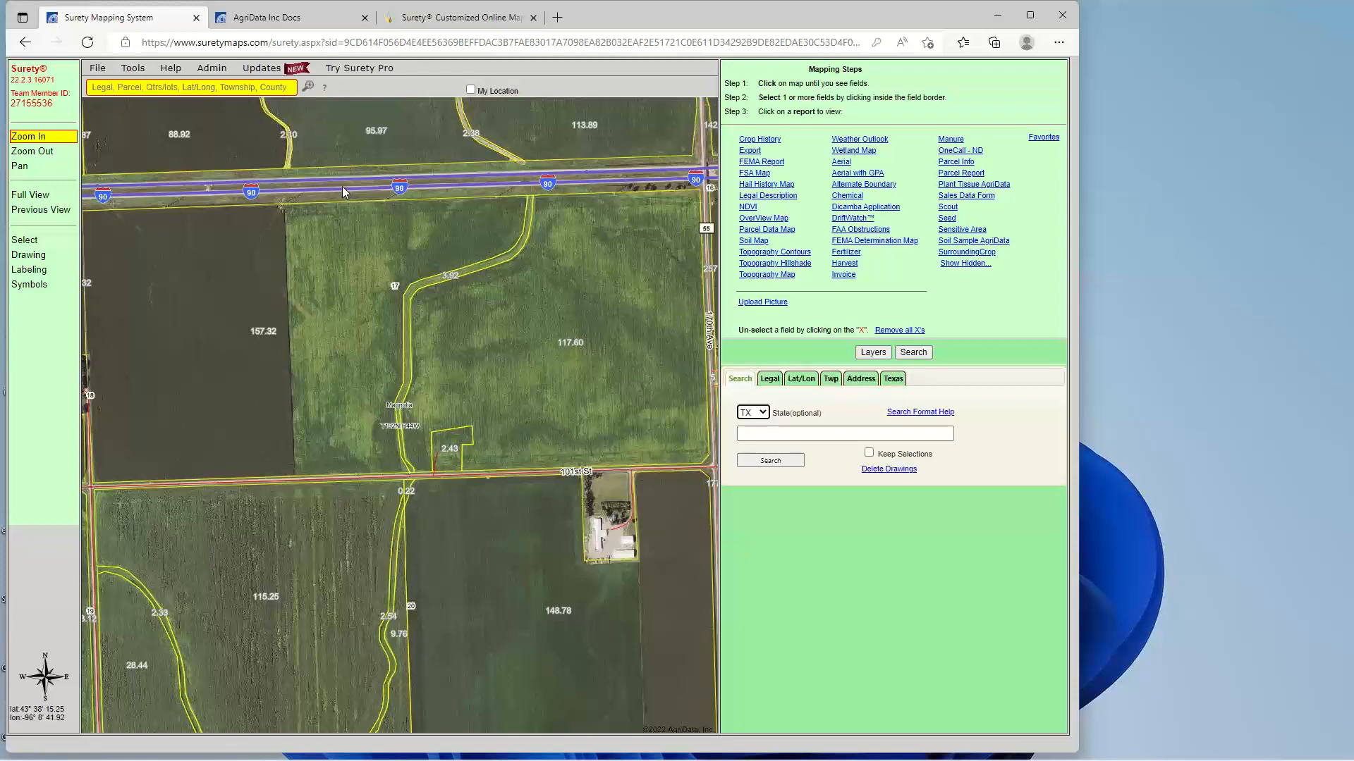
View the accepted search format examples for the map's quick search, and close them.
mouse_move(170, 68)
left_click(154, 89)
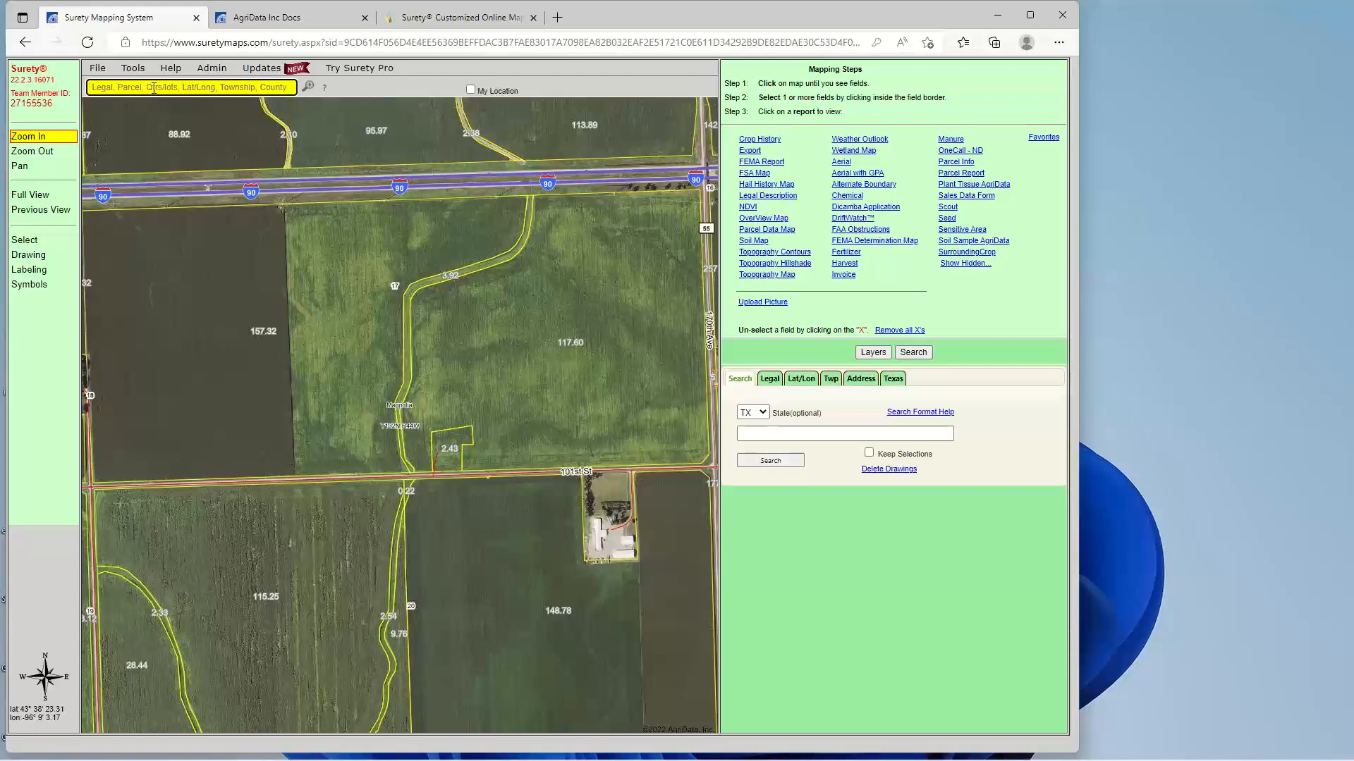
left_click(324, 87)
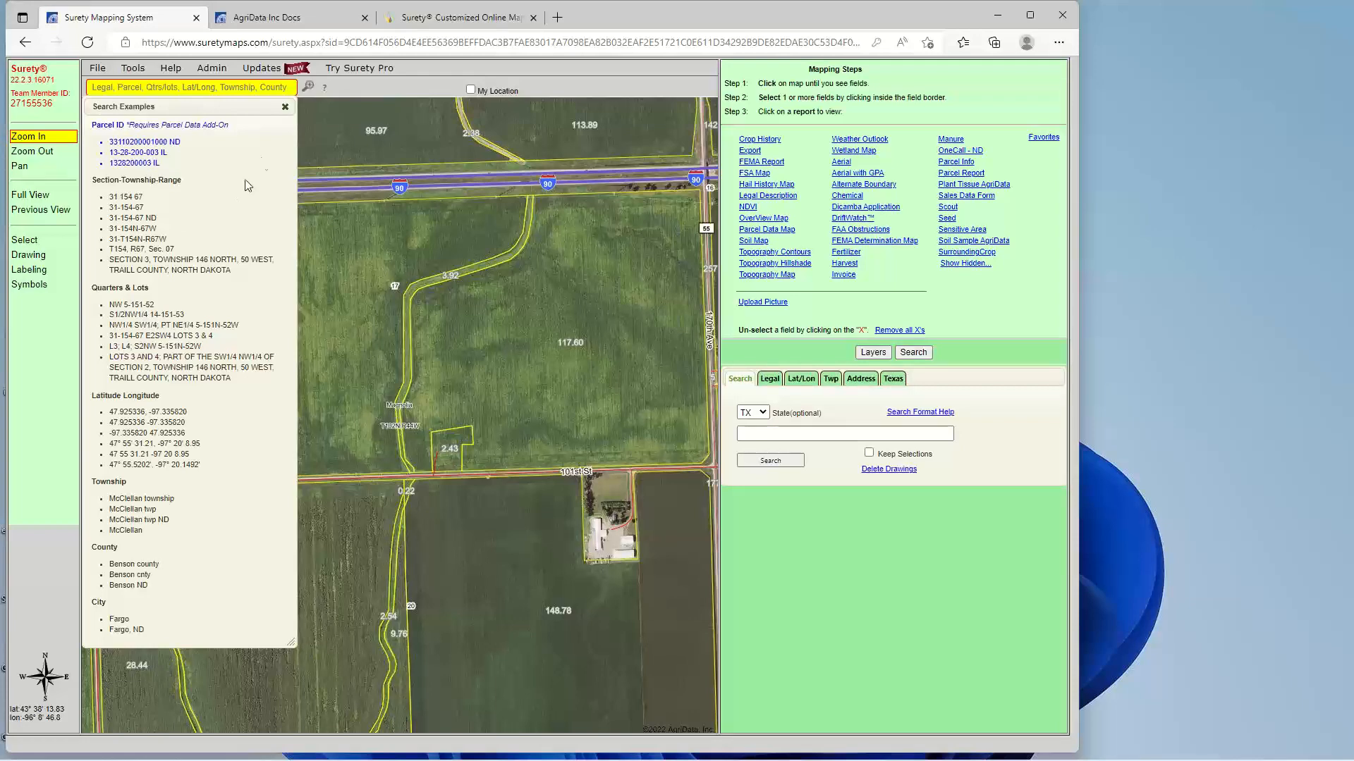
left_click(285, 108)
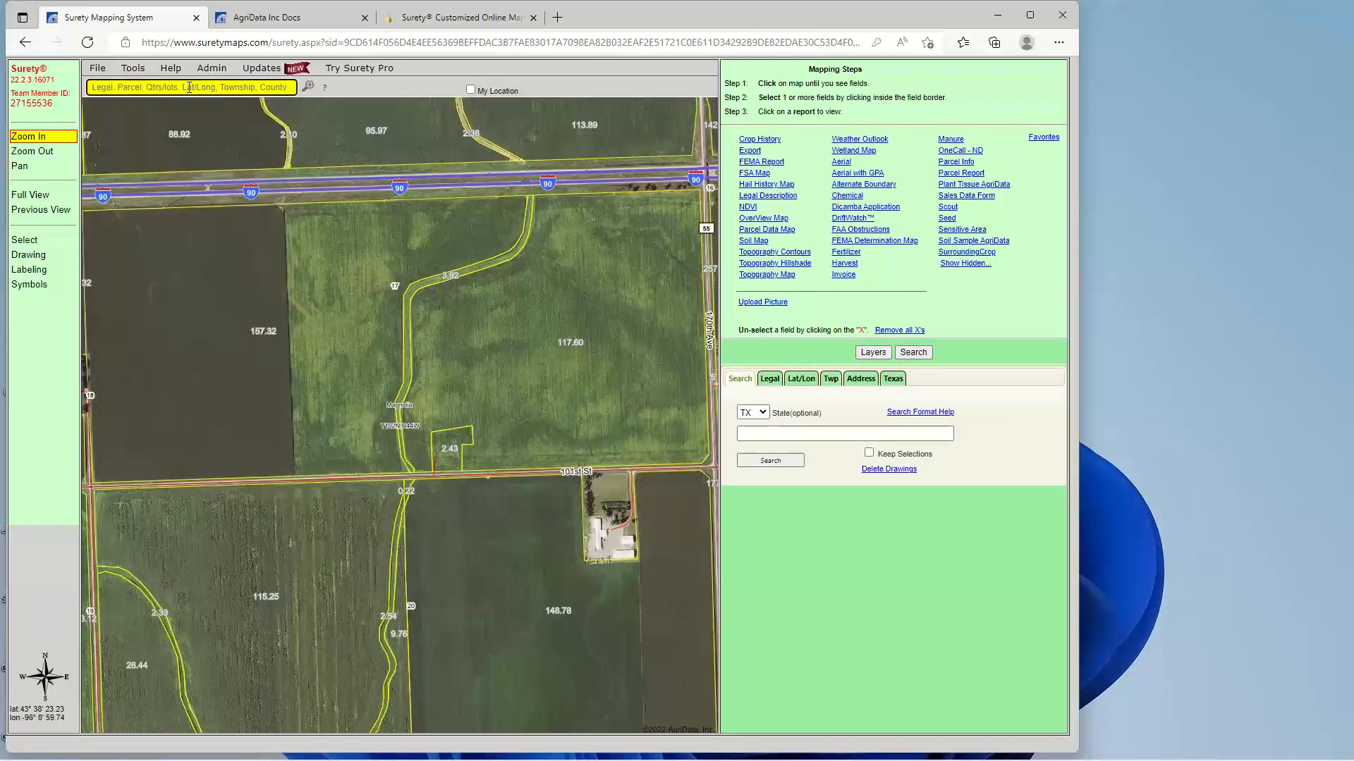
Search the map for section 15, township 146, range 47 by entering 15 146 47.
type("15")
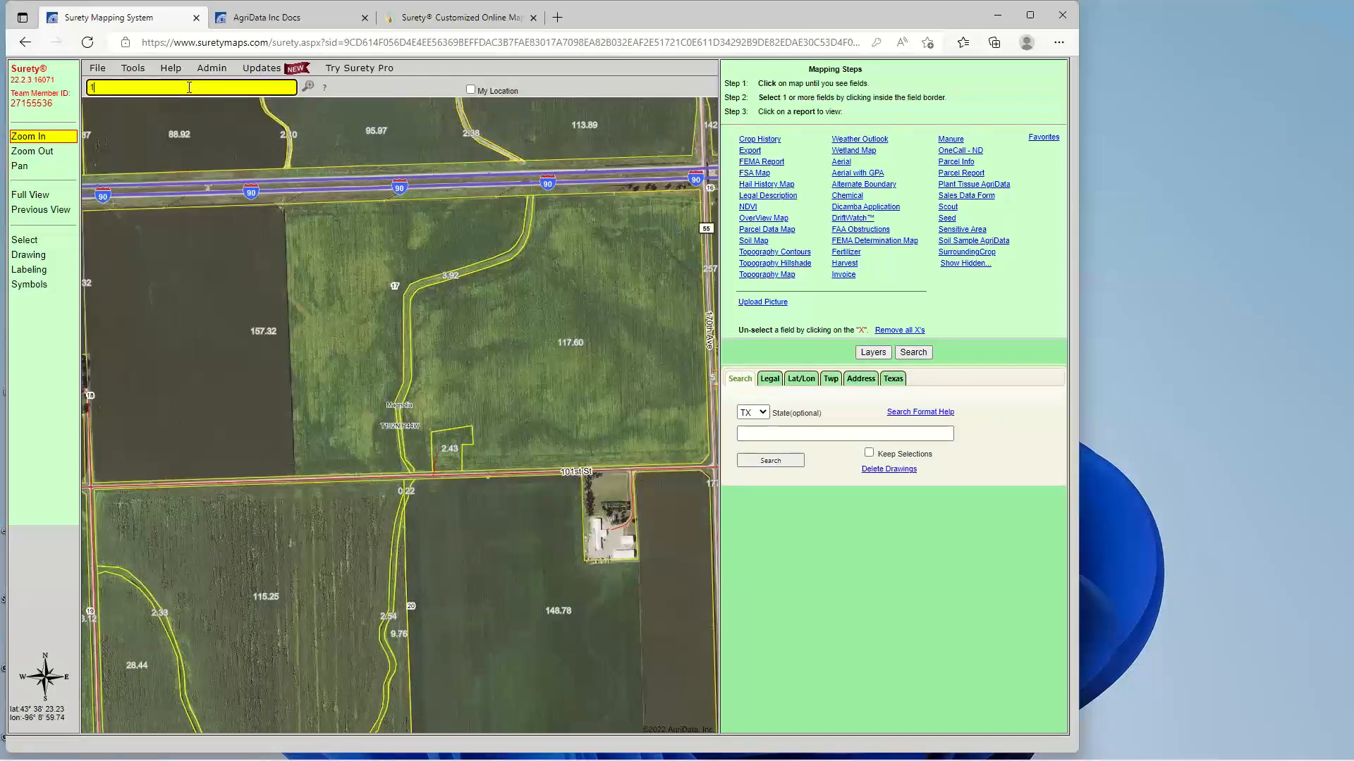
type(" 146 47")
left_click(307, 87)
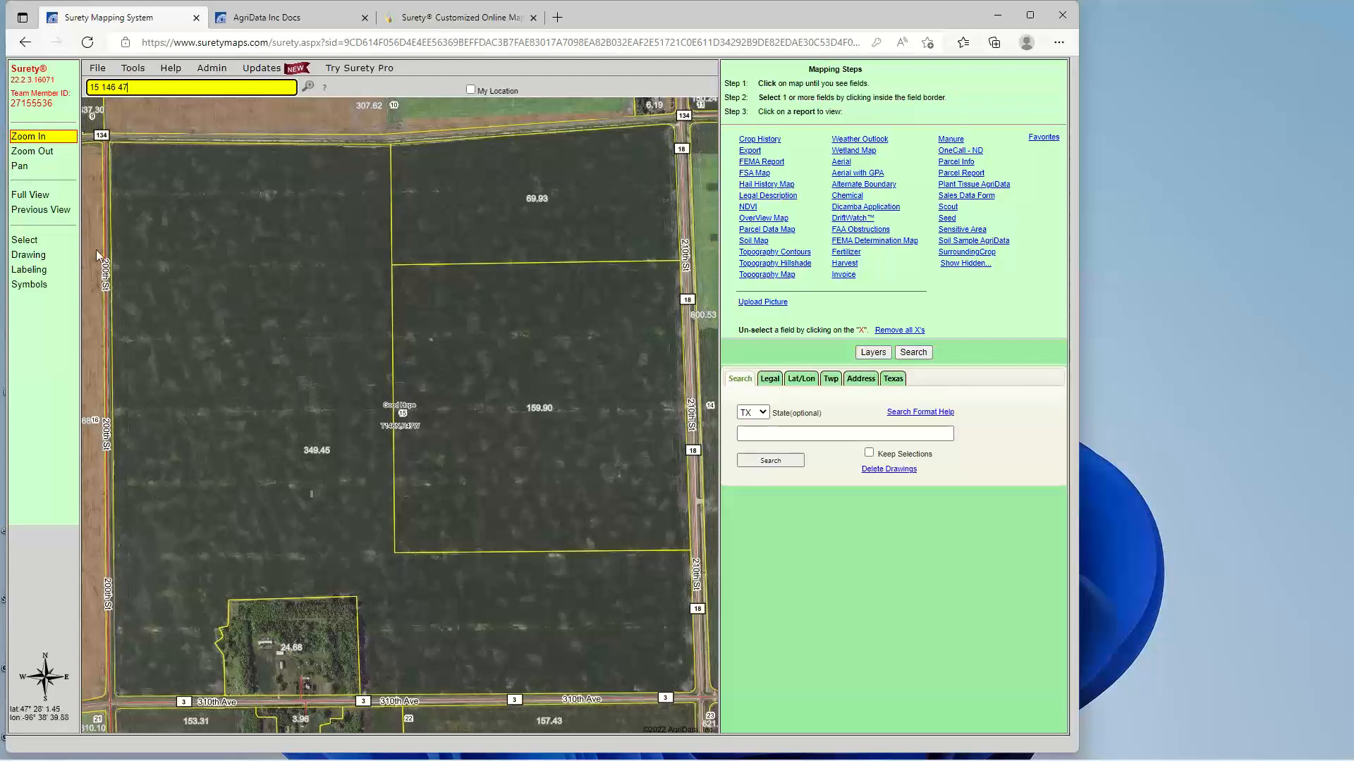
Select the 349.45-acre field with the map layers list displayed, and view its FSA Map report before closing it.
left_click(31, 242)
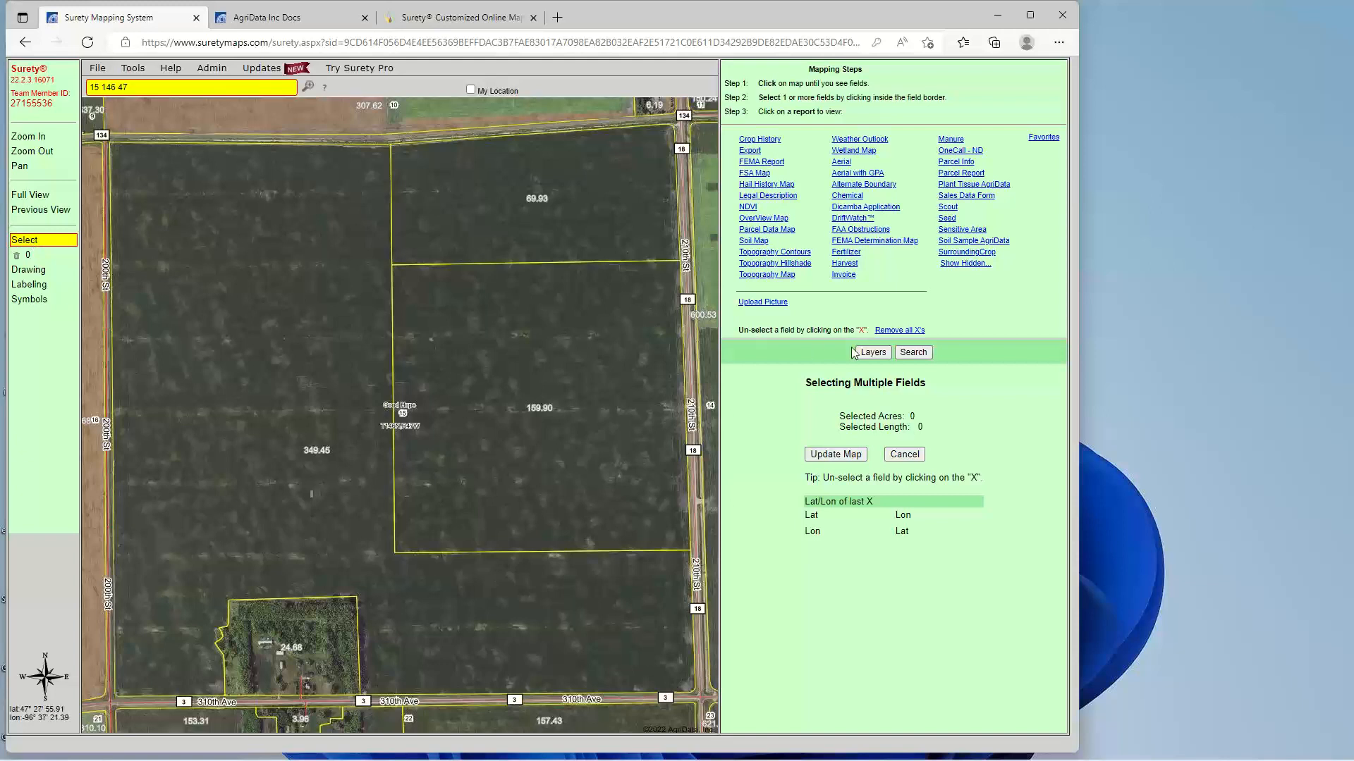
left_click(884, 357)
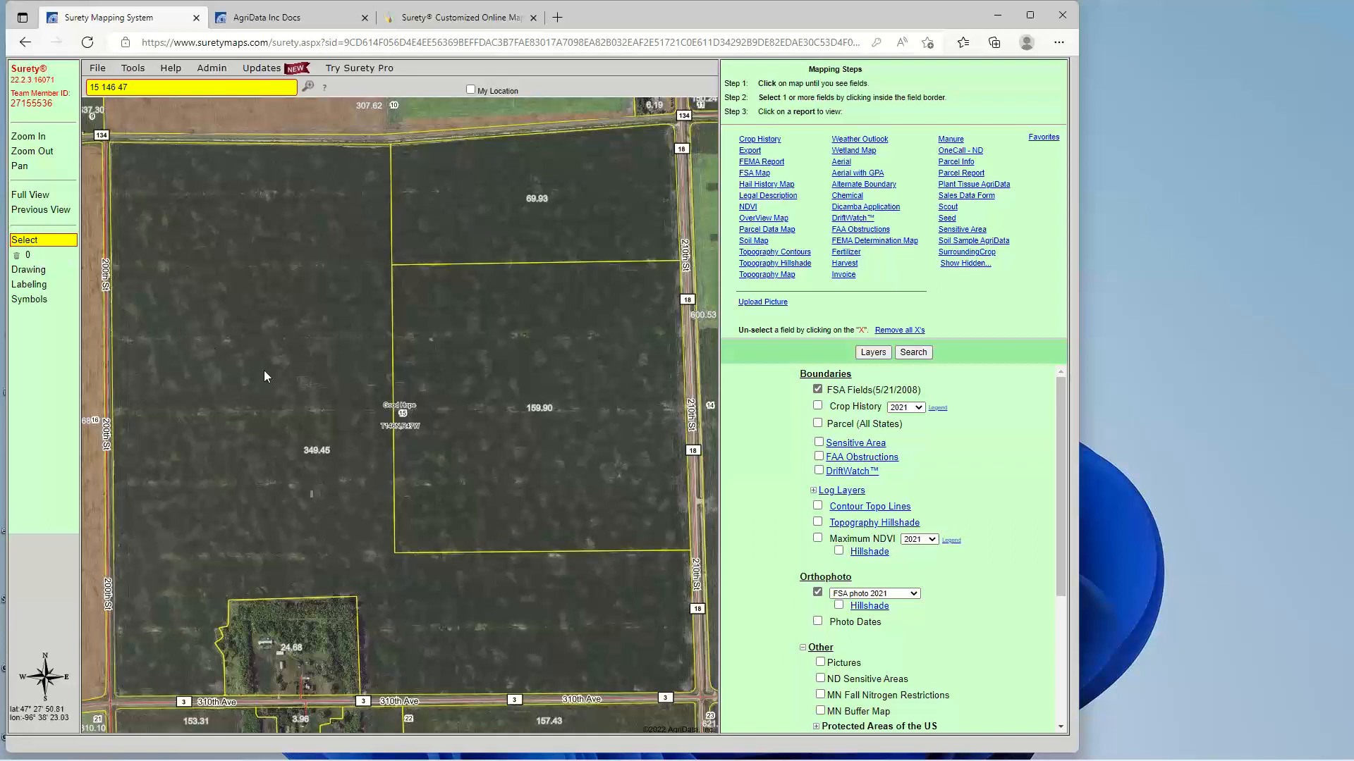
left_click(241, 356)
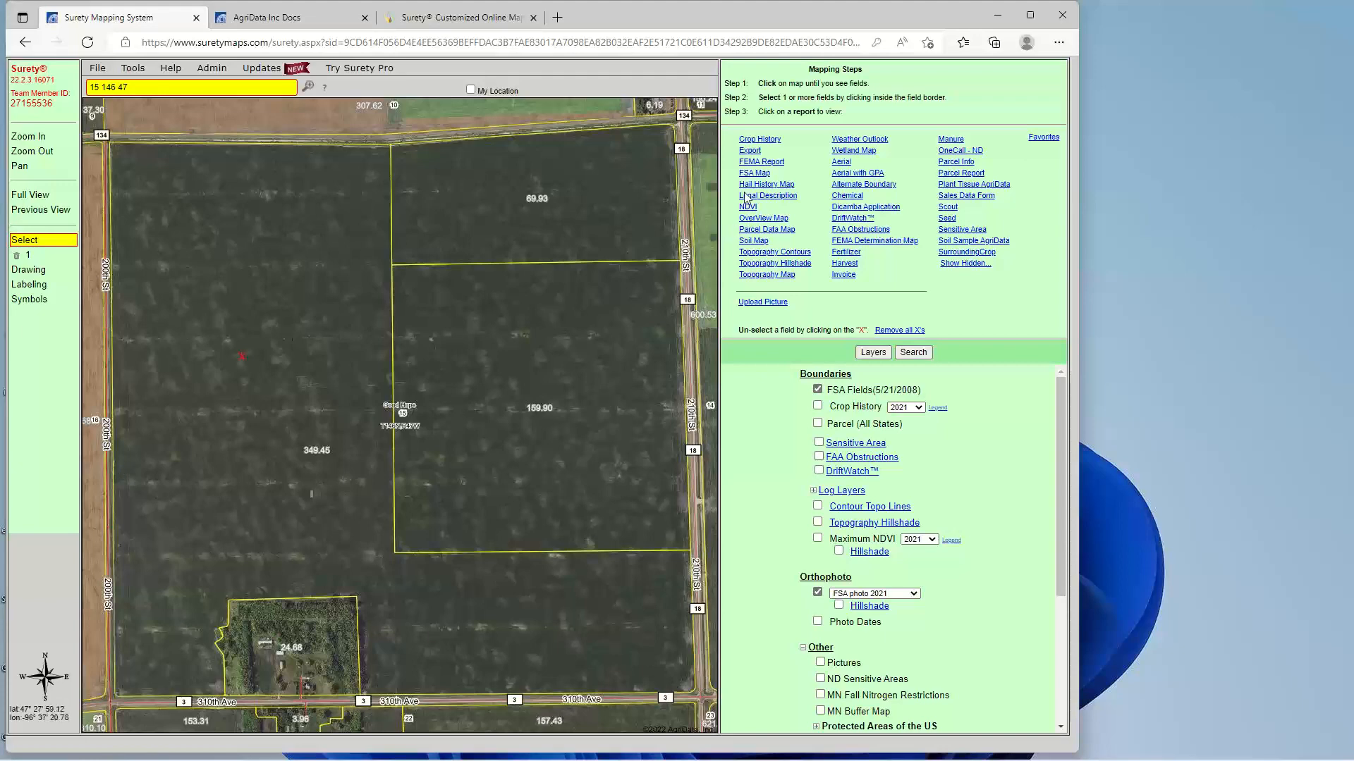
left_click(765, 176)
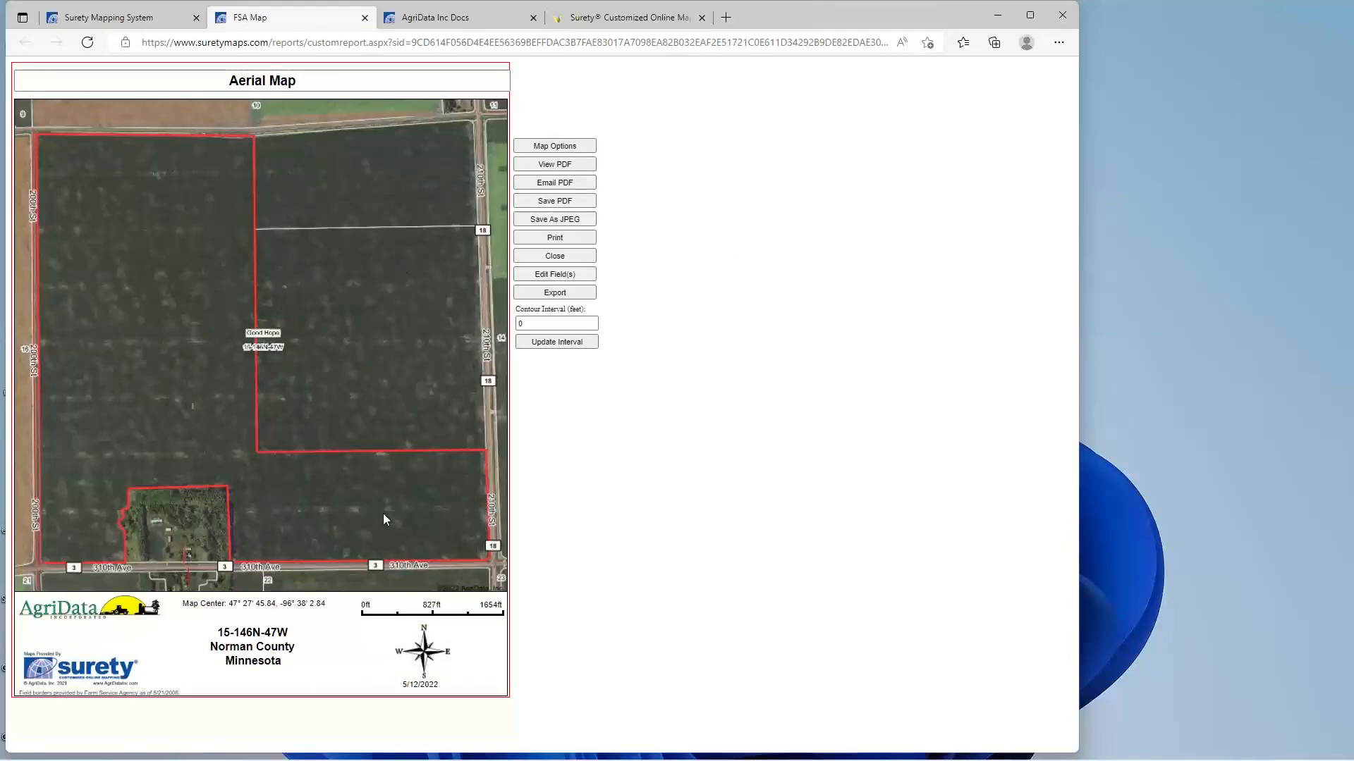
left_click(365, 18)
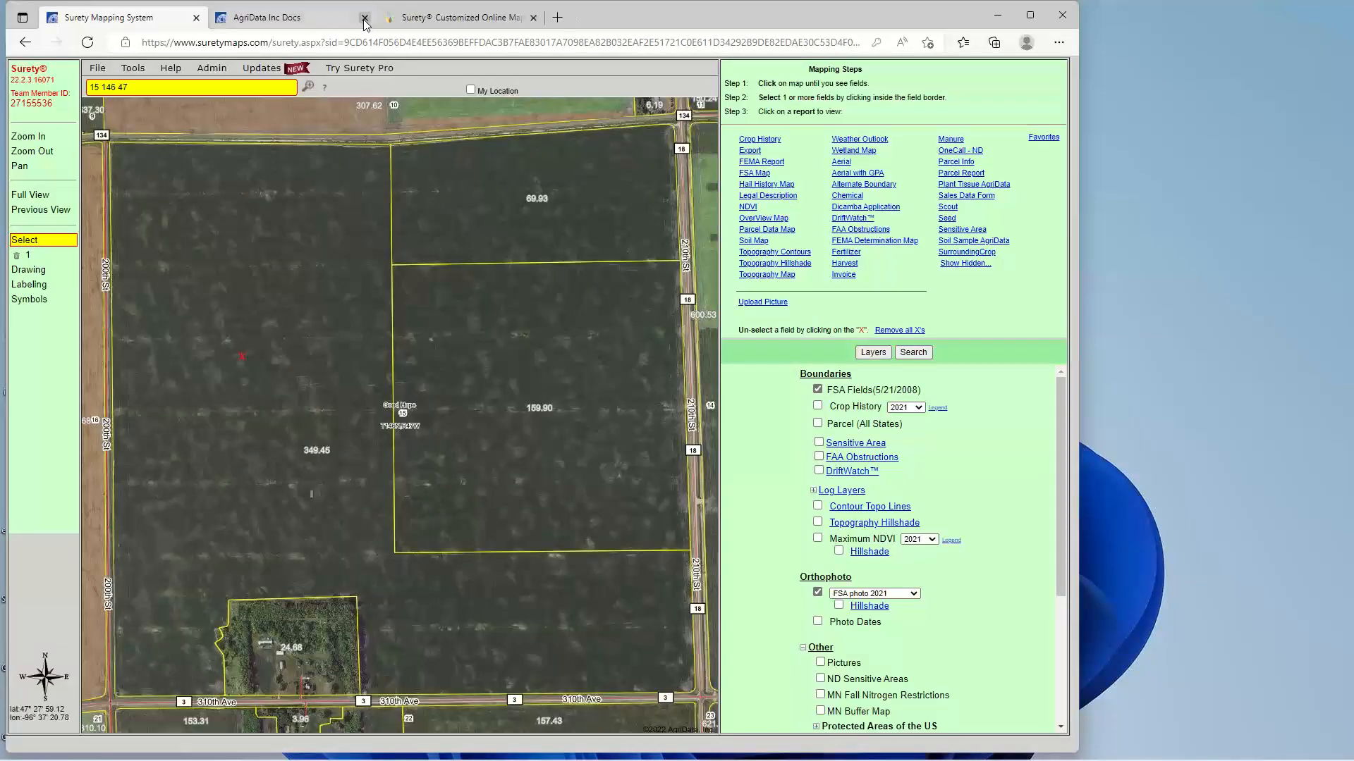
View the FSA Map report with the 69.93 and 159.90-acre fields also selected, and clear all field selections.
left_click(488, 220)
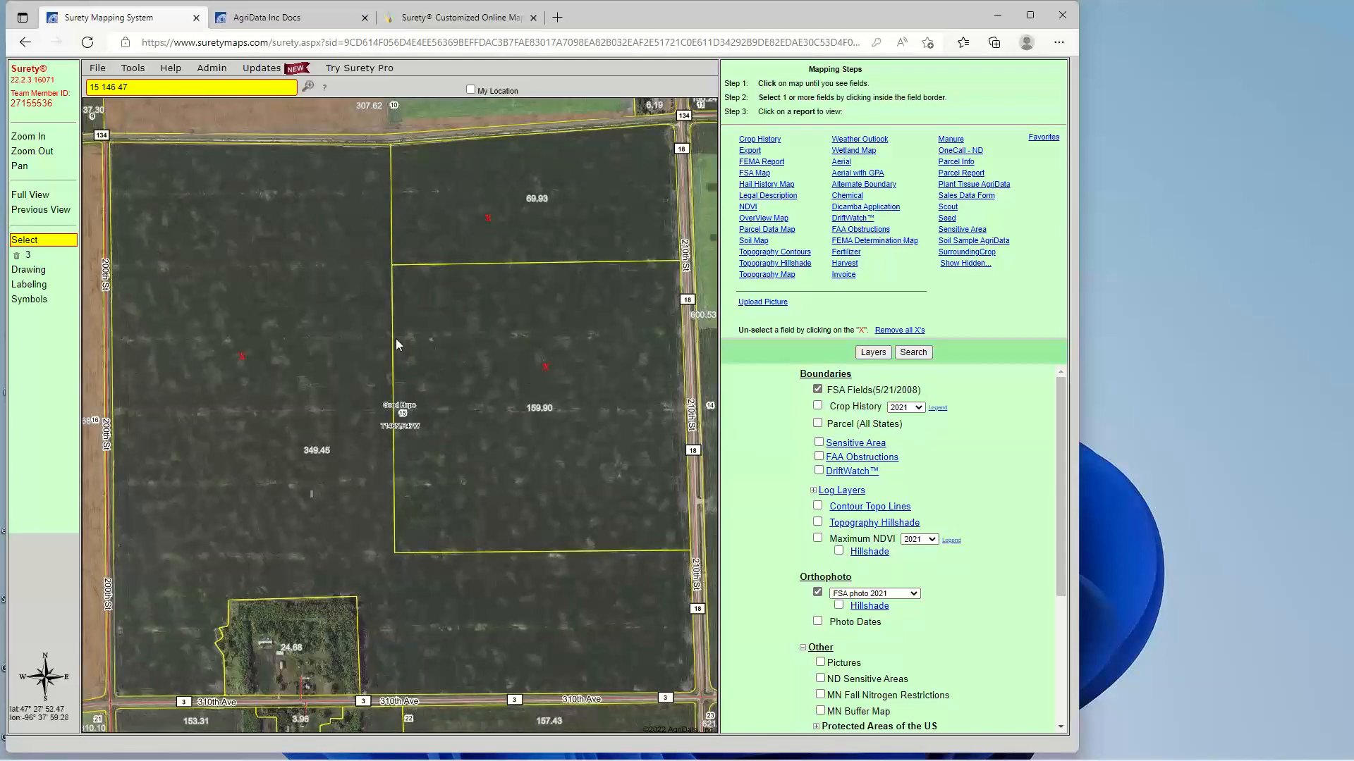
left_click(761, 182)
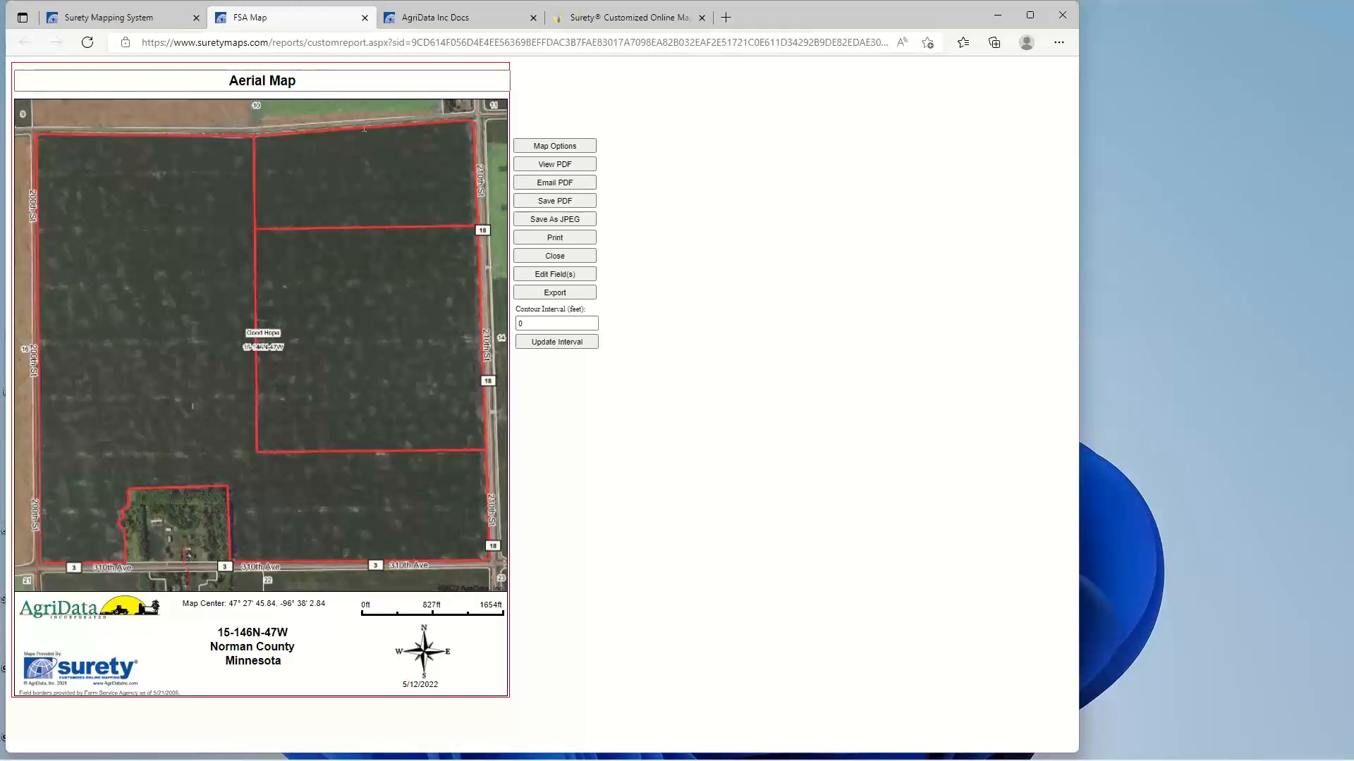
left_click(365, 17)
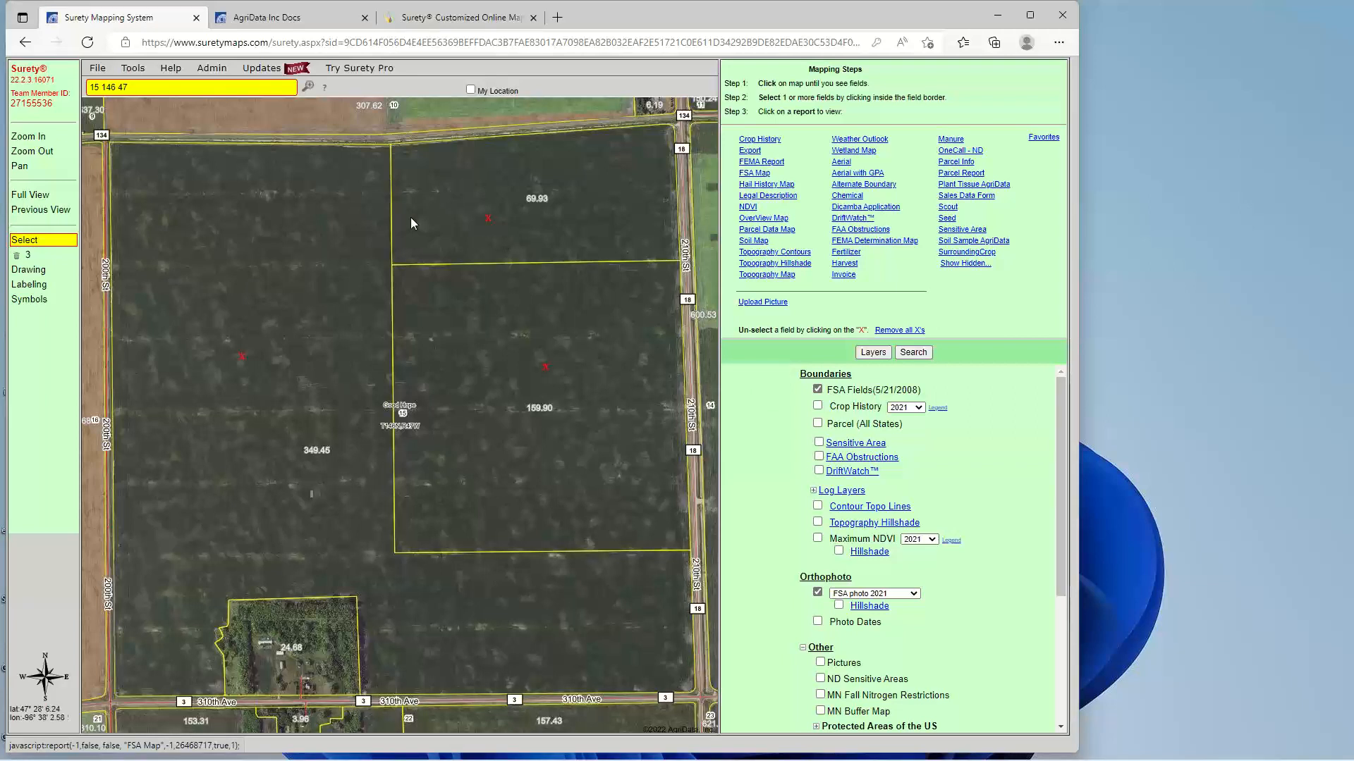
left_click(16, 255)
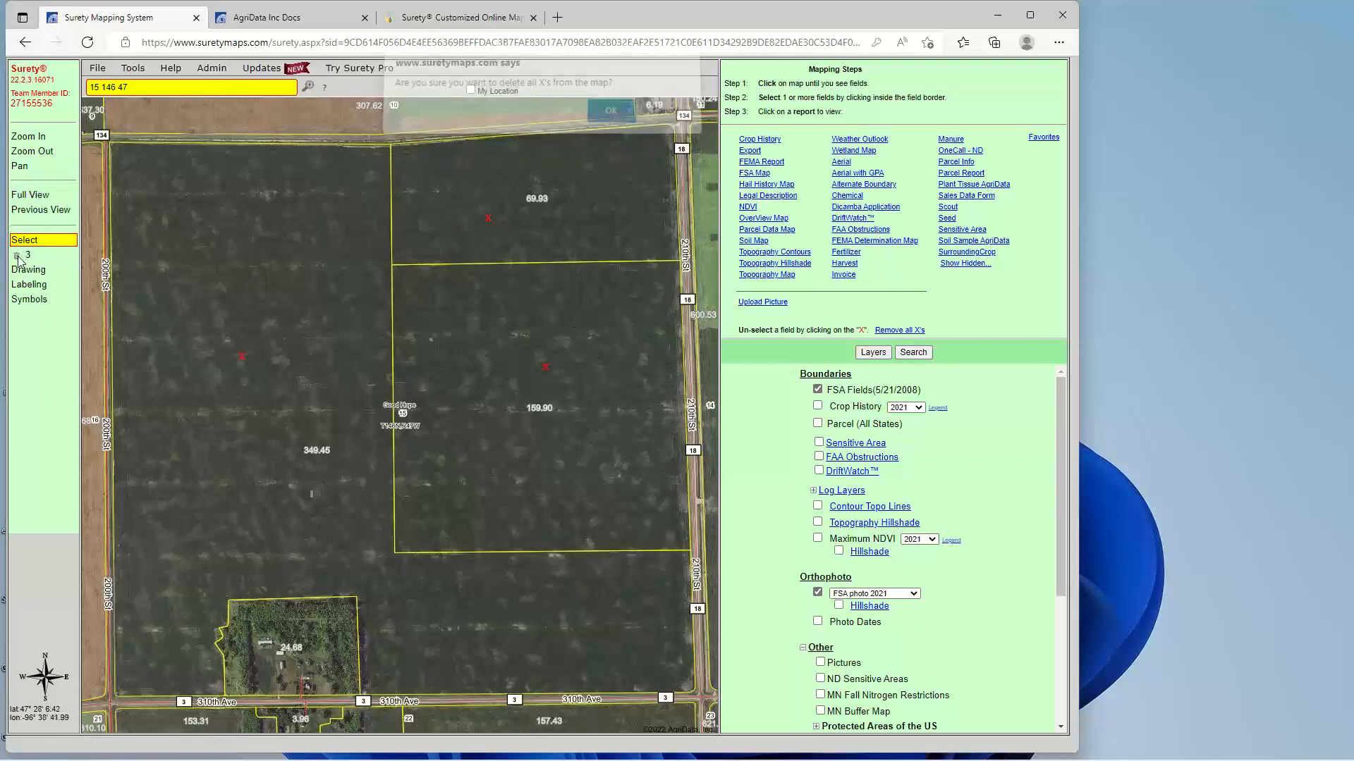
left_click(611, 118)
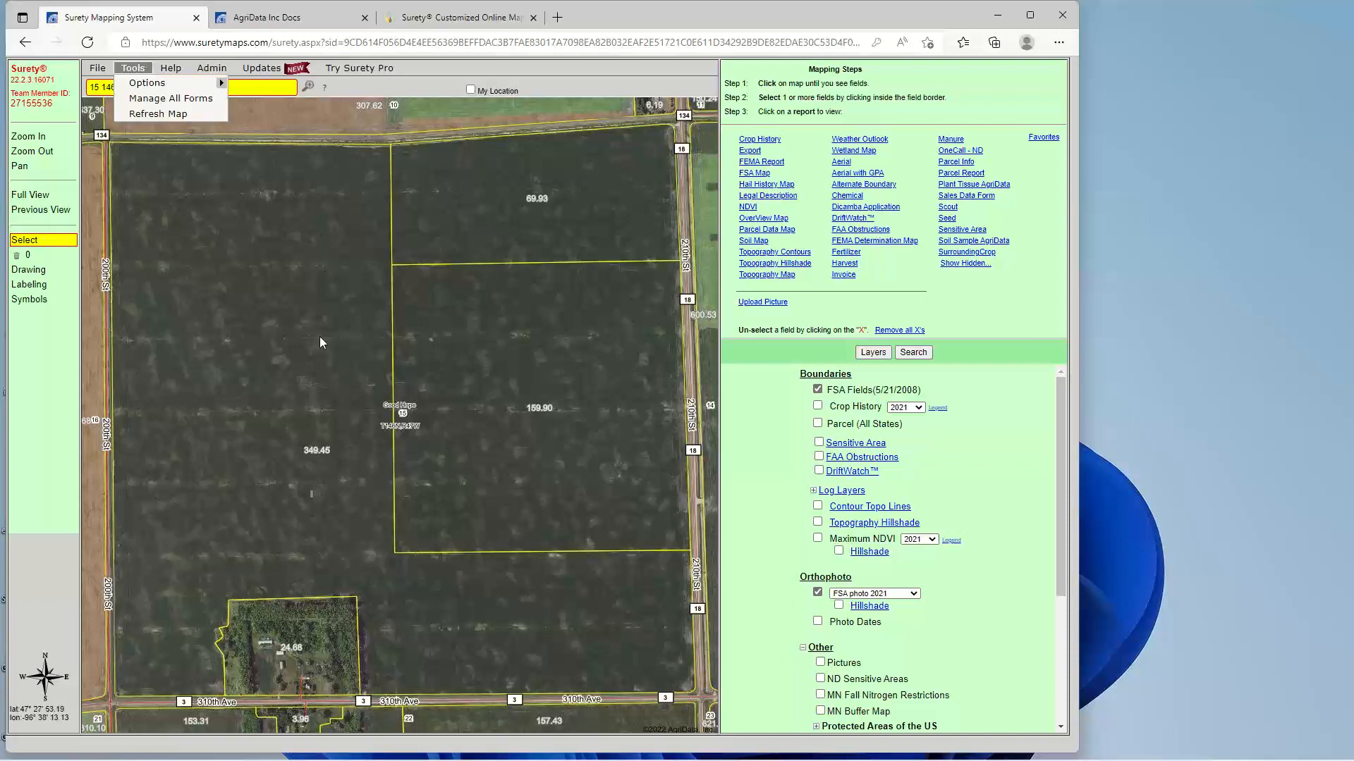
Merge the 349.45, 69.93 and 159.90-acre fields into one drawn field with Merge Fields.
left_click(34, 271)
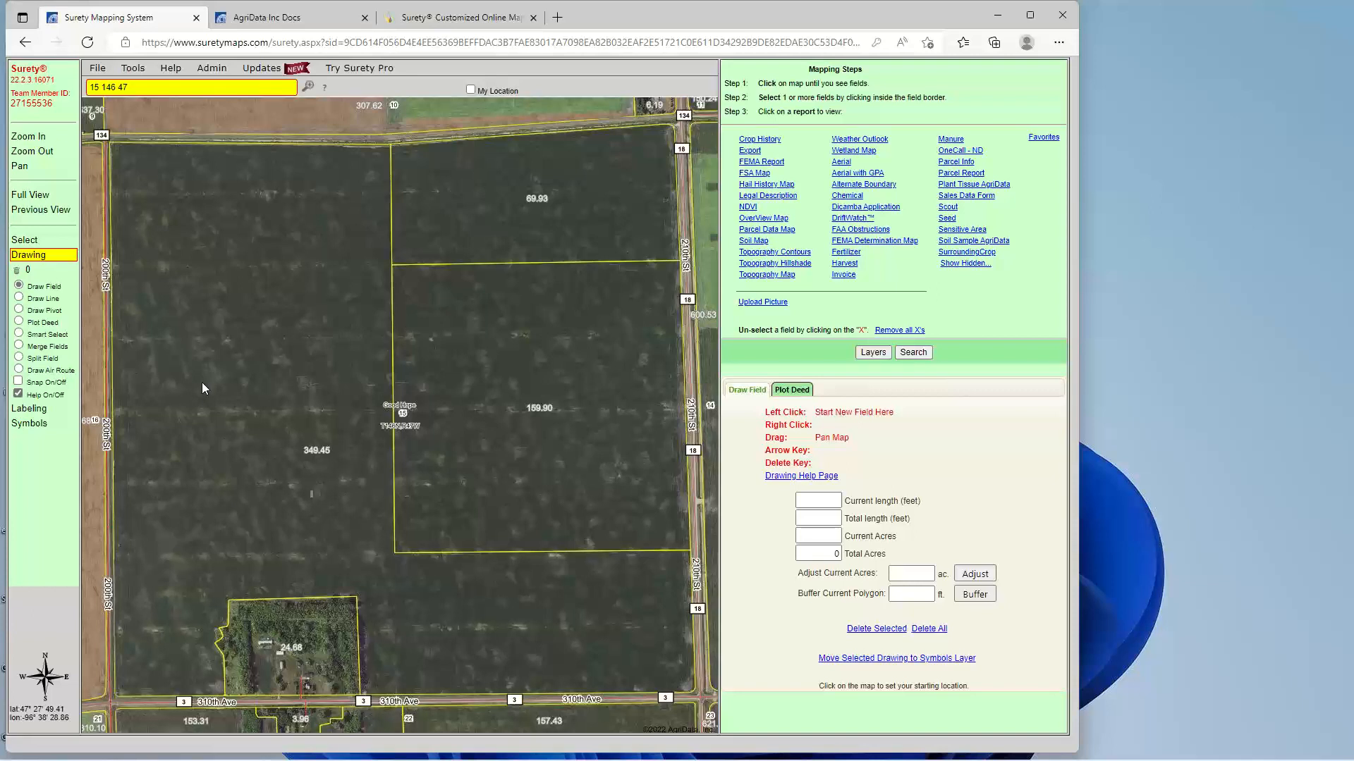
left_click(19, 346)
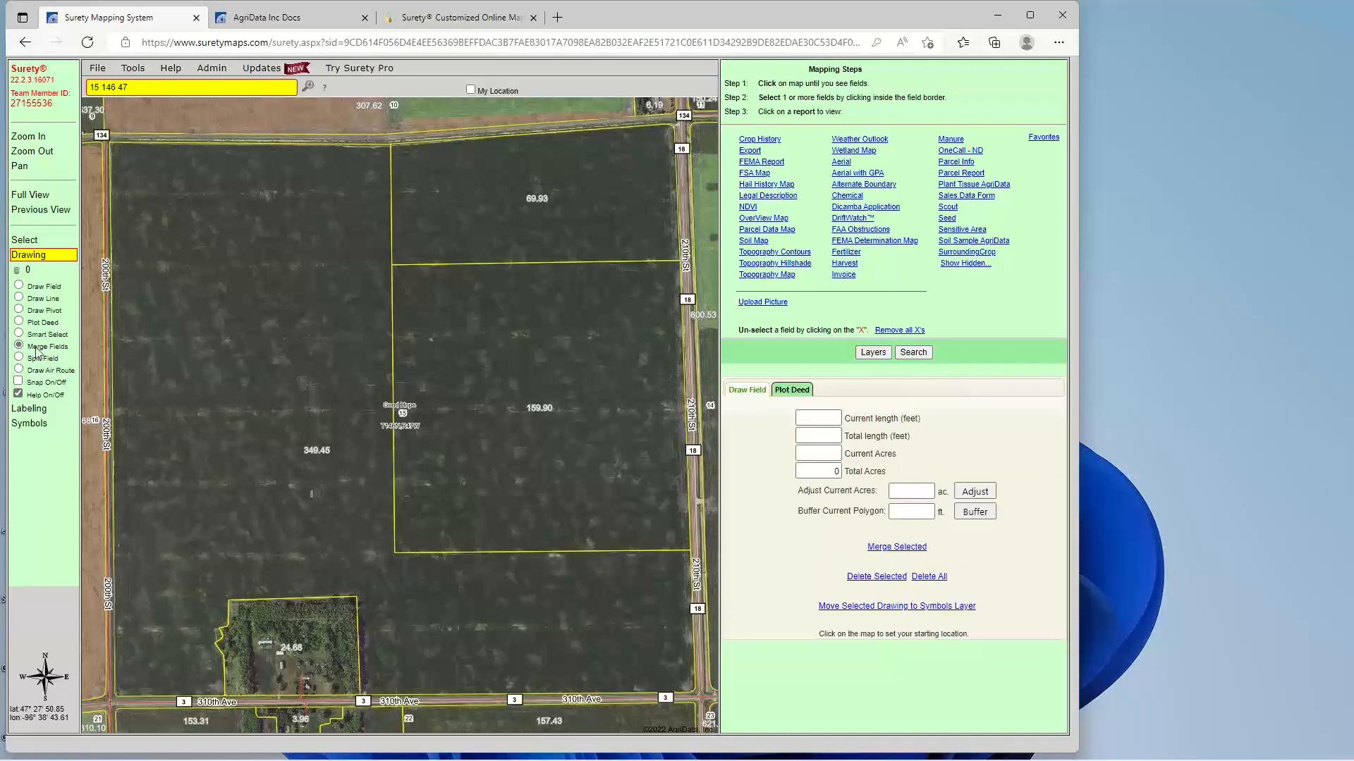
left_click(277, 335)
left_click(489, 219)
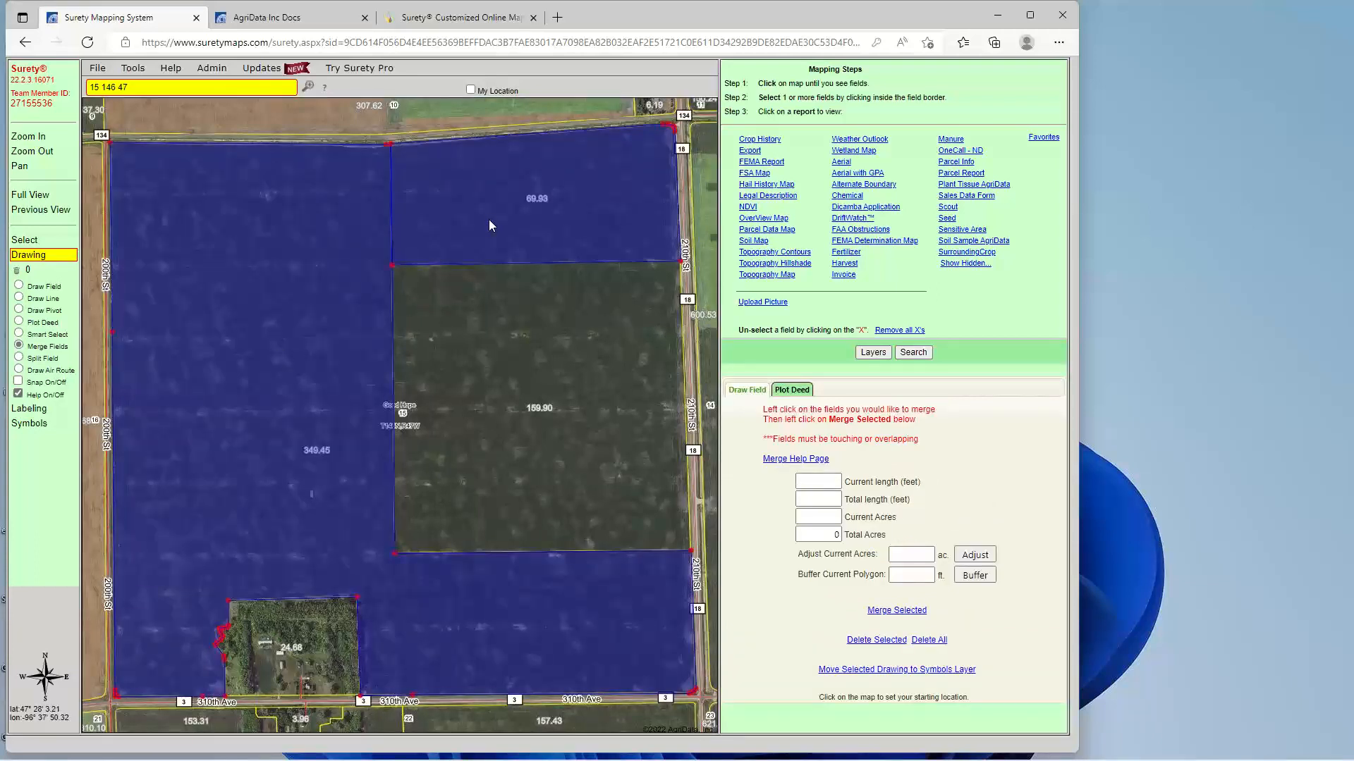
left_click(511, 350)
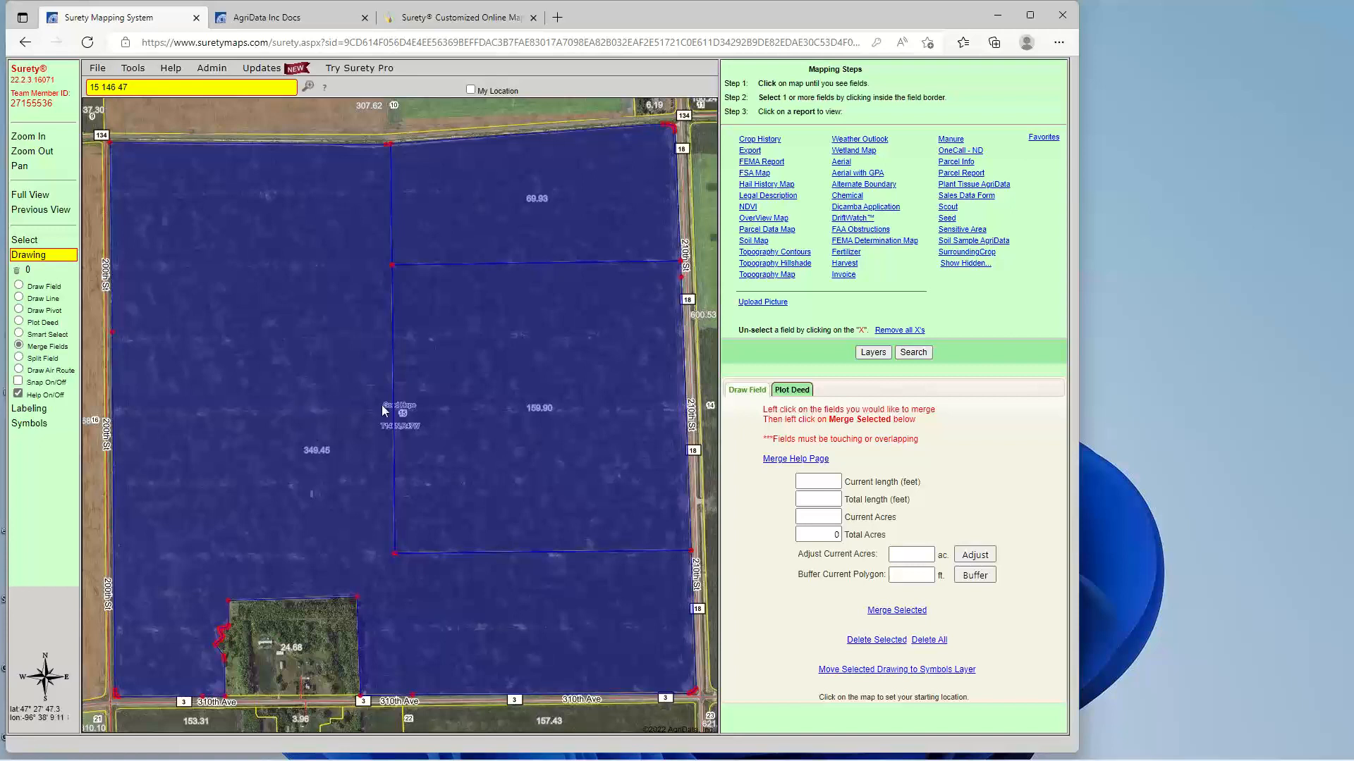
left_click(897, 612)
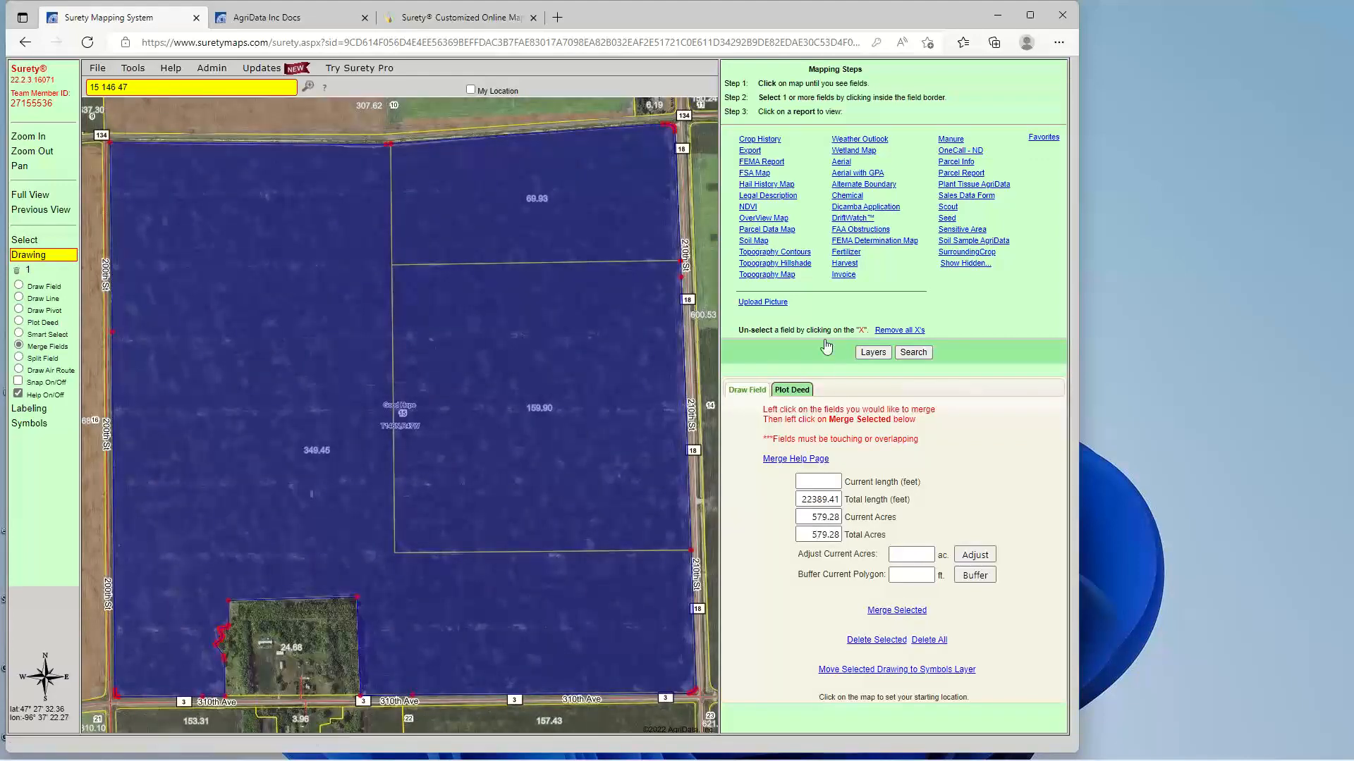
View the FSA Map report for the merged field with the Acres label turned on in the map options, and close the report.
left_click(754, 173)
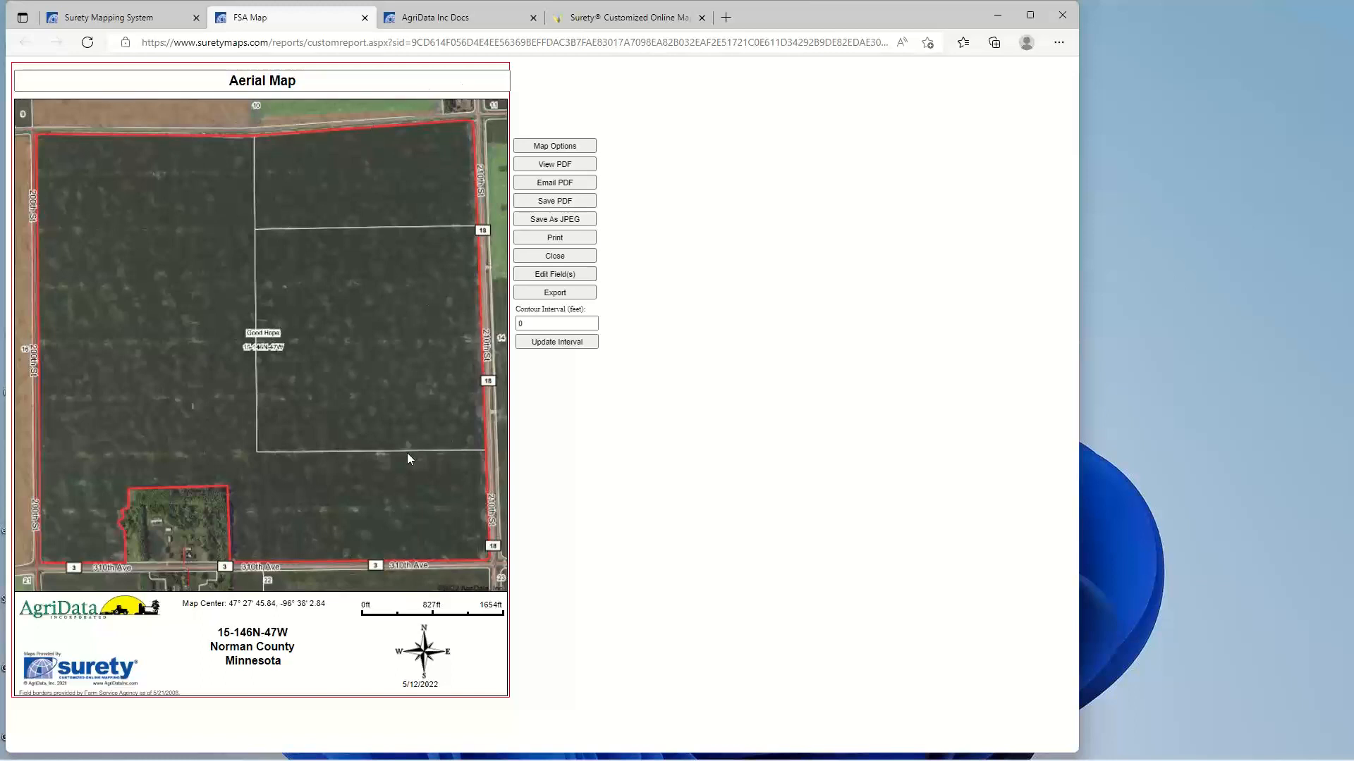
left_click(565, 148)
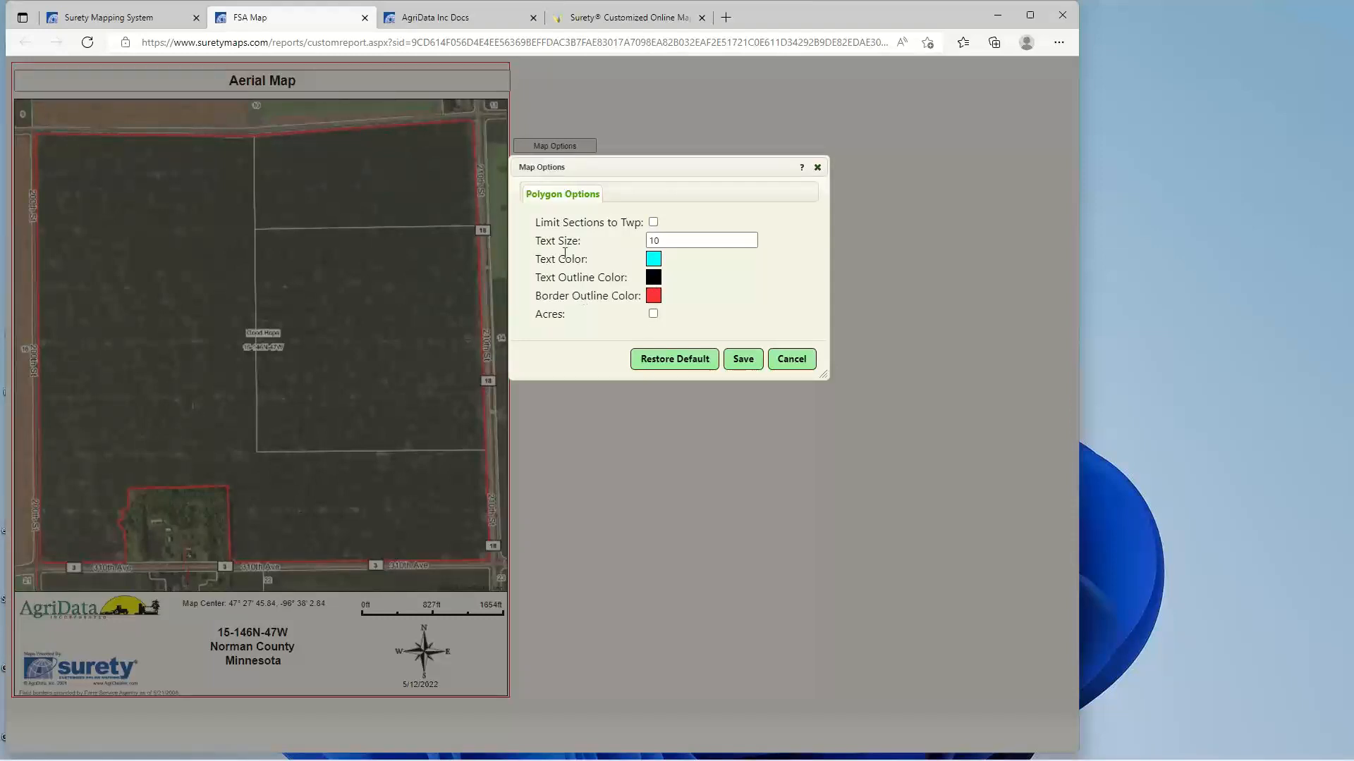
left_click(653, 314)
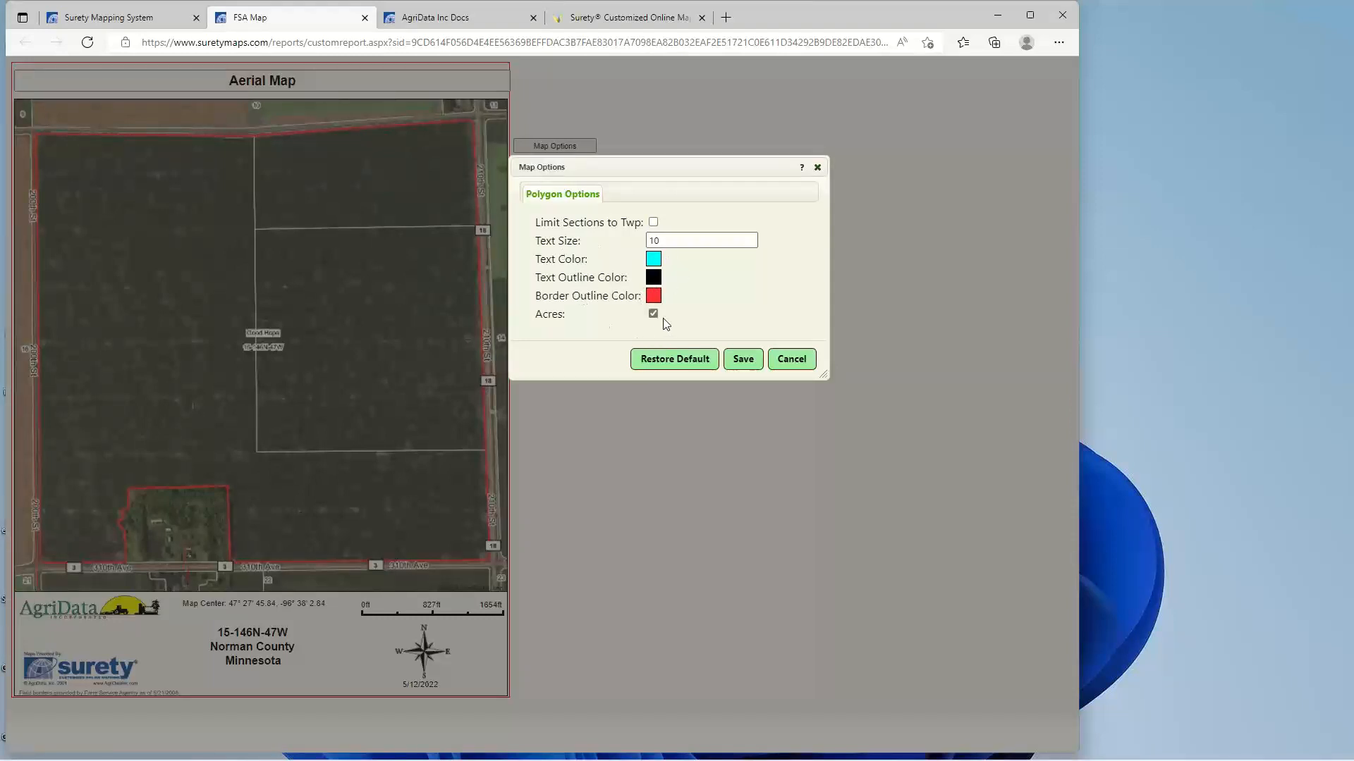
left_click(752, 367)
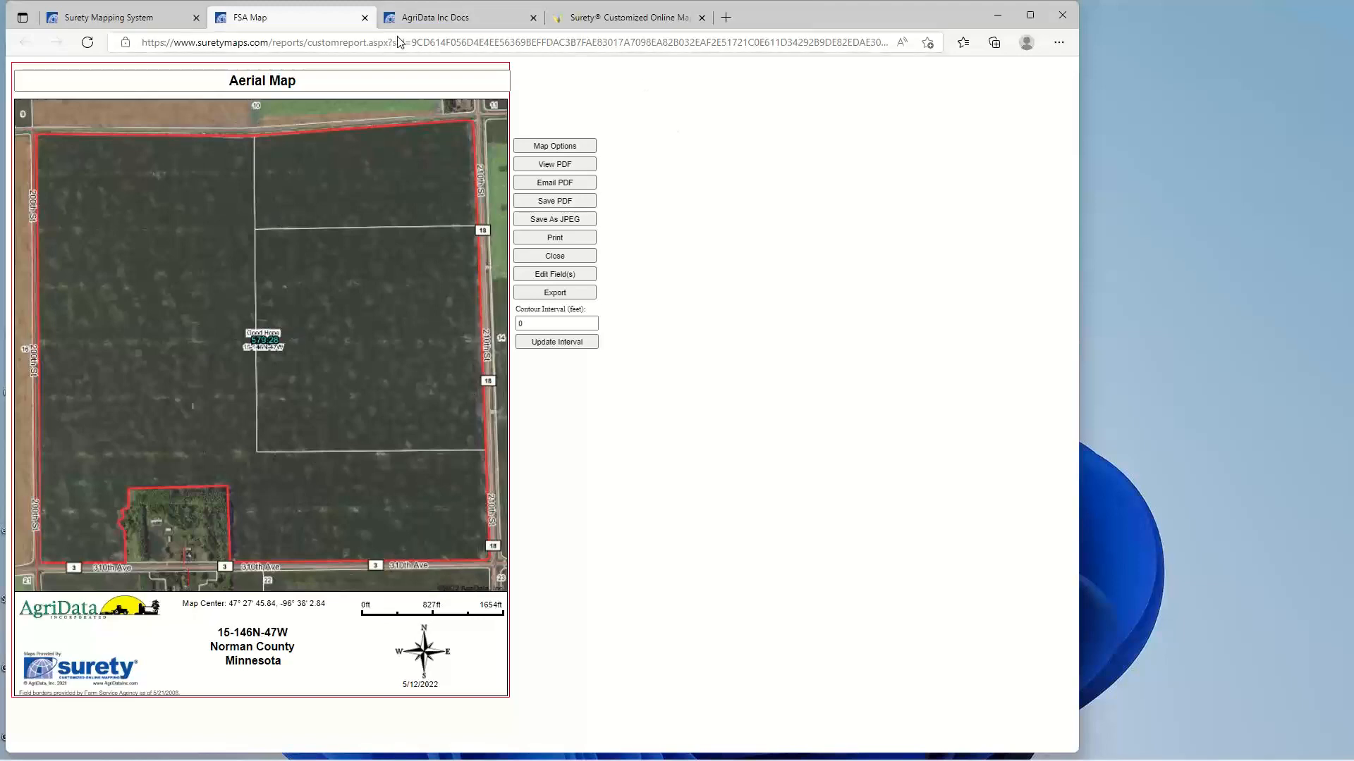
left_click(365, 18)
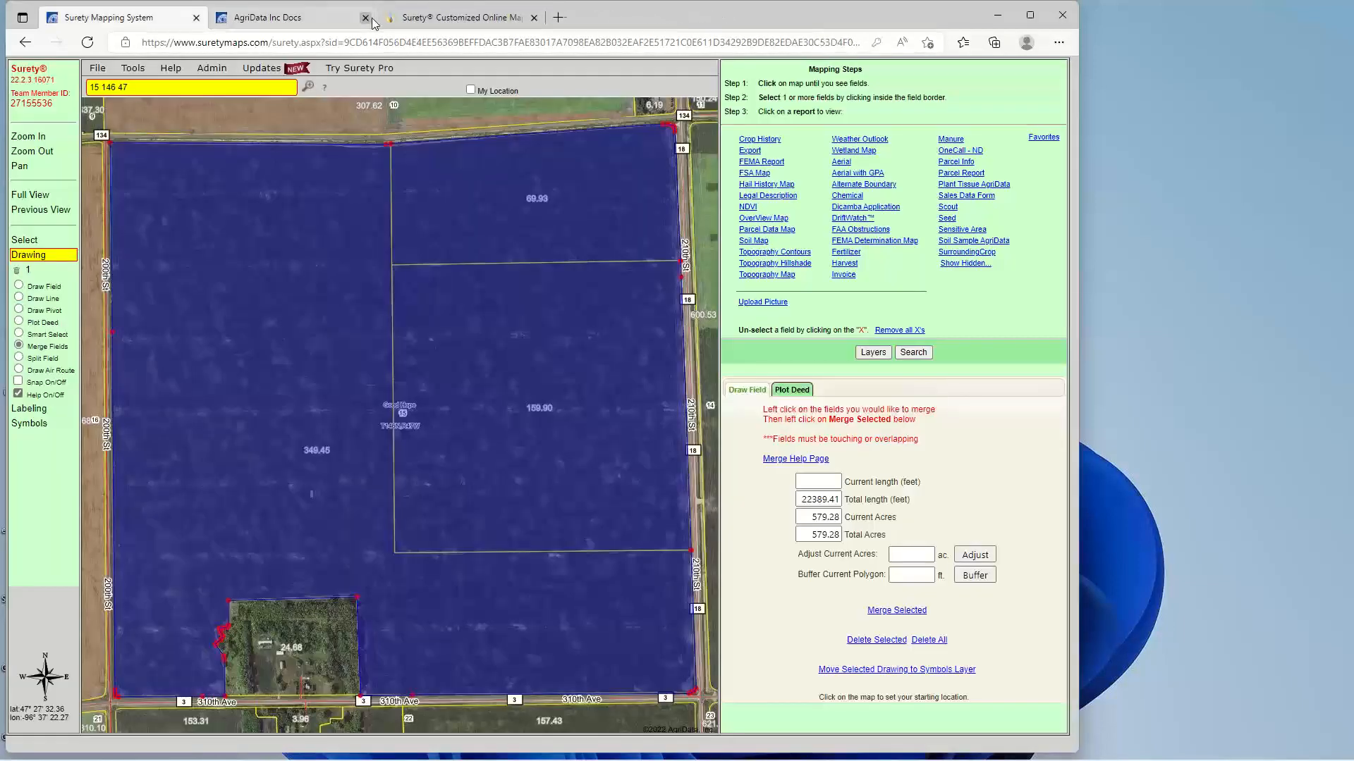
Turn off the FSA Fields layer and view the merged field's FSA Map report again before closing it.
left_click(872, 352)
left_click(817, 389)
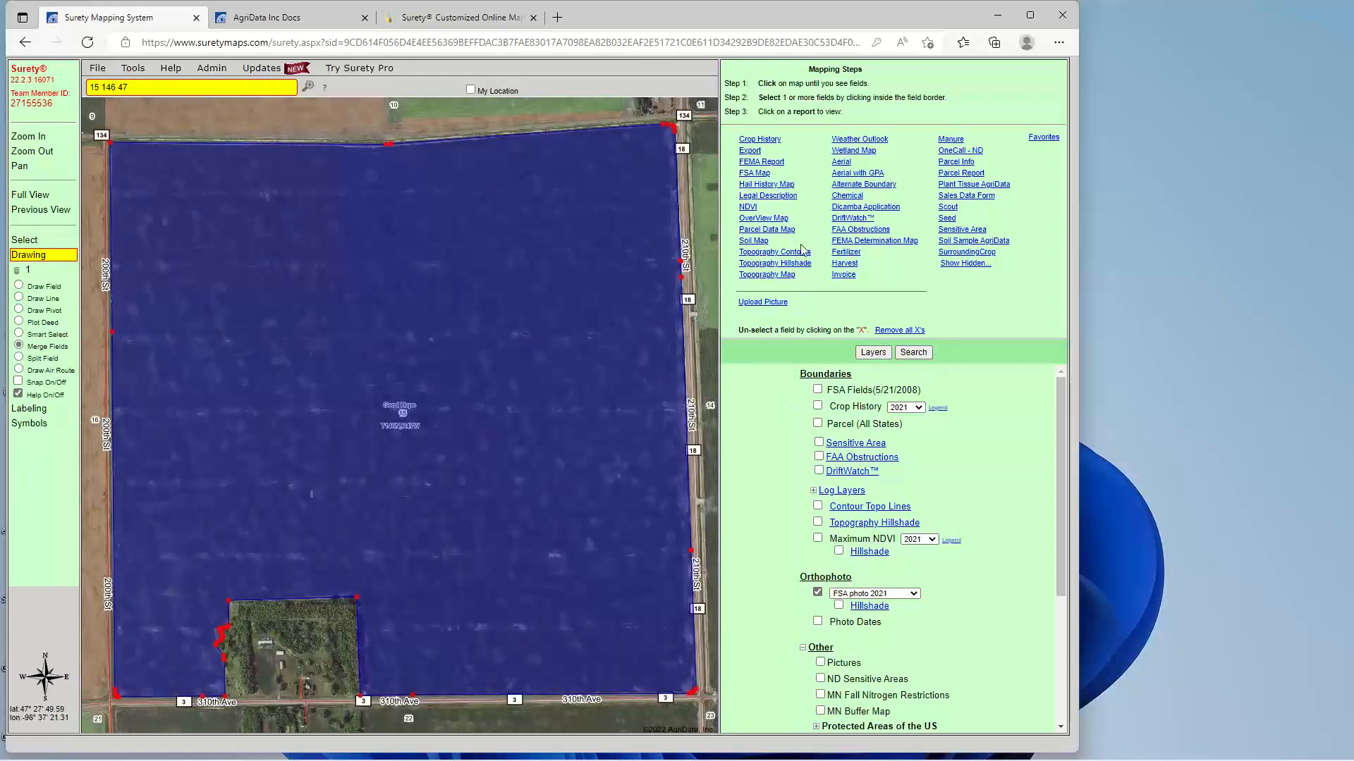
left_click(760, 182)
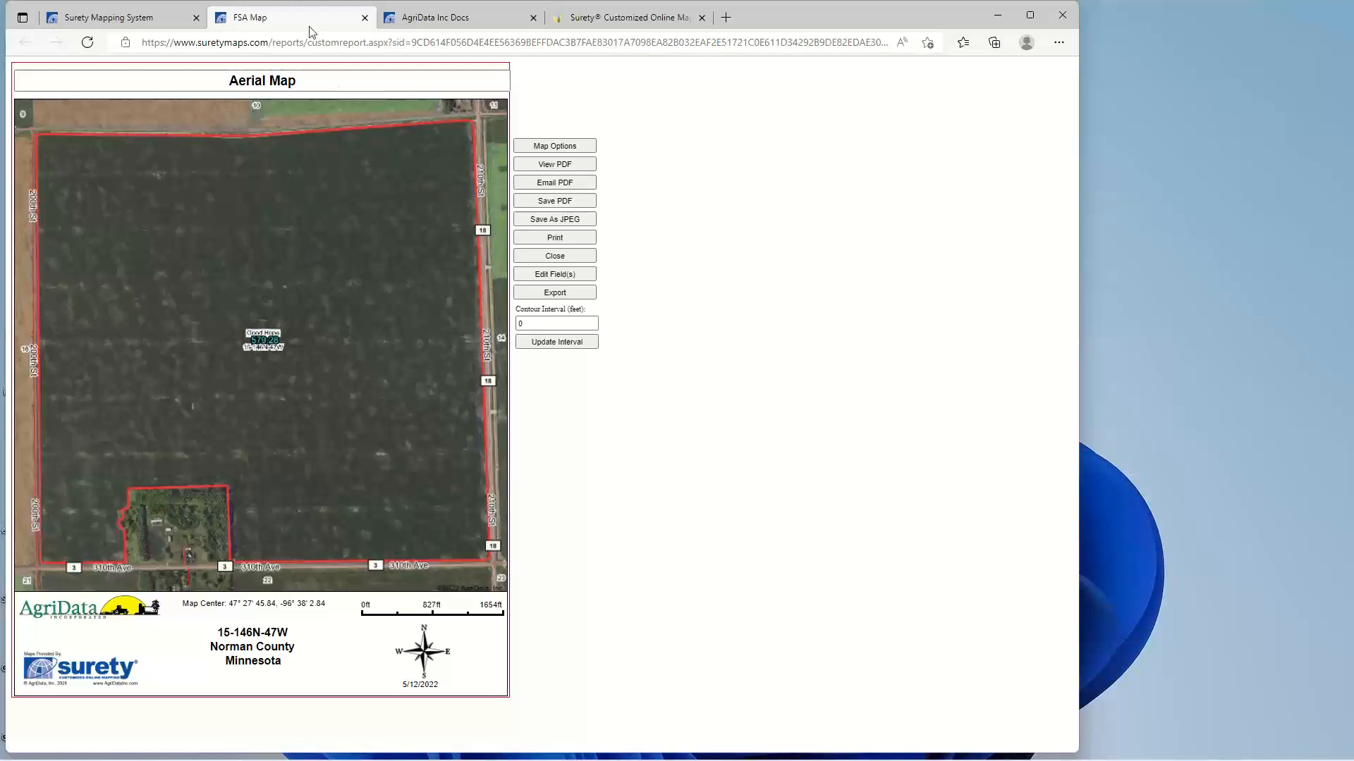
left_click(363, 20)
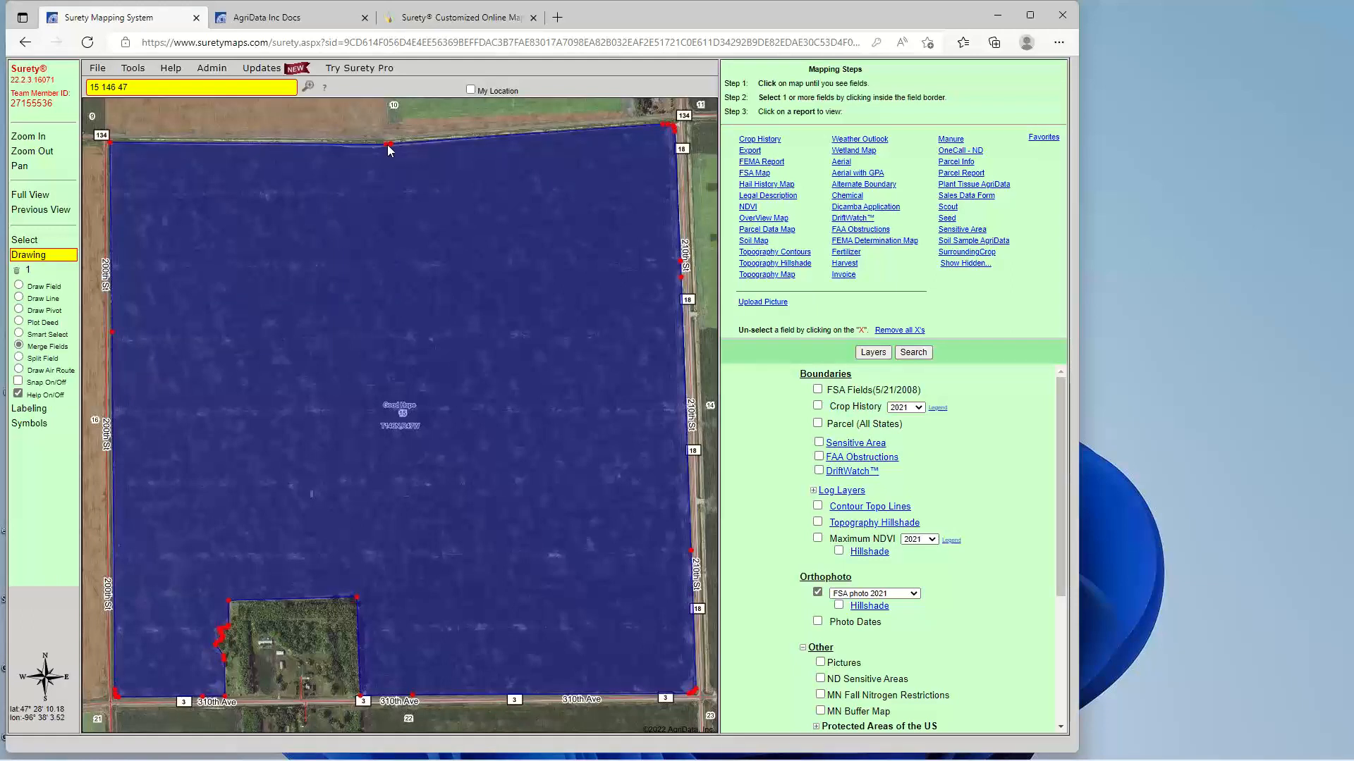
Add two nodes to the merged field's north edge on either side of the middle node and move them onto the field border.
left_click_drag(390, 146, 396, 146)
left_click(284, 141)
left_click_drag(284, 144, 256, 147)
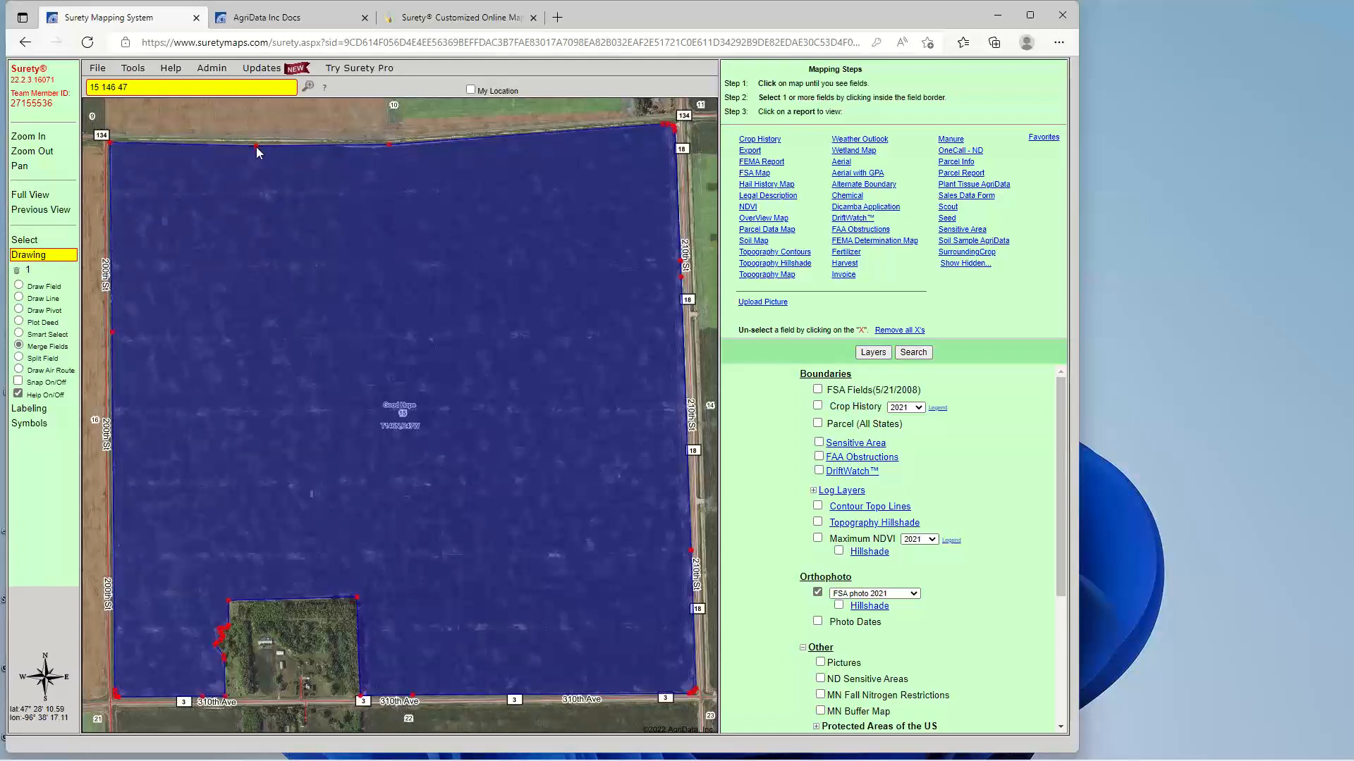
left_click(503, 107)
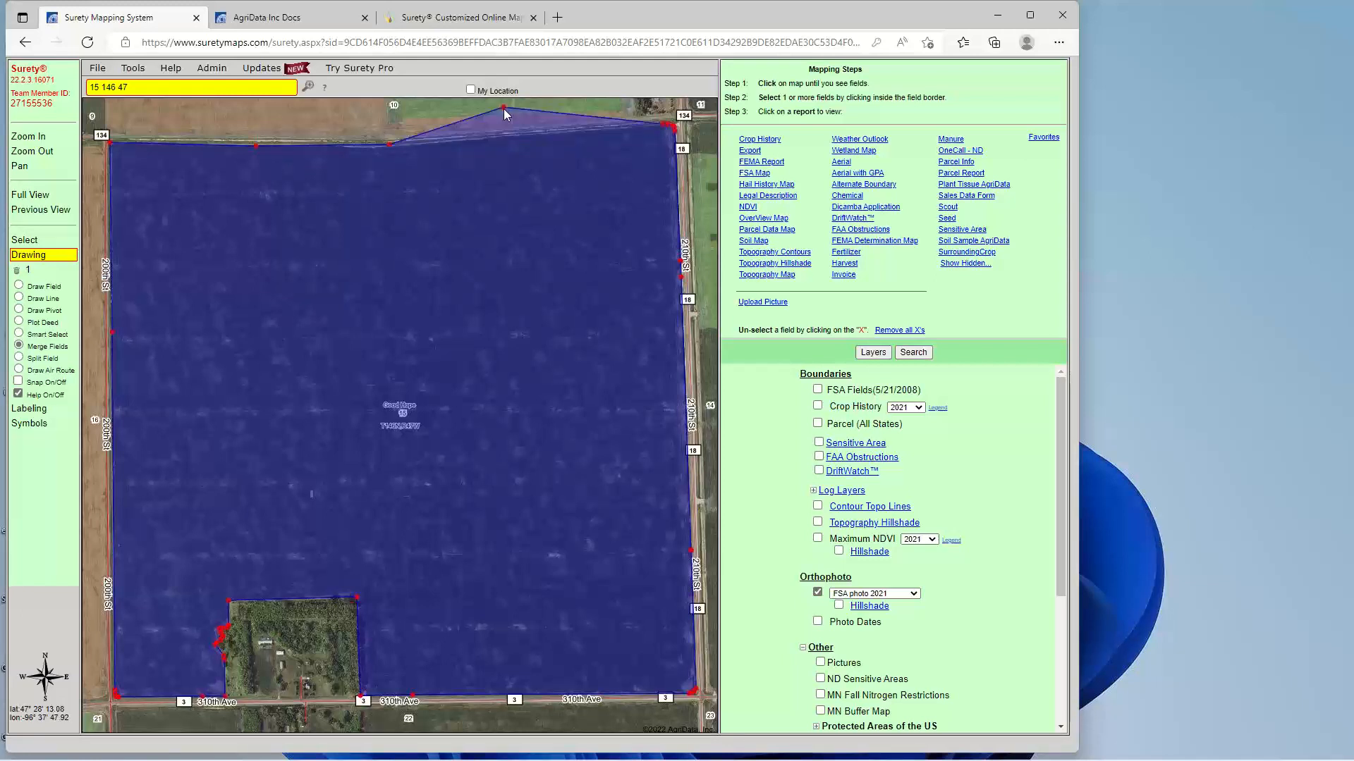
left_click_drag(504, 108, 516, 136)
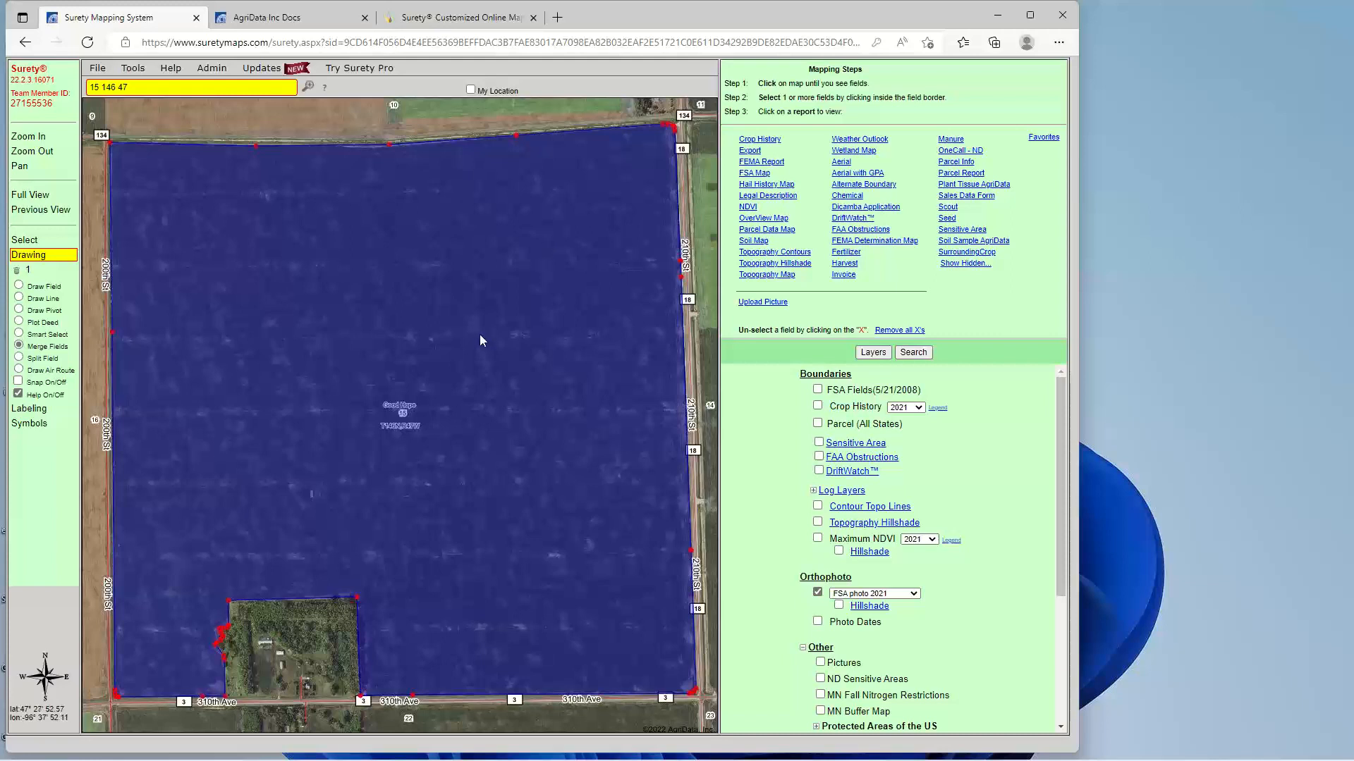
Delete all drawings from the map and turn the FSA Fields layer back on.
left_click(16, 270)
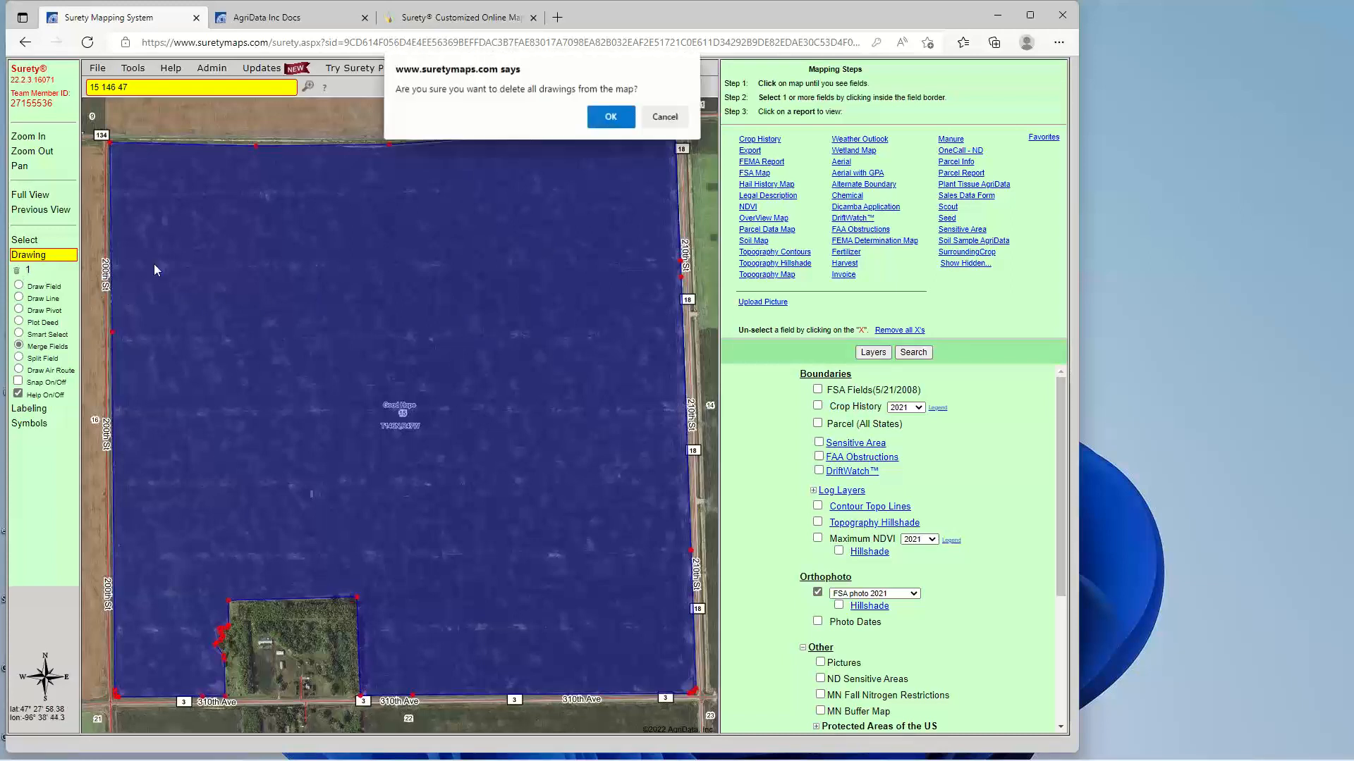
left_click(611, 119)
left_click(817, 389)
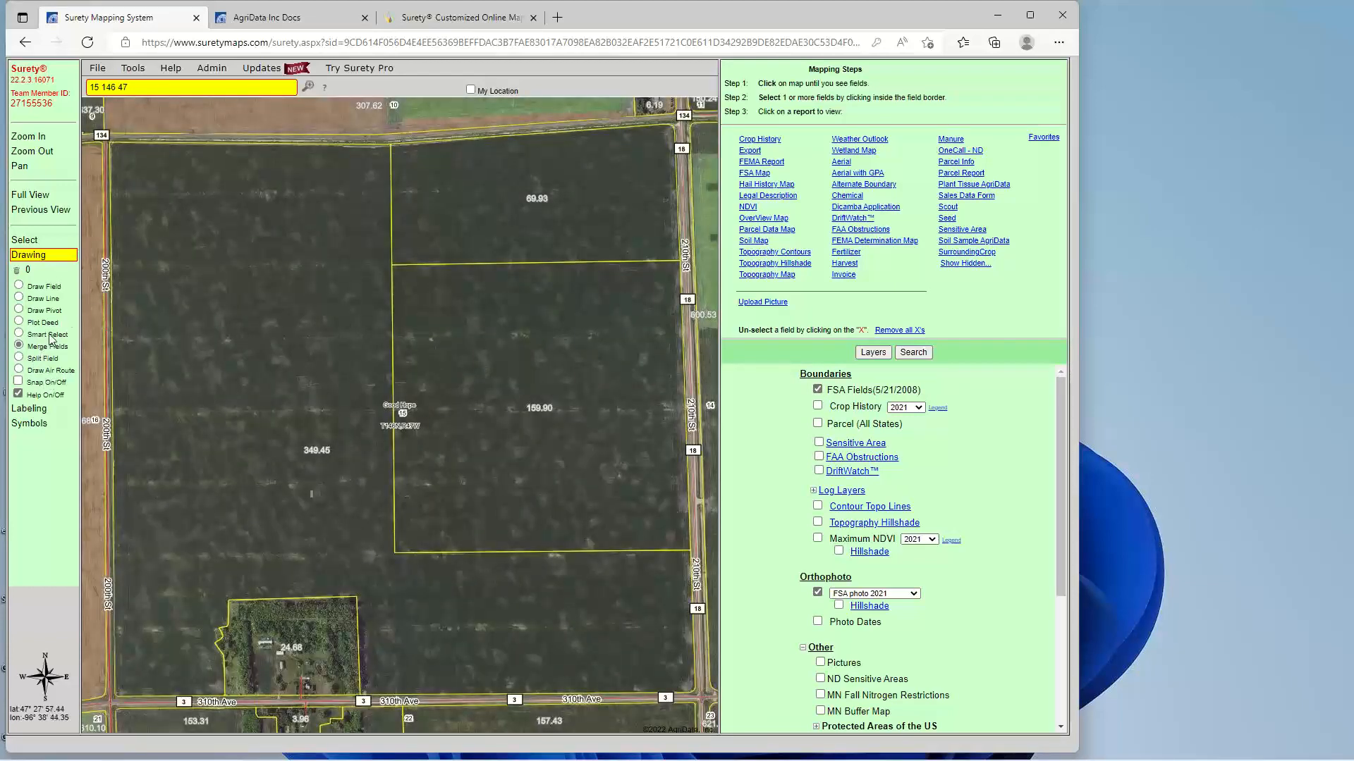
Create a drawn field from the 349.45-acre field with Smart Select.
left_click(19, 335)
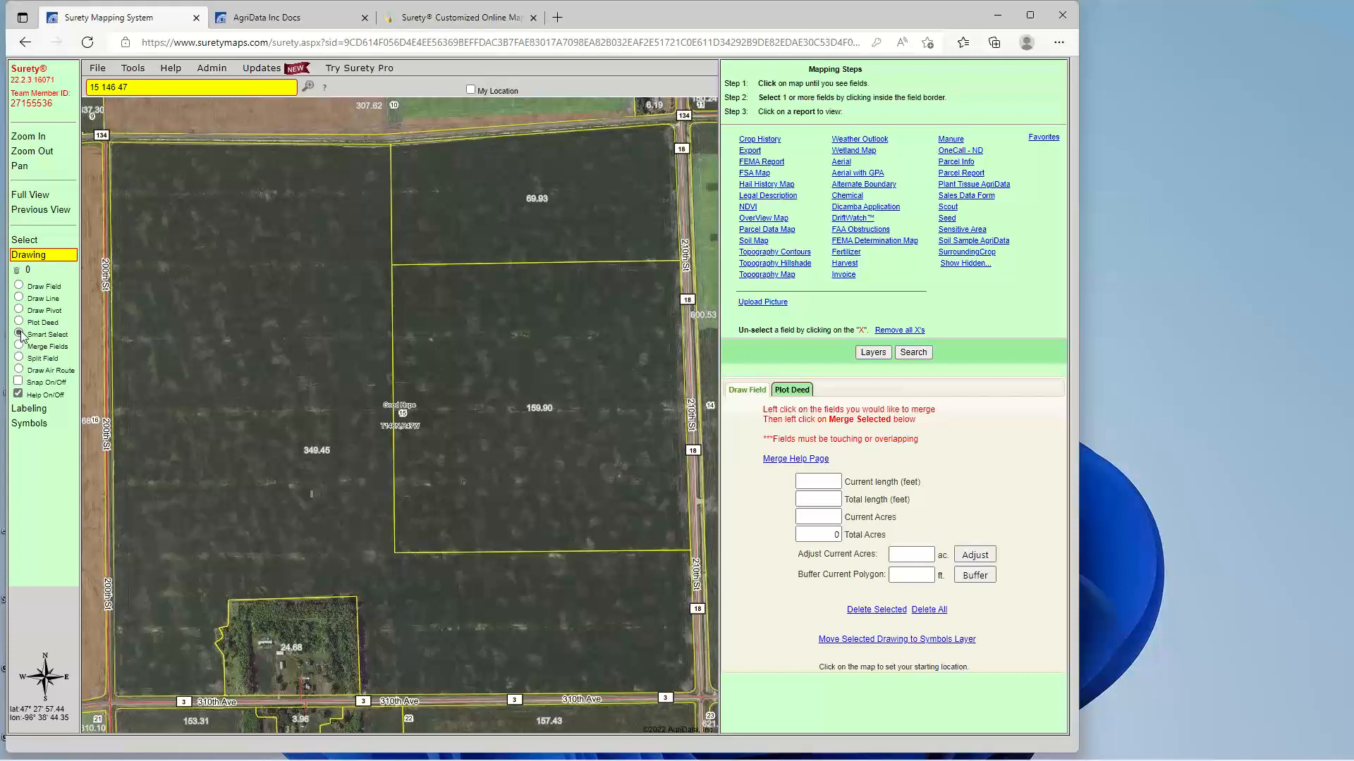
left_click(19, 335)
left_click(304, 337)
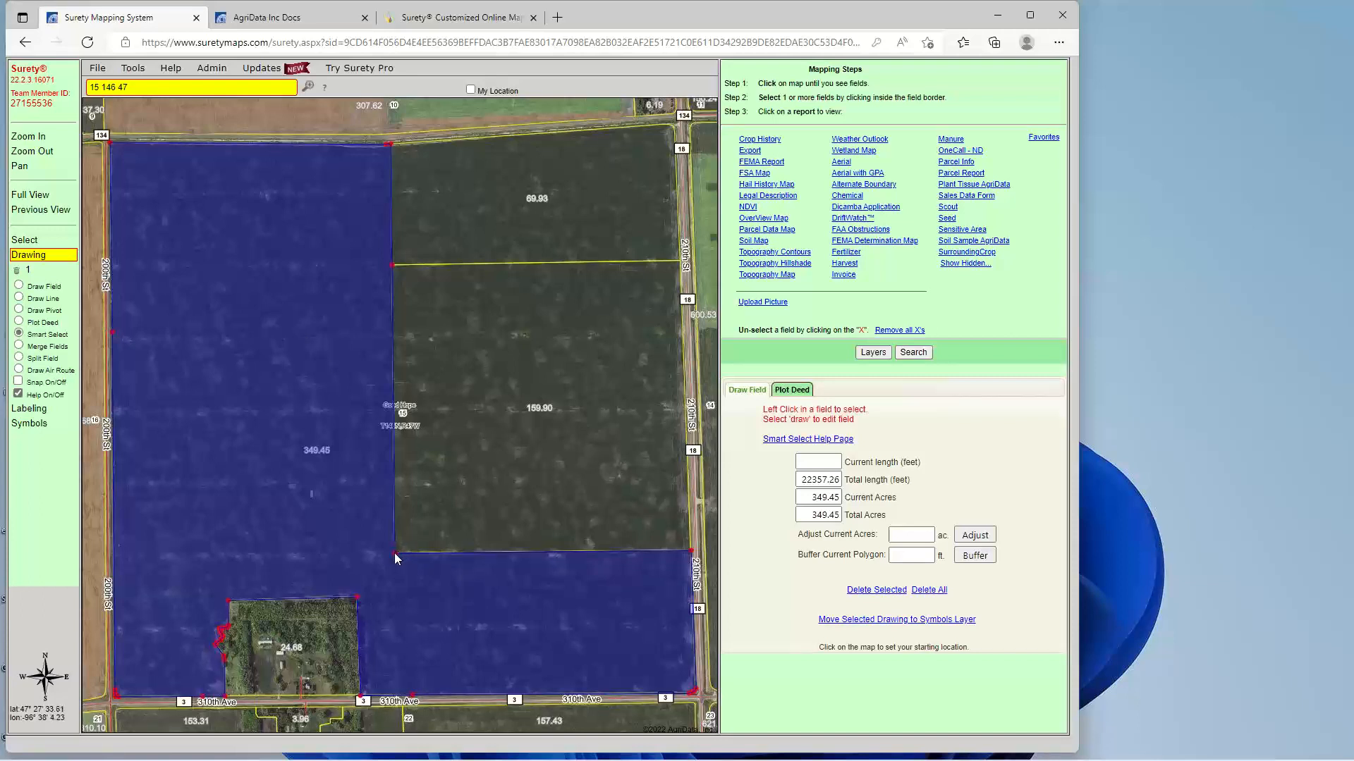
Stretch the drawn field's inner nodes to the northeast corner and north edge to take in the neighbouring fields, and delete the drawing.
left_click_drag(394, 553, 675, 130)
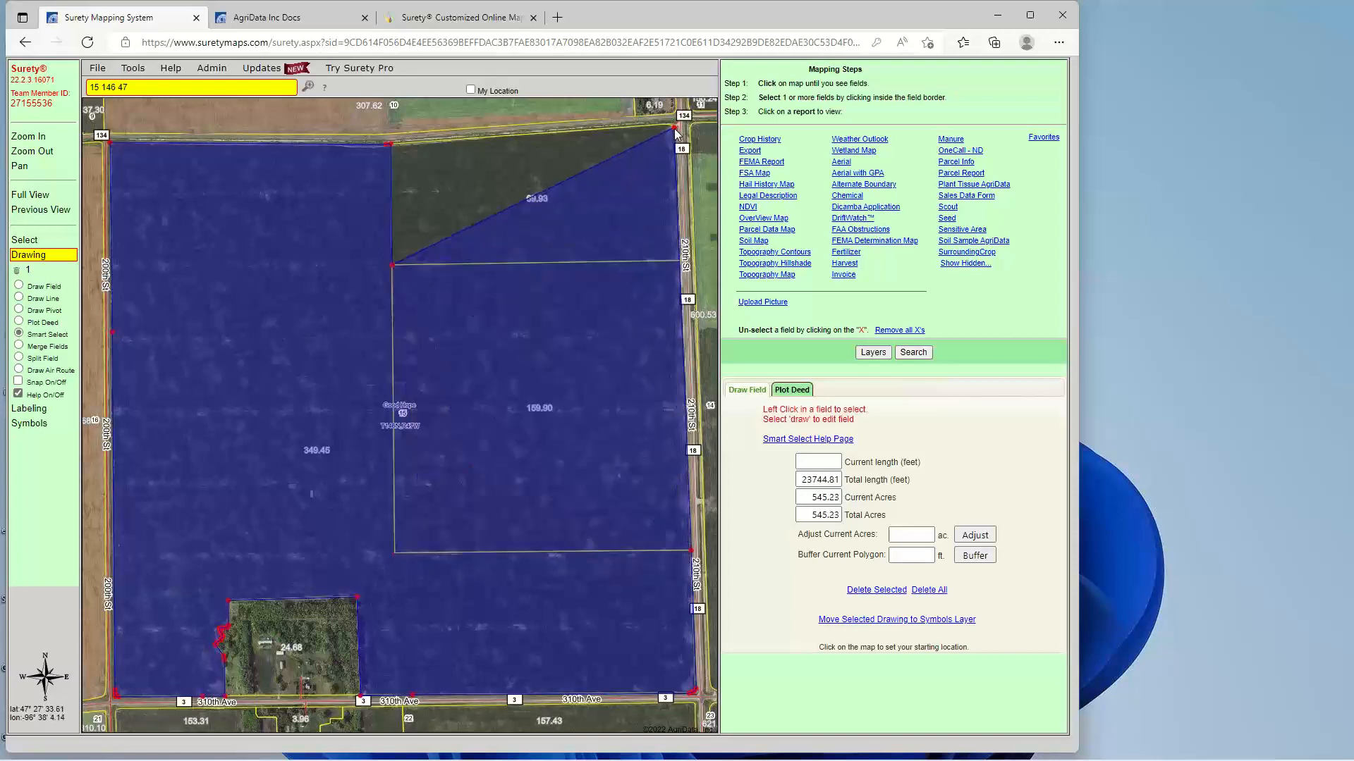
mouse_move(388, 265)
left_mouse_down()
mouse_move(509, 137)
mouse_move(326, 319)
mouse_move(409, 281)
left_mouse_up()
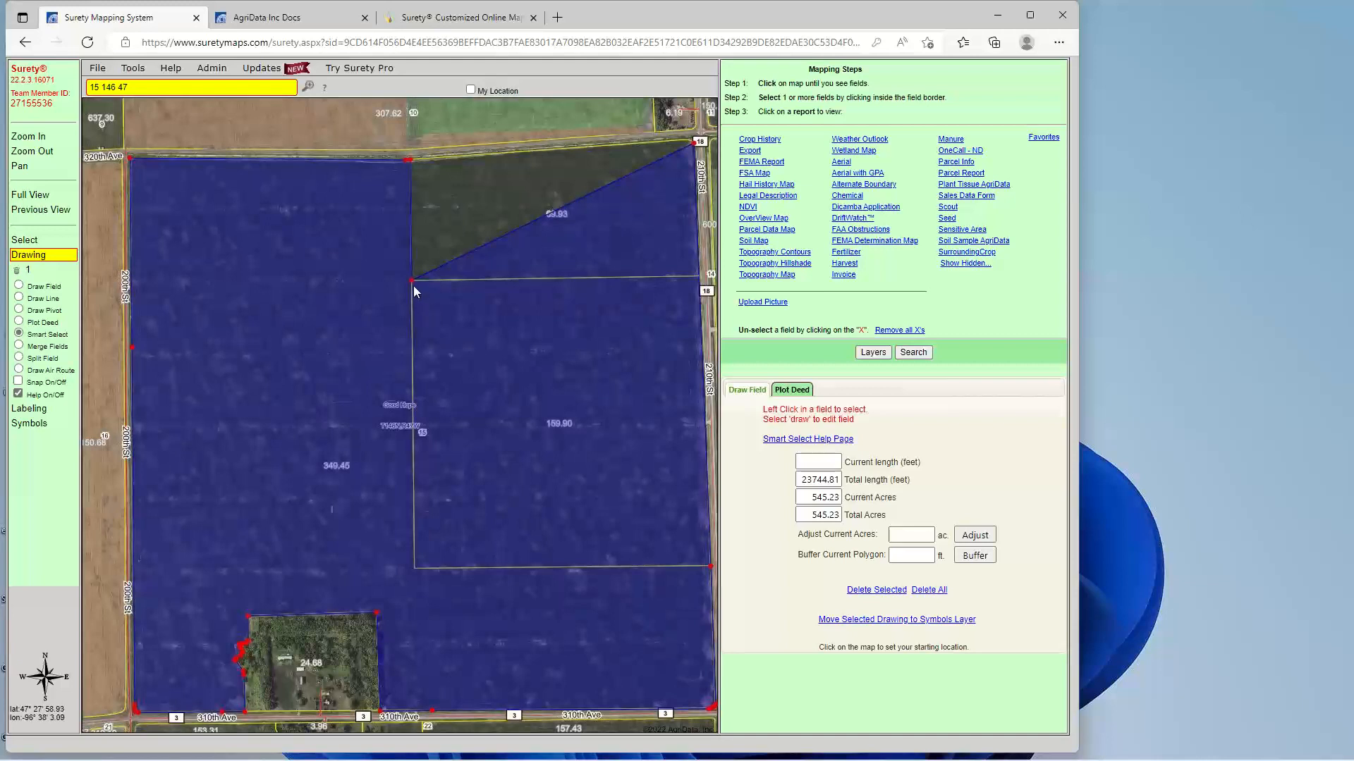
left_click_drag(412, 281, 559, 151)
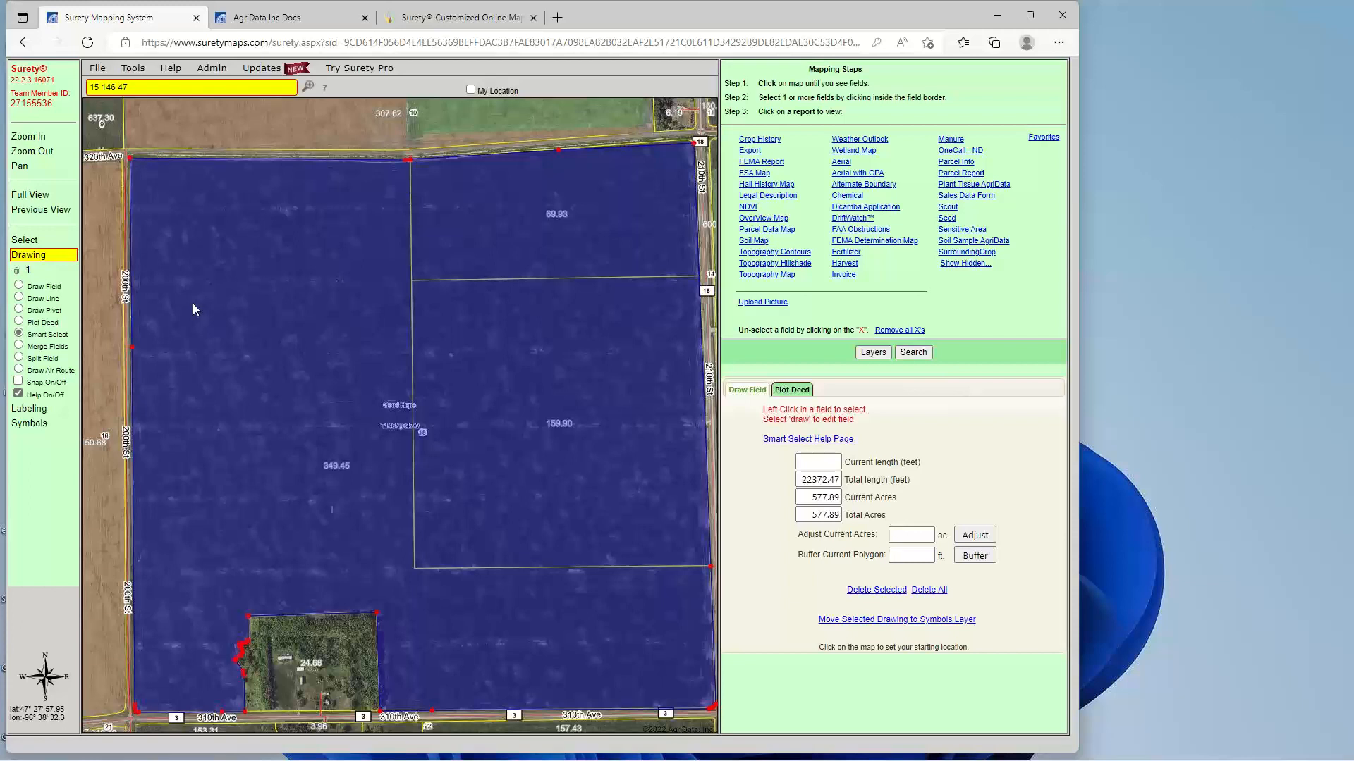
left_click(16, 270)
left_click(611, 119)
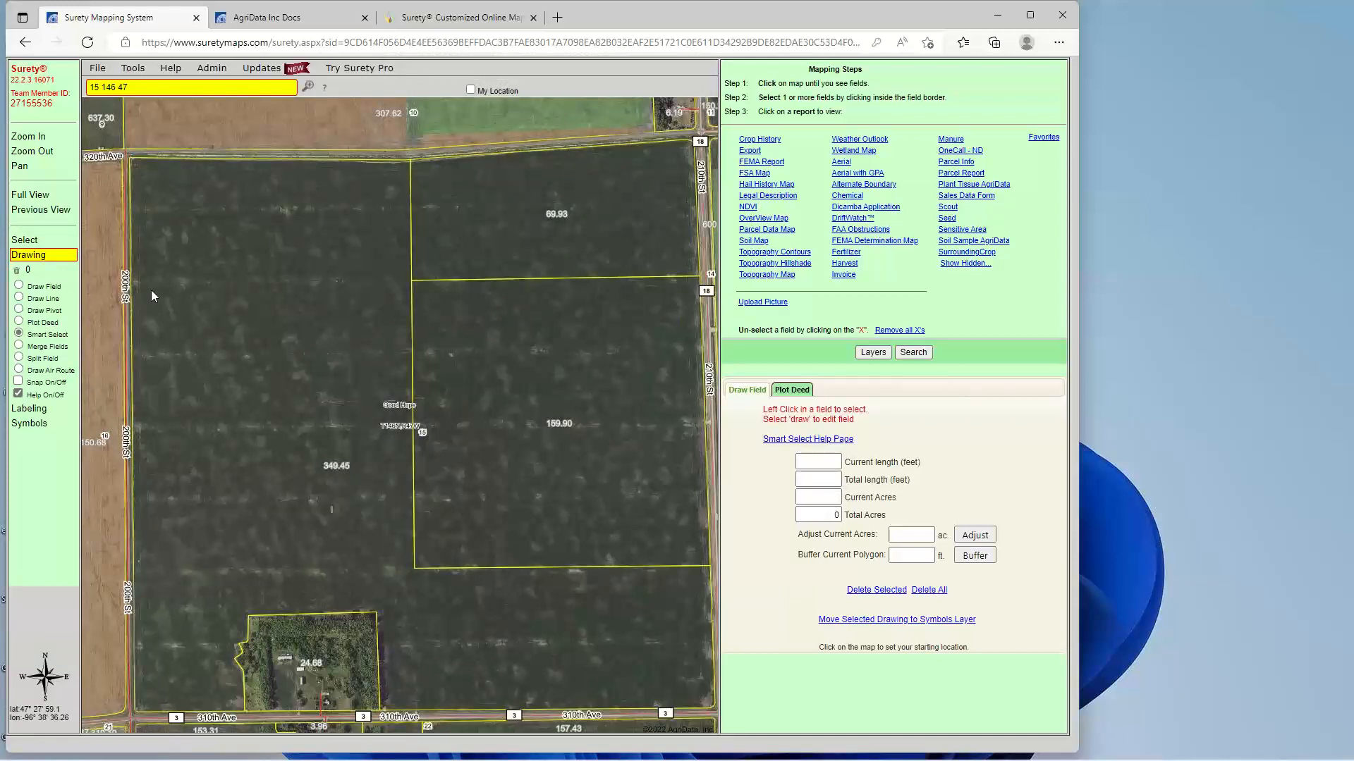
Select the 349.45, 69.93 and 159.90-acre fields together with a selection box, and clear all field selections.
left_click(24, 241)
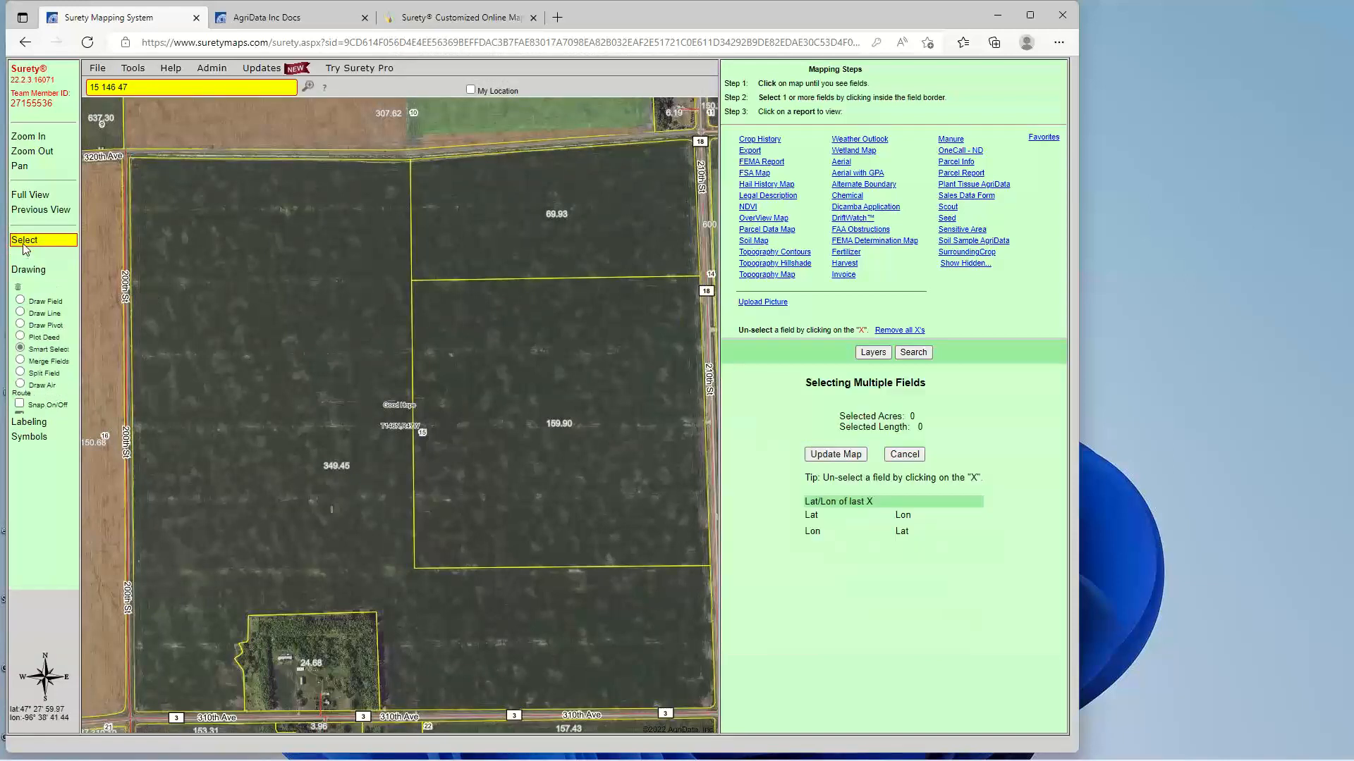
left_click(294, 218)
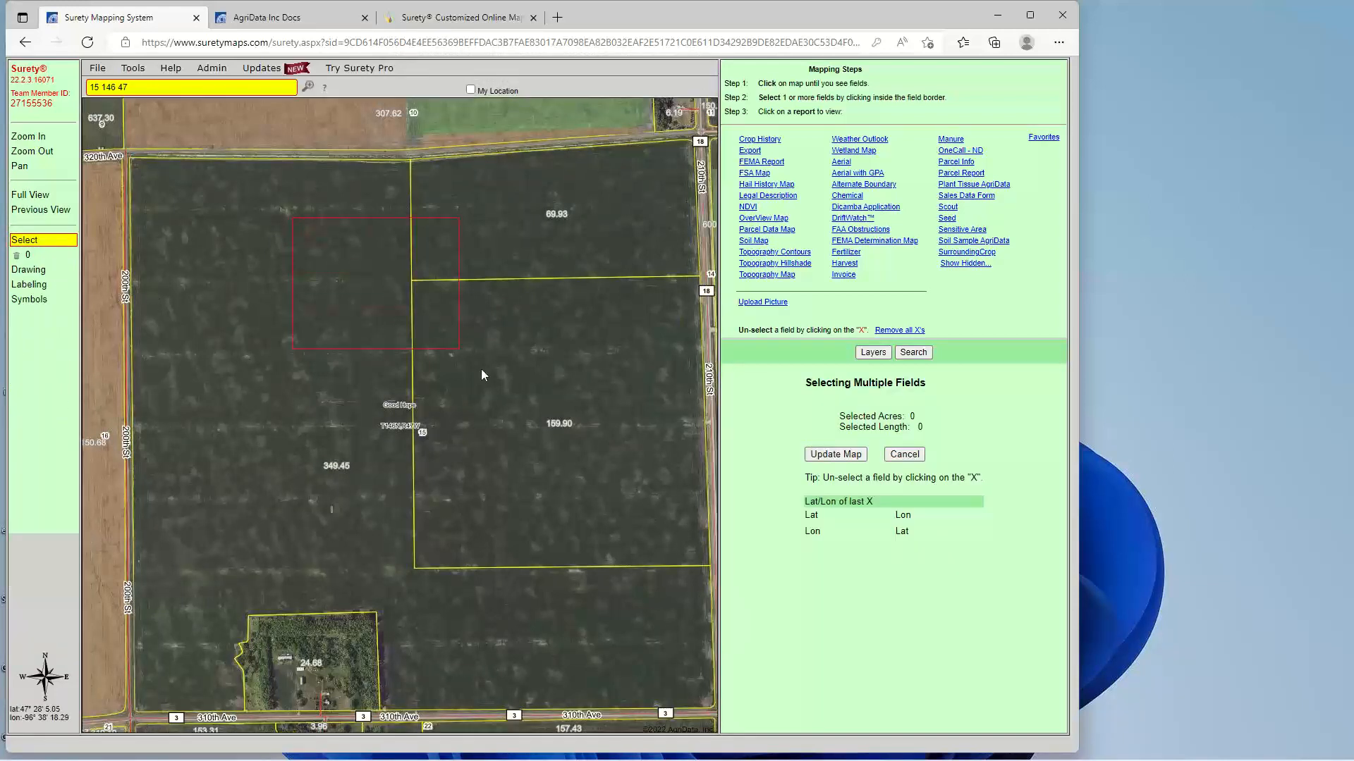
left_click(554, 425)
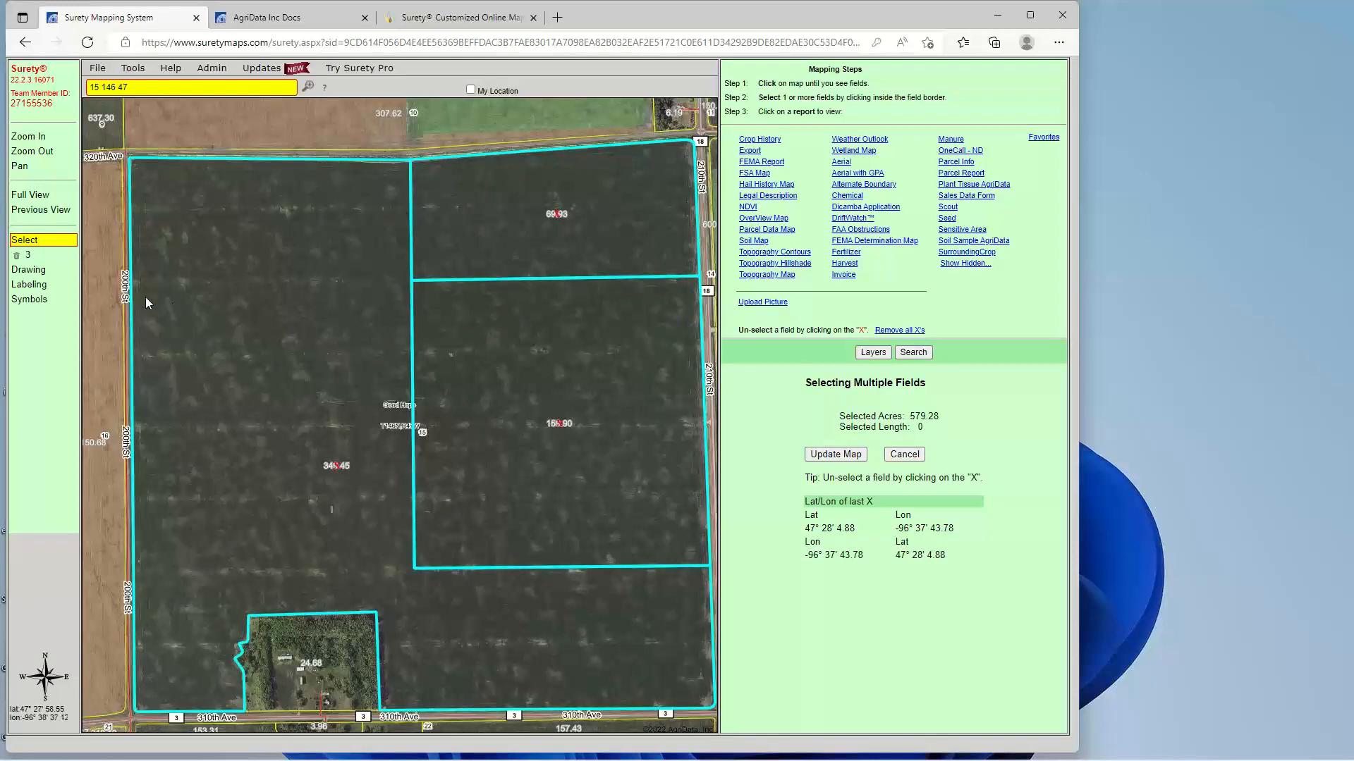
left_click(16, 256)
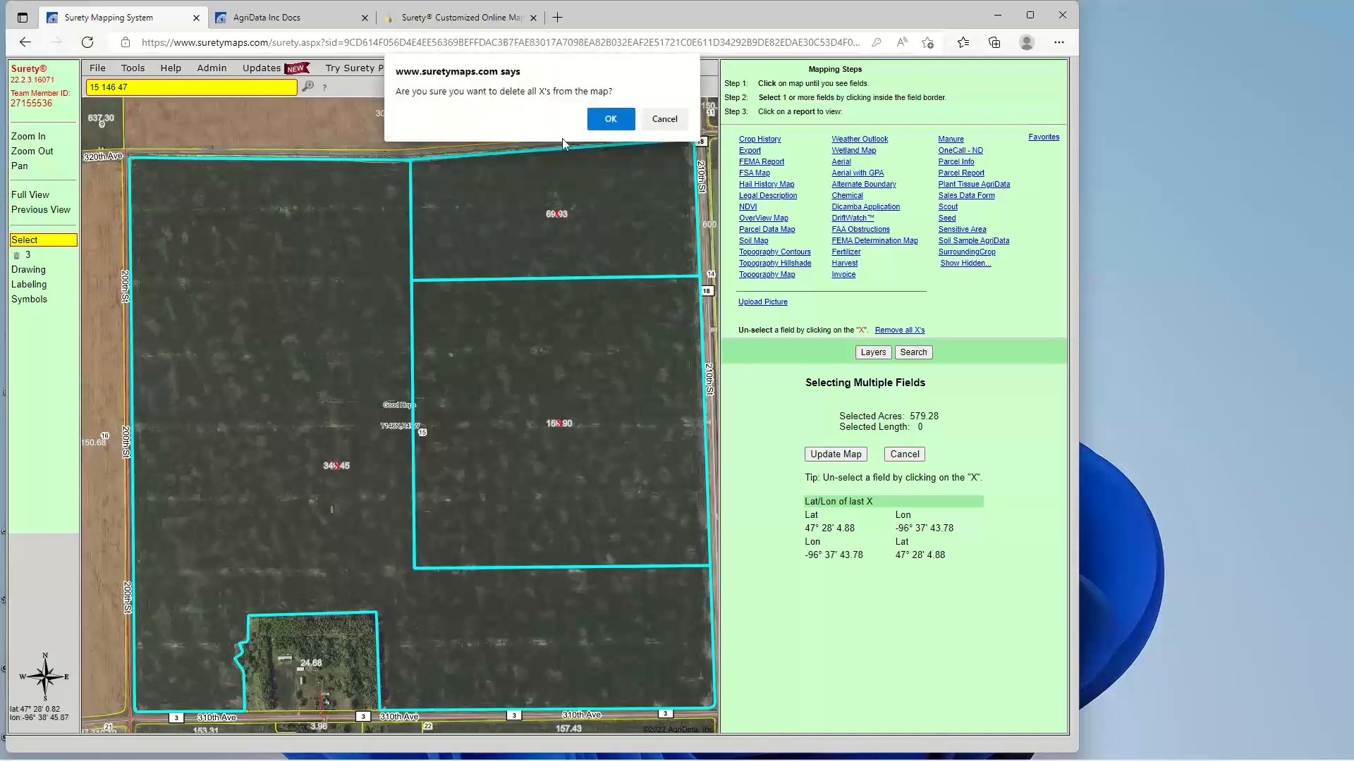
left_click(607, 115)
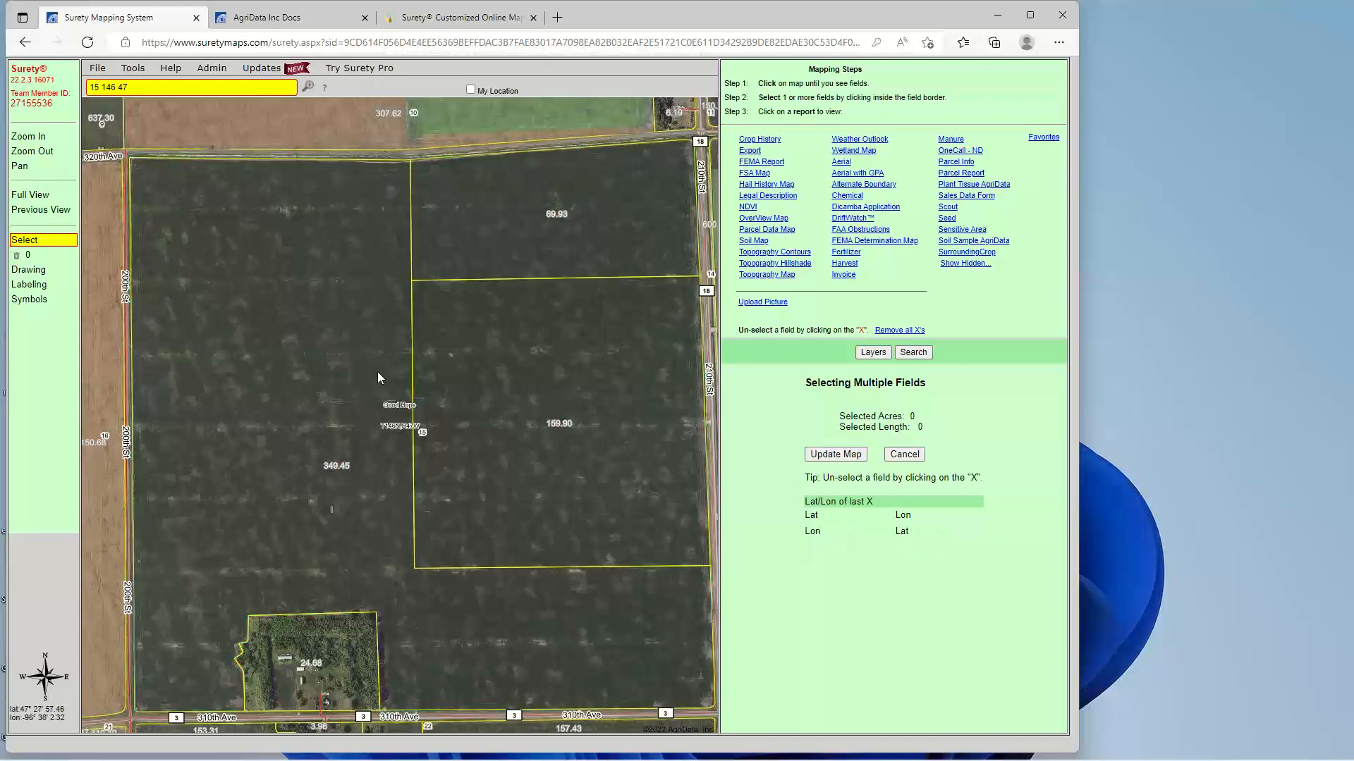
Turn off the FSA Fields layer and activate the Draw Field tool.
left_click(29, 271)
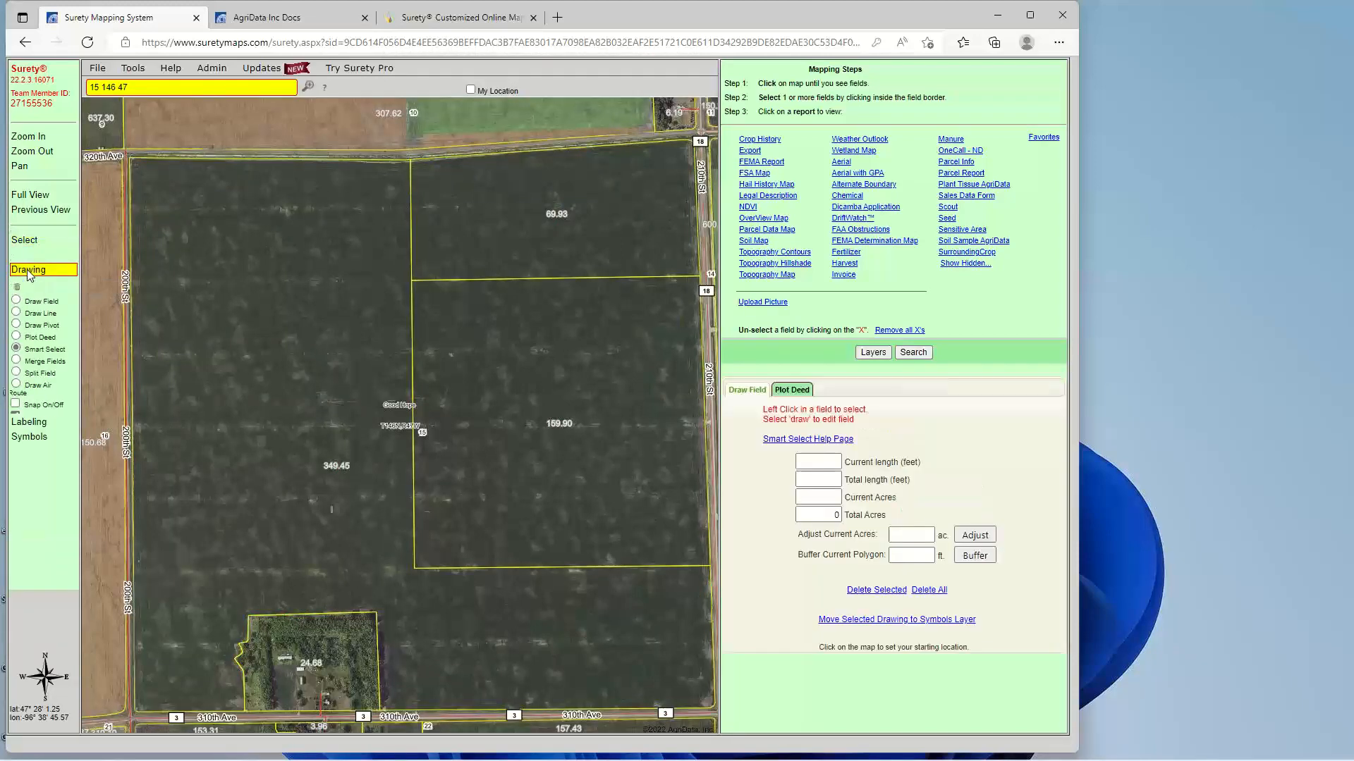
left_click(873, 353)
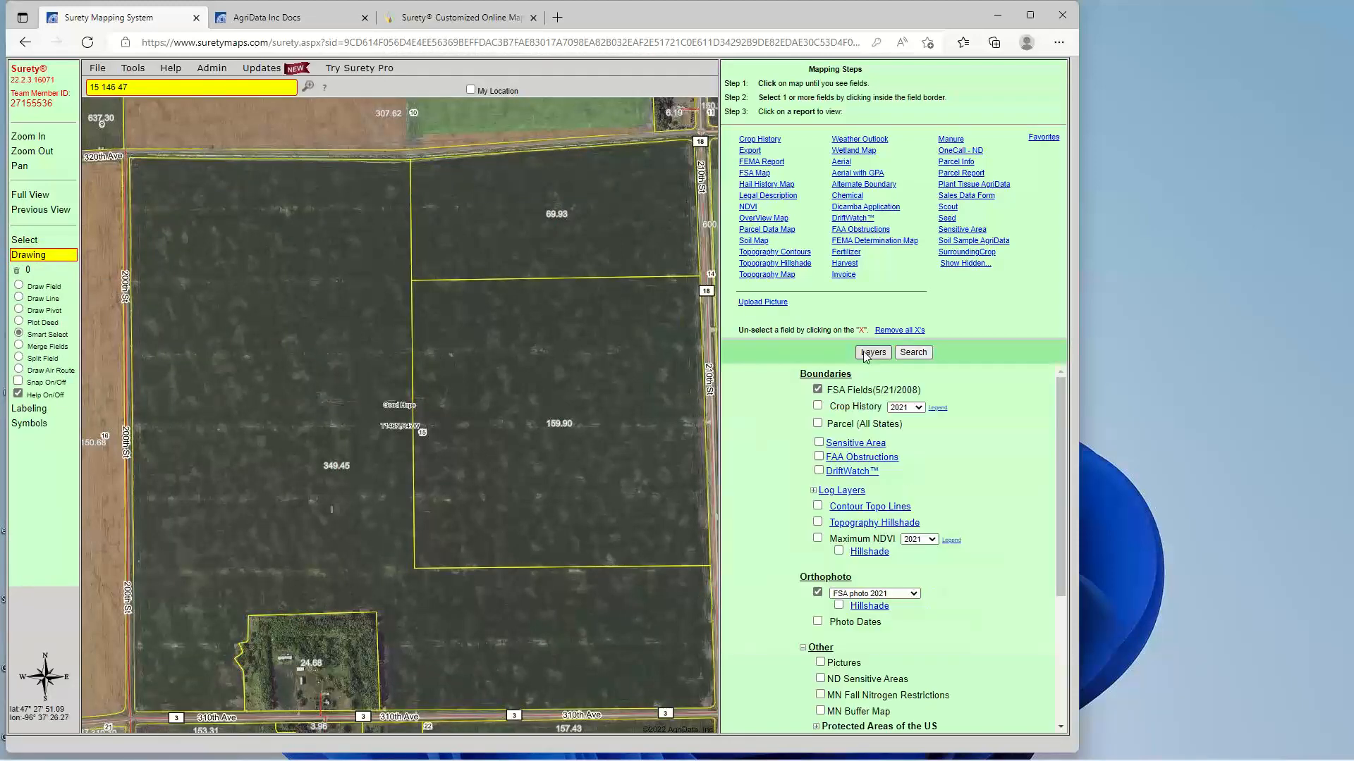
left_click(817, 390)
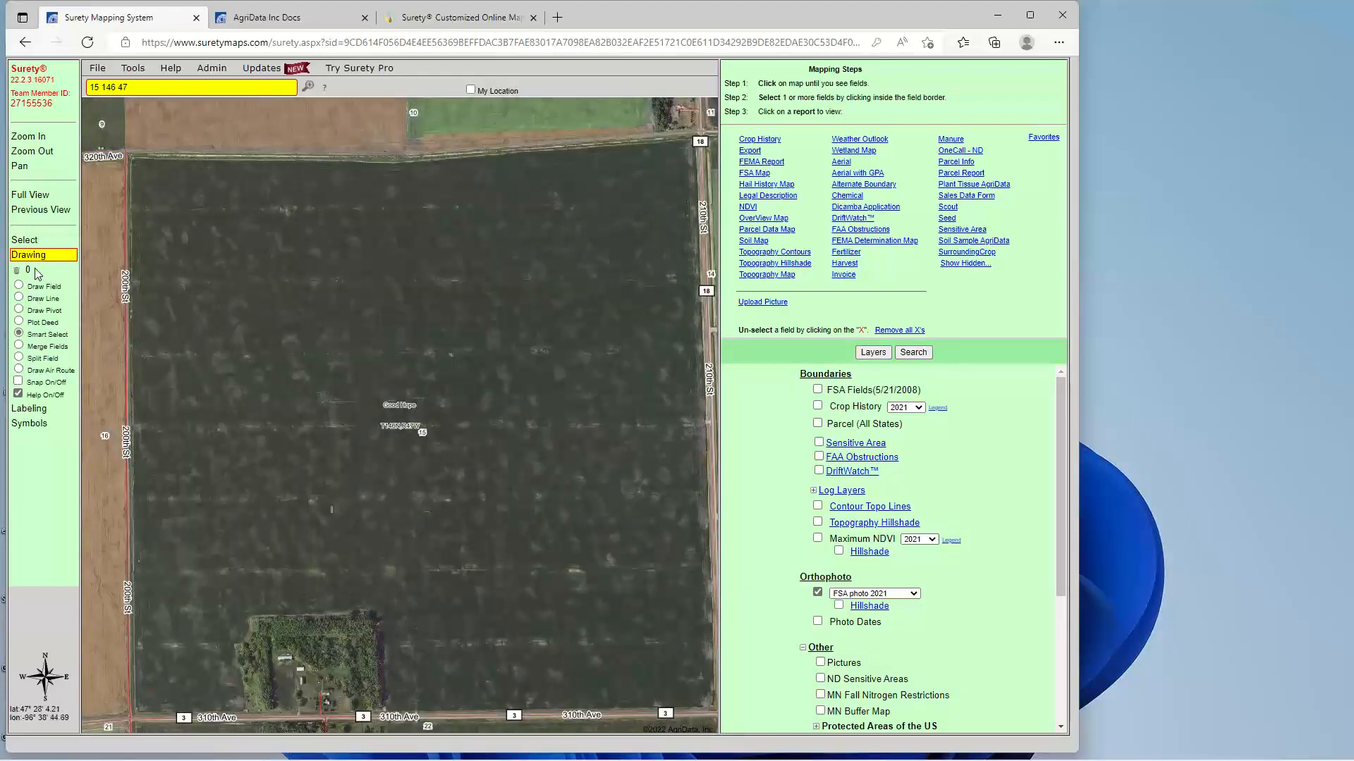
left_click(18, 286)
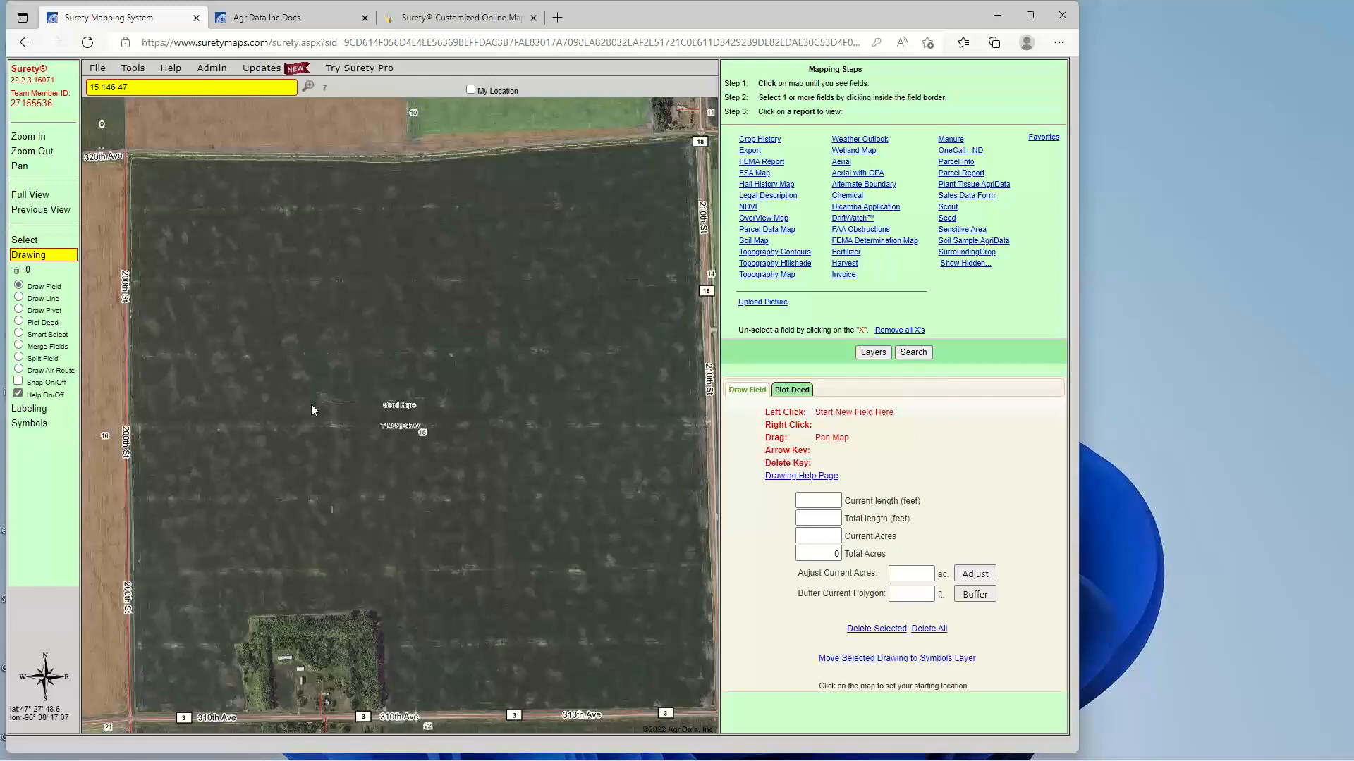
Start a new drawn field at section 15's northwest corner and place nodes eastward along its north edge, following the bend below 320th Ave.
scroll(311, 404, "down", 1)
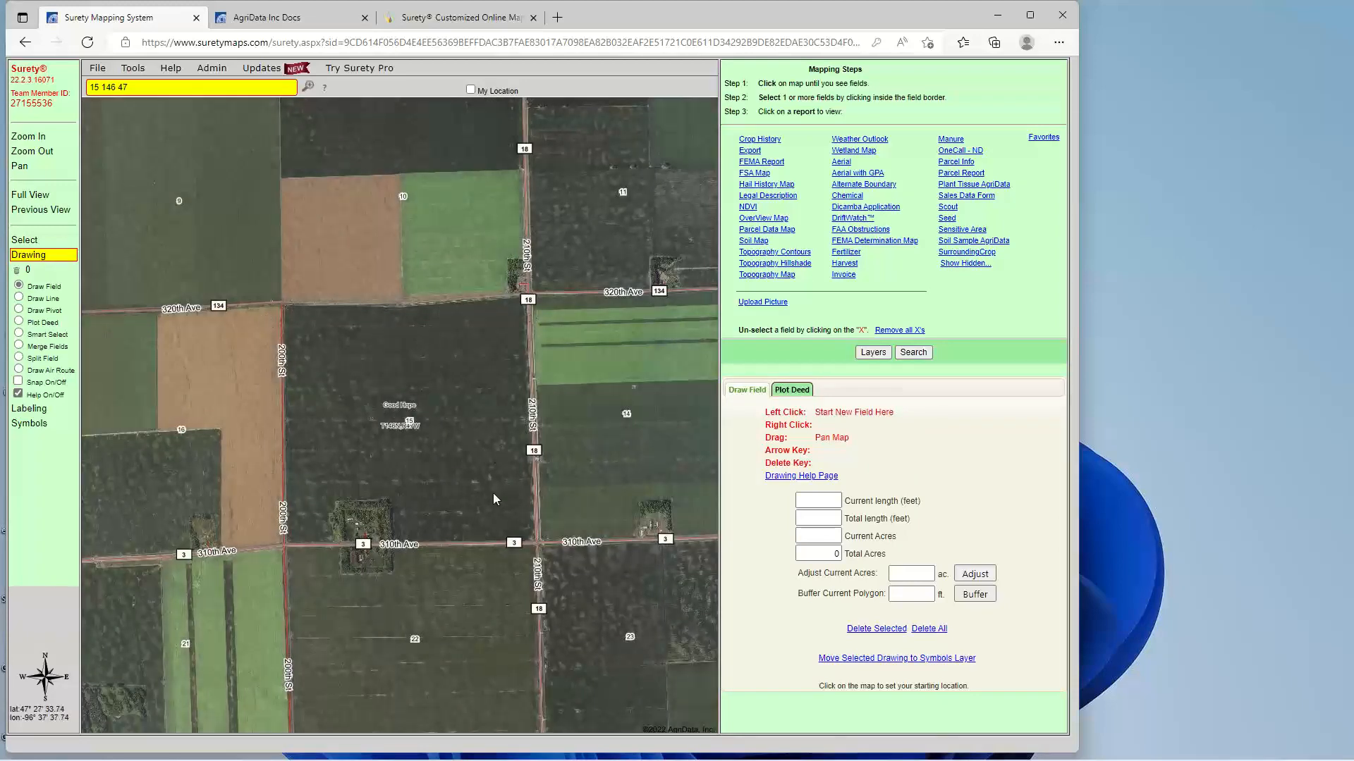
left_click(32, 137)
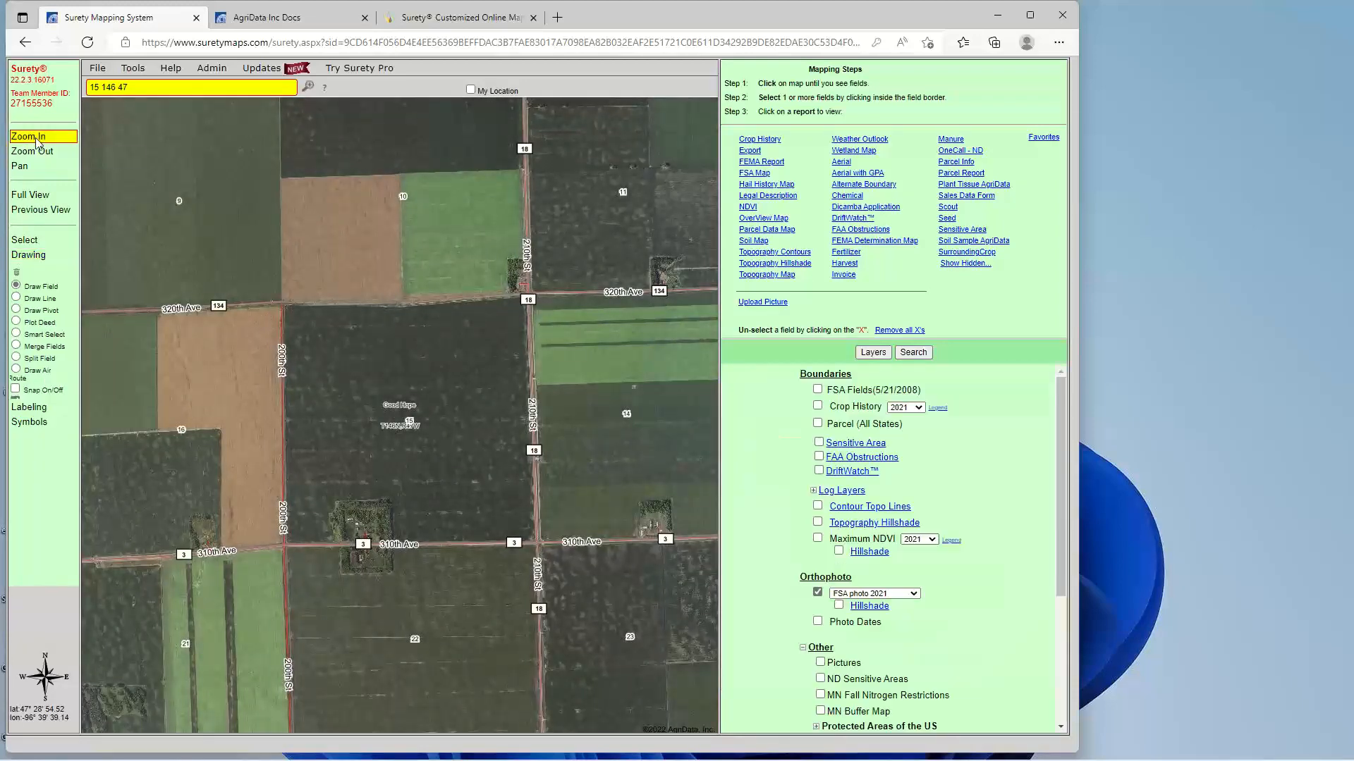
left_click_drag(270, 292, 545, 557)
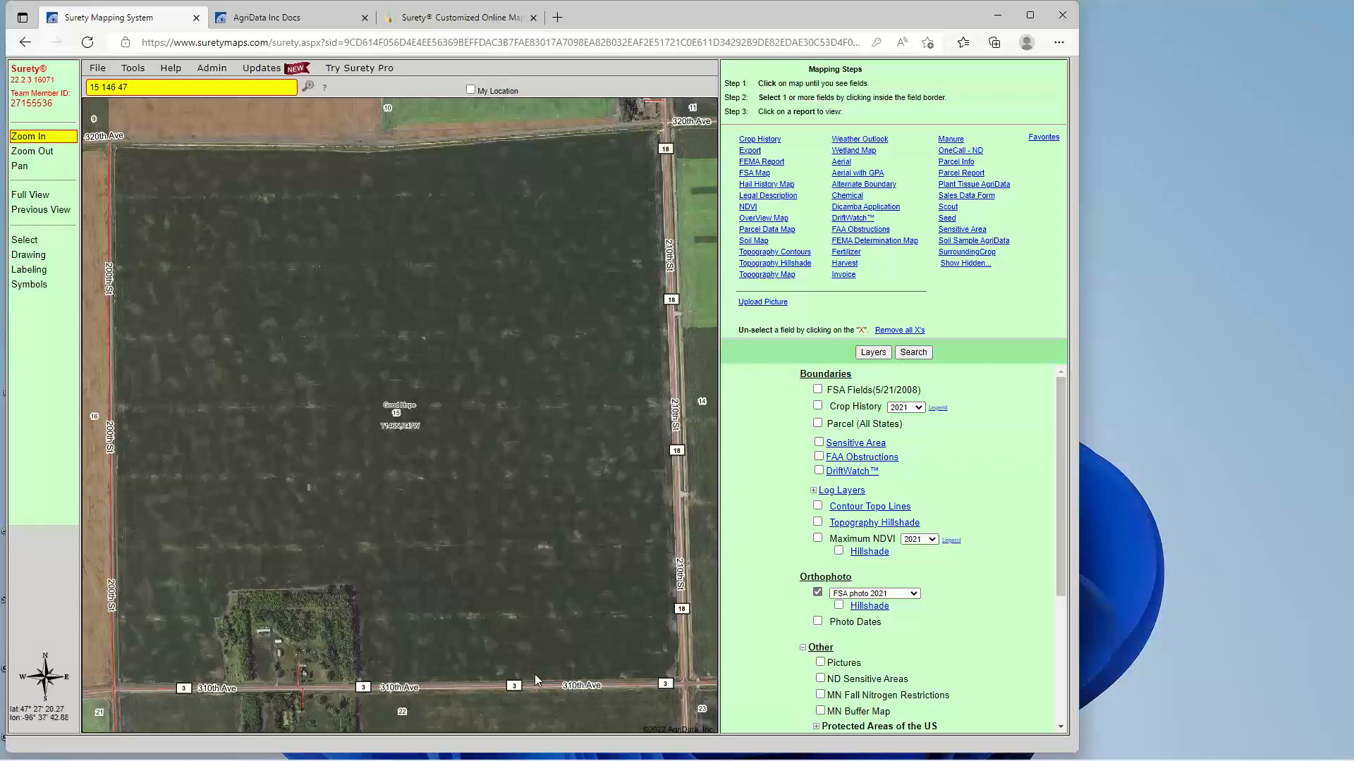
left_click(50, 258)
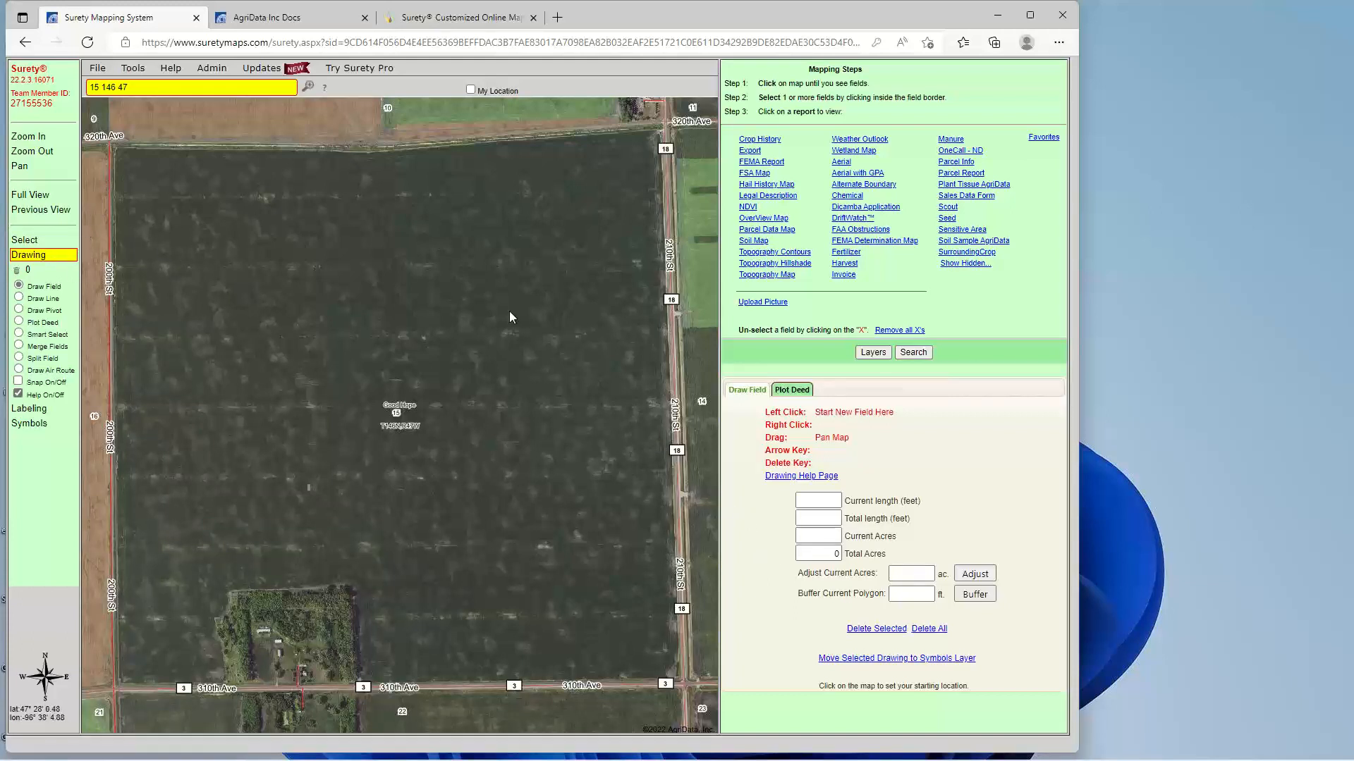
left_click(116, 148)
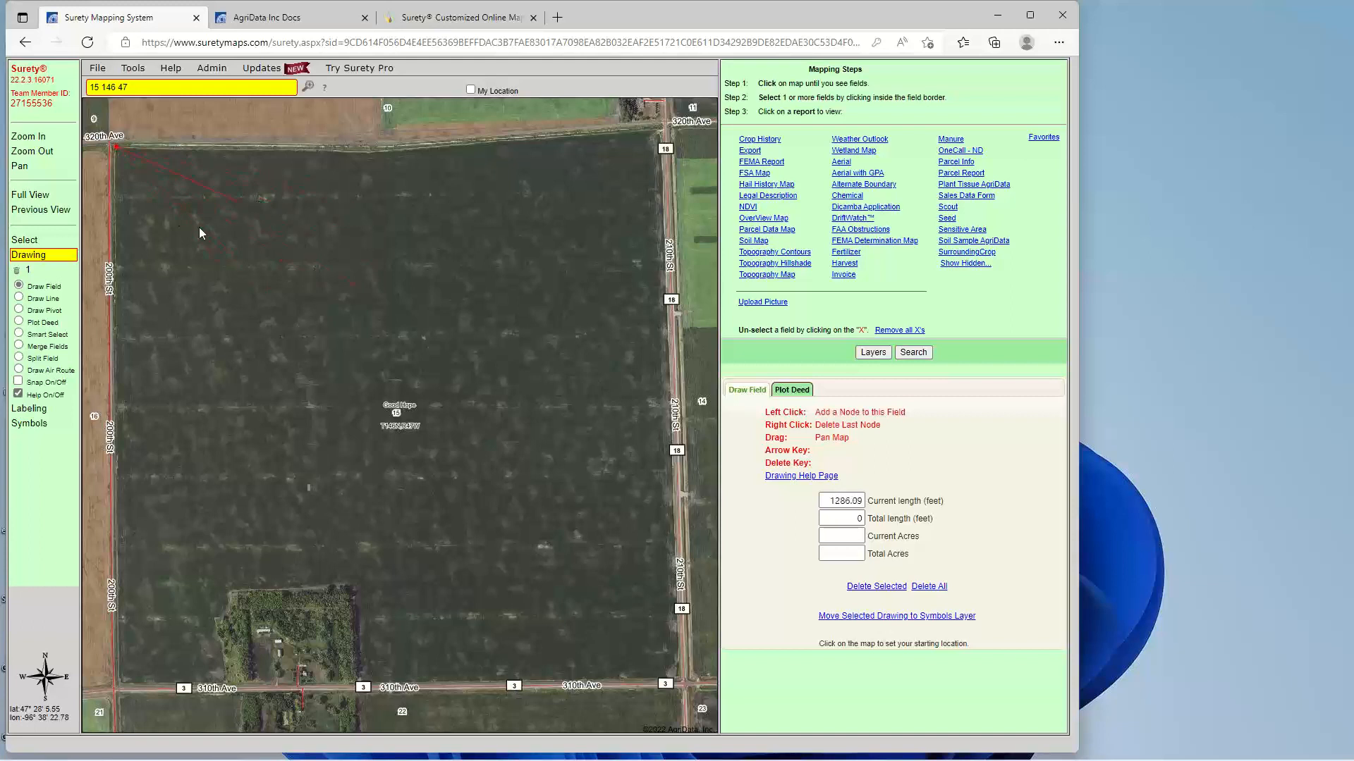
left_click(315, 150)
left_click(344, 152)
left_click(369, 153)
left_click(418, 151)
Place nodes down section 15's east edge along 210th St, following its bends, to the corner at 310th Ave.
left_click(661, 188)
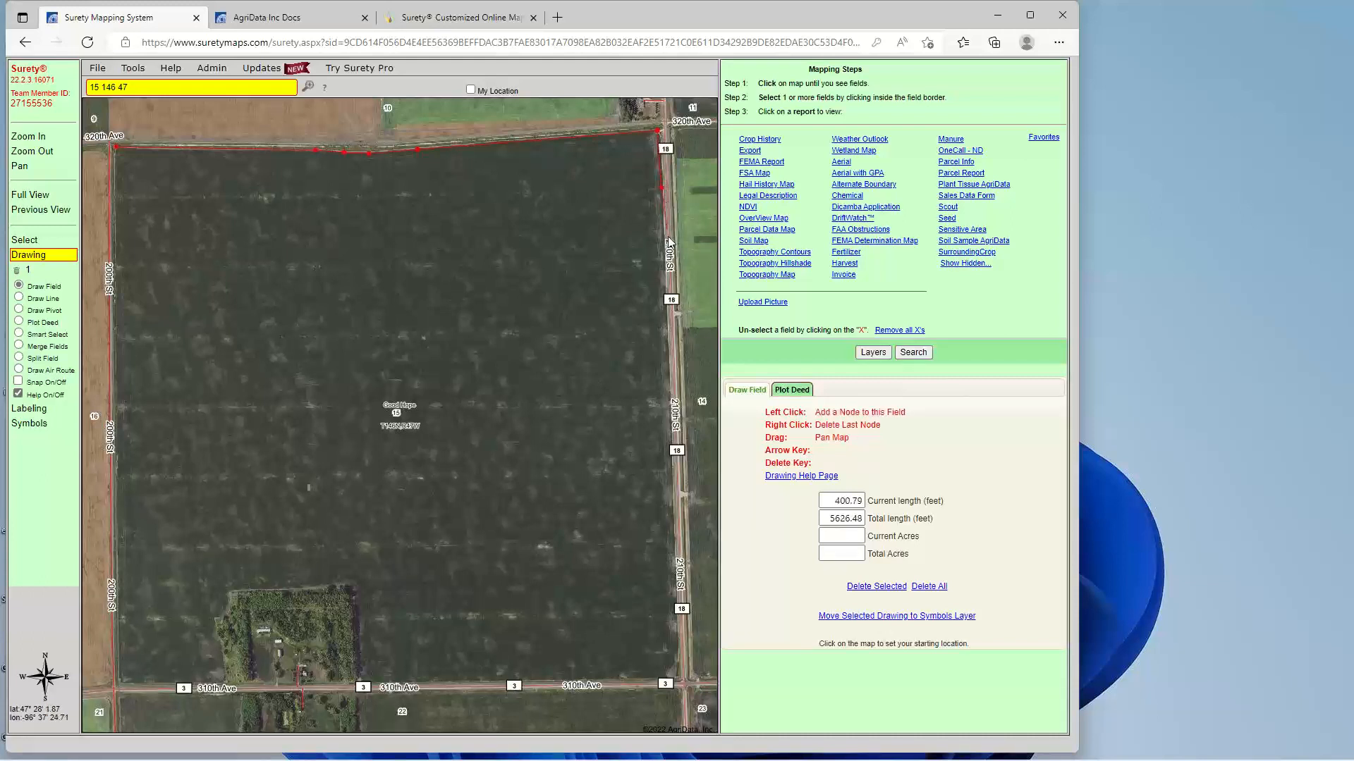
left_click(669, 345)
scroll(678, 370, "up", 2)
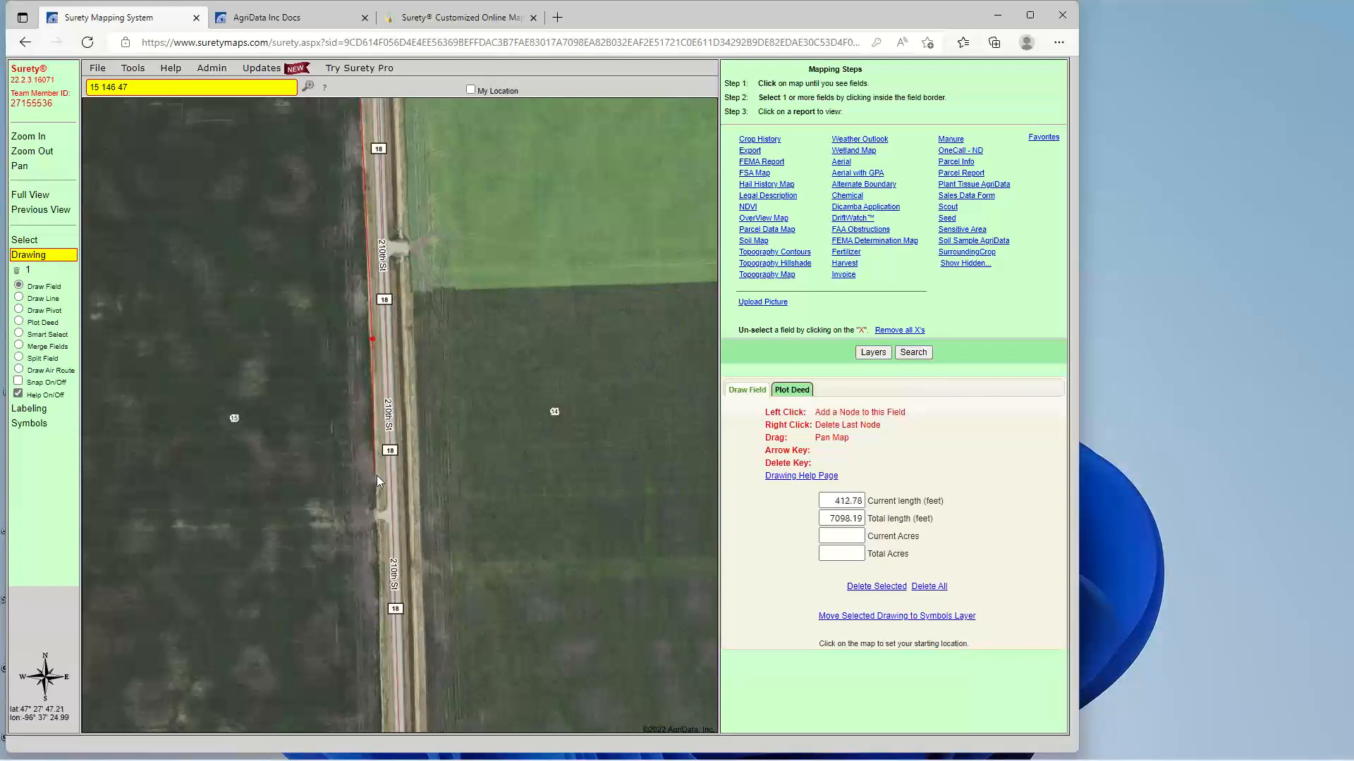
left_click(379, 537)
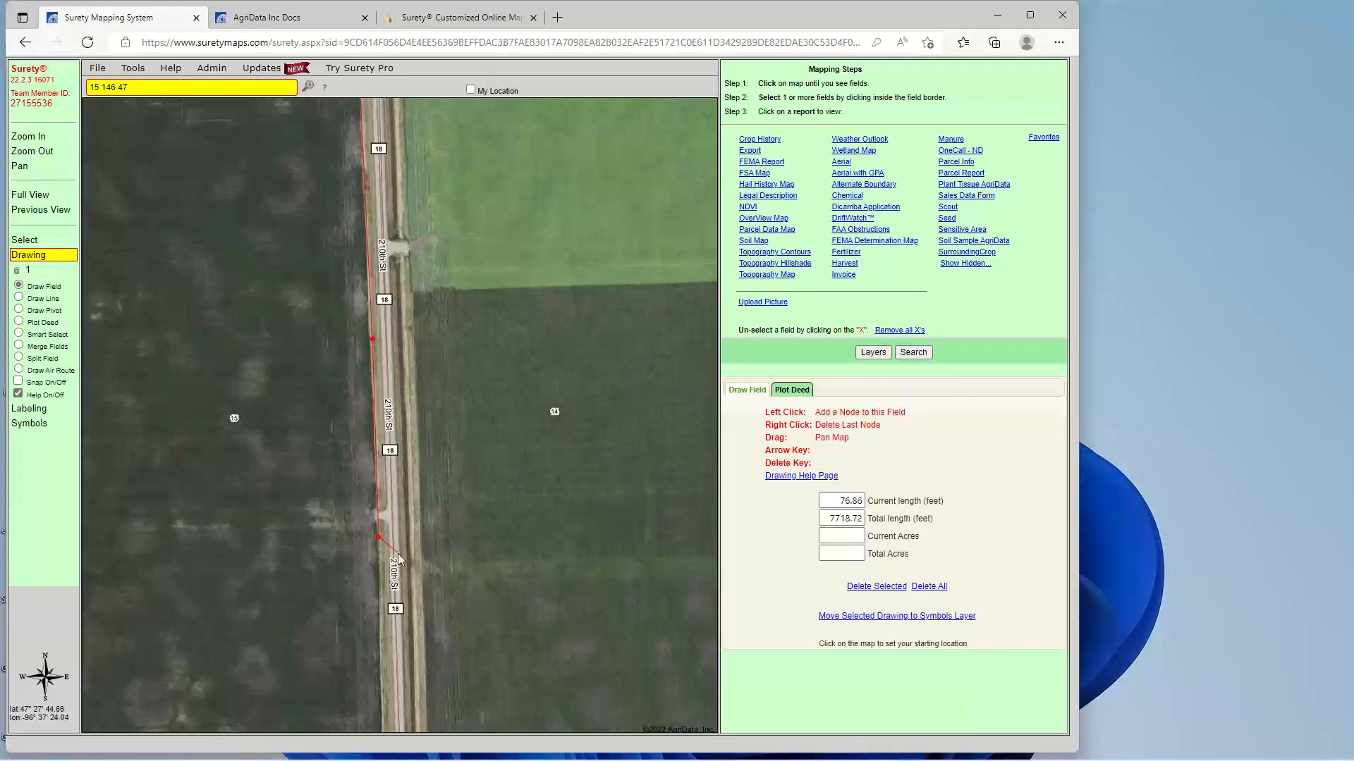
left_click(381, 674)
scroll(258, 656, "down", 1)
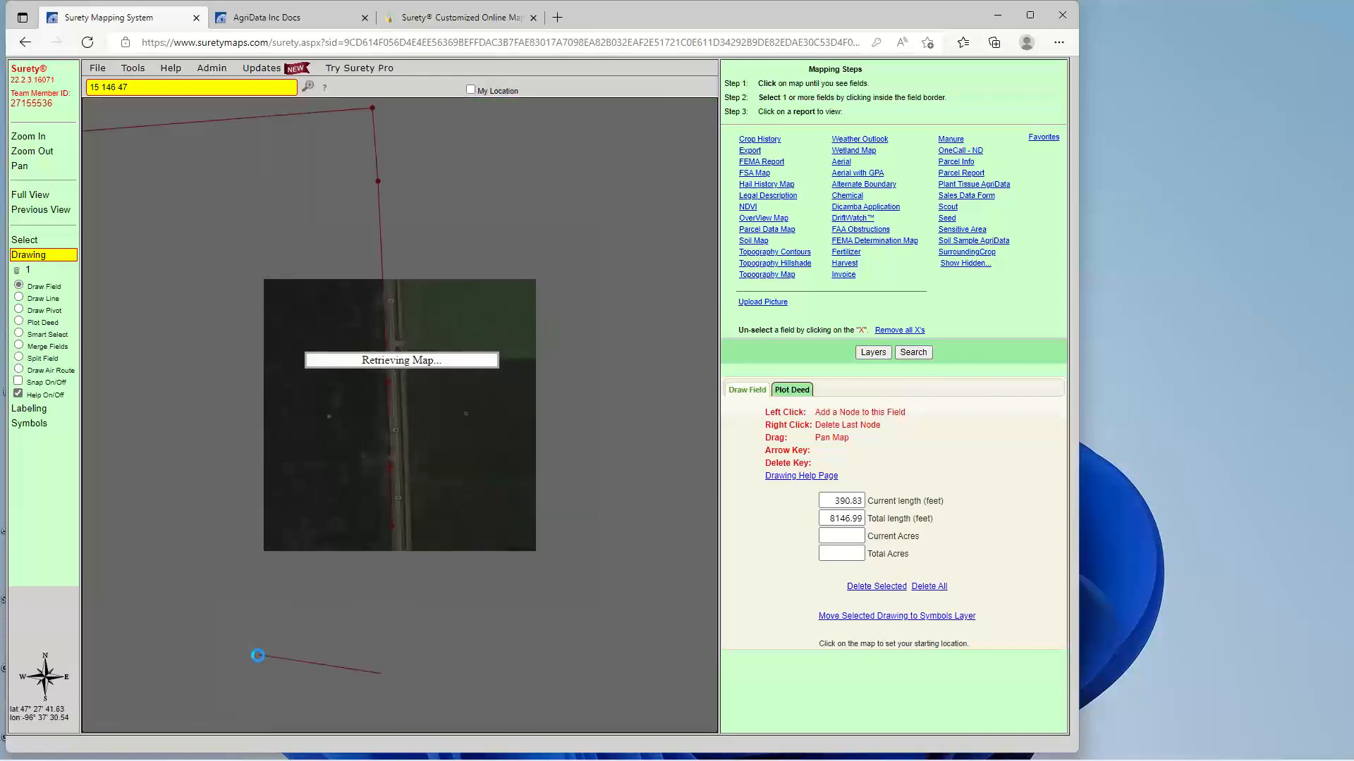
scroll(278, 657, "down", 1)
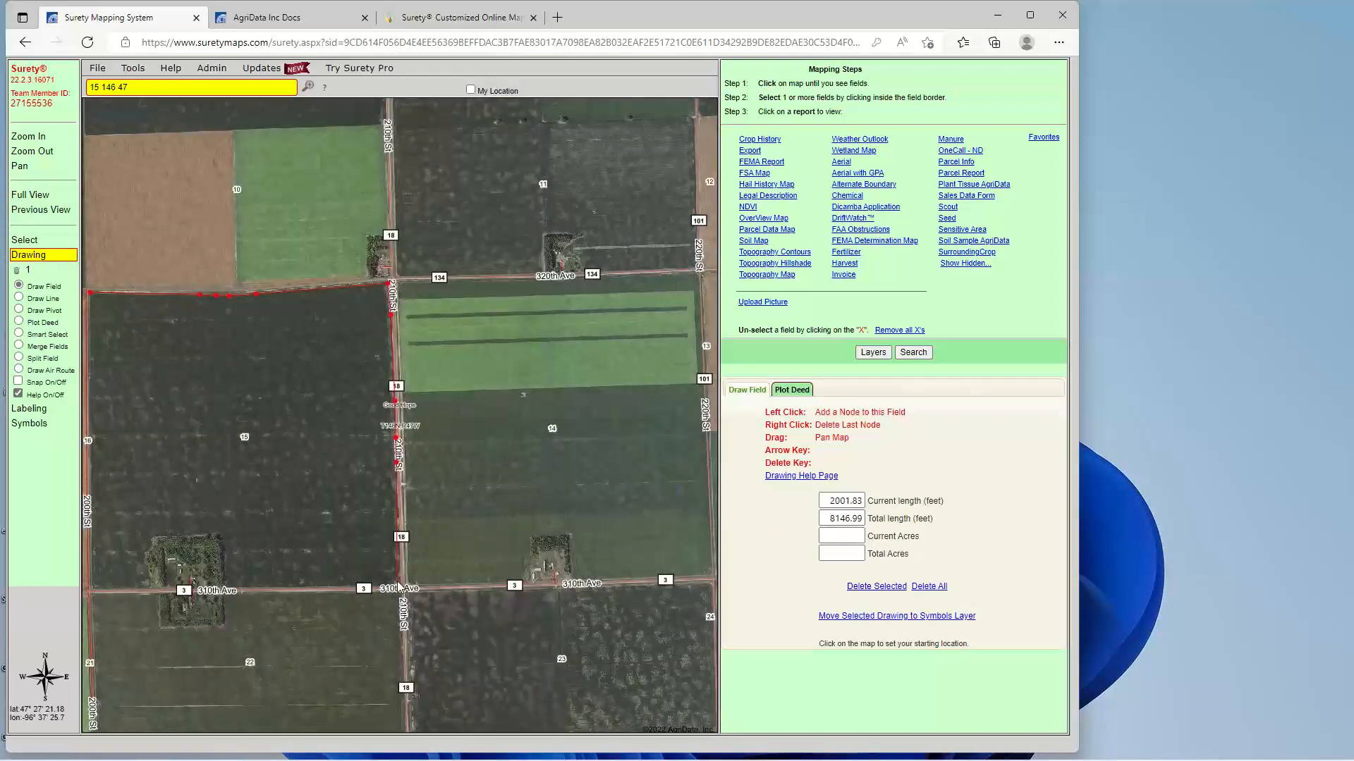
scroll(400, 586, "up", 1)
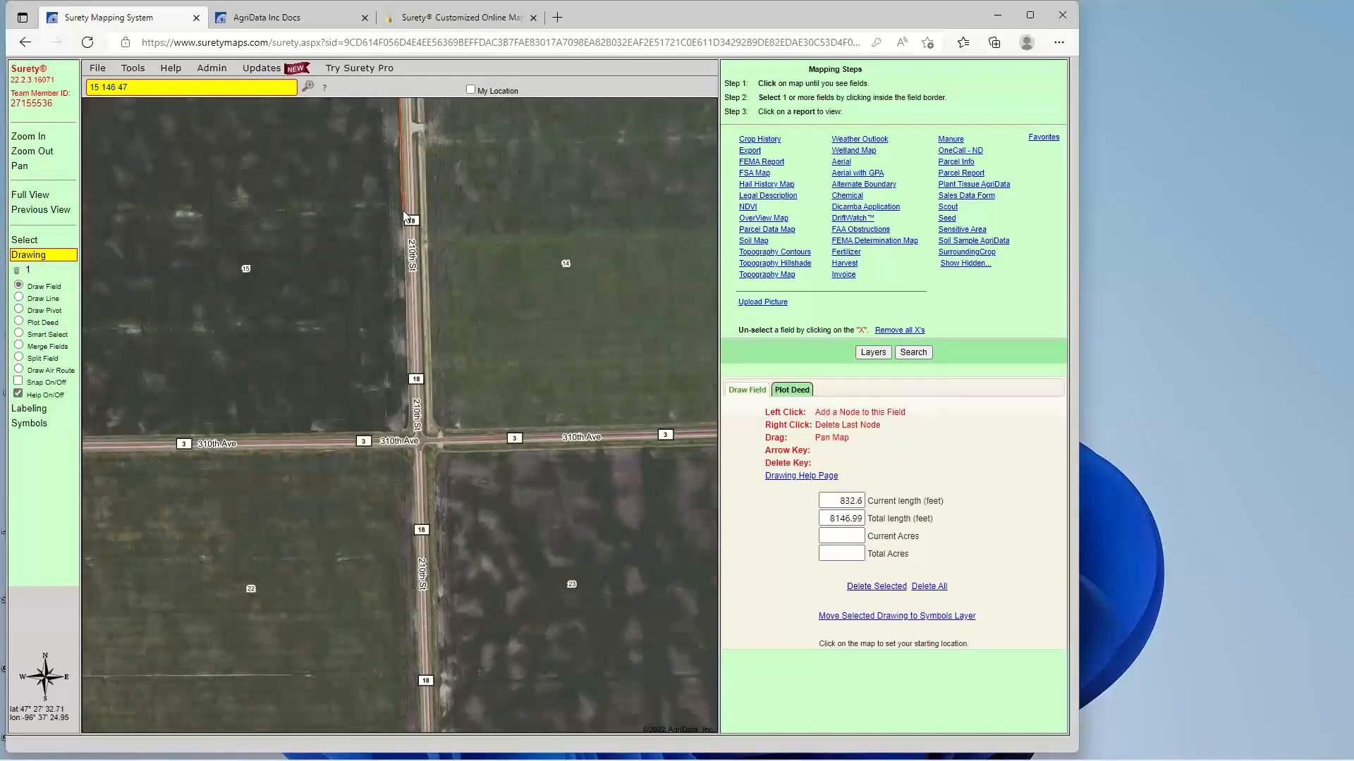
left_click(404, 210)
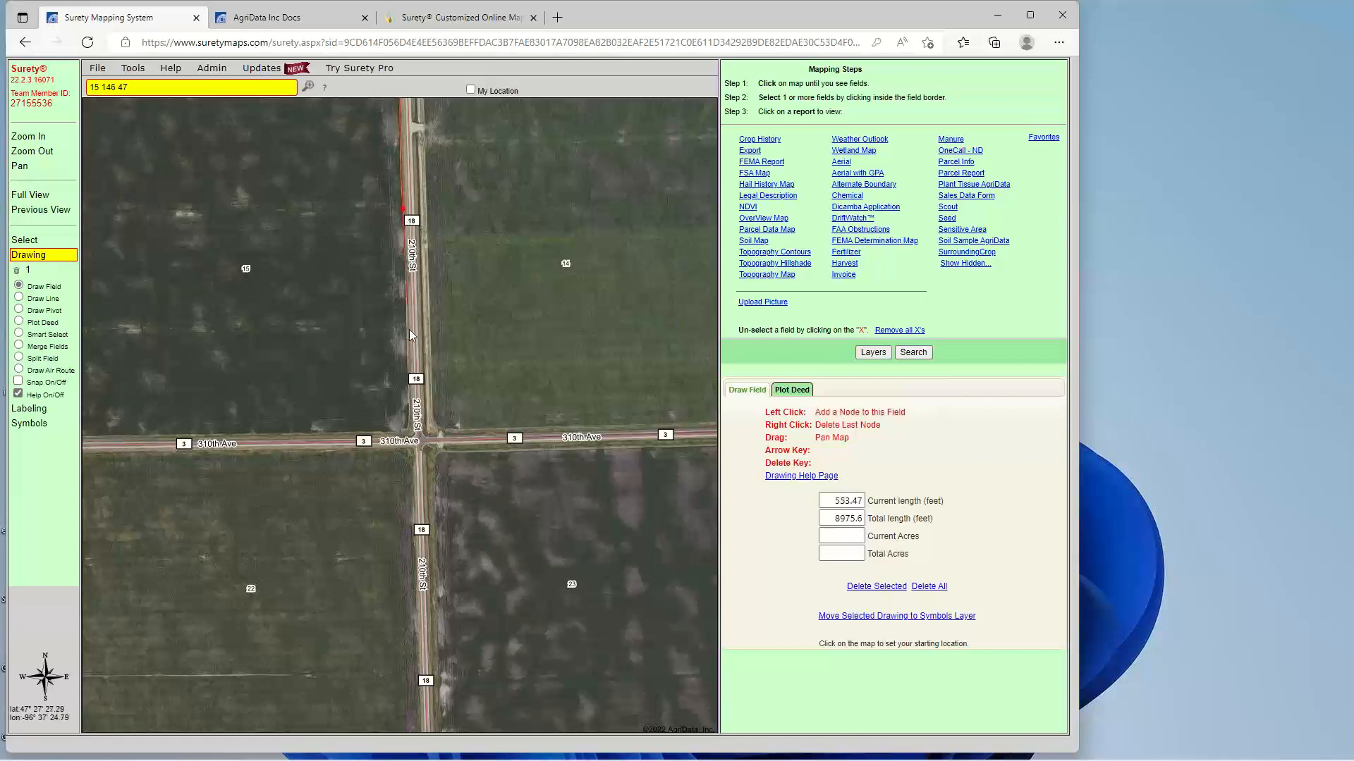
left_click(406, 430)
Continue the field boundary west along 310th Ave and trace around the tree-lined farmstead to leave it outside the field.
left_click(138, 437)
left_click_drag(143, 386, 640, 401)
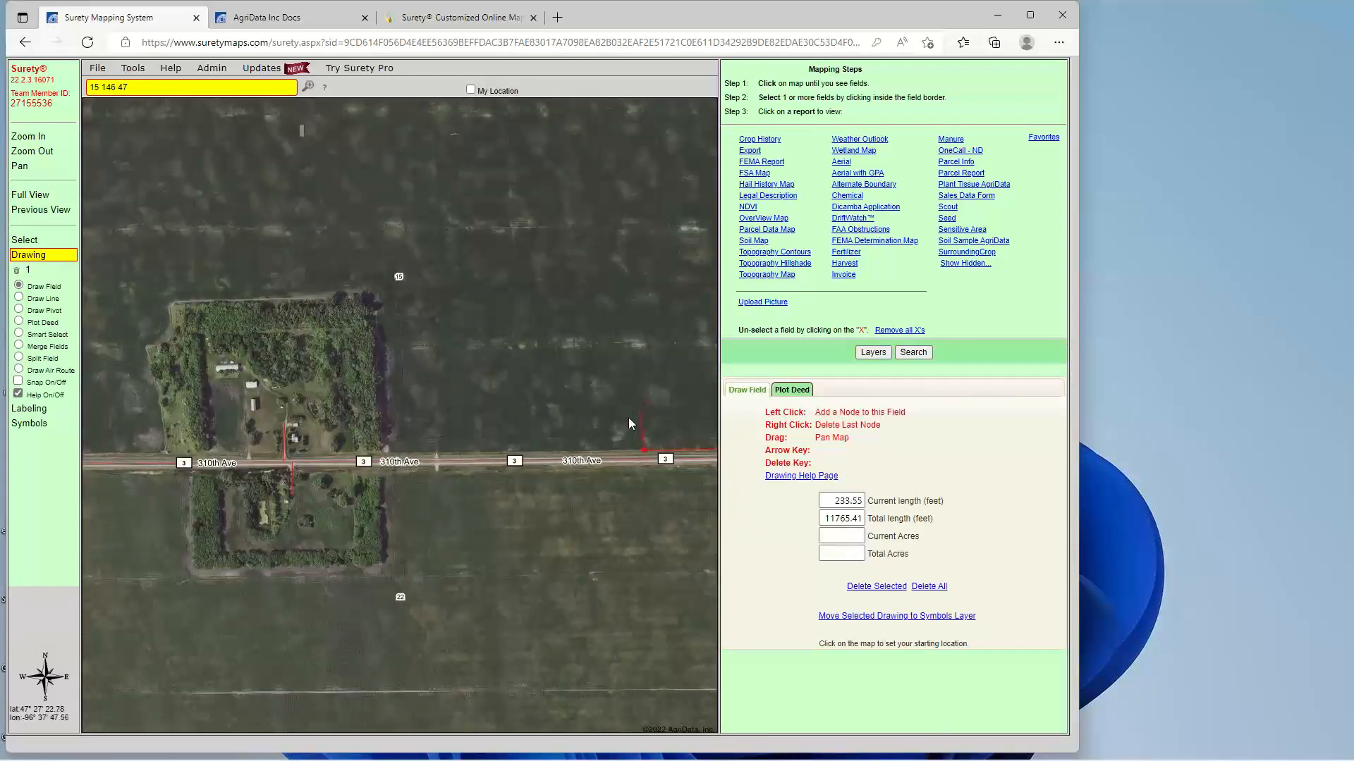
left_click(382, 452)
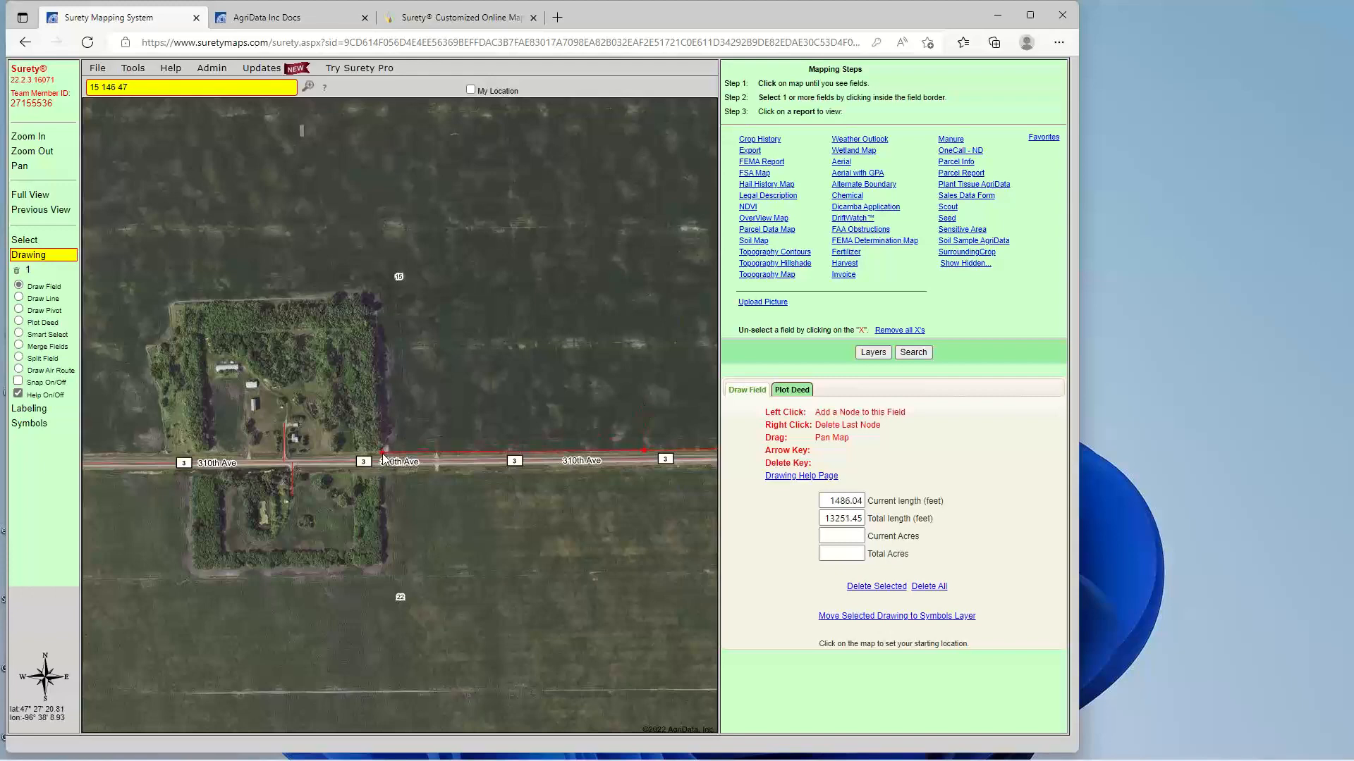
left_click(373, 302)
left_click(175, 304)
left_click(173, 330)
left_click(164, 342)
left_click(145, 346)
left_click(163, 420)
left_click(163, 452)
Run the boundary to the southwest corner and north along 200th St, close the field, and move its northwest node slightly outward.
mouse_move(99, 454)
left_mouse_down()
mouse_move(197, 485)
mouse_move(409, 469)
mouse_move(573, 430)
left_mouse_up()
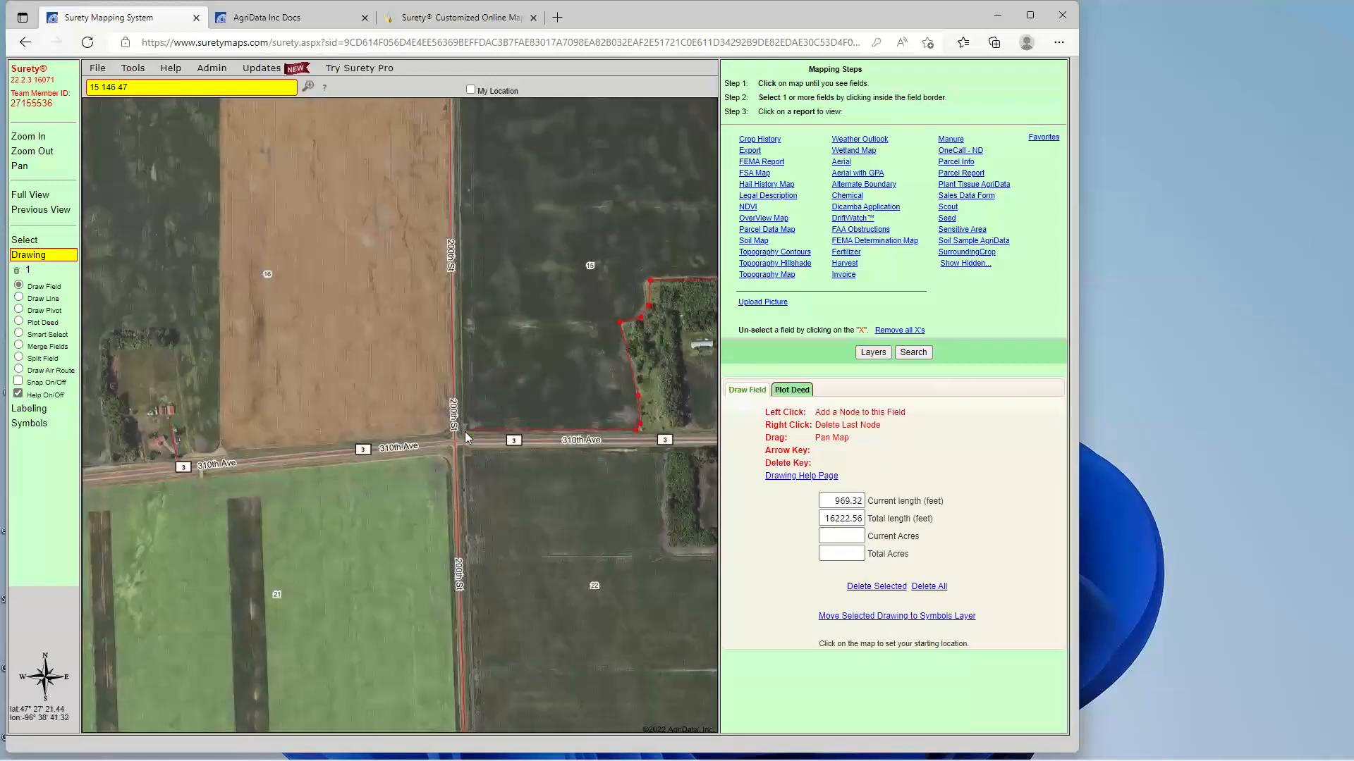
left_click(464, 433)
left_click(461, 411)
scroll(463, 416, "down", 1)
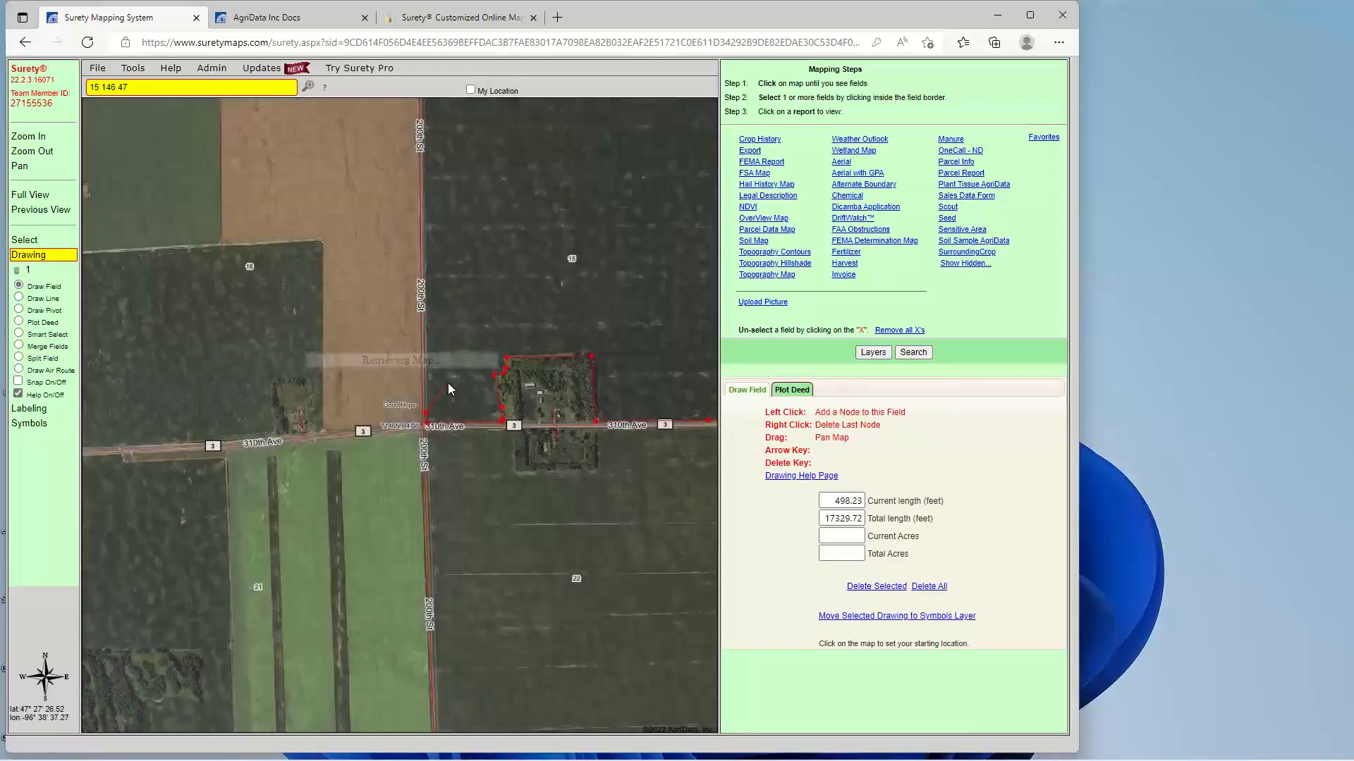
scroll(480, 290, "down", 1)
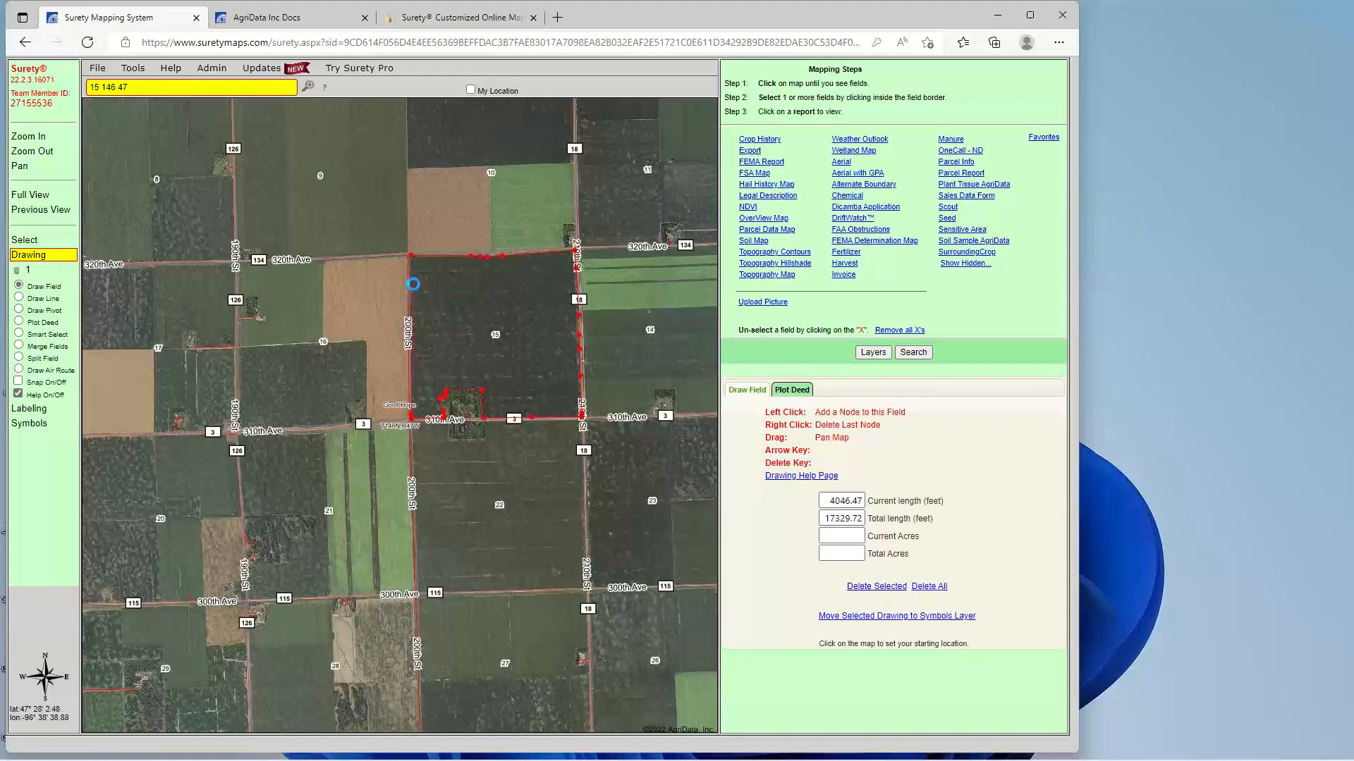
scroll(413, 284, "up", 2)
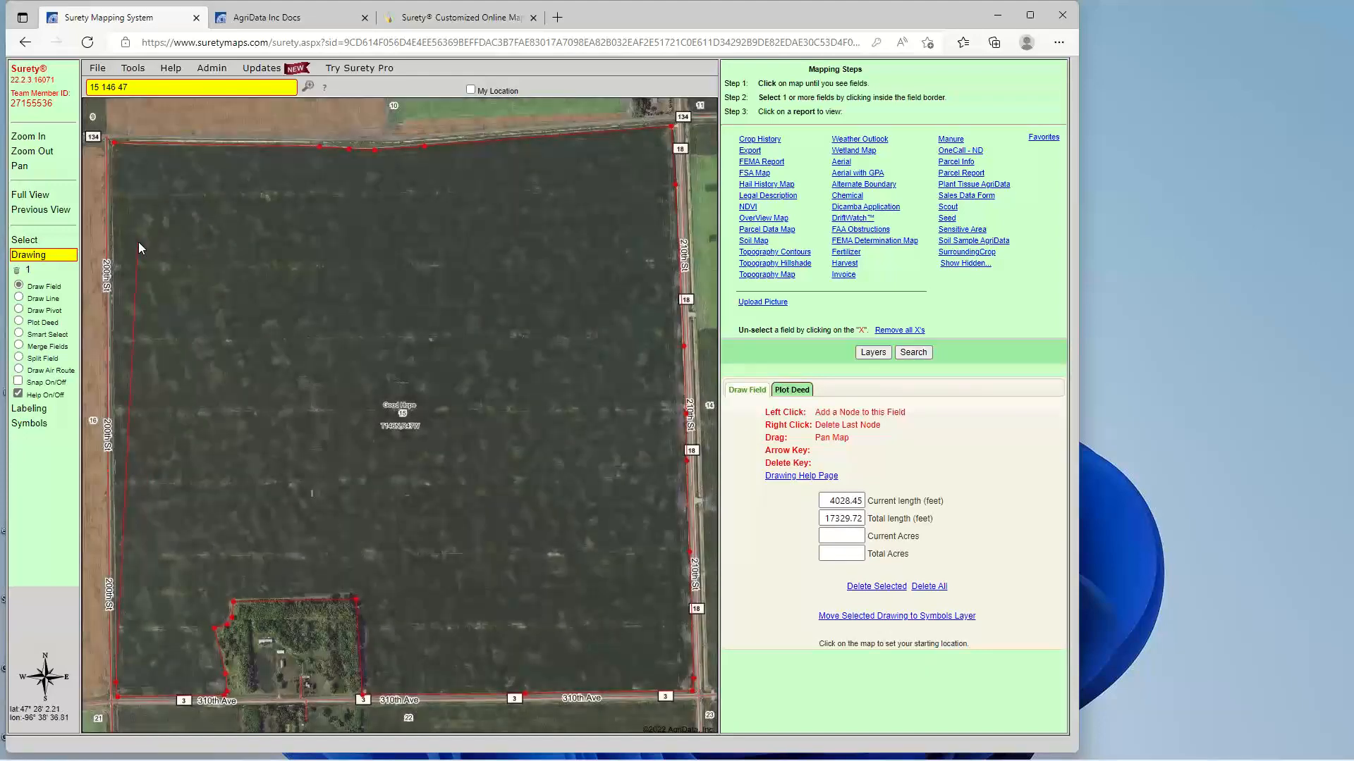
left_click(113, 149)
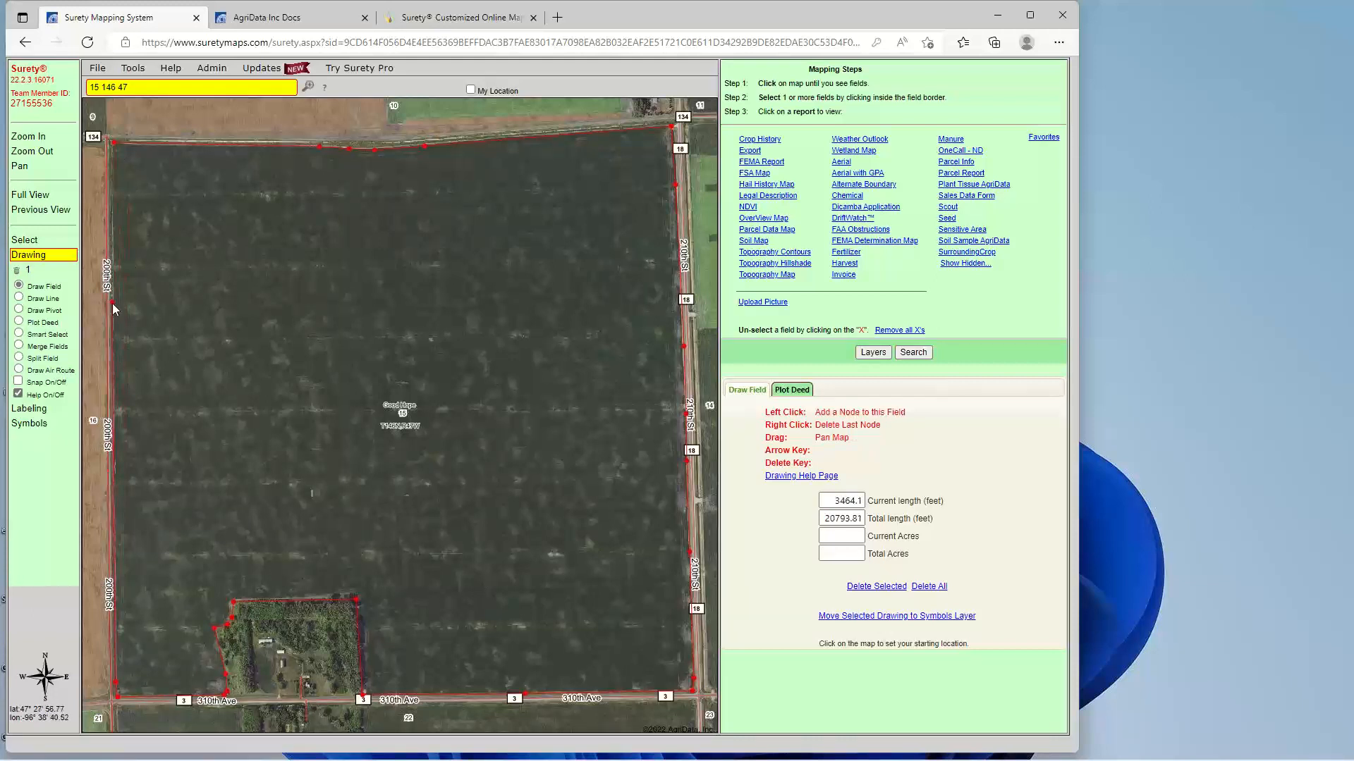
left_click(110, 177)
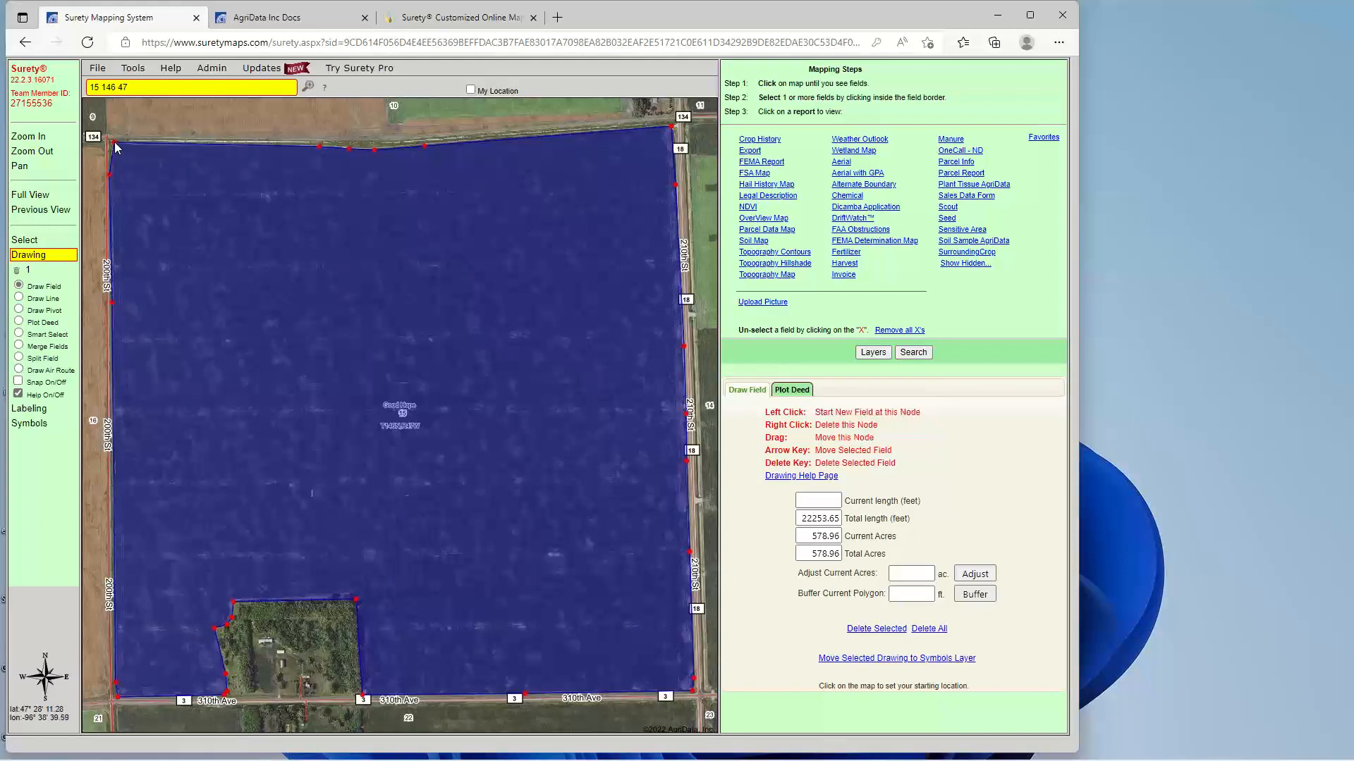
left_click_drag(114, 142, 110, 141)
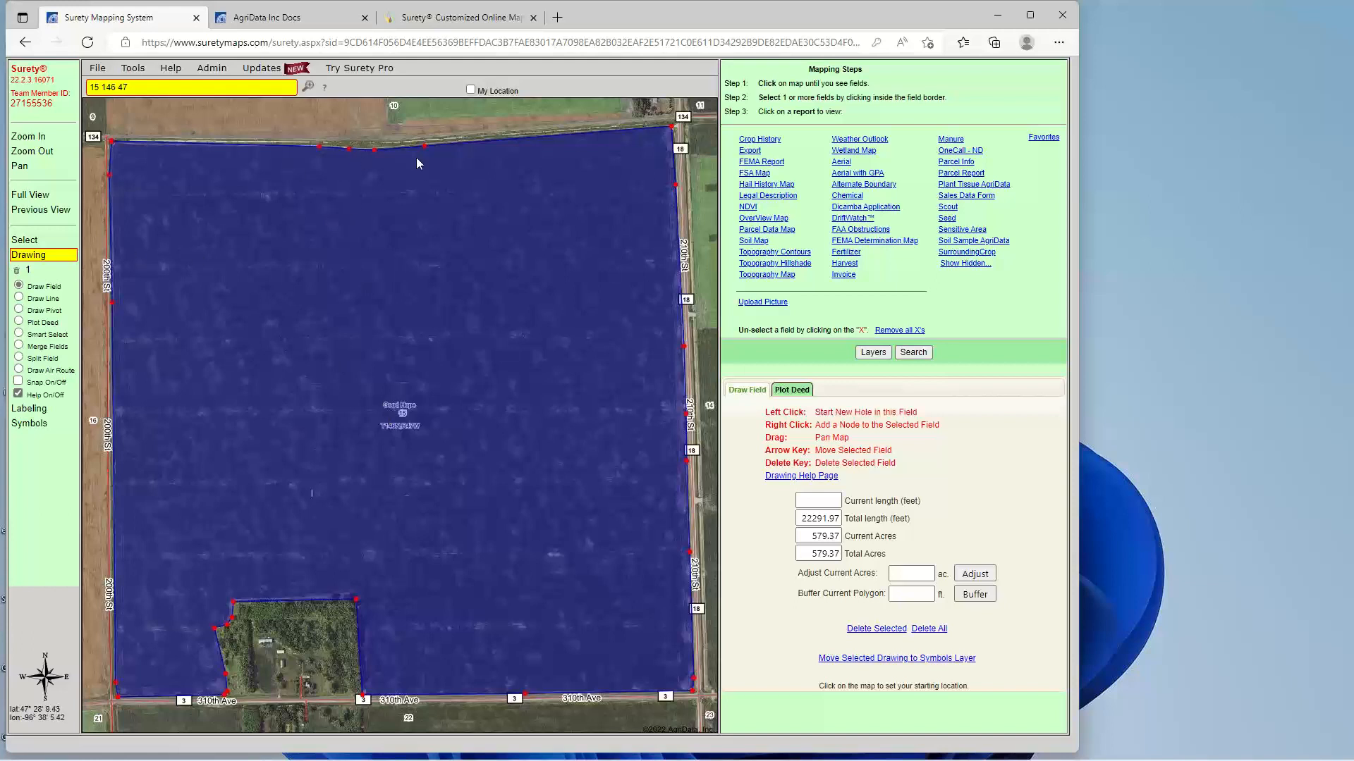
Draw a seven-node hole of about 14.7 acres in the middle of the field.
left_click(336, 379)
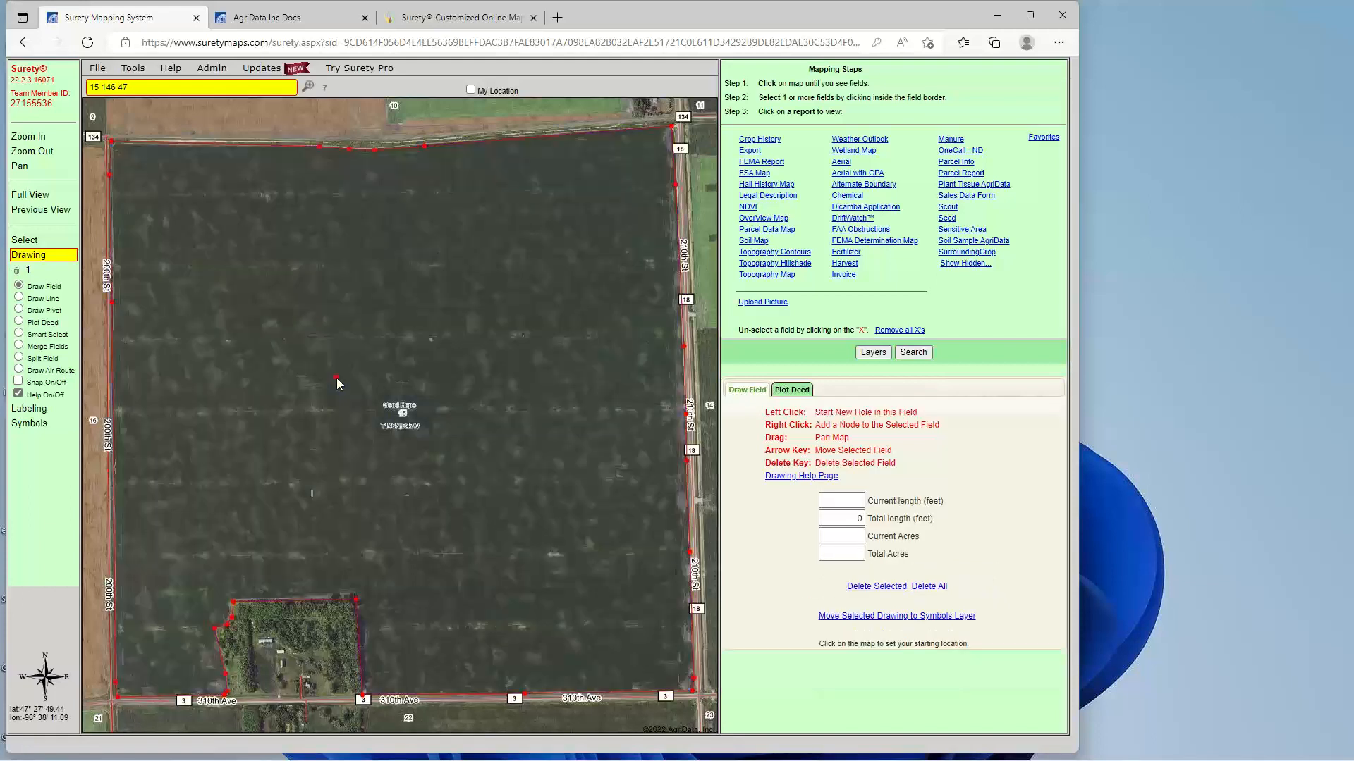
left_click(375, 374)
left_click(439, 378)
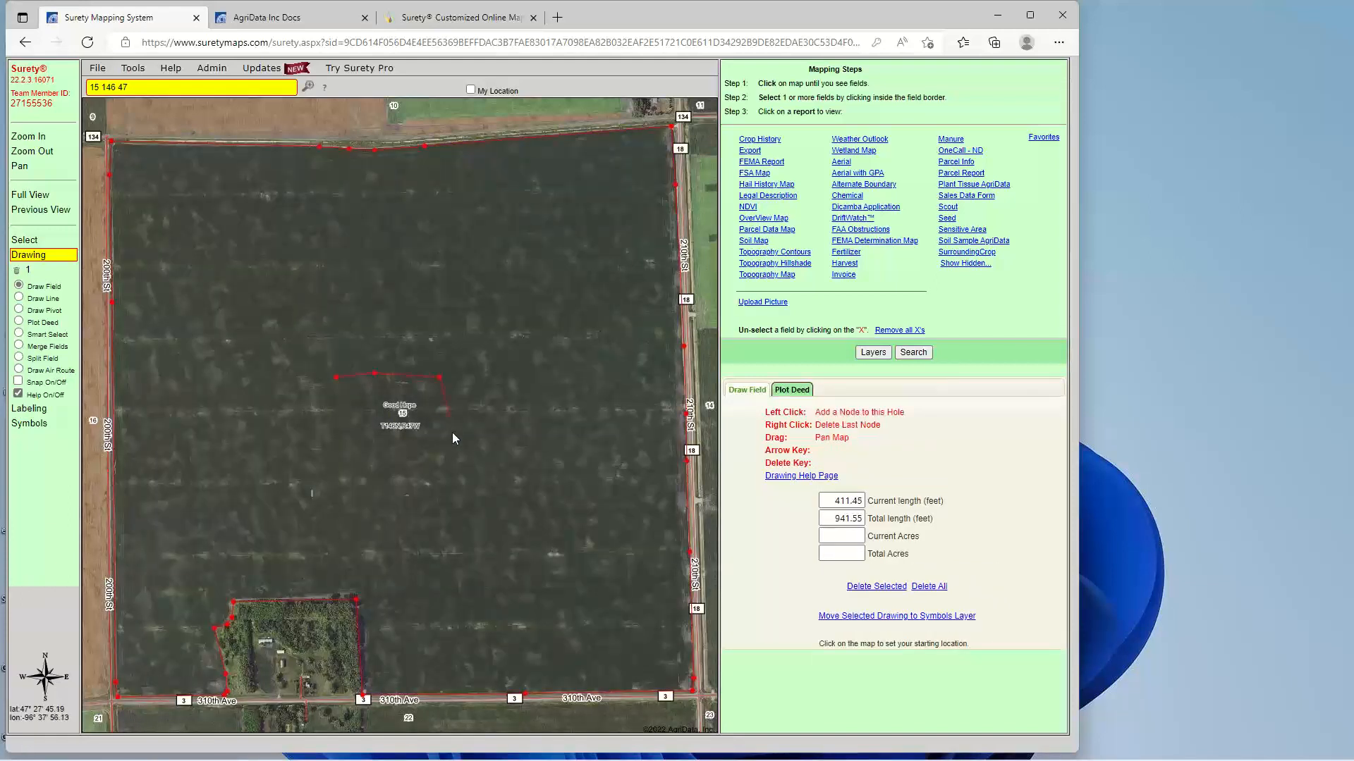
left_click(450, 441)
left_click(402, 448)
left_click(340, 446)
double_click(334, 407)
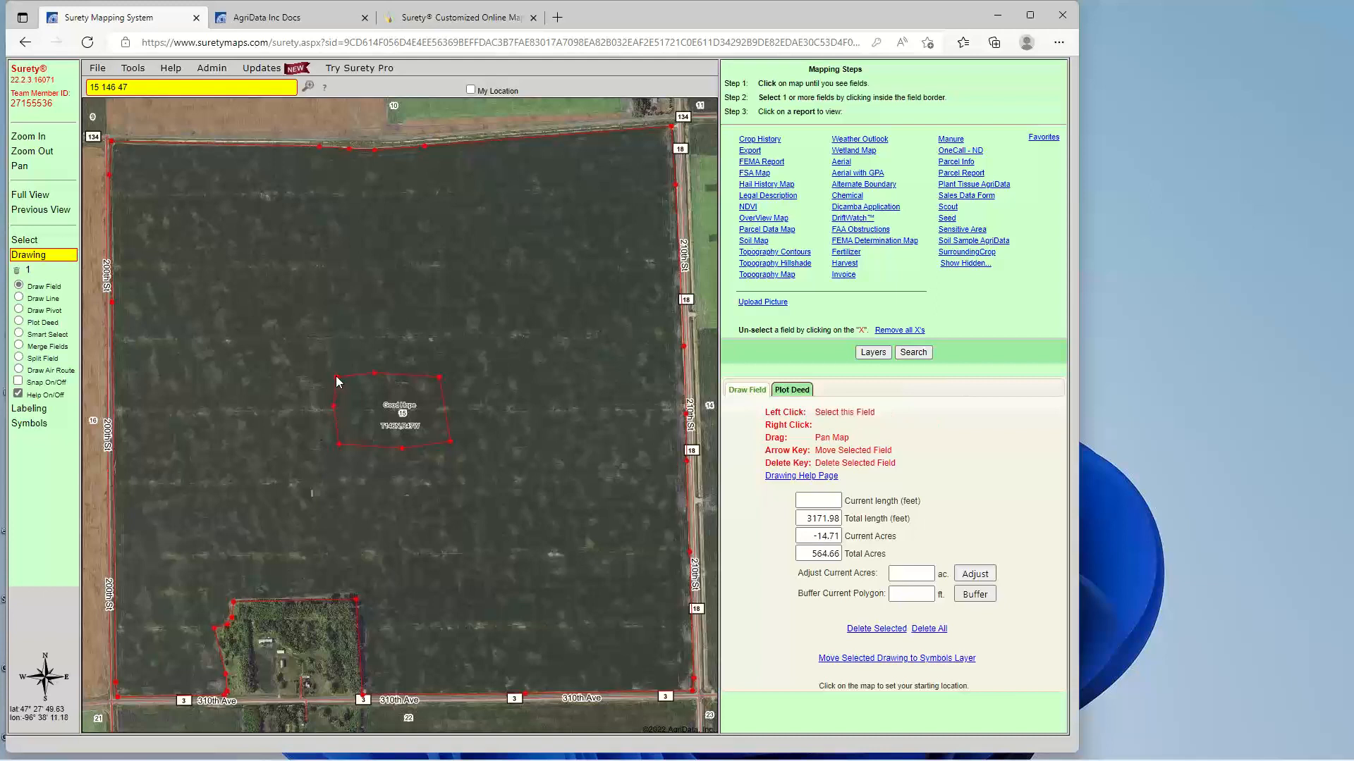
Remove the hole from the field by deleting its nodes.
left_click_drag(335, 376, 450, 400)
right_click(449, 401)
right_click(438, 378)
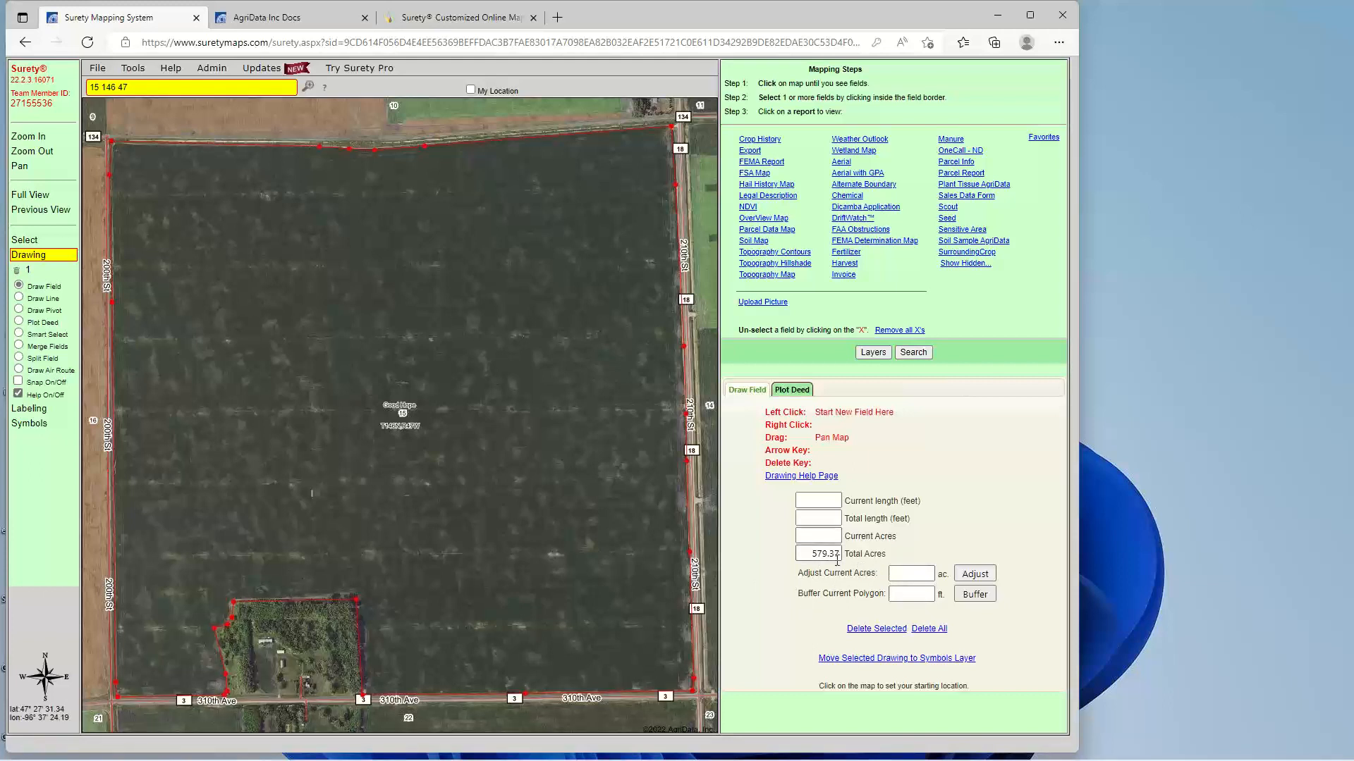
Try to adjust the drawn field to 580 acres without selecting it first.
left_click(908, 573)
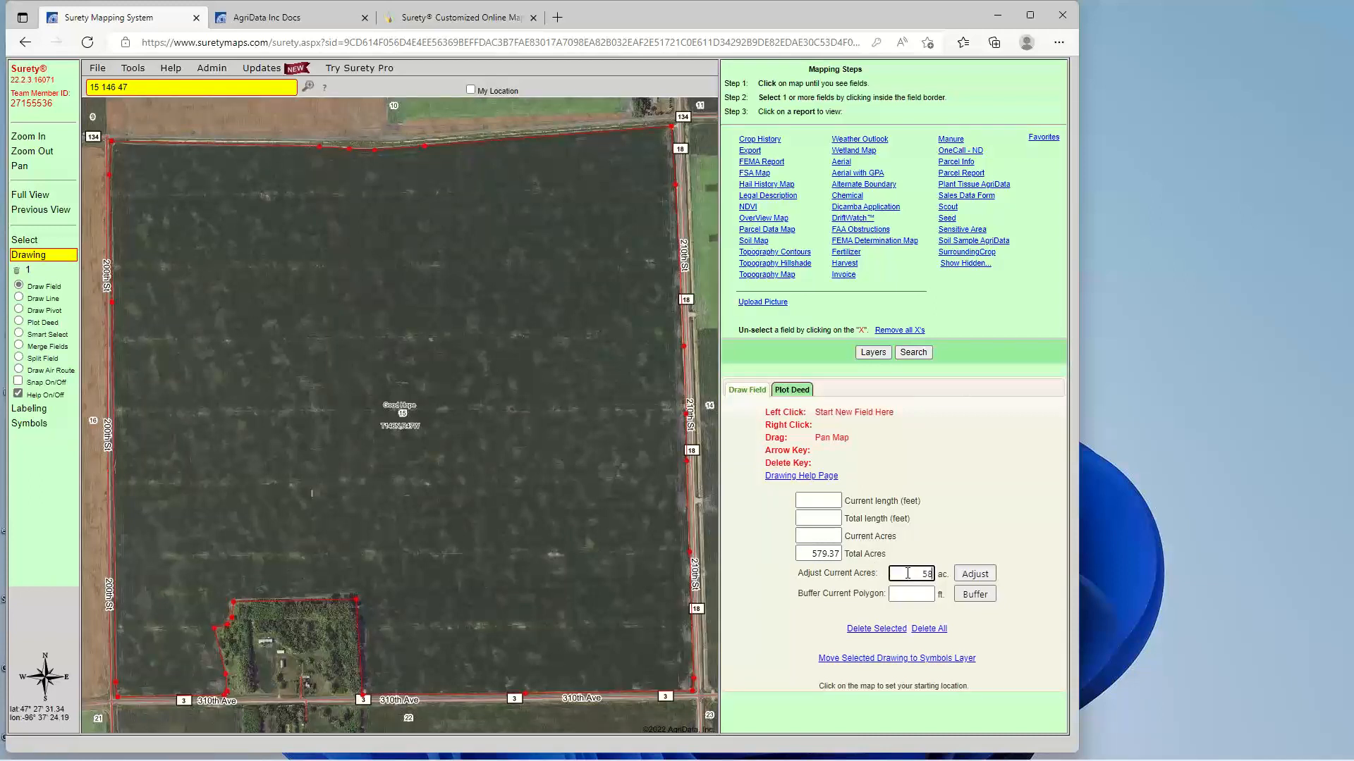
type("580")
left_click(972, 575)
Select the drawn field with the Smart Select tool and adjust its current acres to 580.
left_click(18, 333)
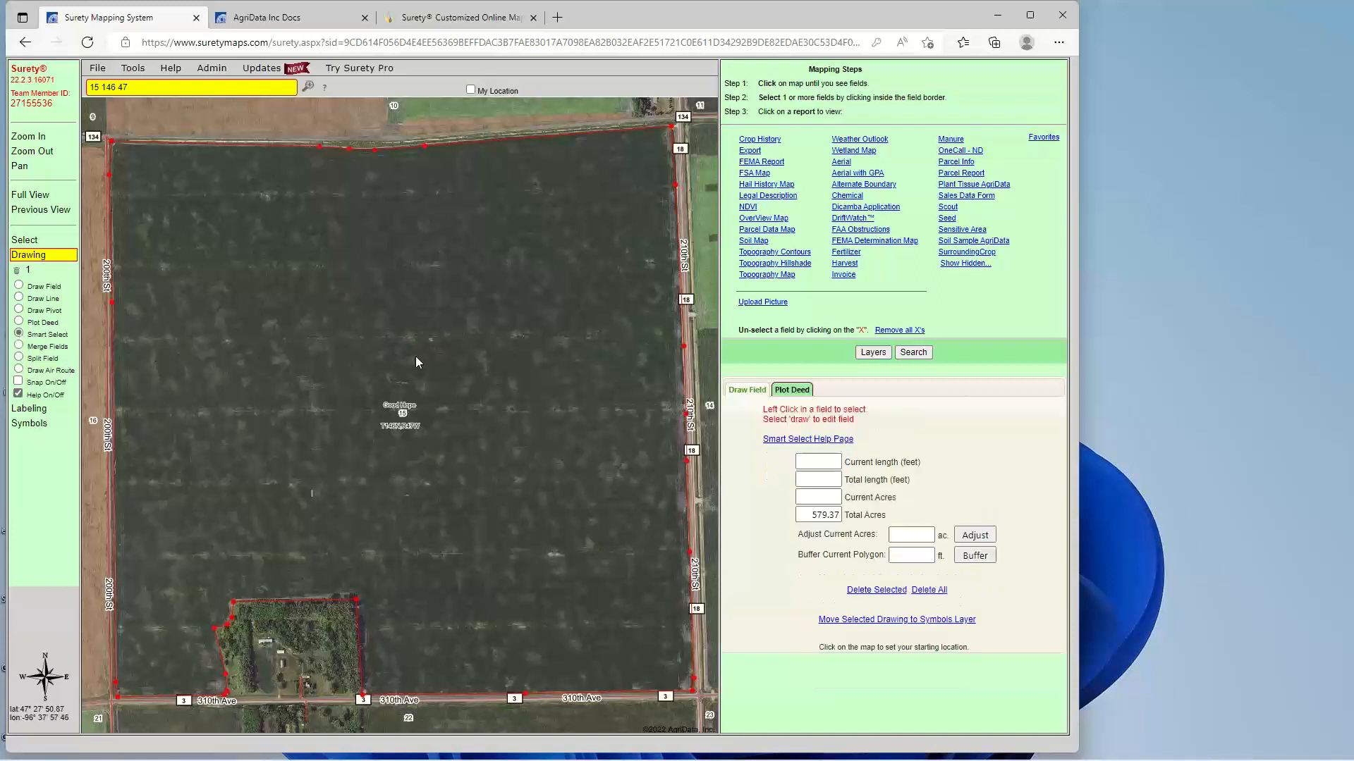
left_click(391, 365)
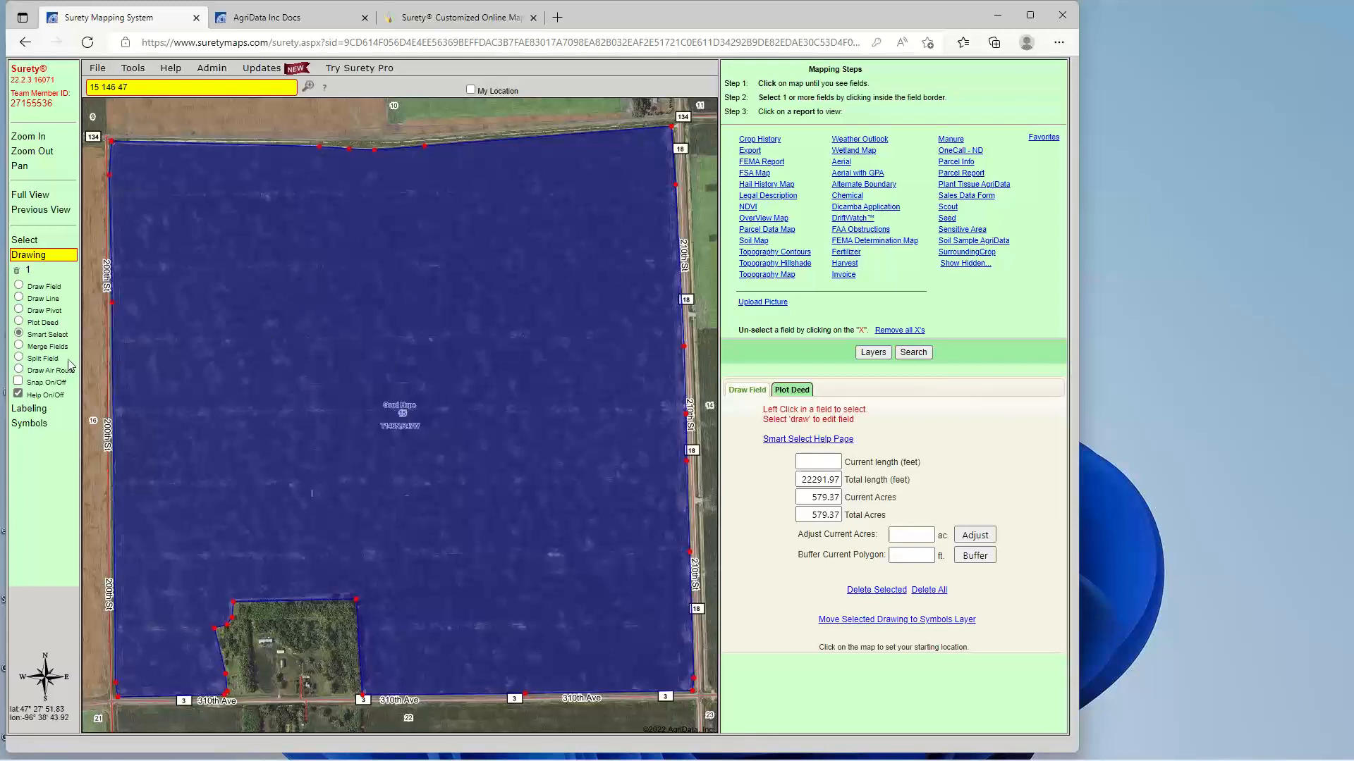
left_click(908, 536)
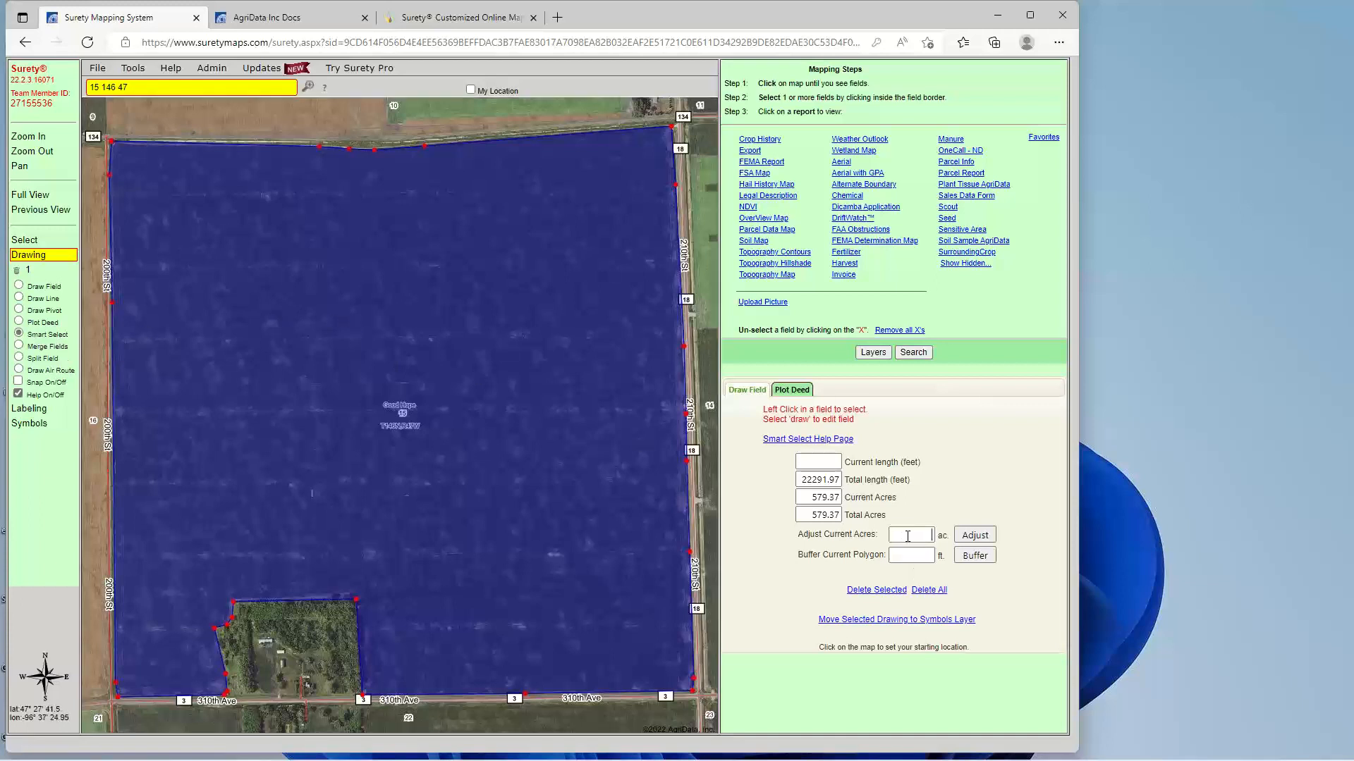
type("580")
left_click(977, 536)
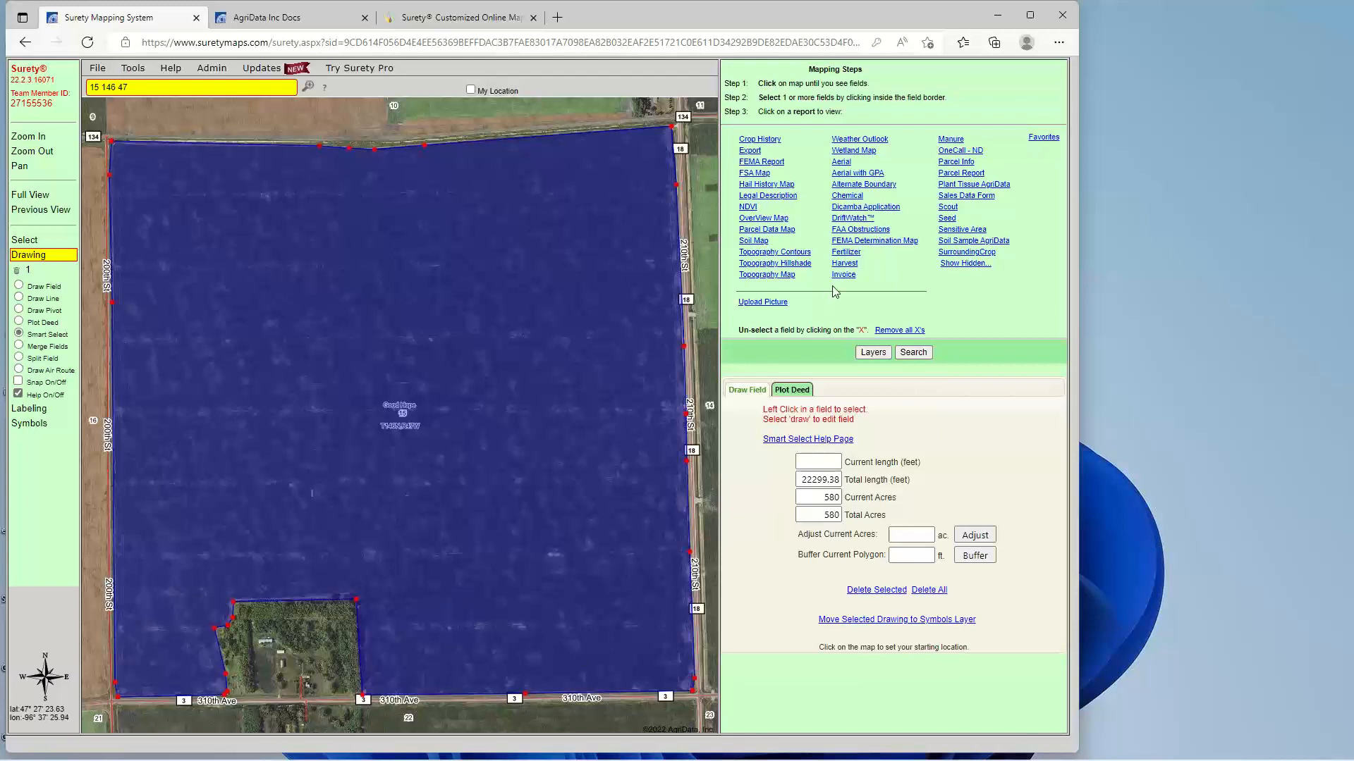
Produce the FSA Map report for the drawn field, view it, and close the report.
left_click(754, 174)
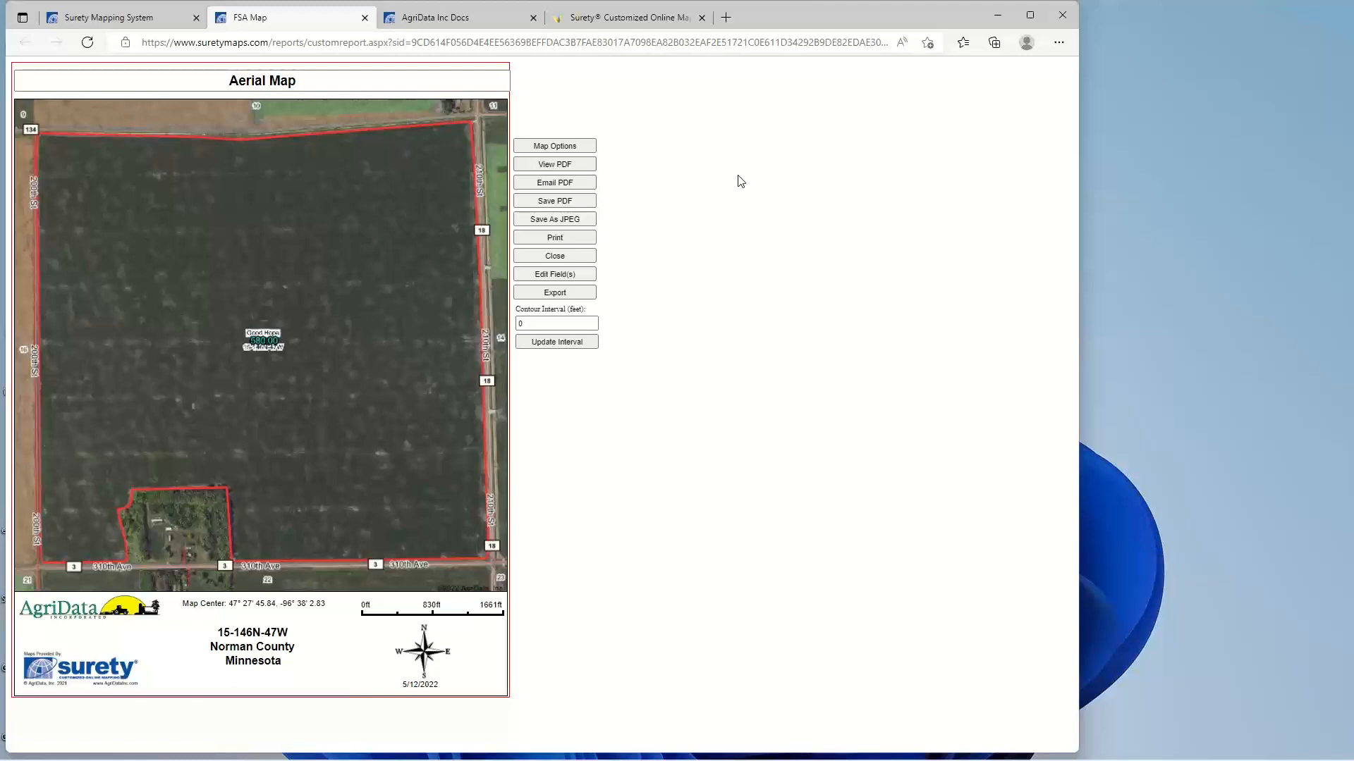
left_click(365, 18)
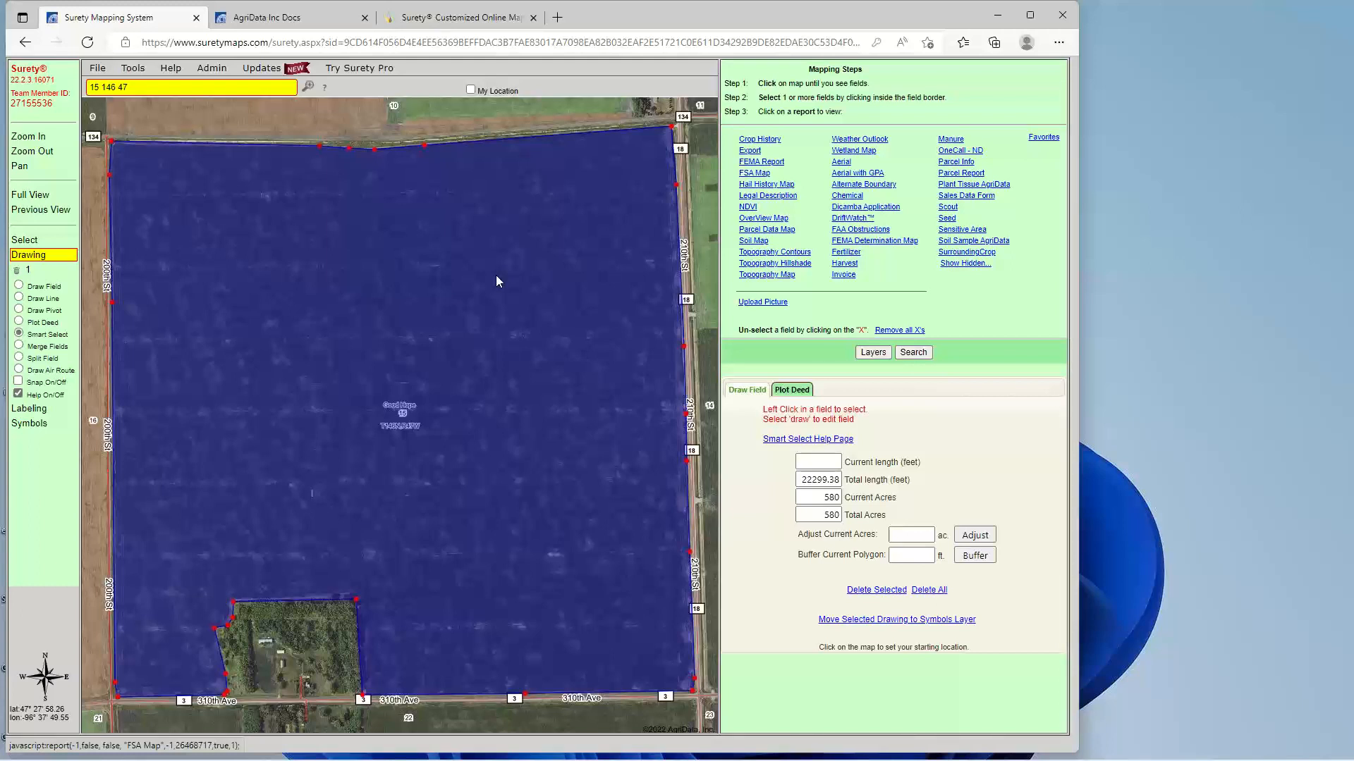
Delete all drawings from the map, and turn the FSA Fields layer on and off again.
left_click(879, 357)
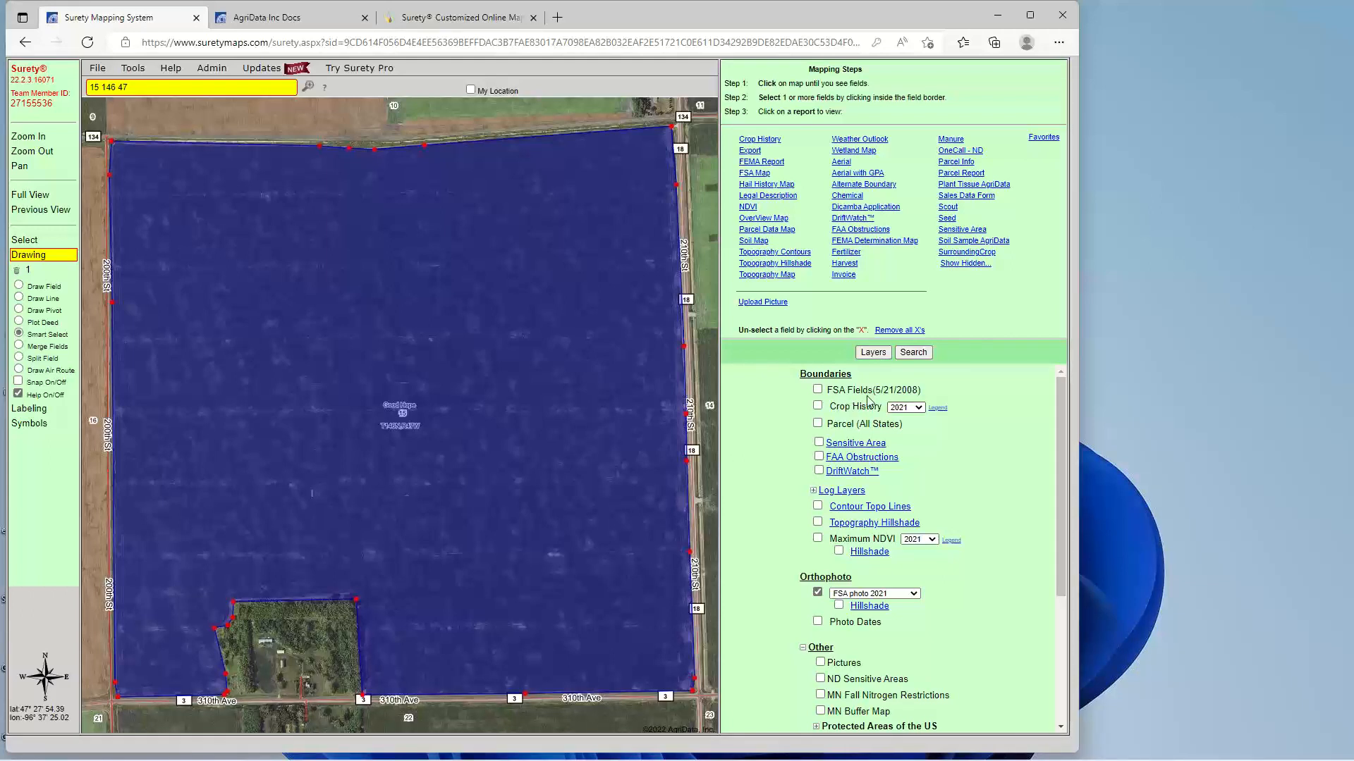
left_click(17, 271)
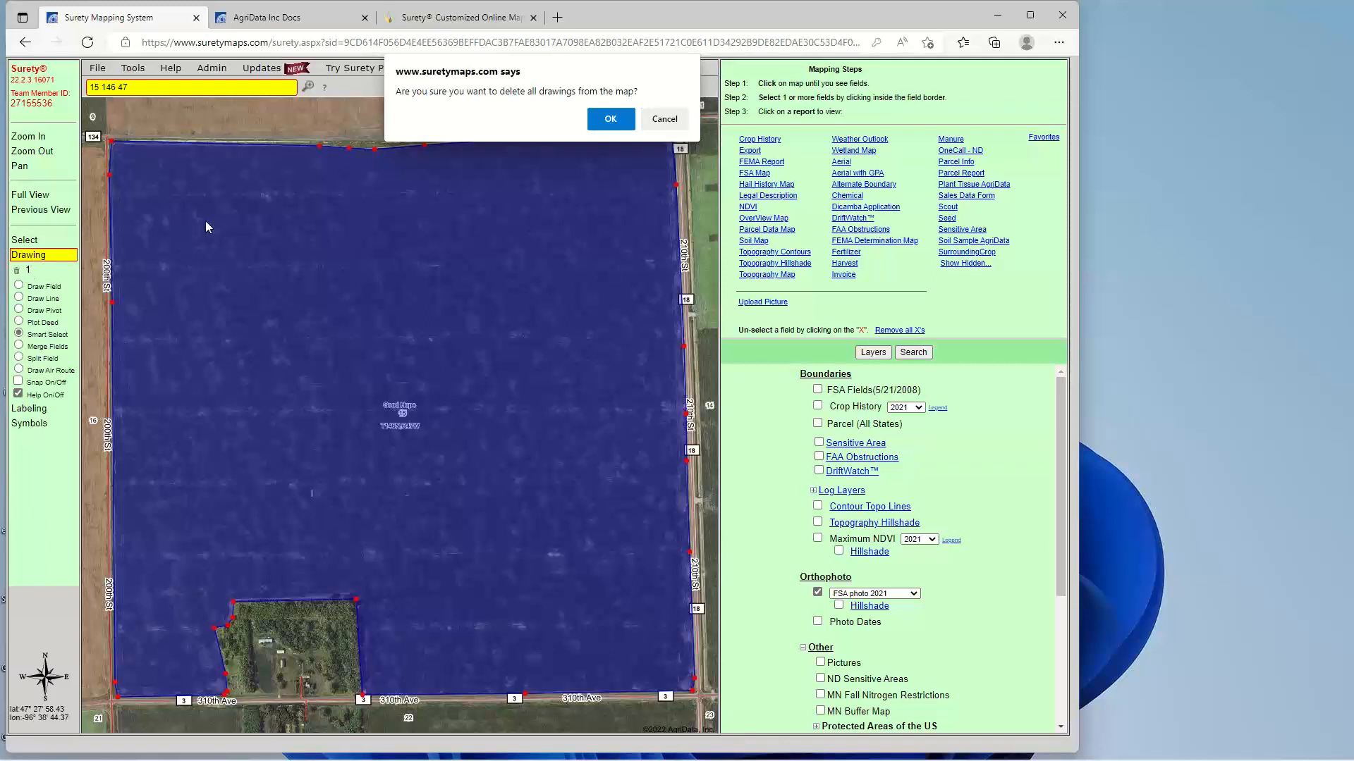
left_click(611, 119)
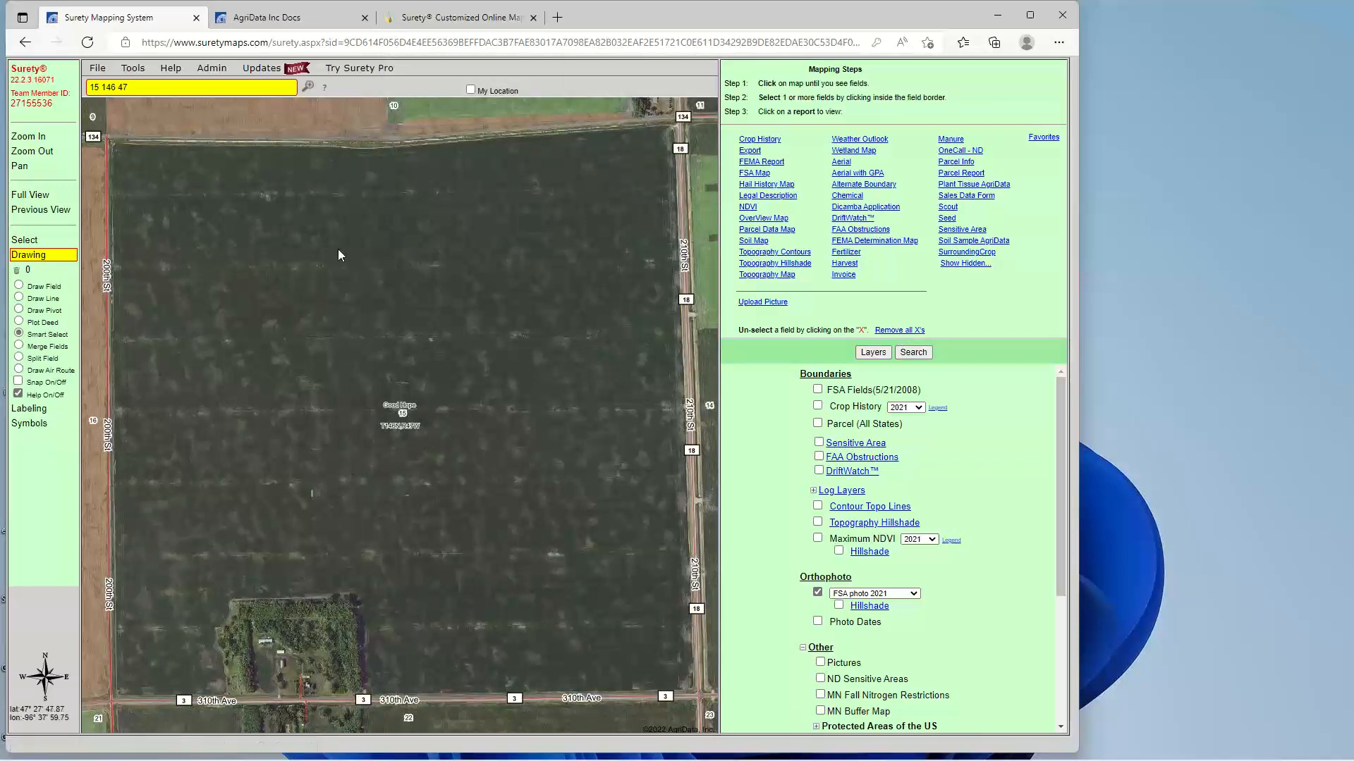
left_click(818, 390)
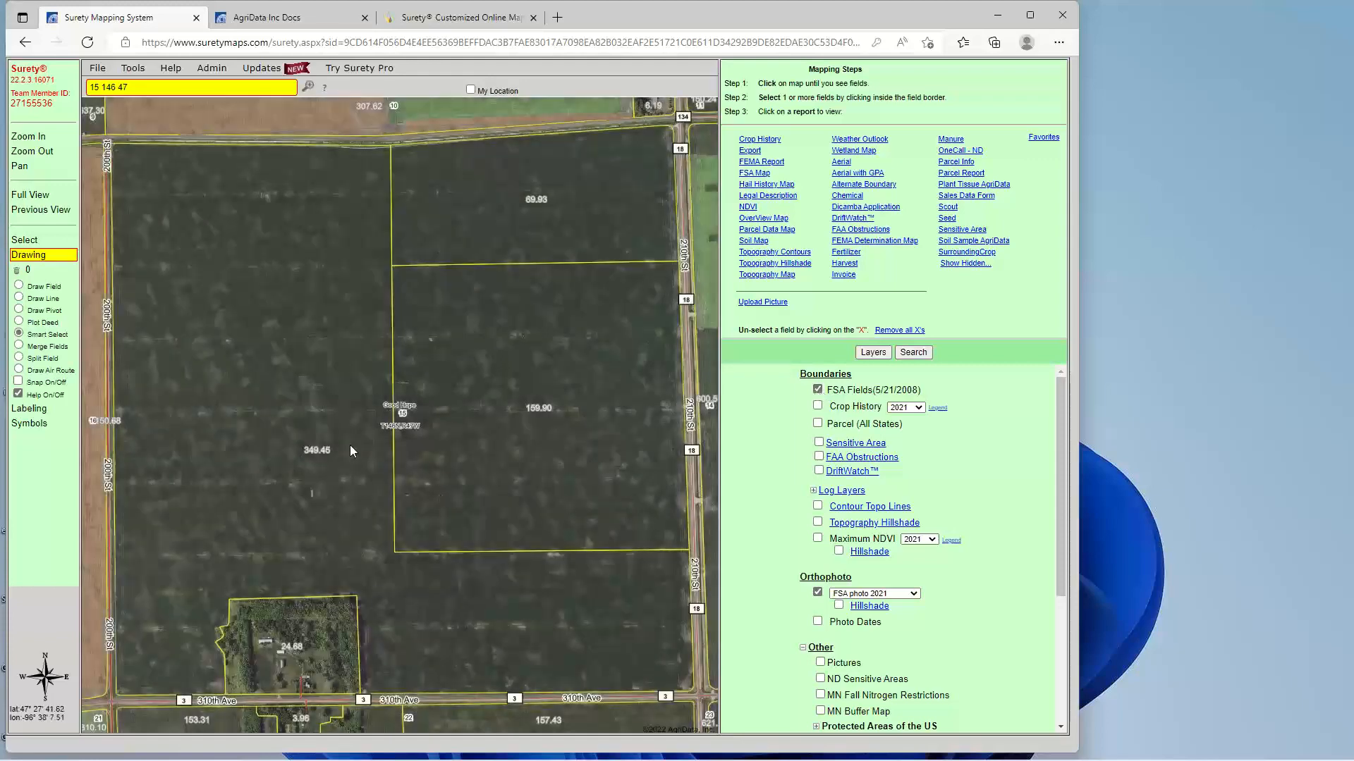
left_click(817, 390)
Turn on the 2021 Crop History layer, and view and close its crop legend.
left_click(818, 406)
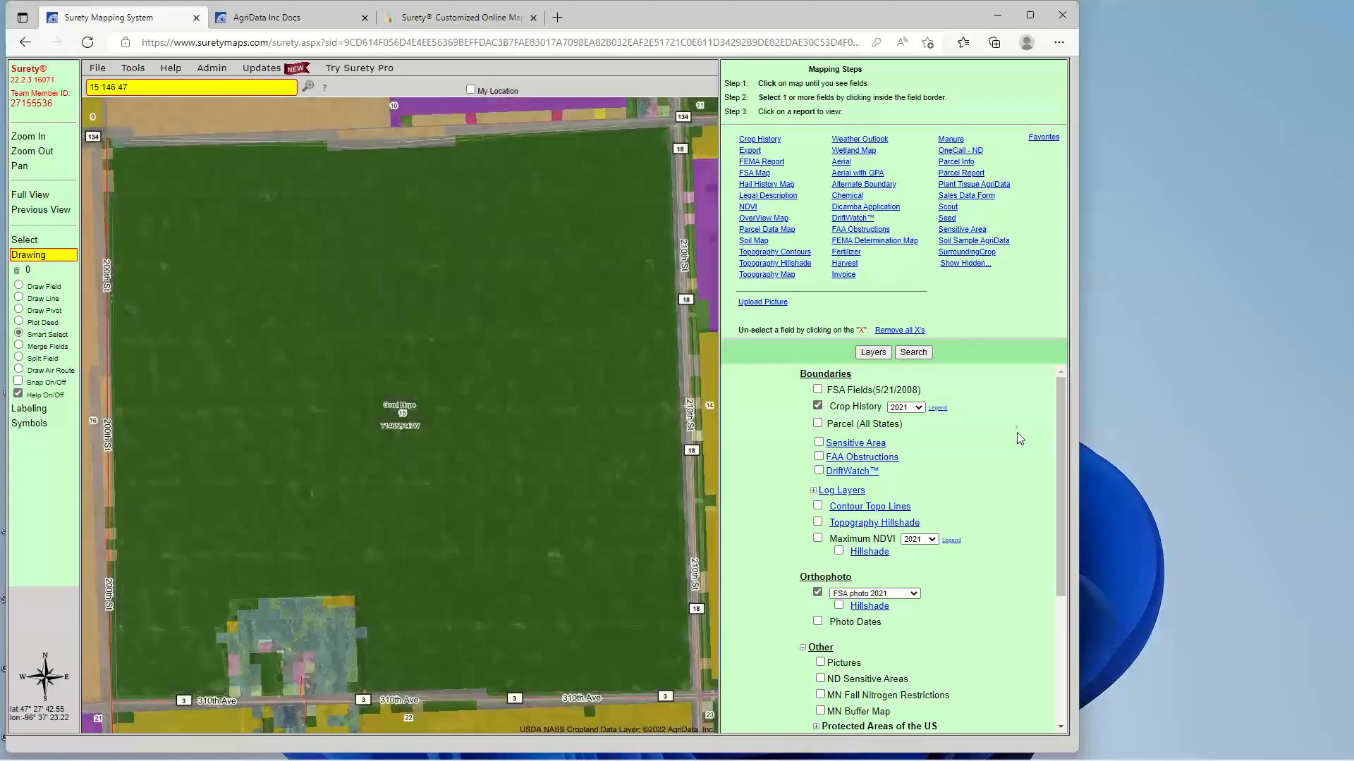
left_click(938, 408)
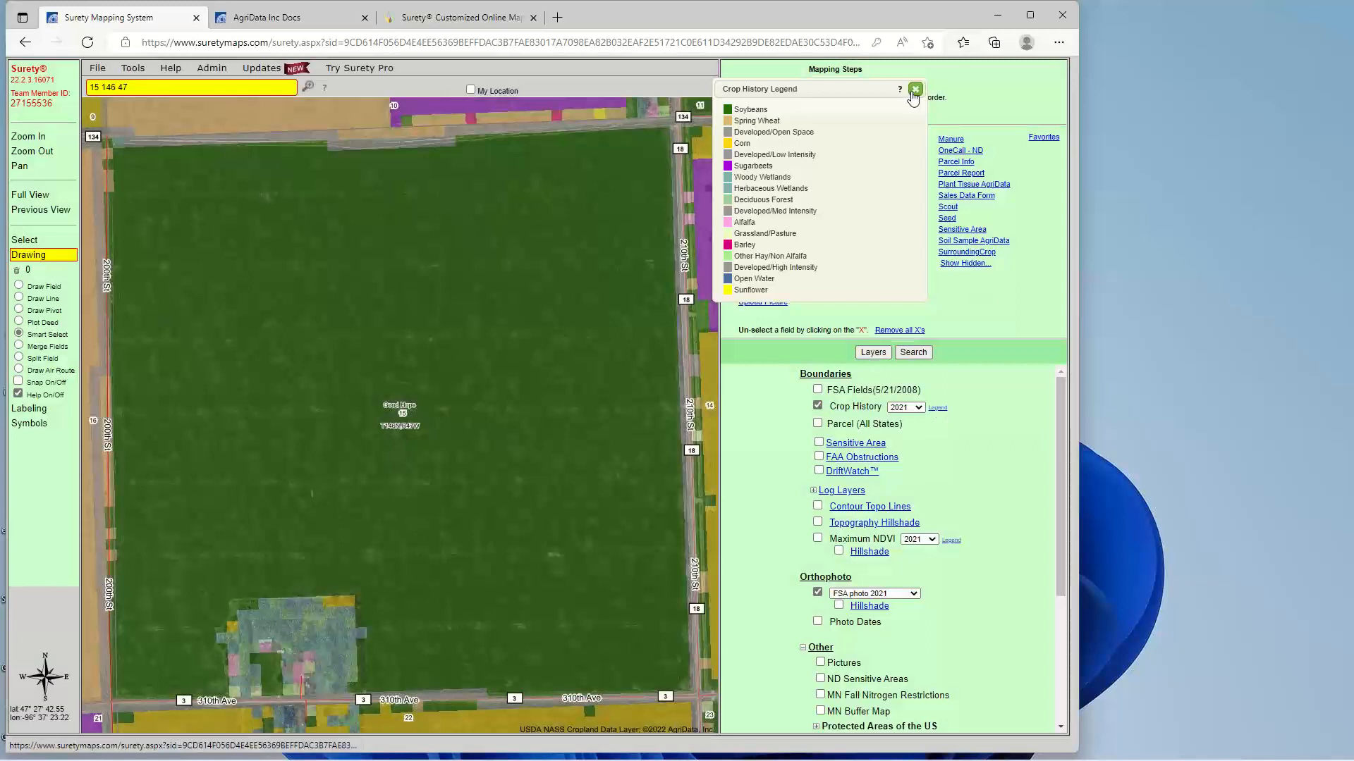
left_click(914, 90)
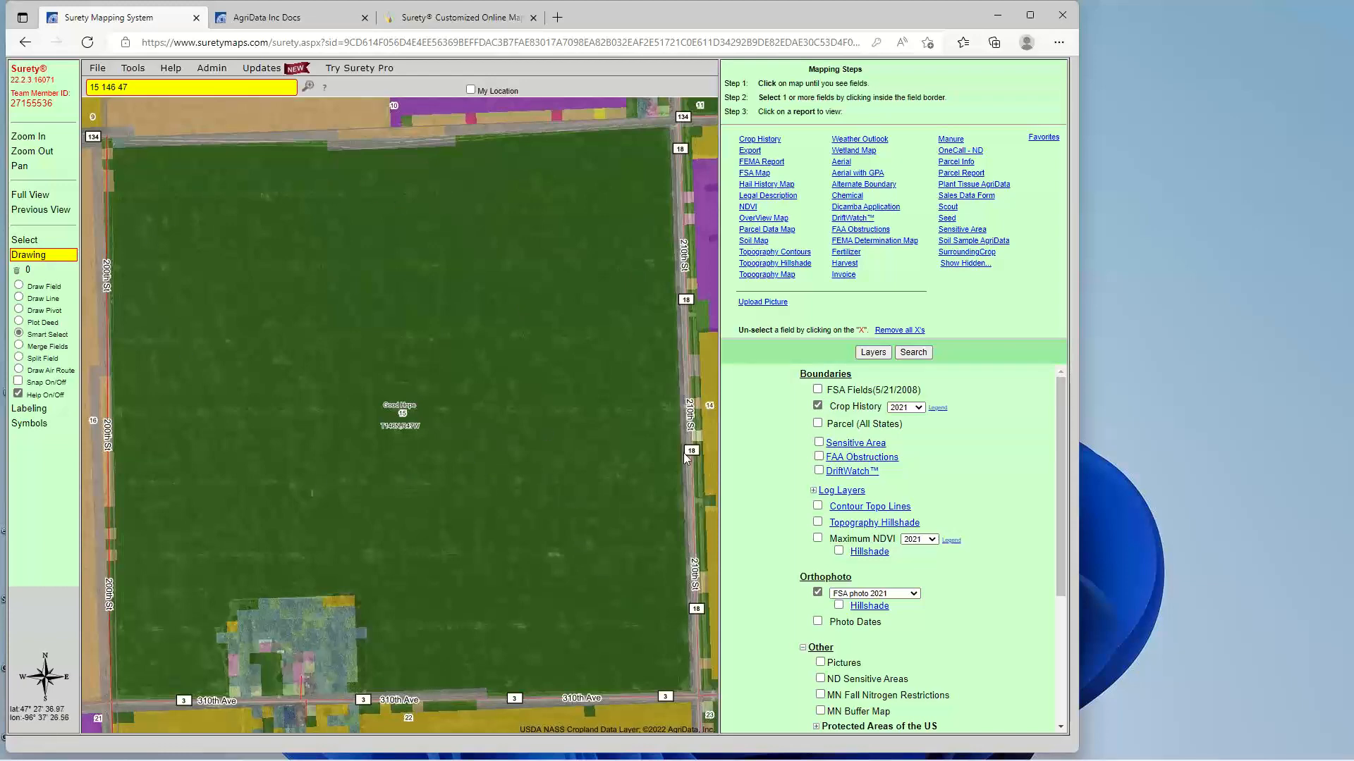
scroll(471, 391, "down", 1)
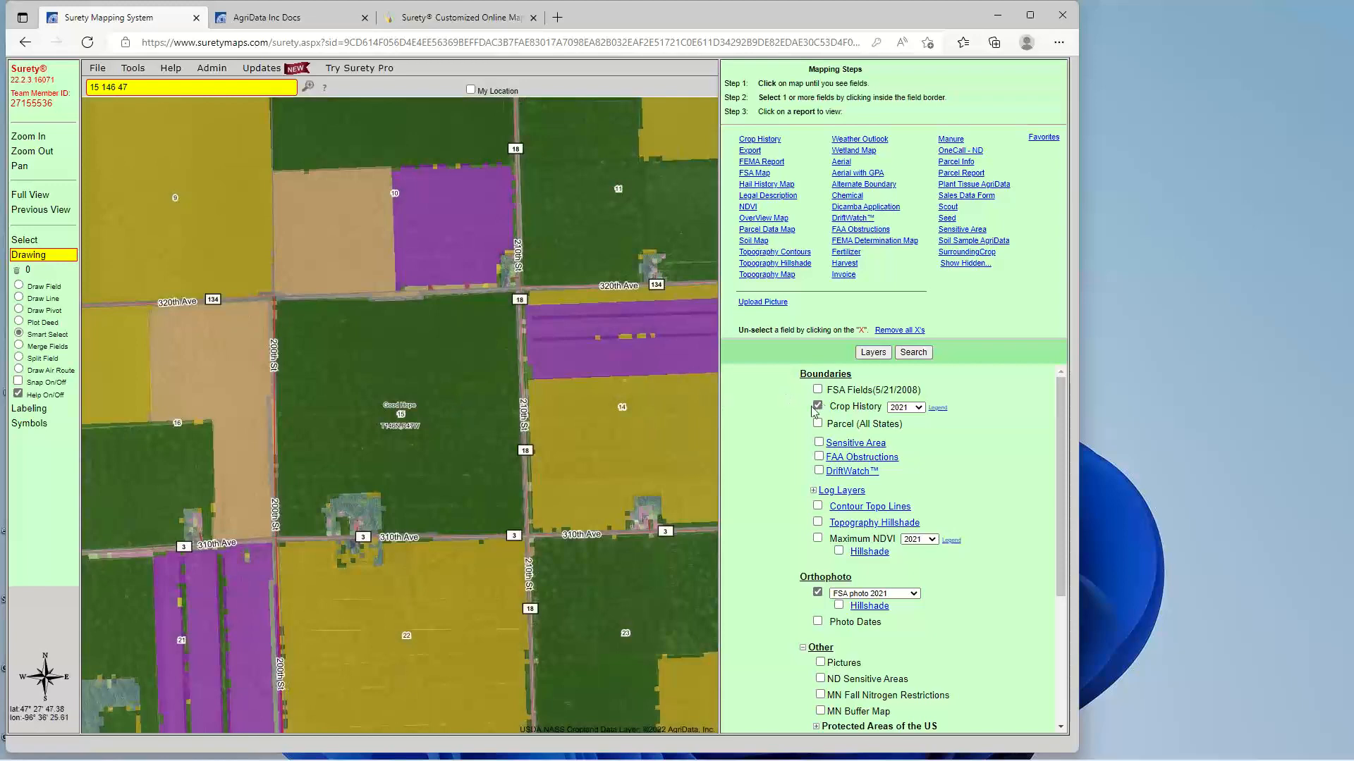
Turn off the Crop History layer, turn on the Parcel (All States) layer, and bring section 15 into close view.
left_click(817, 407)
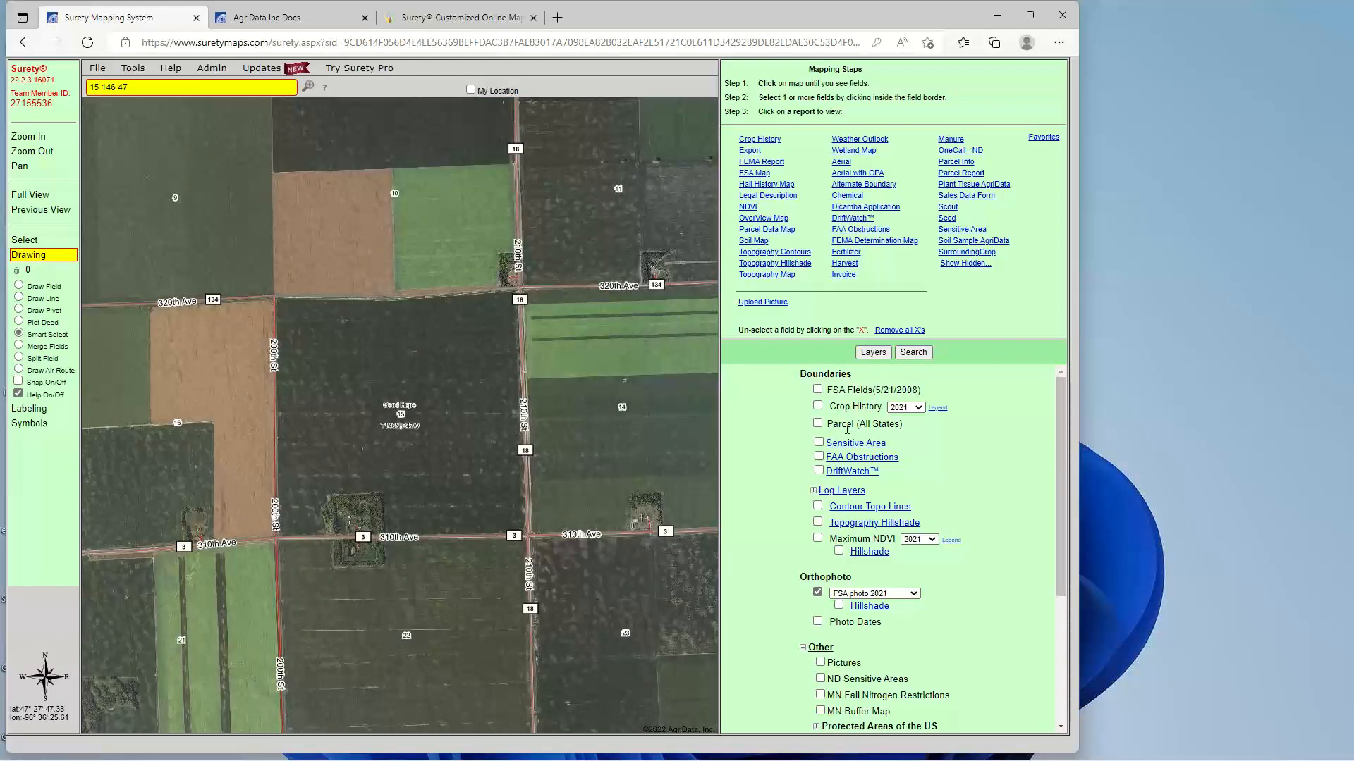
left_click(817, 424)
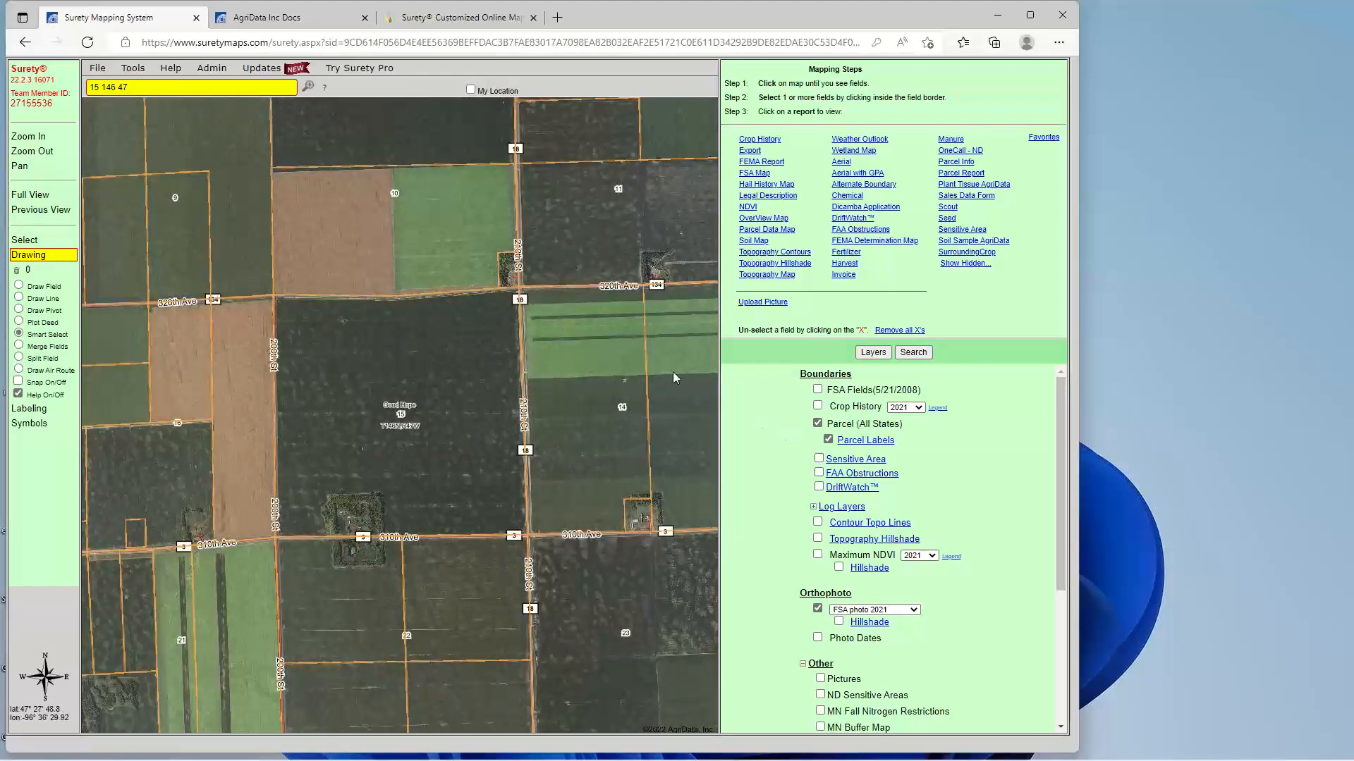
left_click(382, 416)
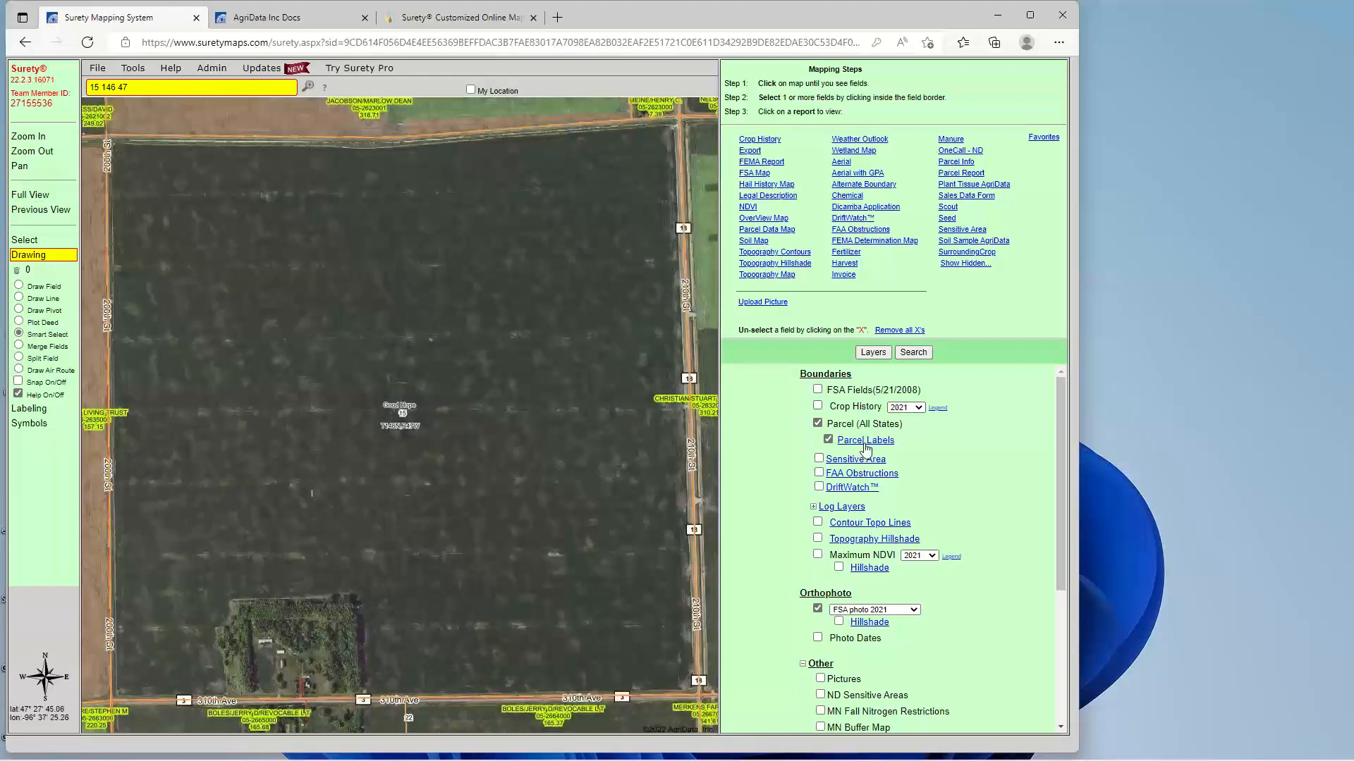
Review the general and label settings in the Parcel Labels layer properties, and close them without saving changes.
left_click(865, 440)
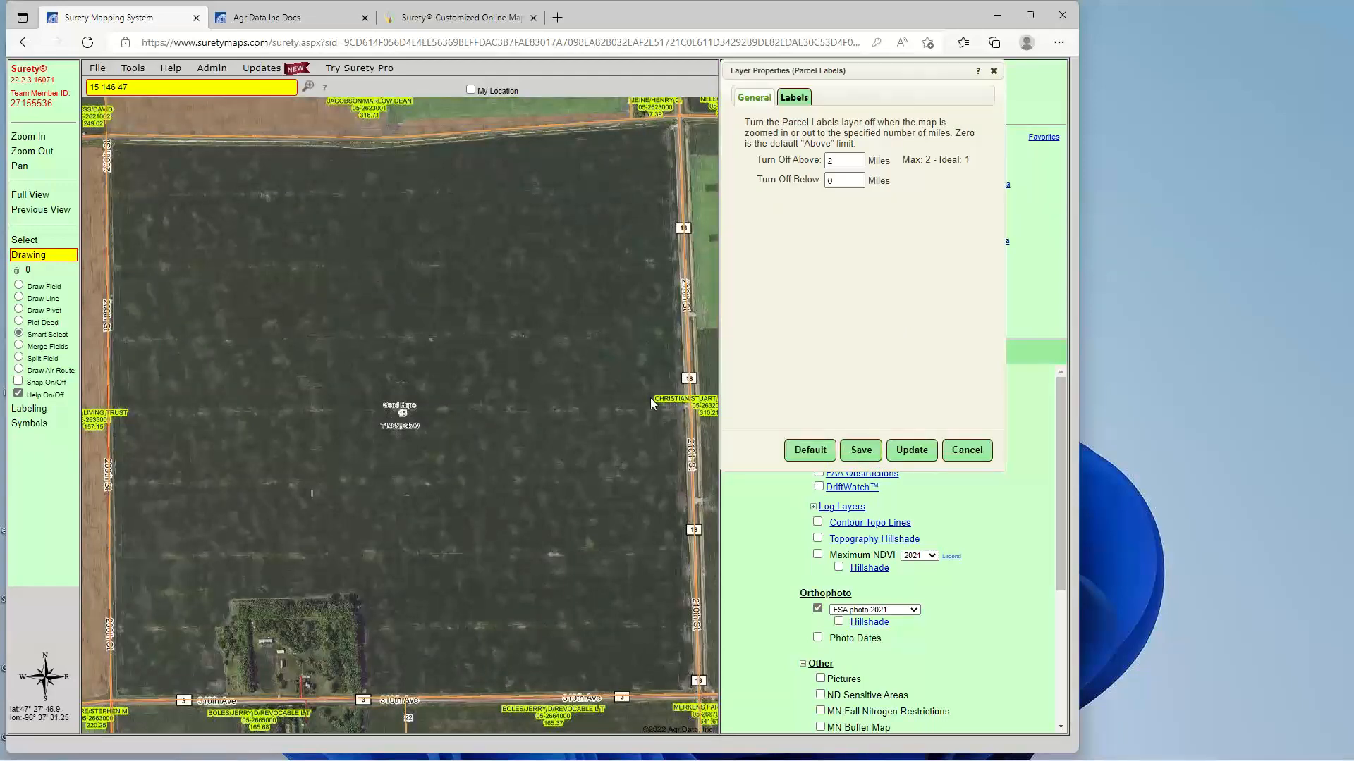
left_click(932, 445)
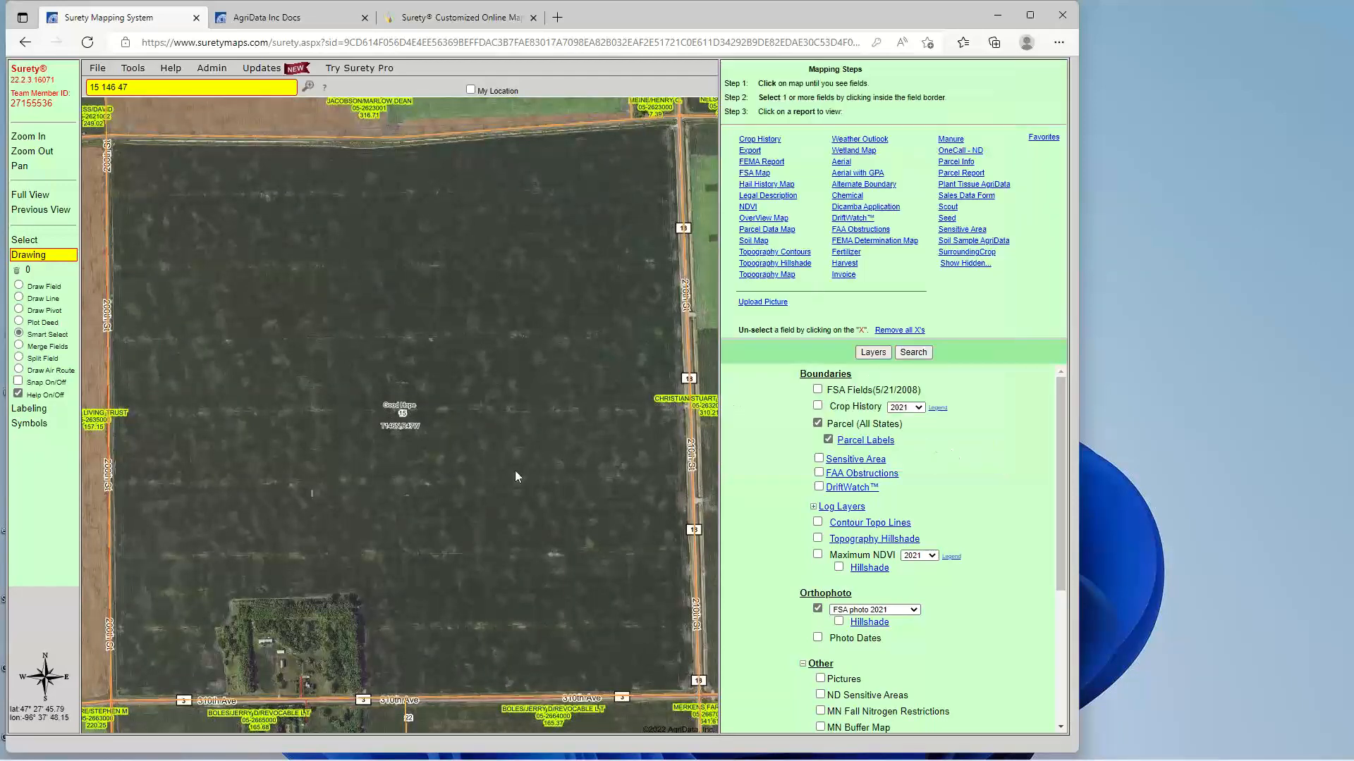
left_click(877, 442)
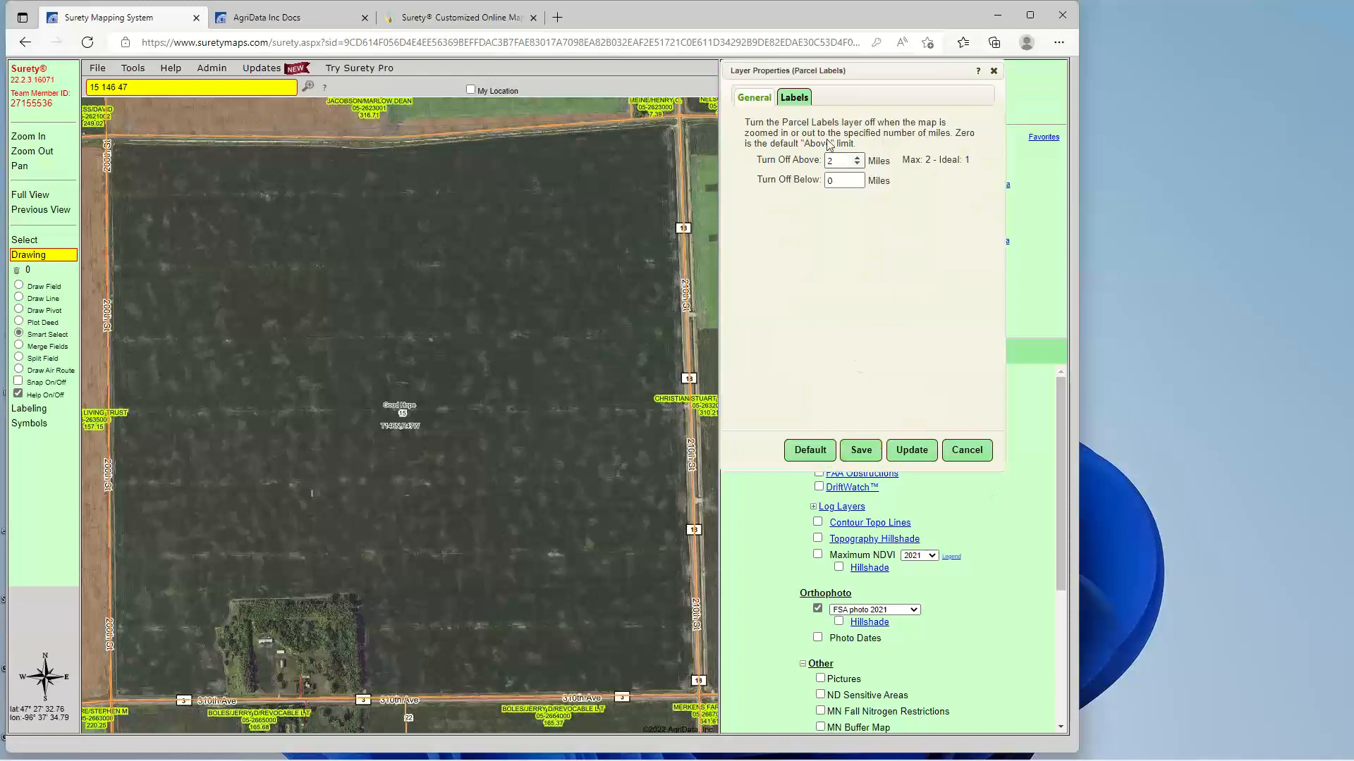
left_click(794, 96)
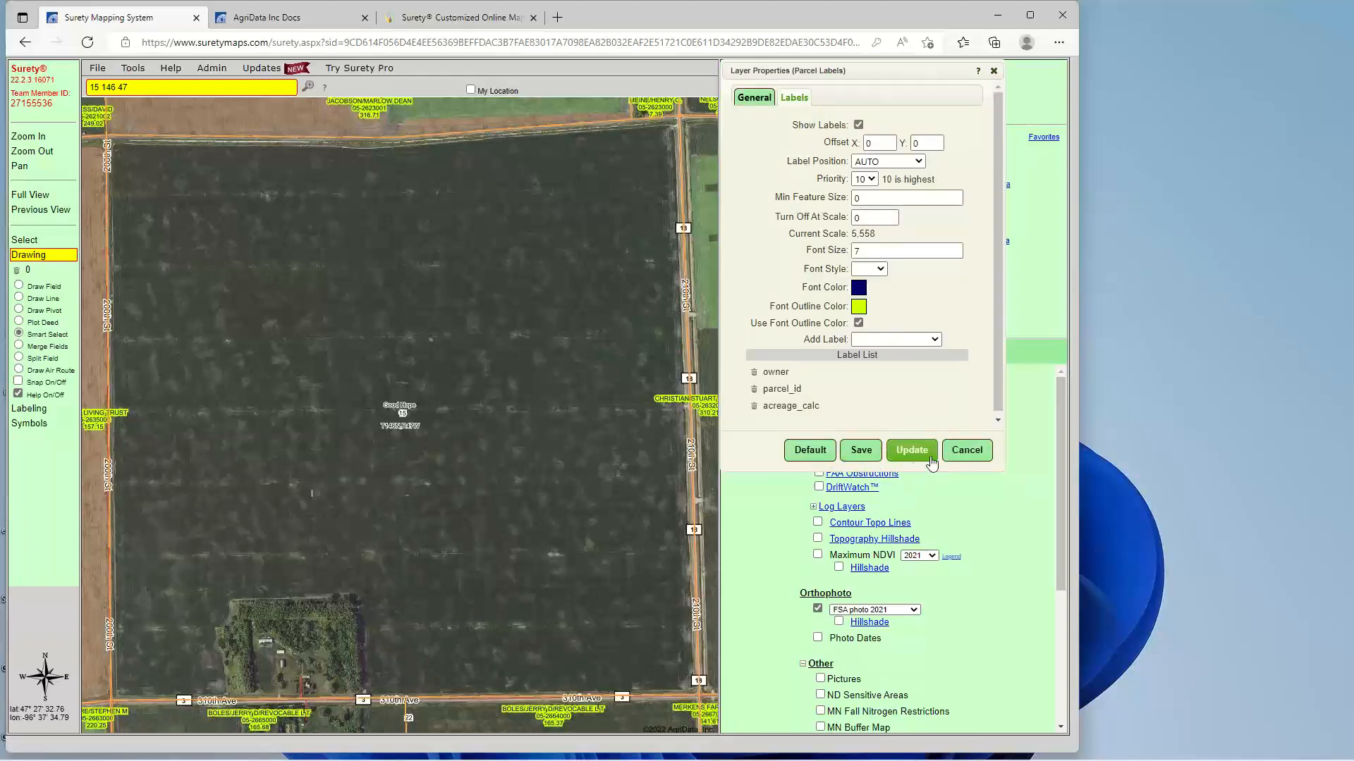
left_click(958, 452)
Inspect the parcel label at the centre of section 15, and turn off the Parcel (All States) layer.
left_click(385, 417)
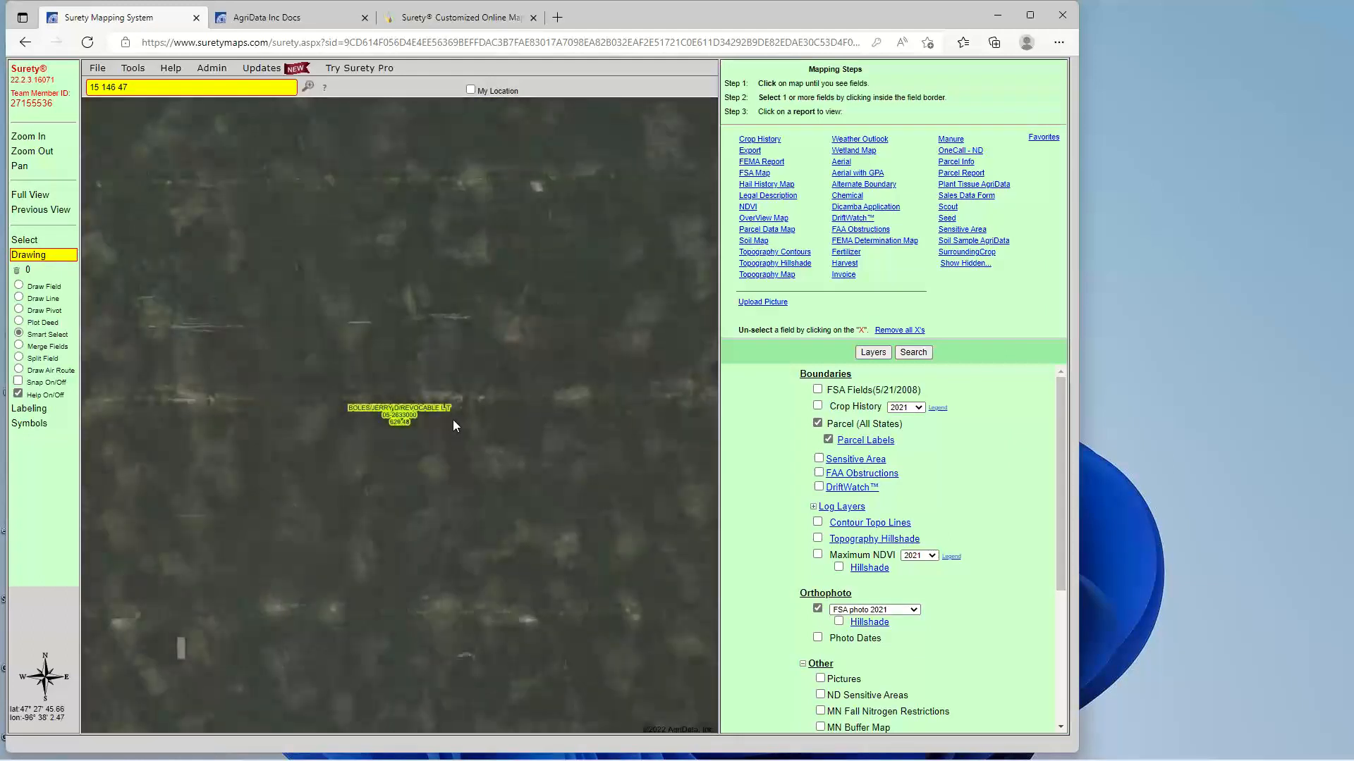
left_click(440, 424)
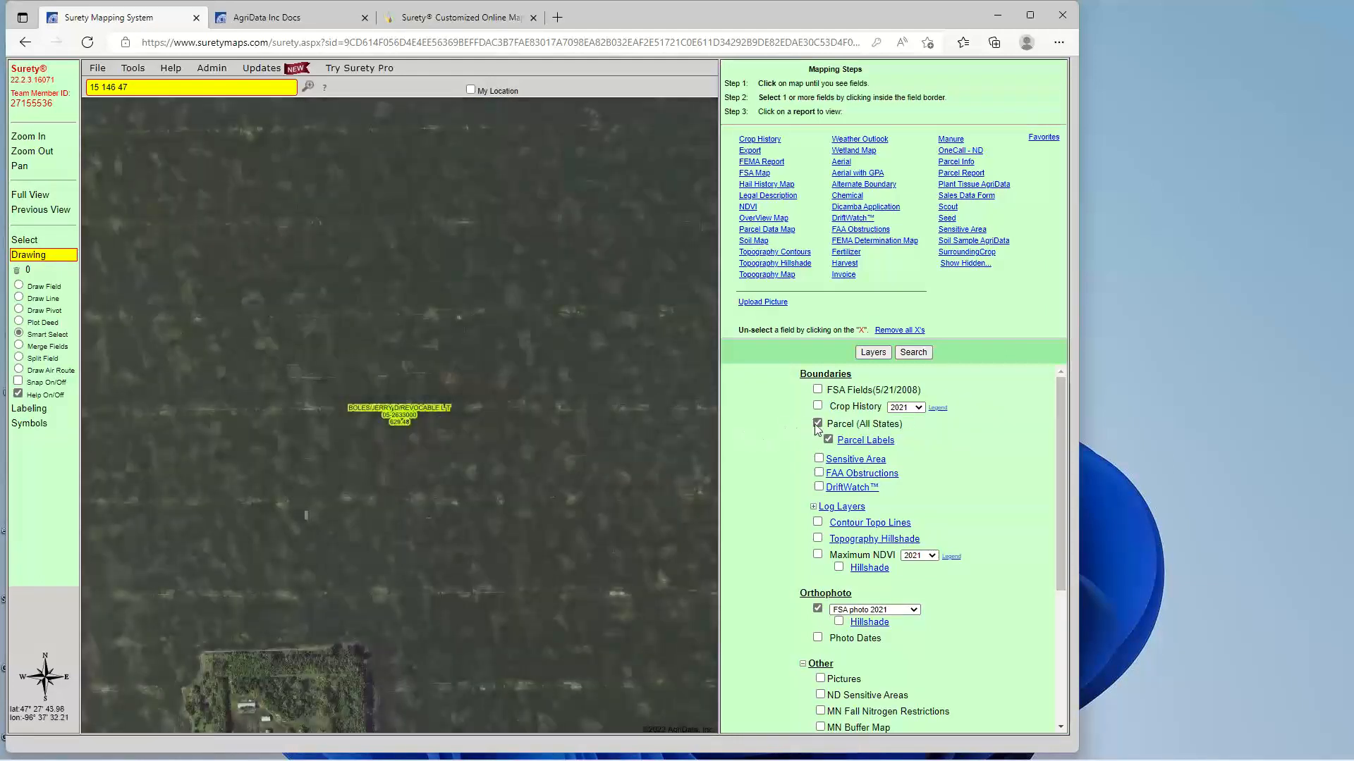
left_click(817, 423)
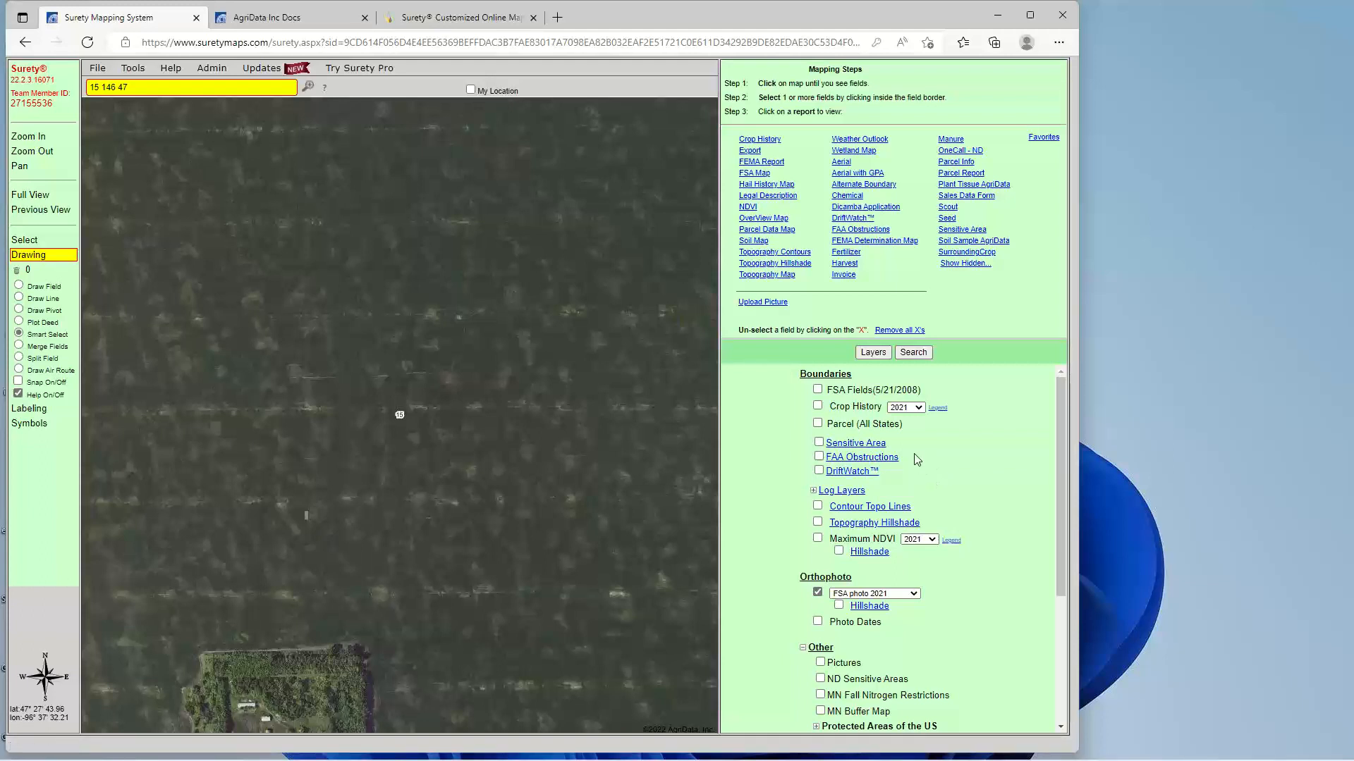
Turn the Contour Topo Lines layer on to view the field's contours, and turn it off again.
scroll(917, 460, "down", 2)
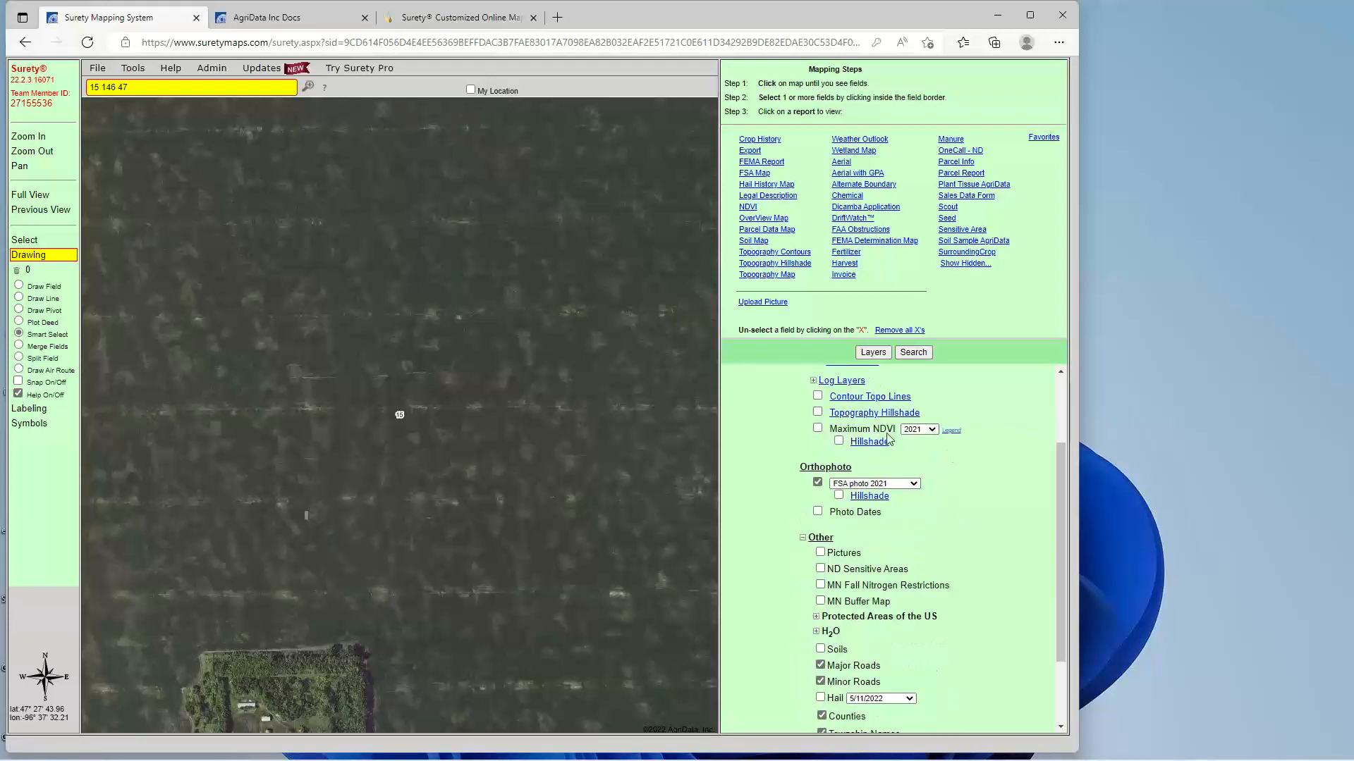
left_click(818, 396)
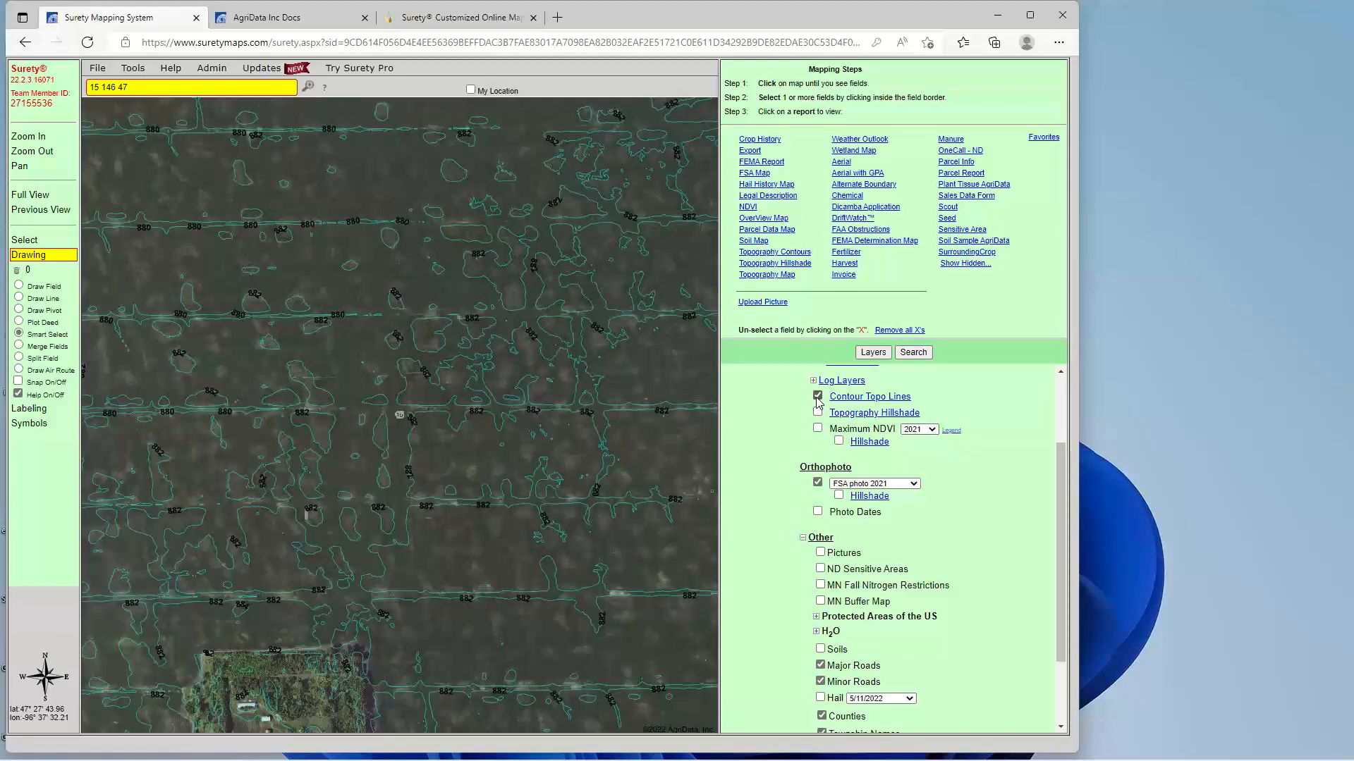
left_click(818, 397)
Turn on the Topography Hillshade layer, examine it over the sections around section 15, and turn it off.
left_click(818, 412)
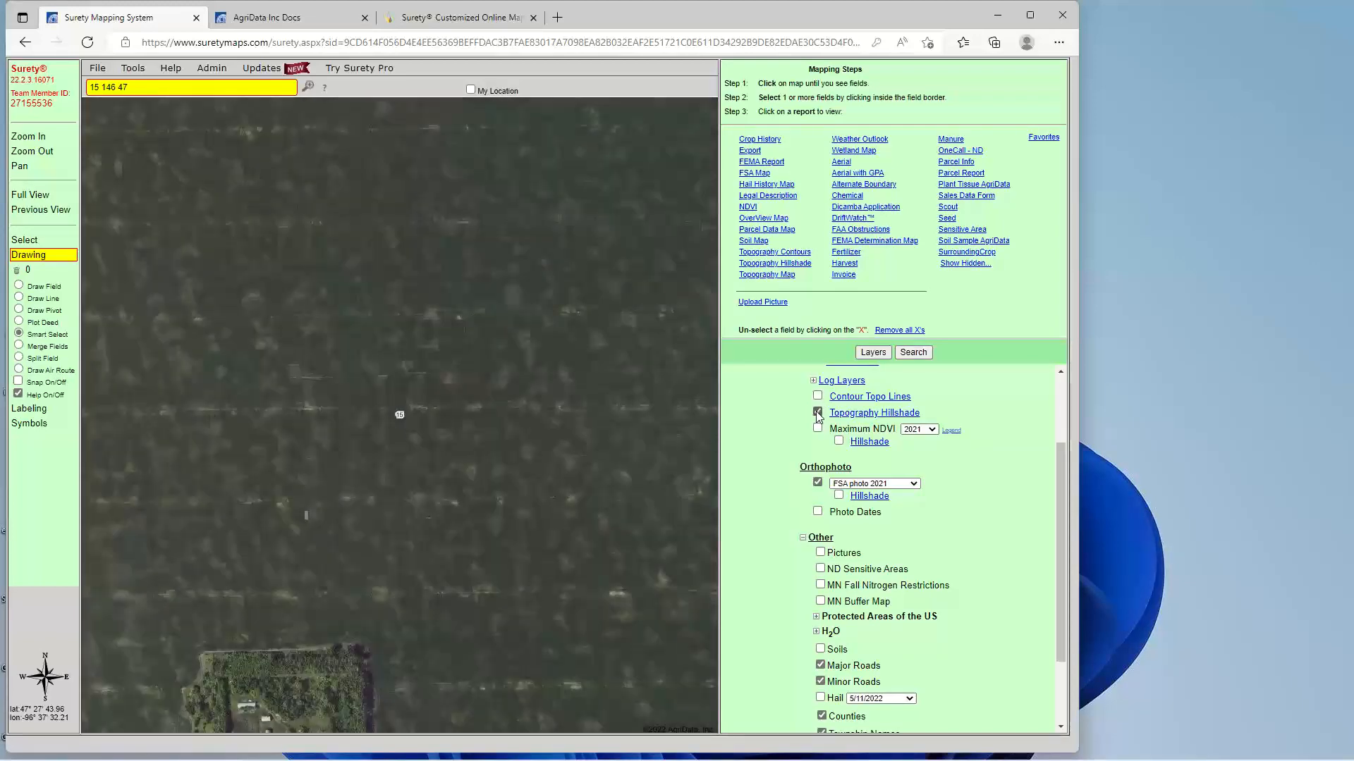
scroll(428, 419, "down", 2)
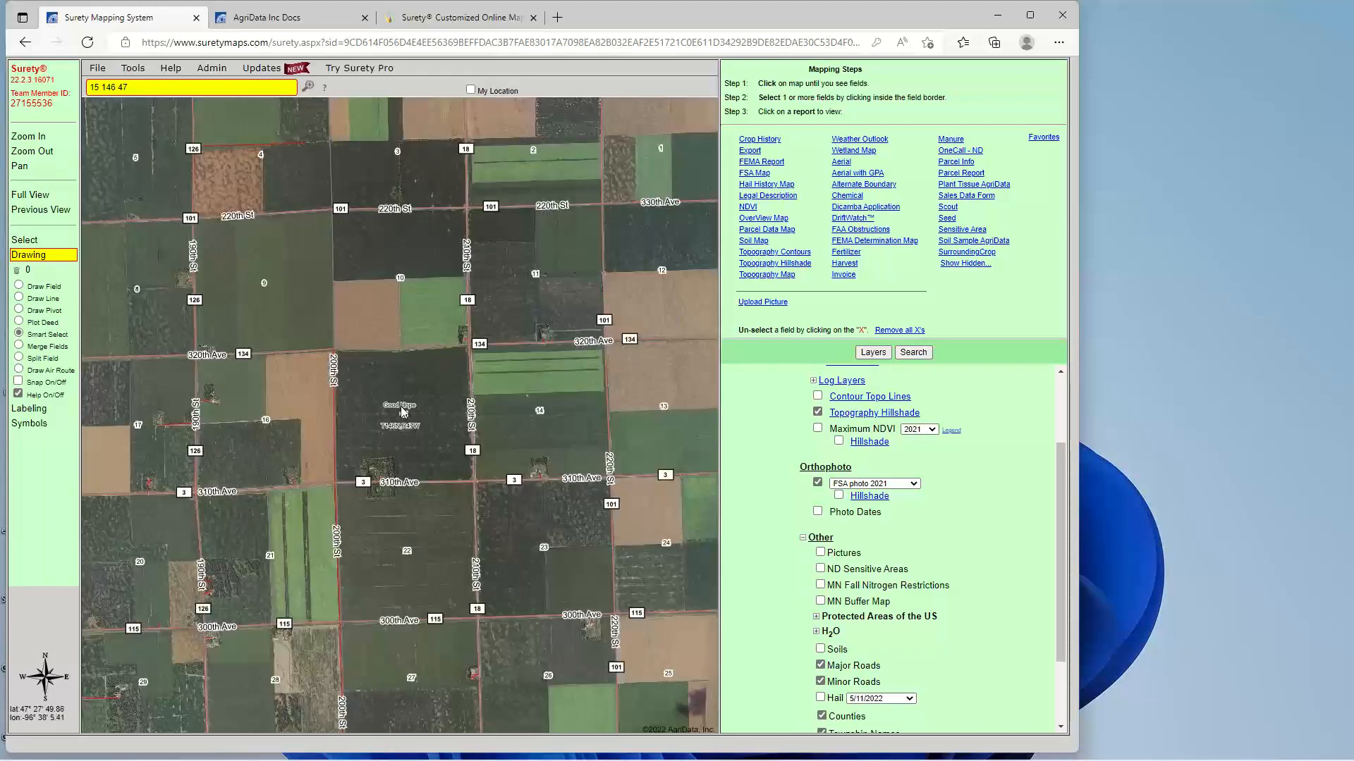
left_click(42, 136)
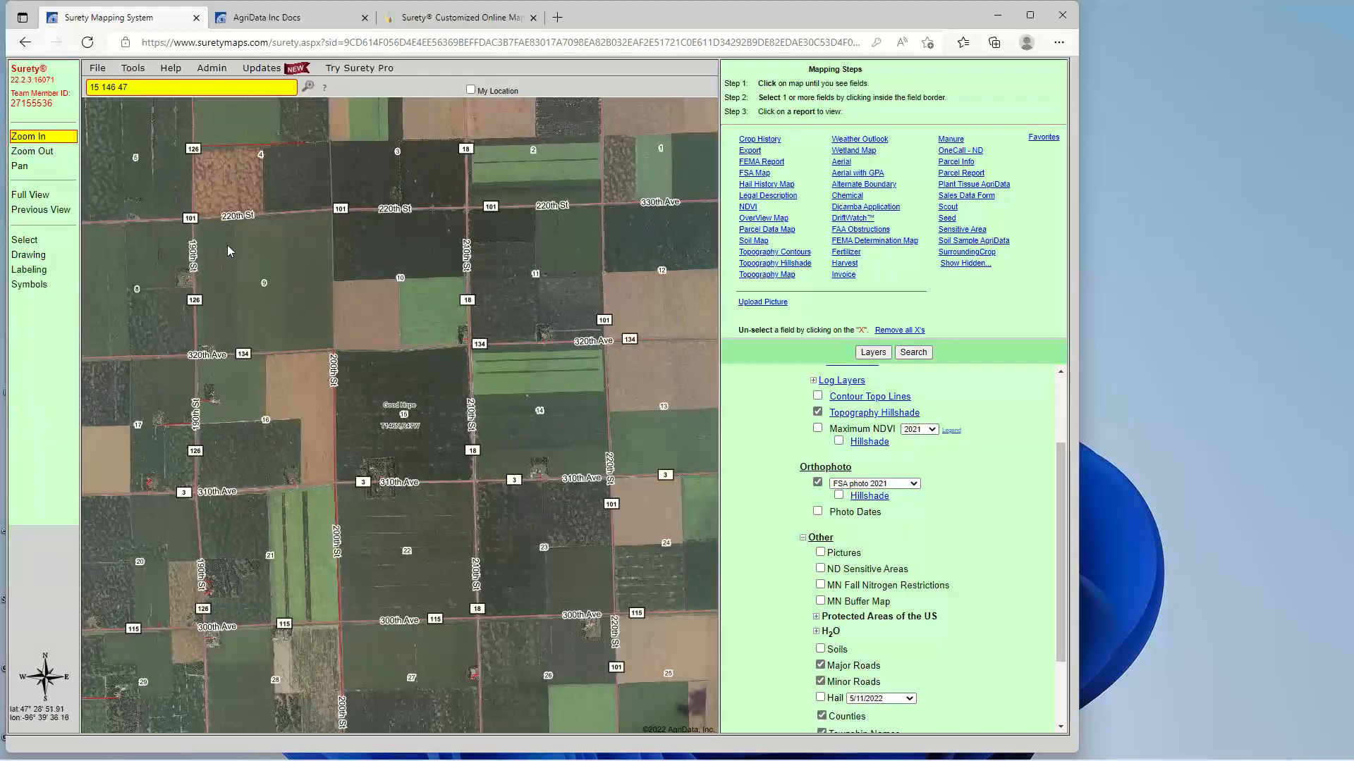
left_click_drag(202, 226, 615, 606)
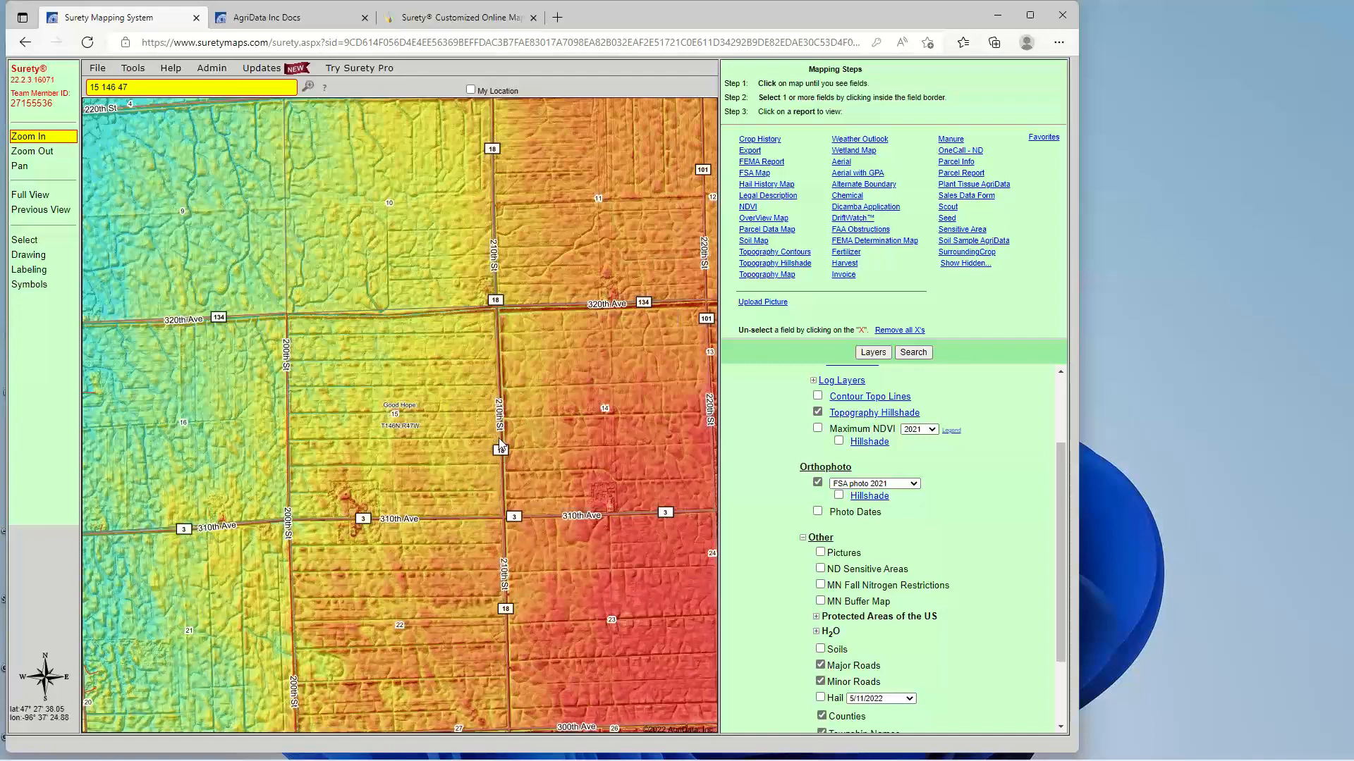
left_click(818, 412)
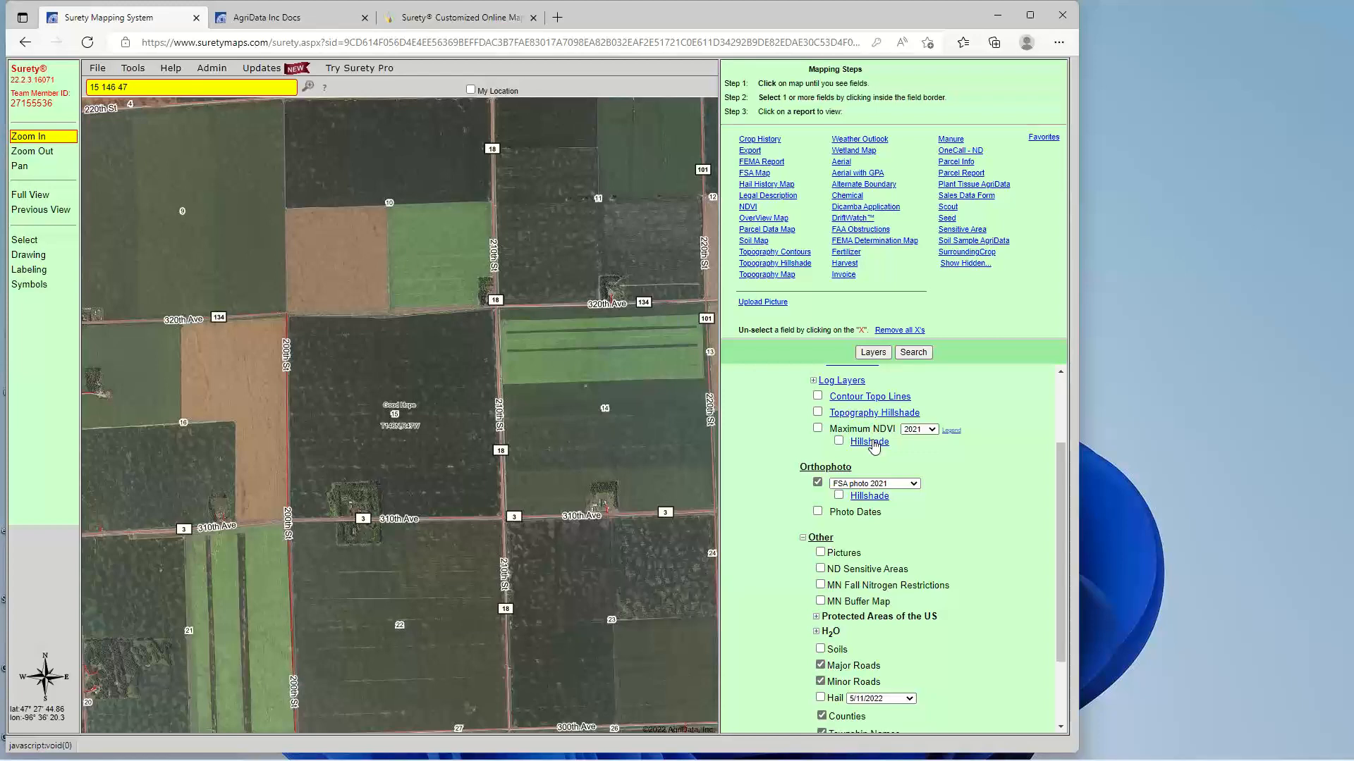
Activate the drawing tools, and open and close the How To Videos window.
scroll(440, 404, "down", 1)
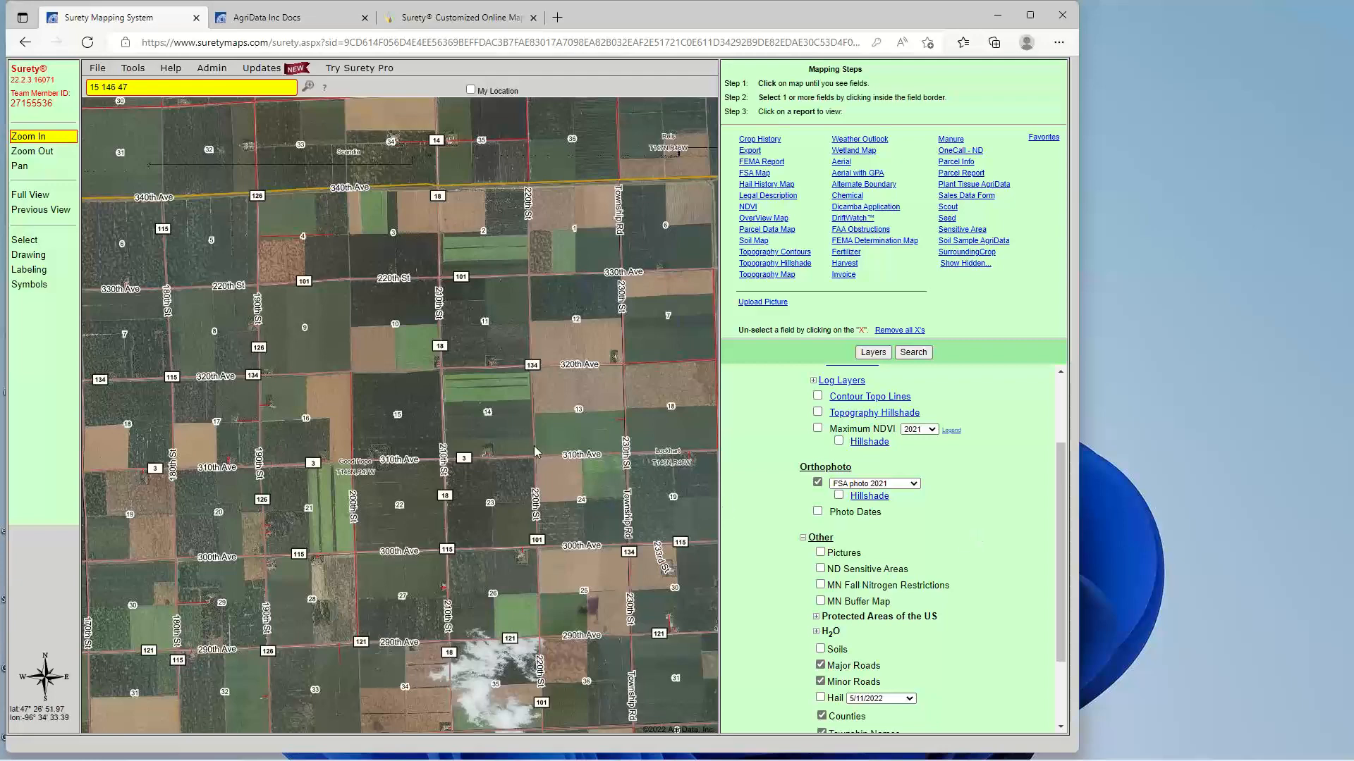
left_click(27, 256)
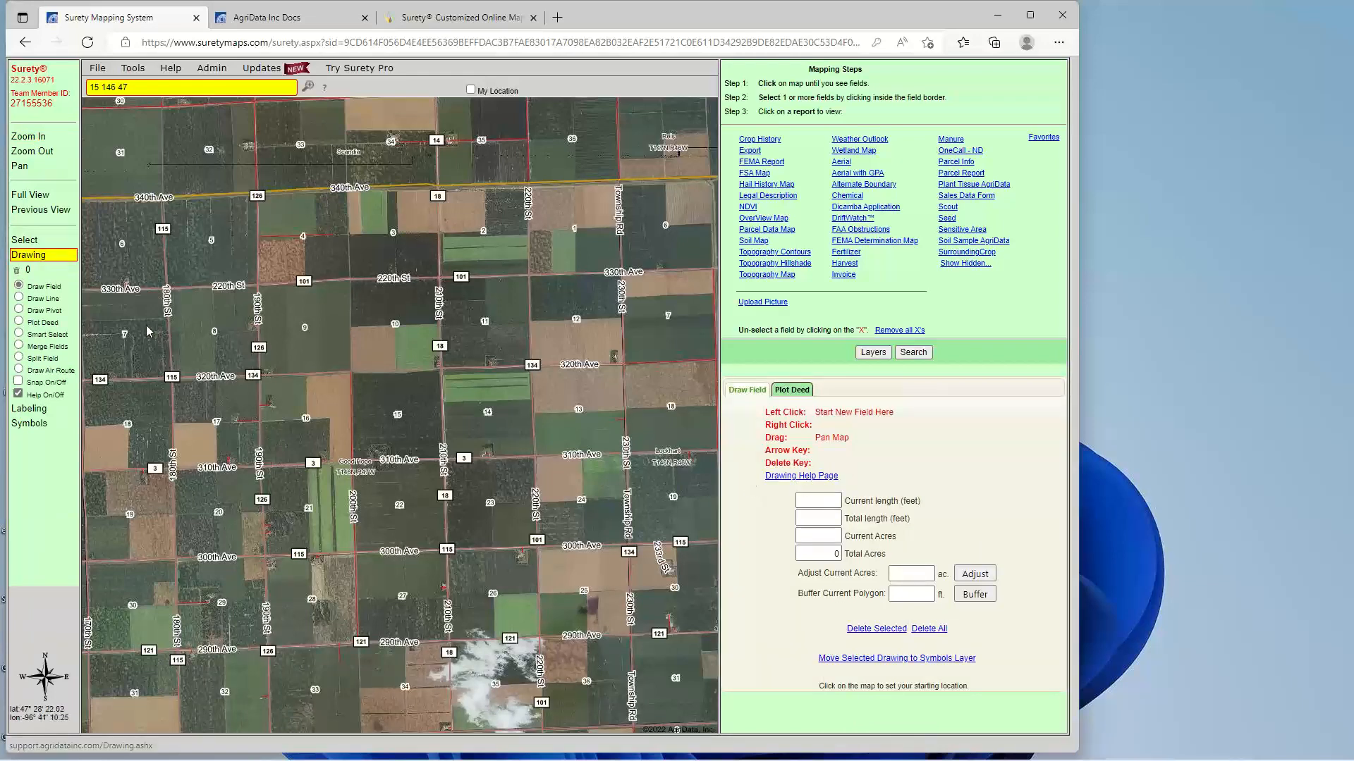
left_click(210, 69)
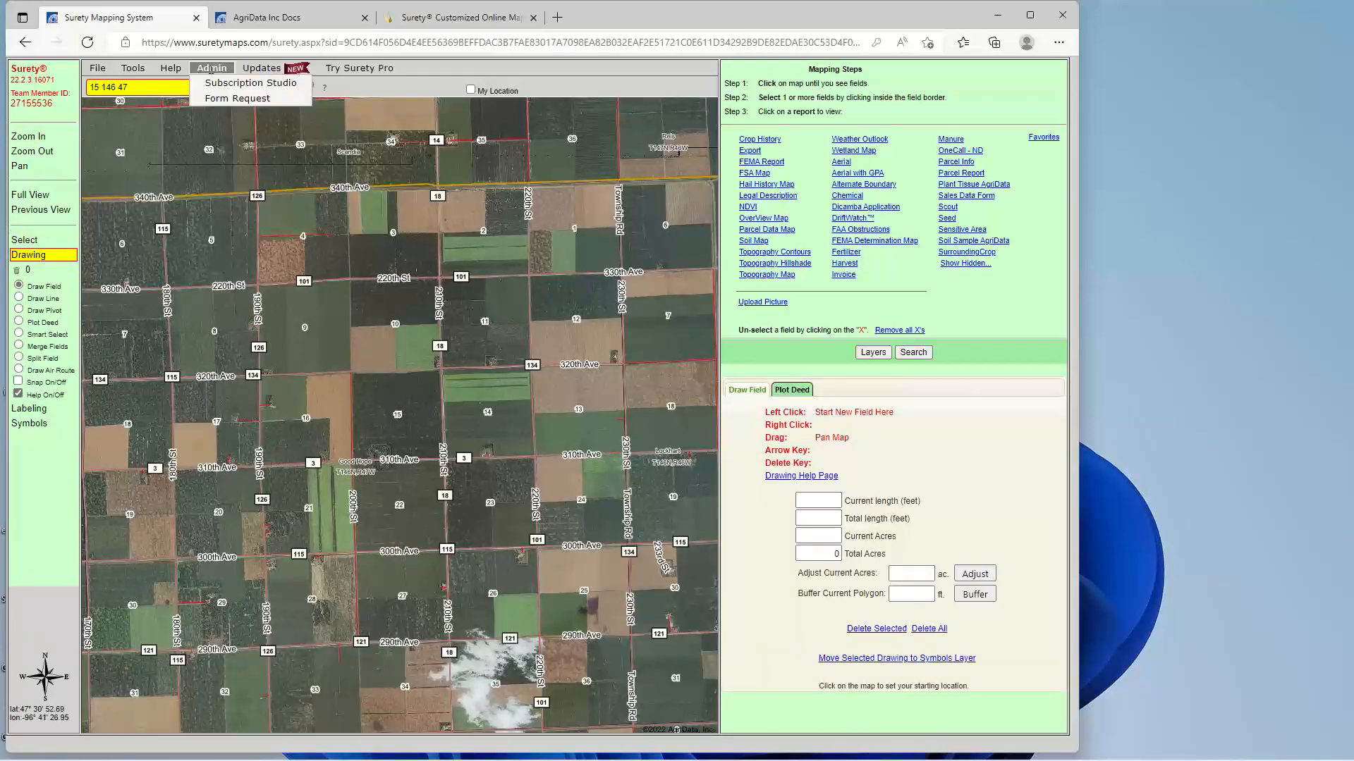
mouse_move(172, 68)
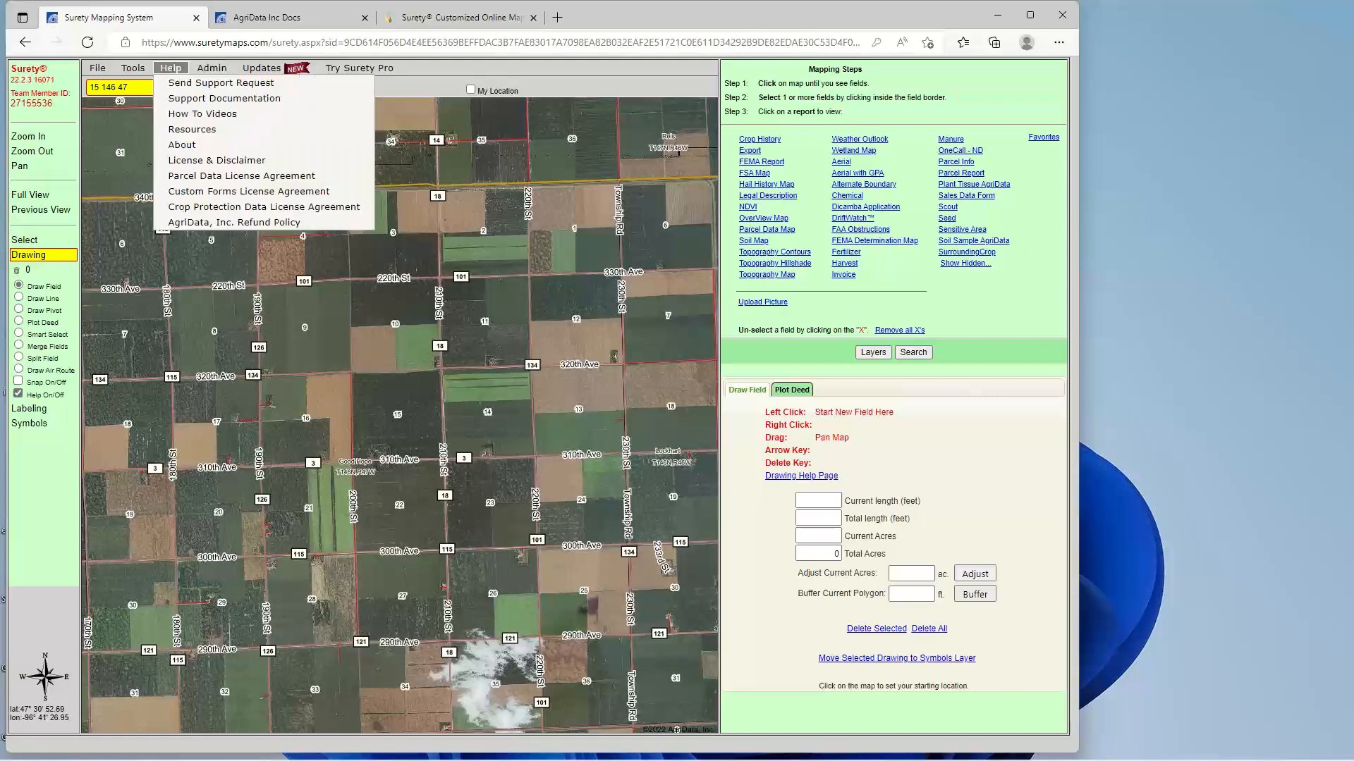
left_click(196, 117)
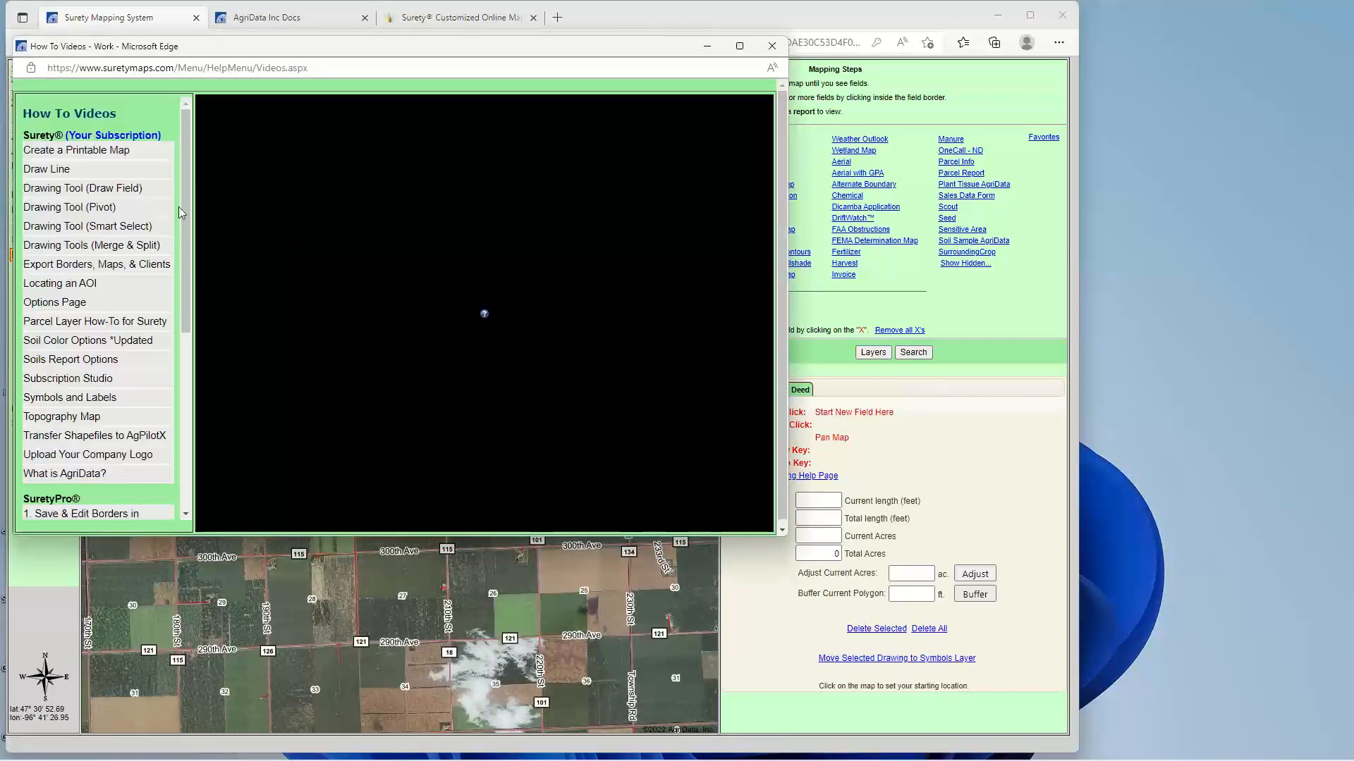
left_click(771, 46)
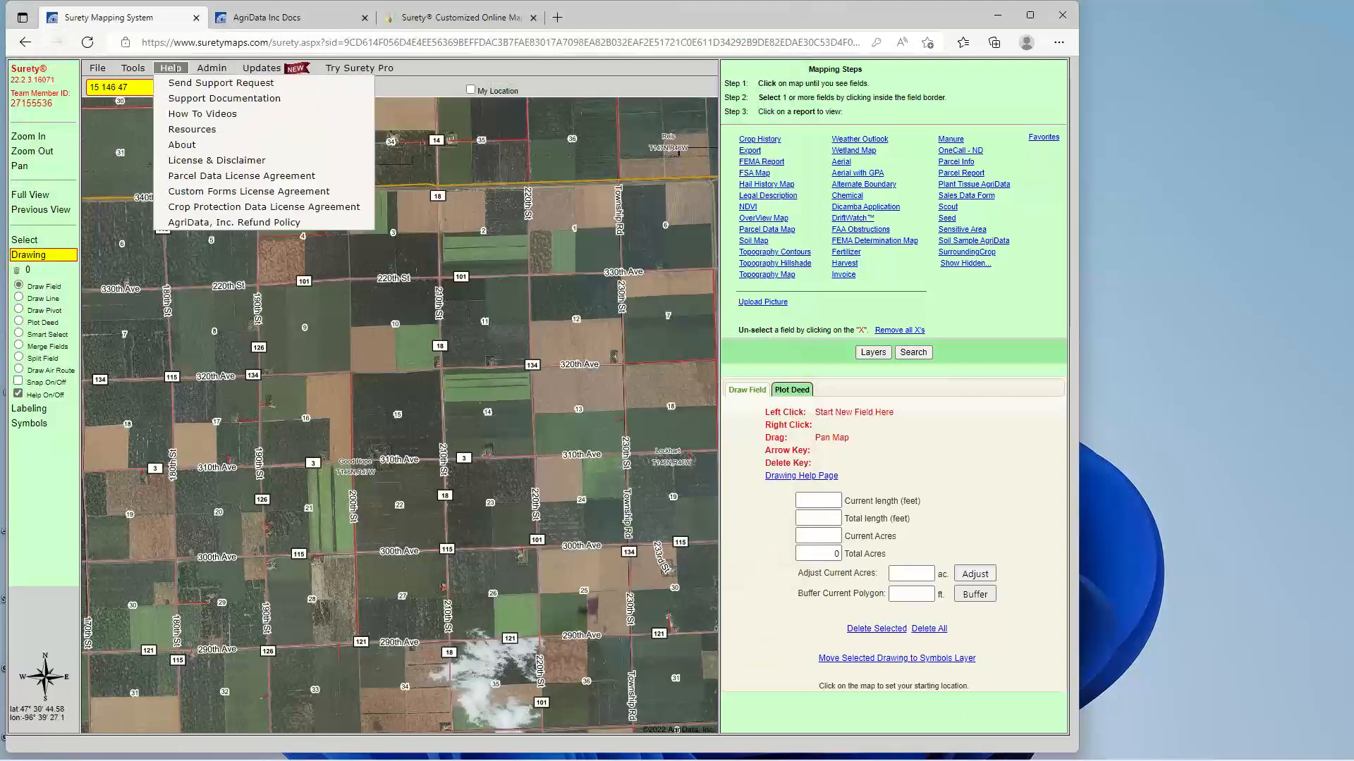
View the AgriData Inc. Docs support page, open the full docs site from it, and close that site again.
left_click(234, 102)
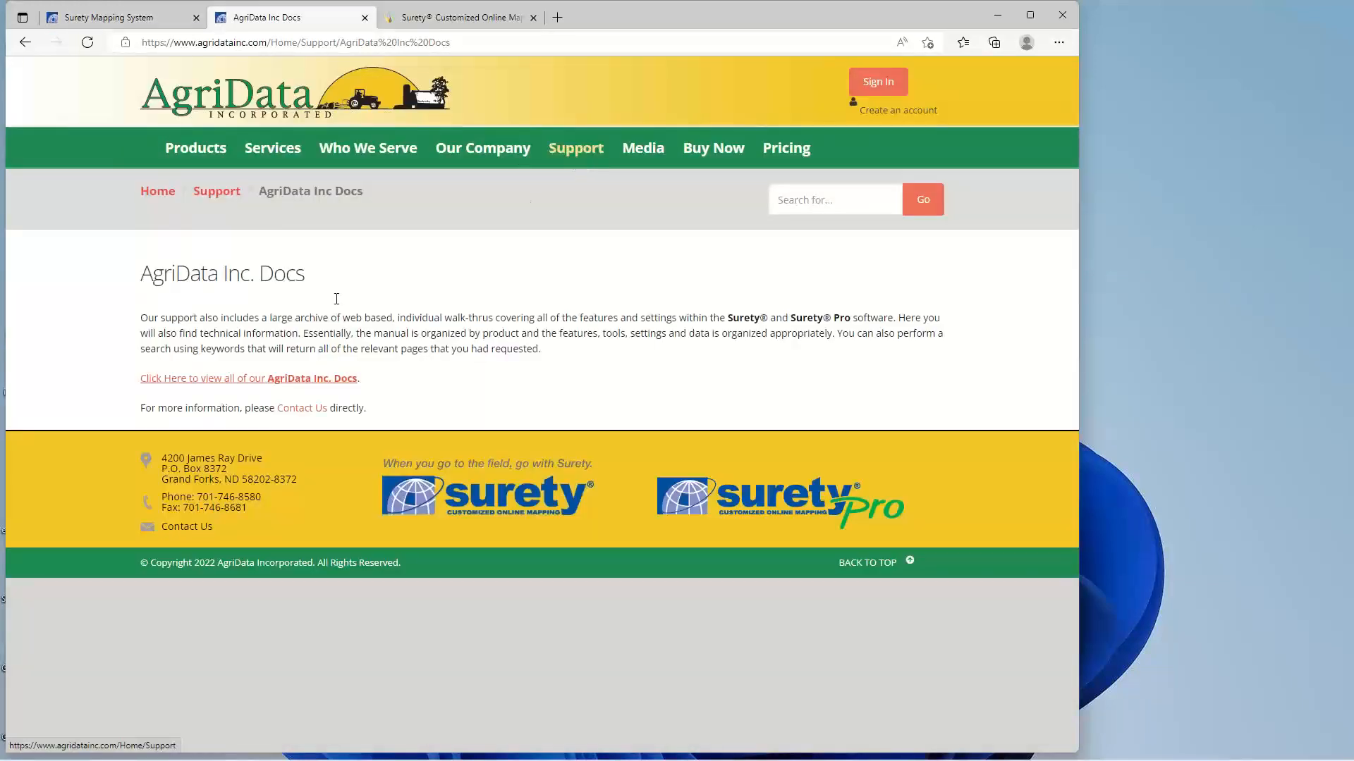
left_click(568, 154)
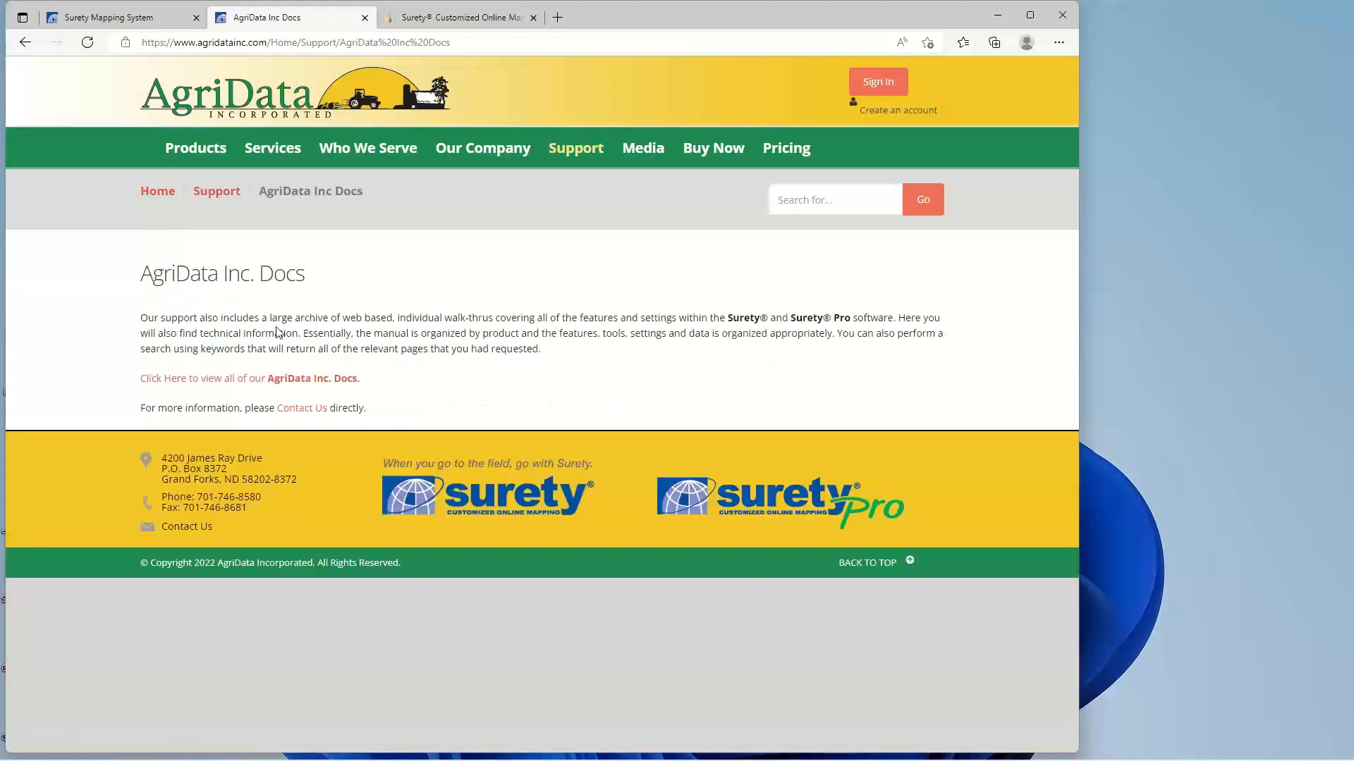
left_click(298, 381)
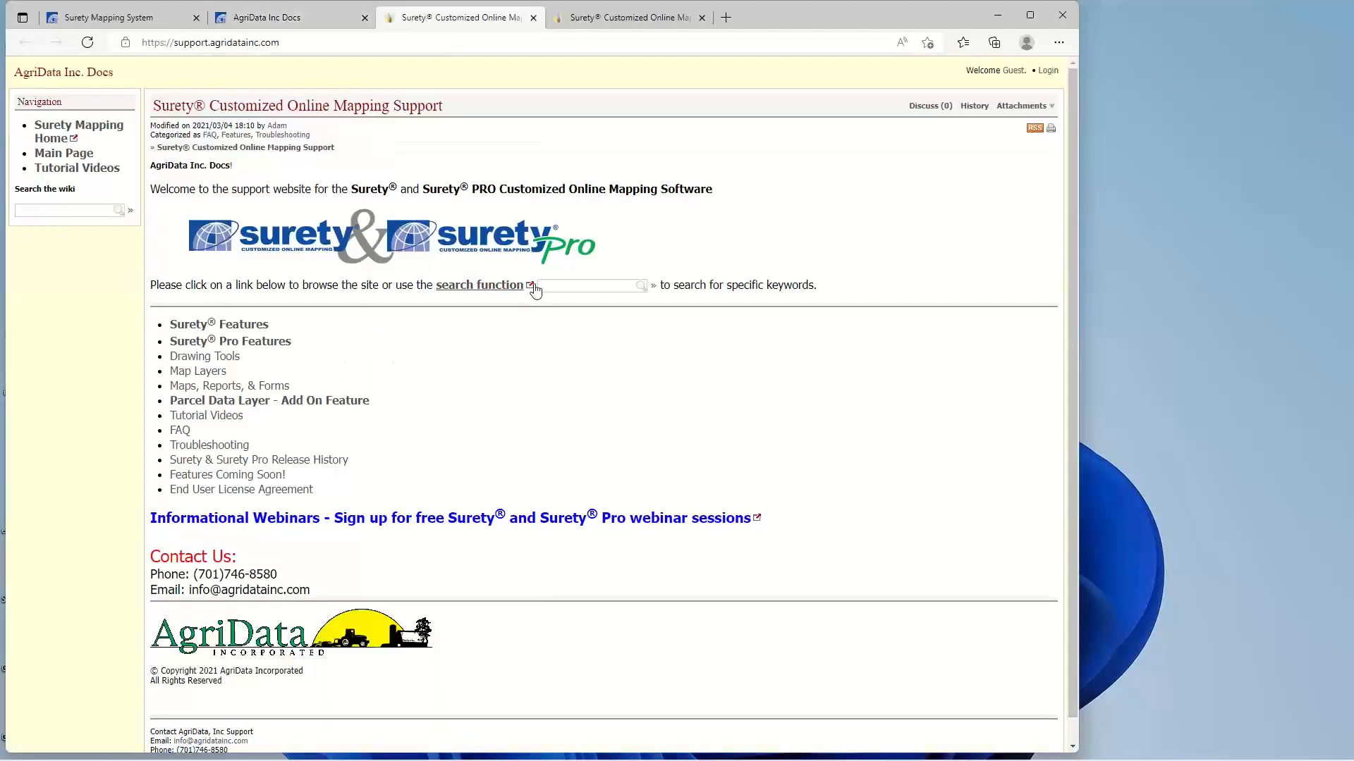
left_click(533, 18)
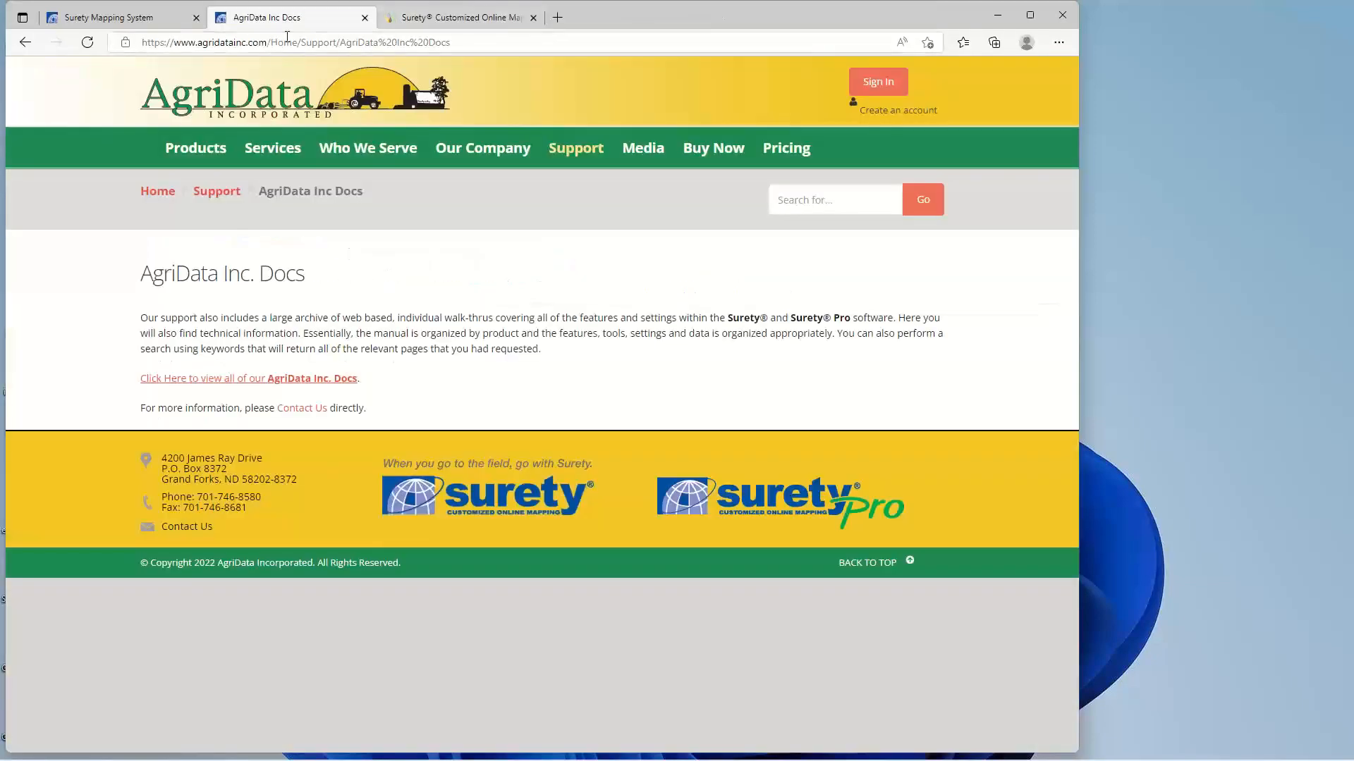
Return to the mapping page, open its Support Documentation, and close the duplicate support site tab.
left_click(164, 19)
left_click(170, 69)
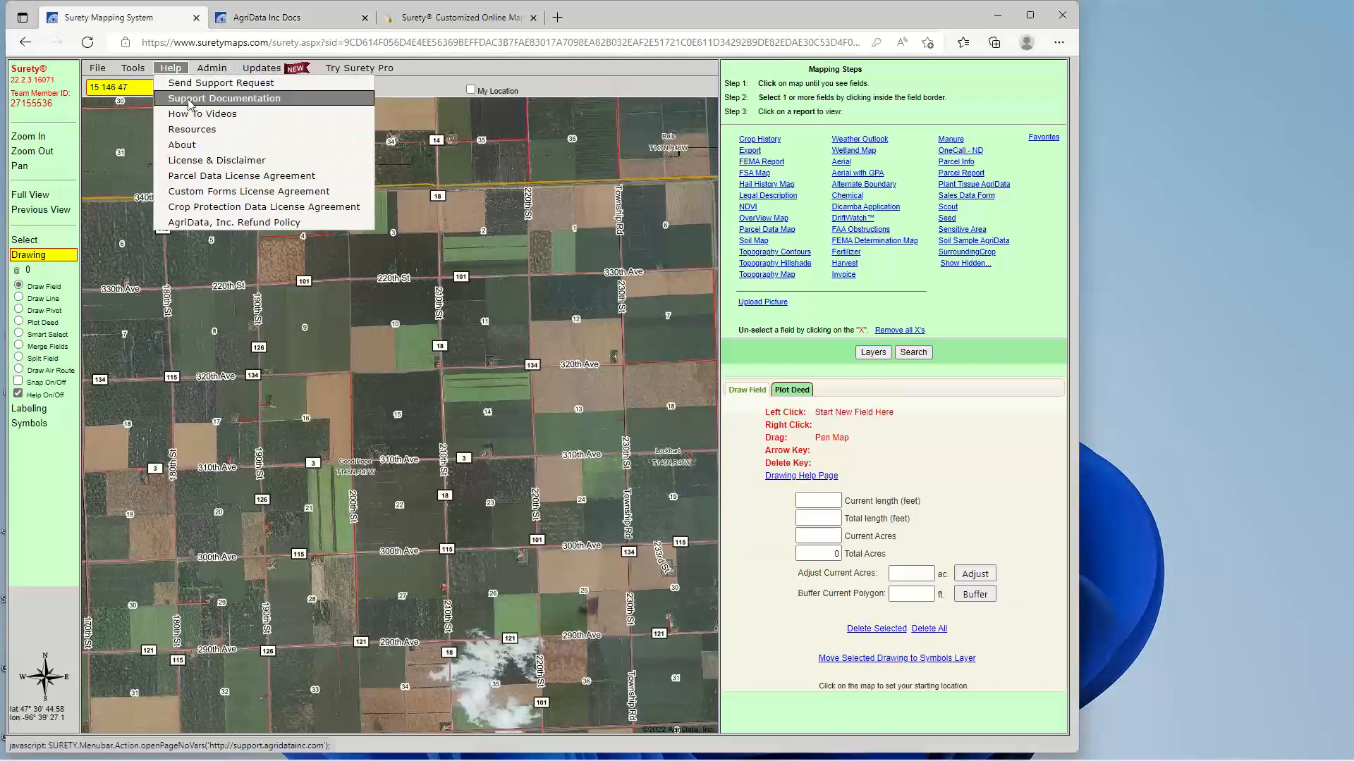
left_click(186, 99)
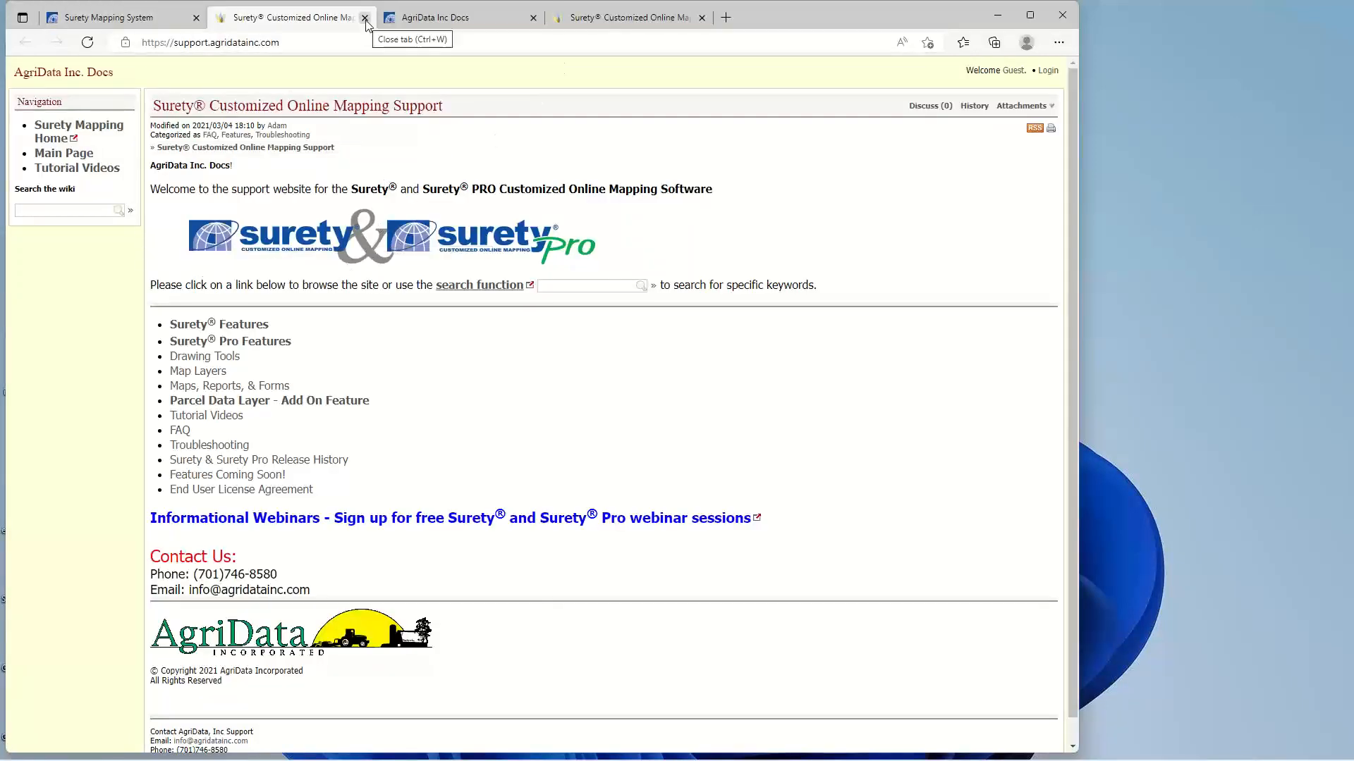
left_click(635, 18)
left_click(701, 17)
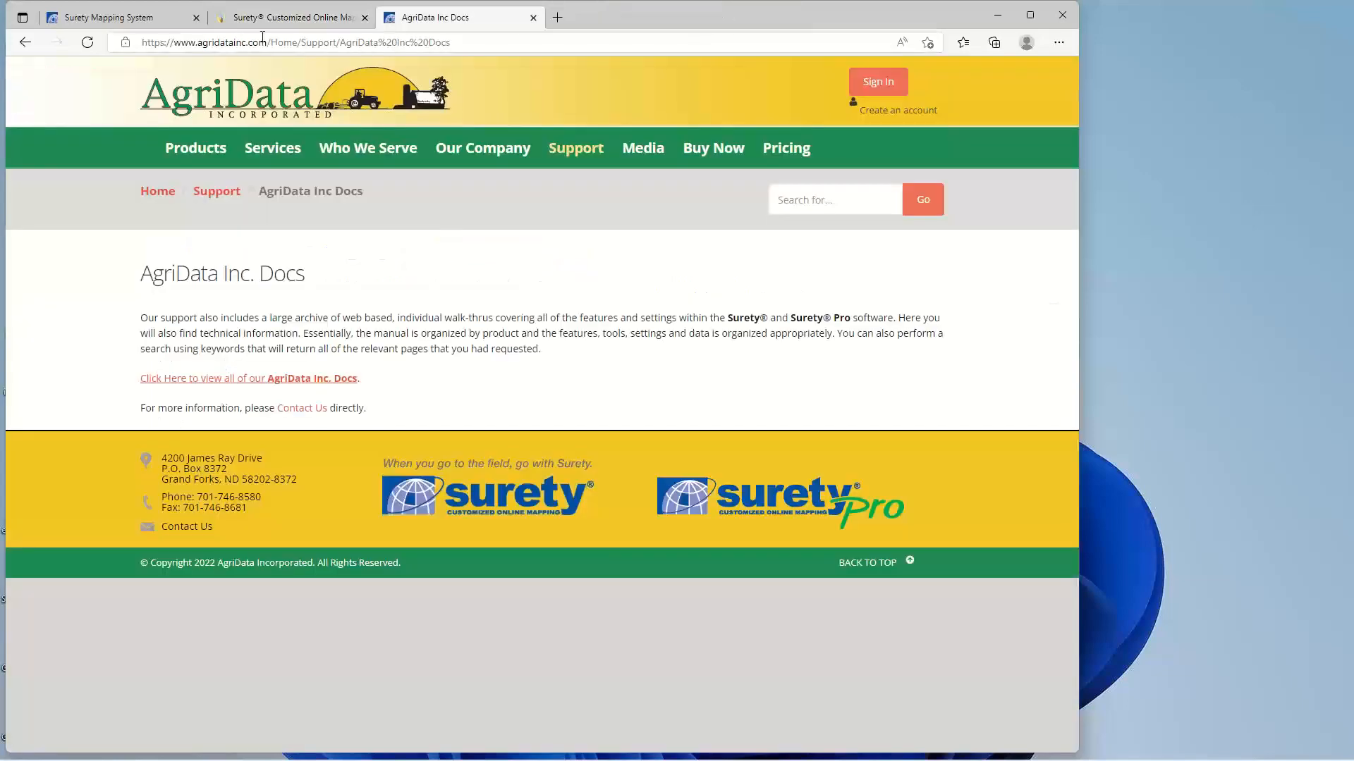
Search the AgriData Inc. Docs support wiki for "Soils".
left_click(278, 17)
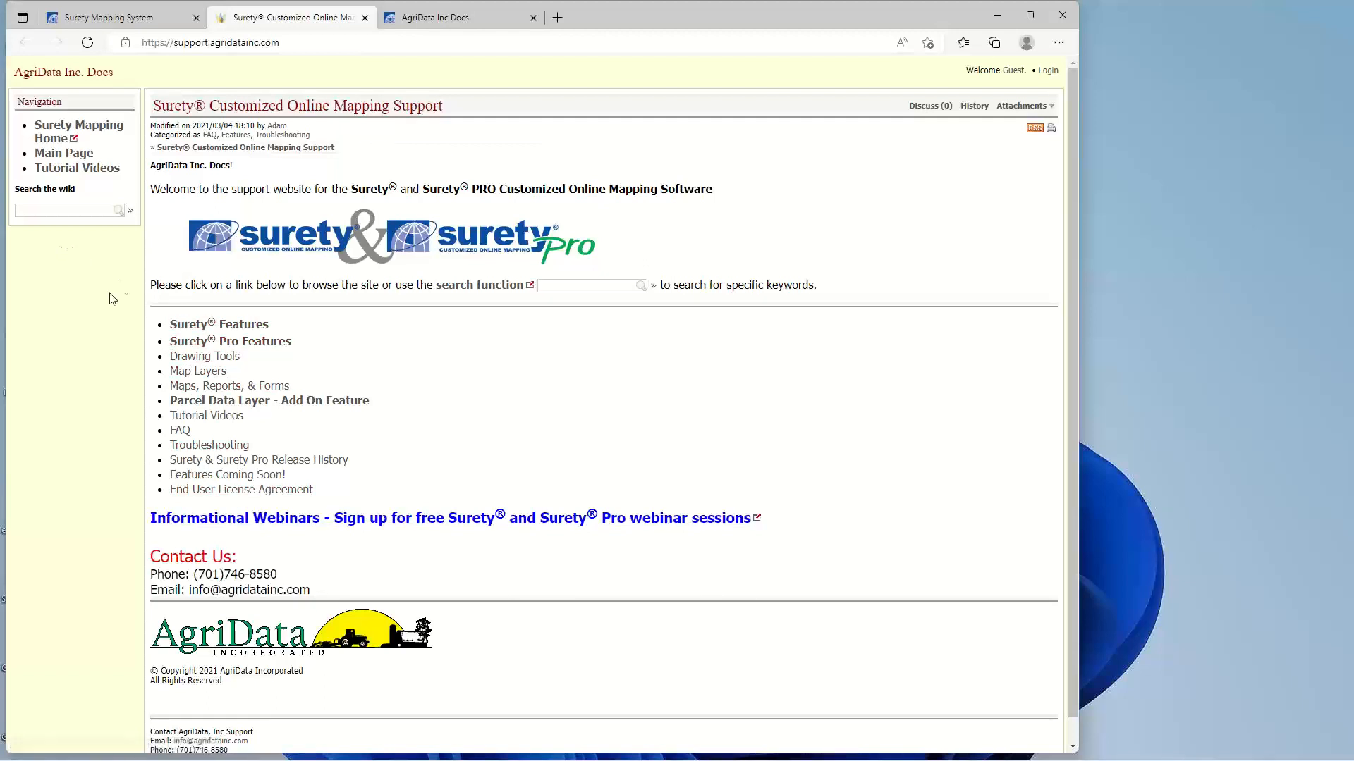
left_click(75, 211)
left_click(131, 211)
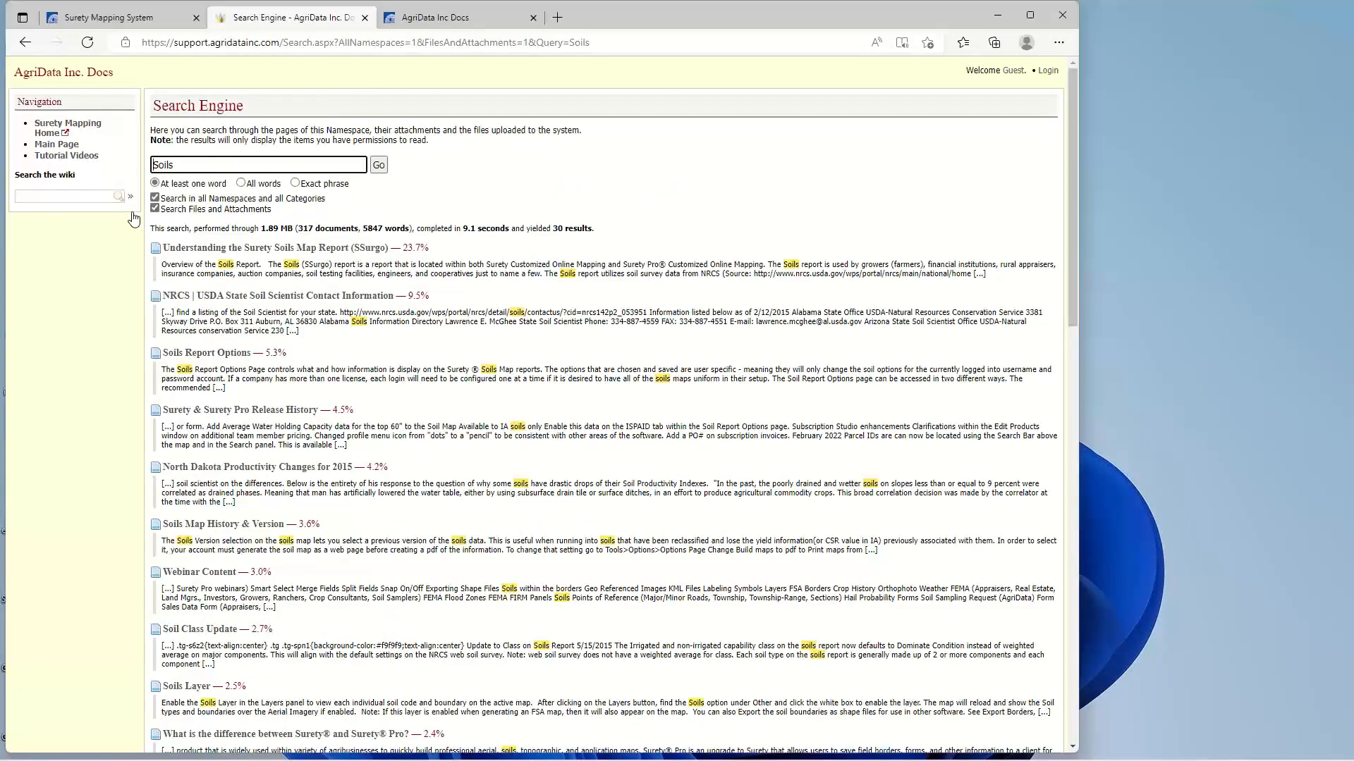
Open the article "Understanding the Surety Soils Map Report (SSurgo)" and skim its contents.
left_click(285, 249)
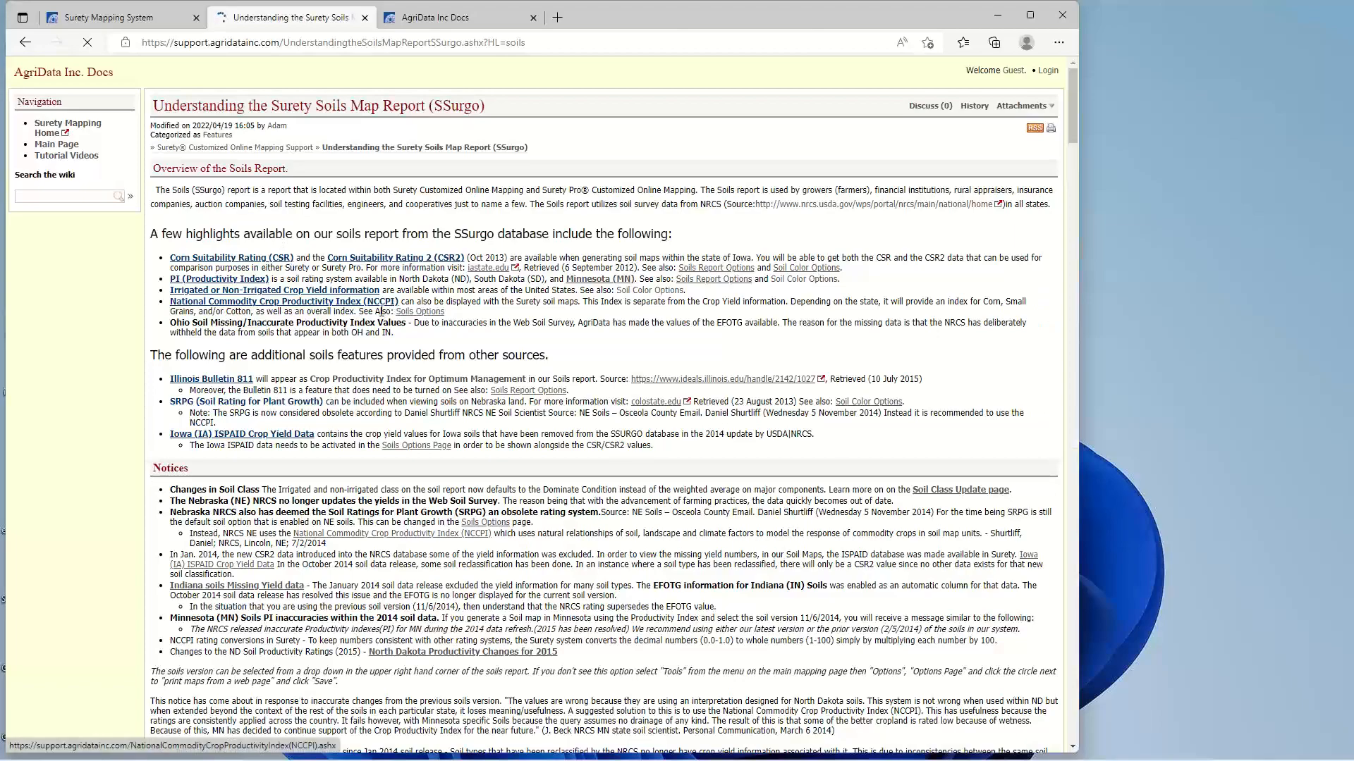
scroll(366, 344, "down", 5)
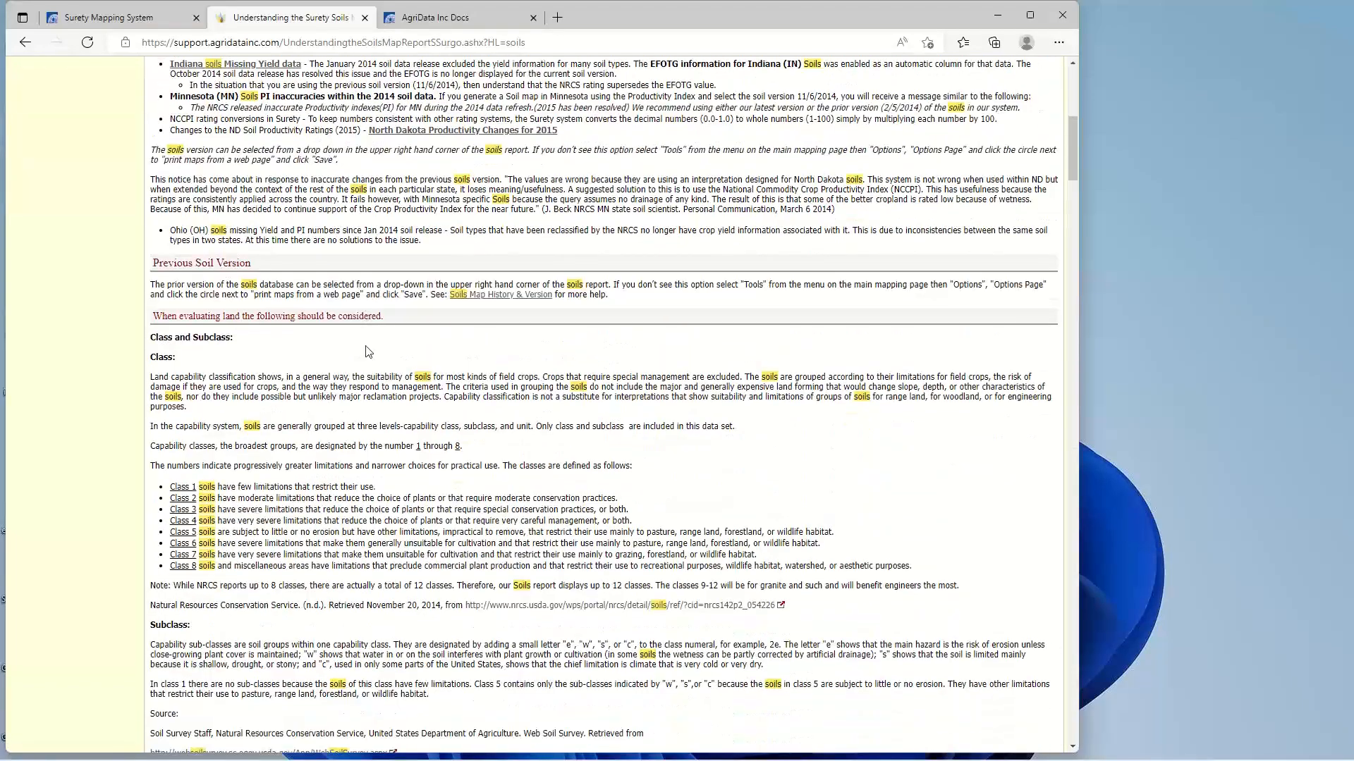
scroll(370, 366, "up", 6)
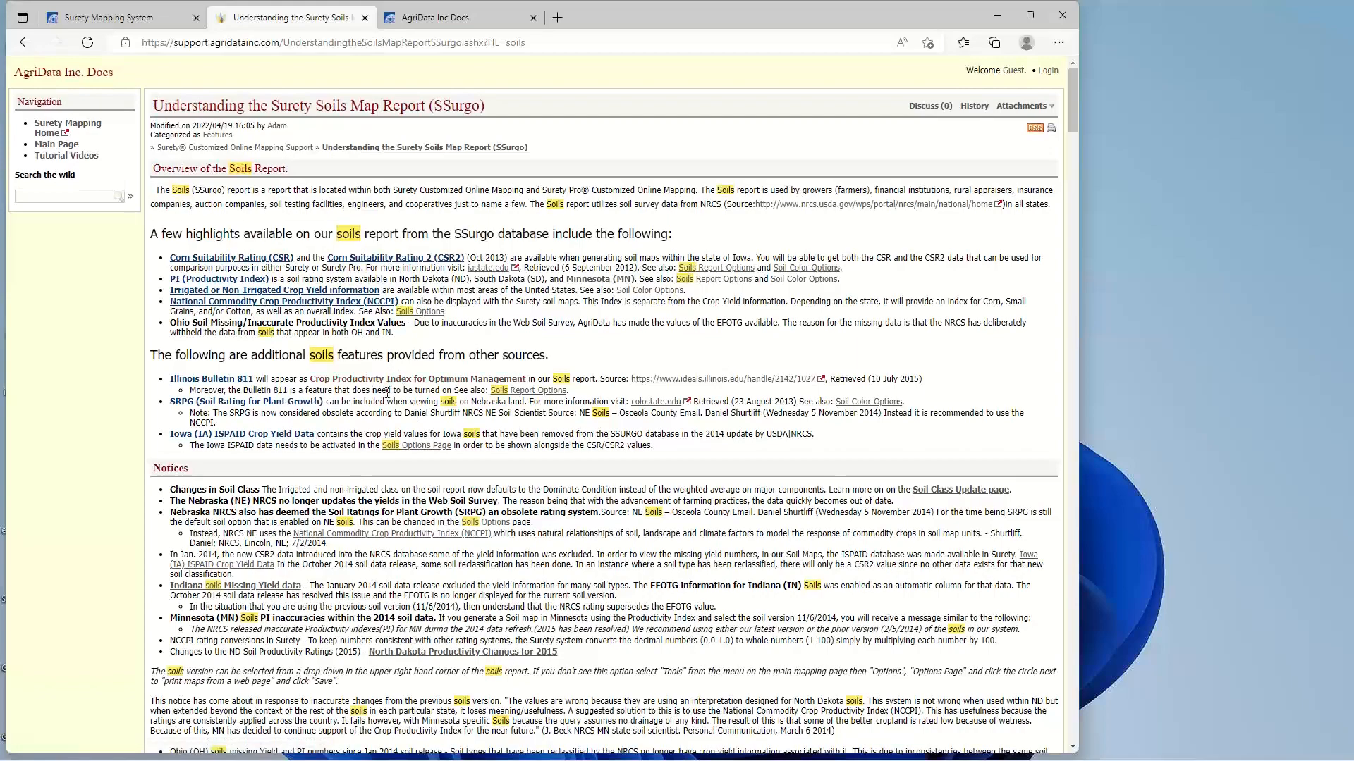
Examine the rest of the Soils Map Report article, from its notices and soil classes through the state ratings, NCCPI and No Data Available sections.
scroll(401, 397, "down", 5)
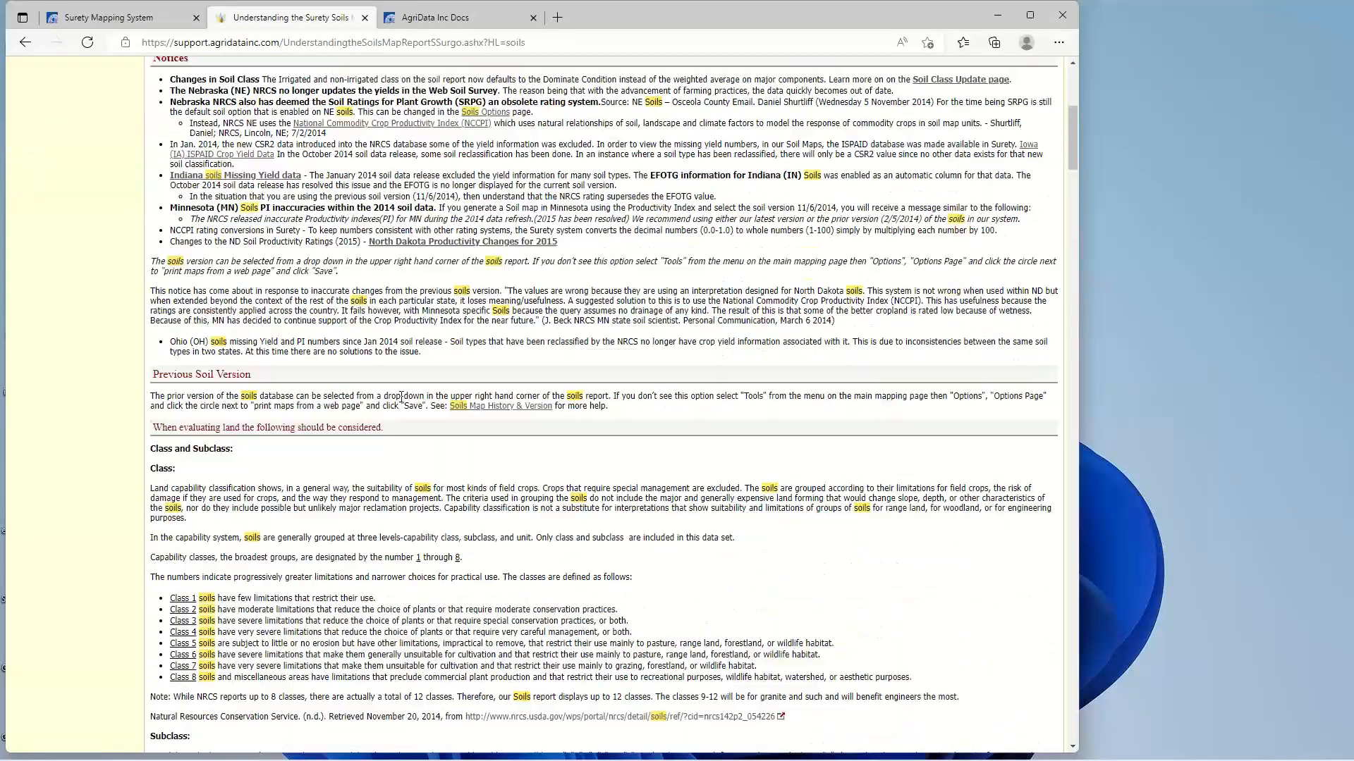
scroll(401, 397, "down", 3)
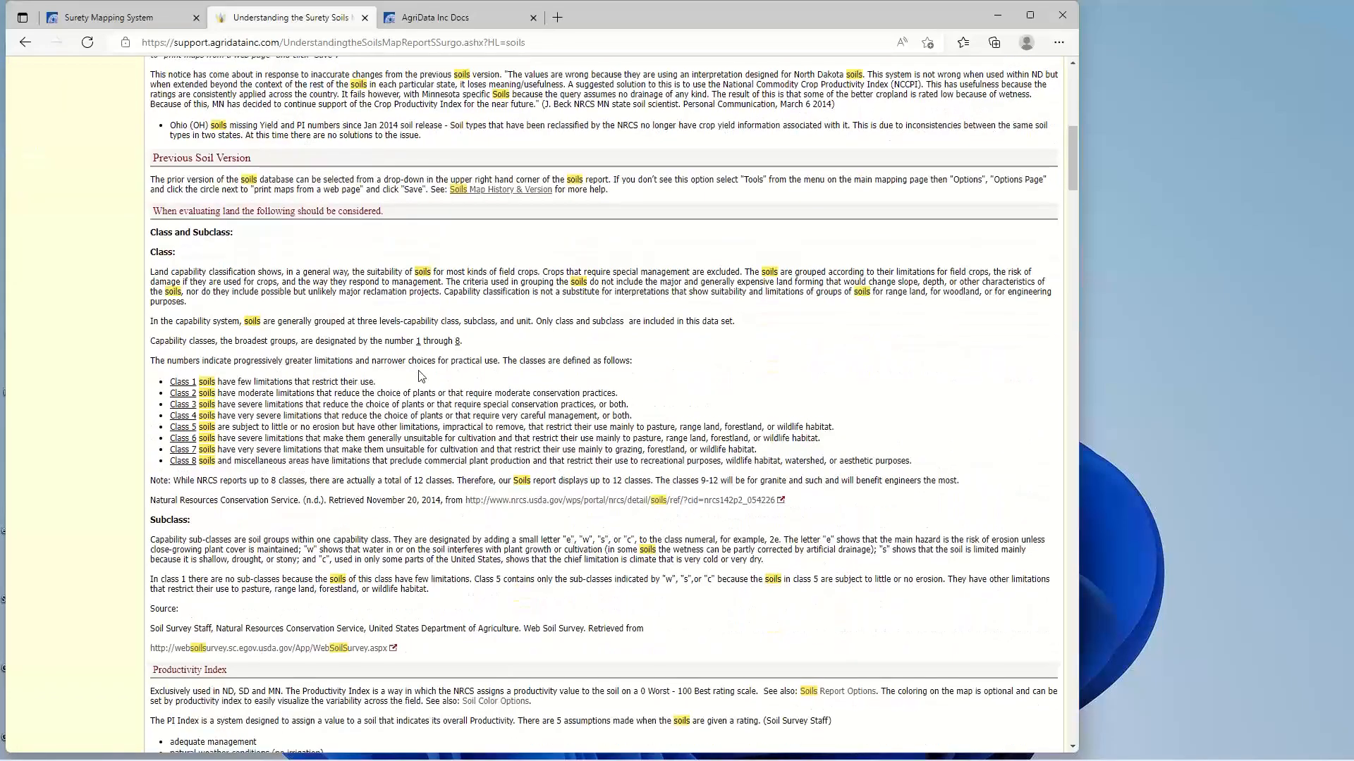
scroll(421, 377, "down", 2)
scroll(433, 377, "down", 3)
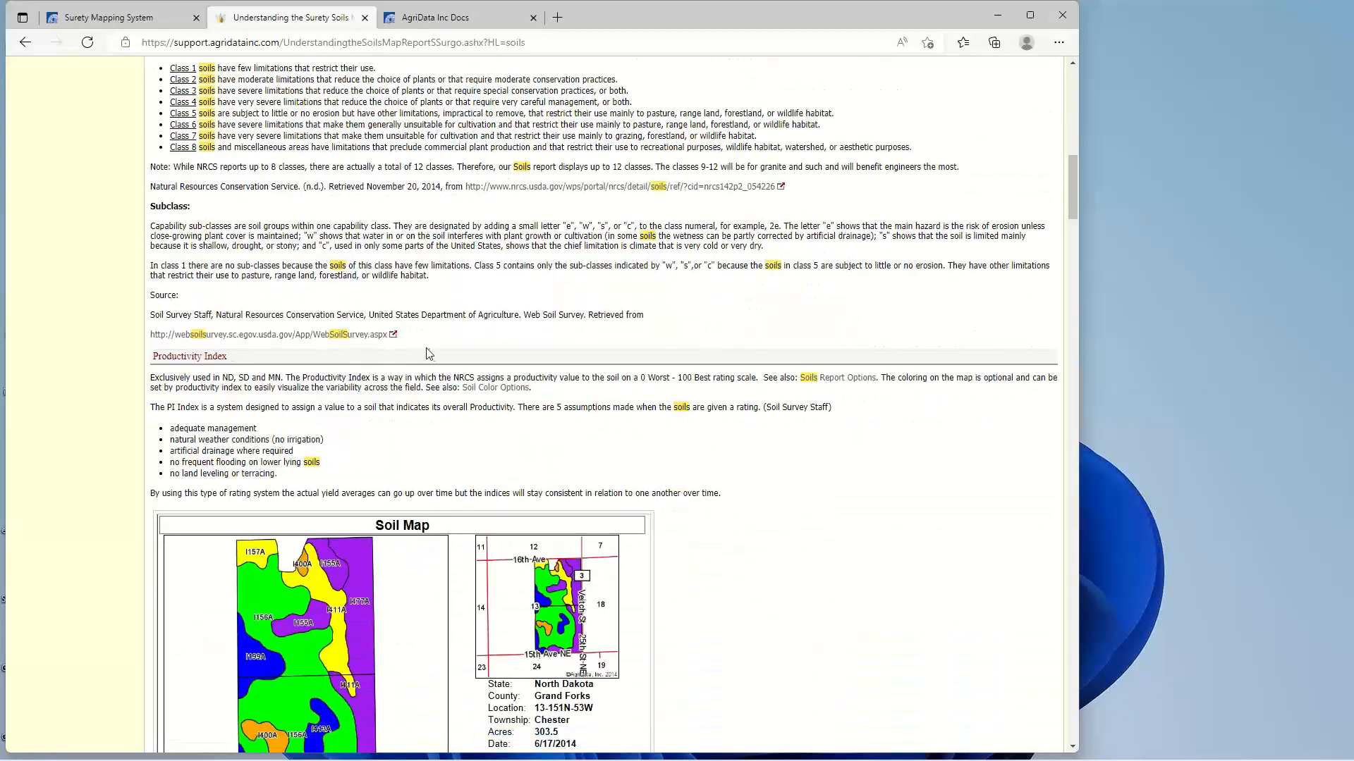
scroll(441, 361, "down", 2)
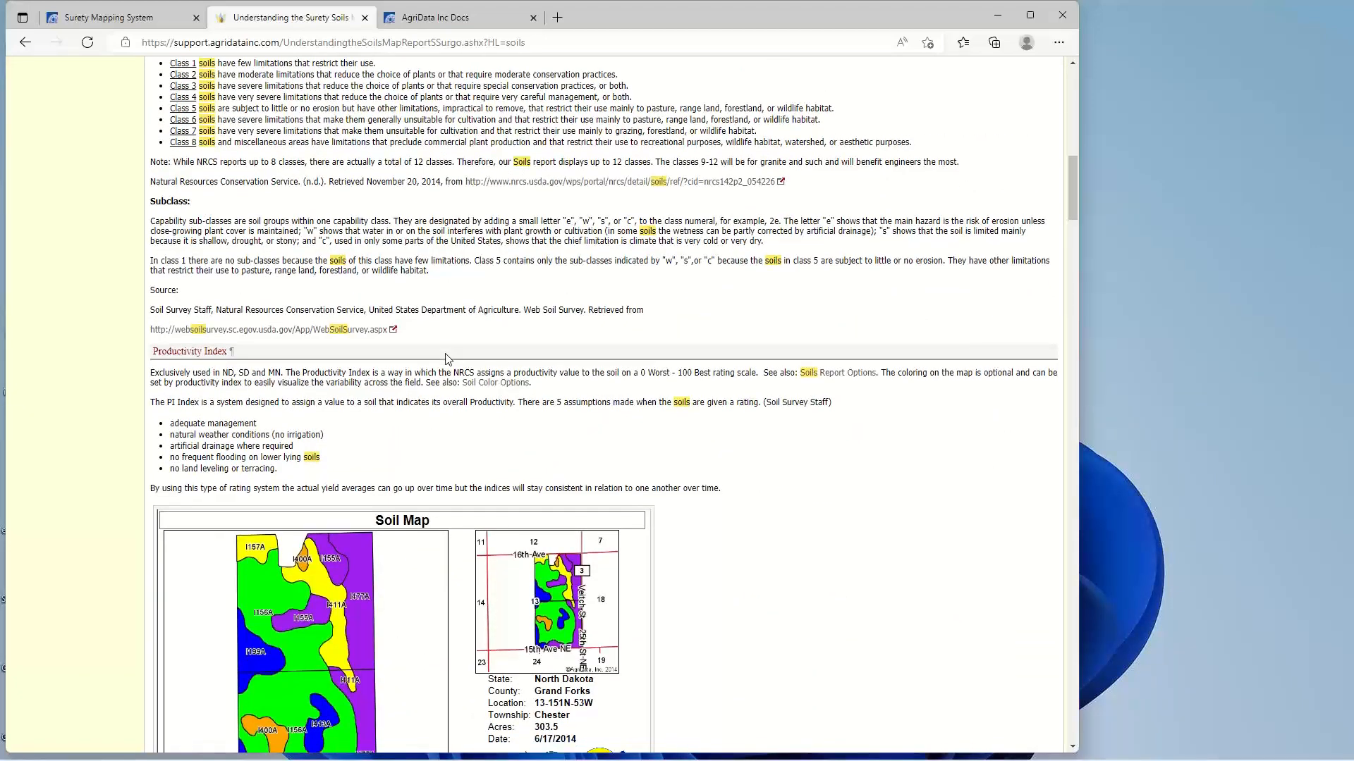
scroll(470, 332, "down", 3)
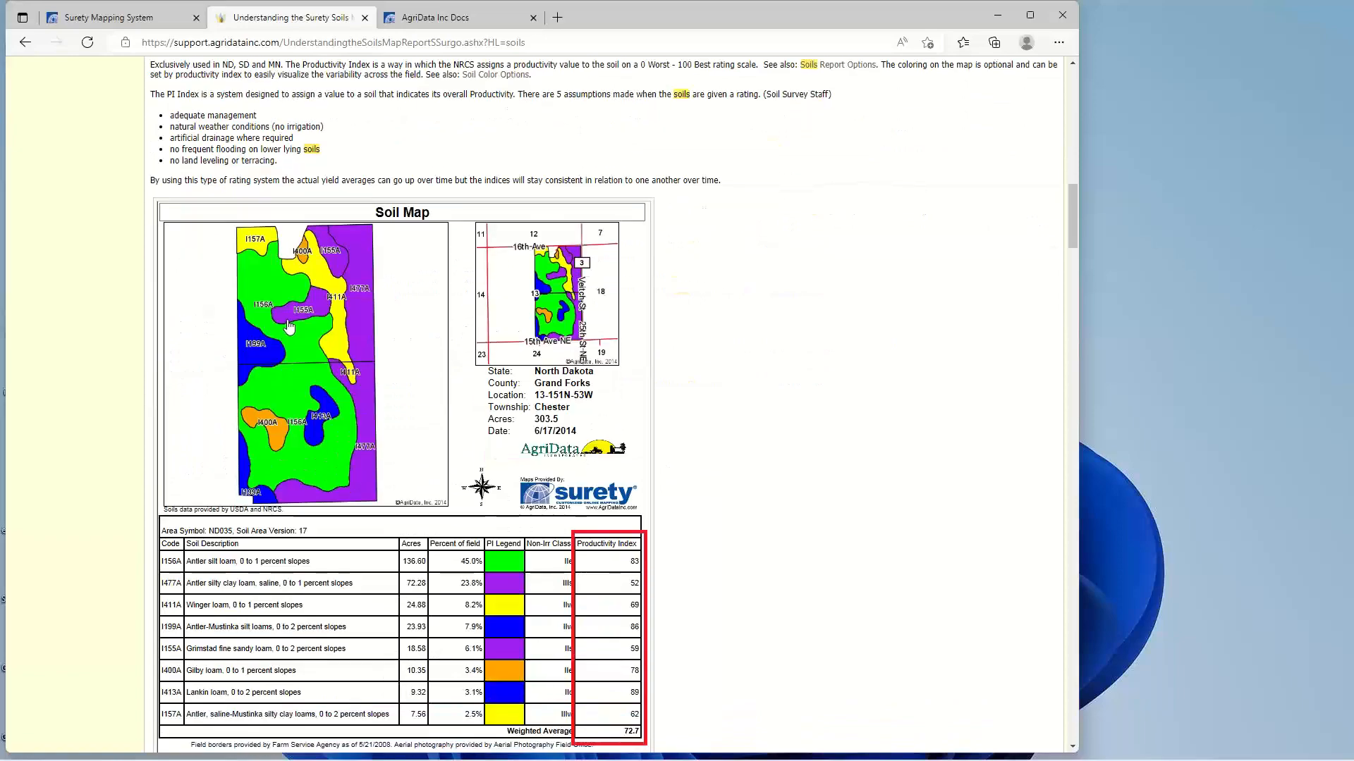
scroll(469, 338, "down", 7)
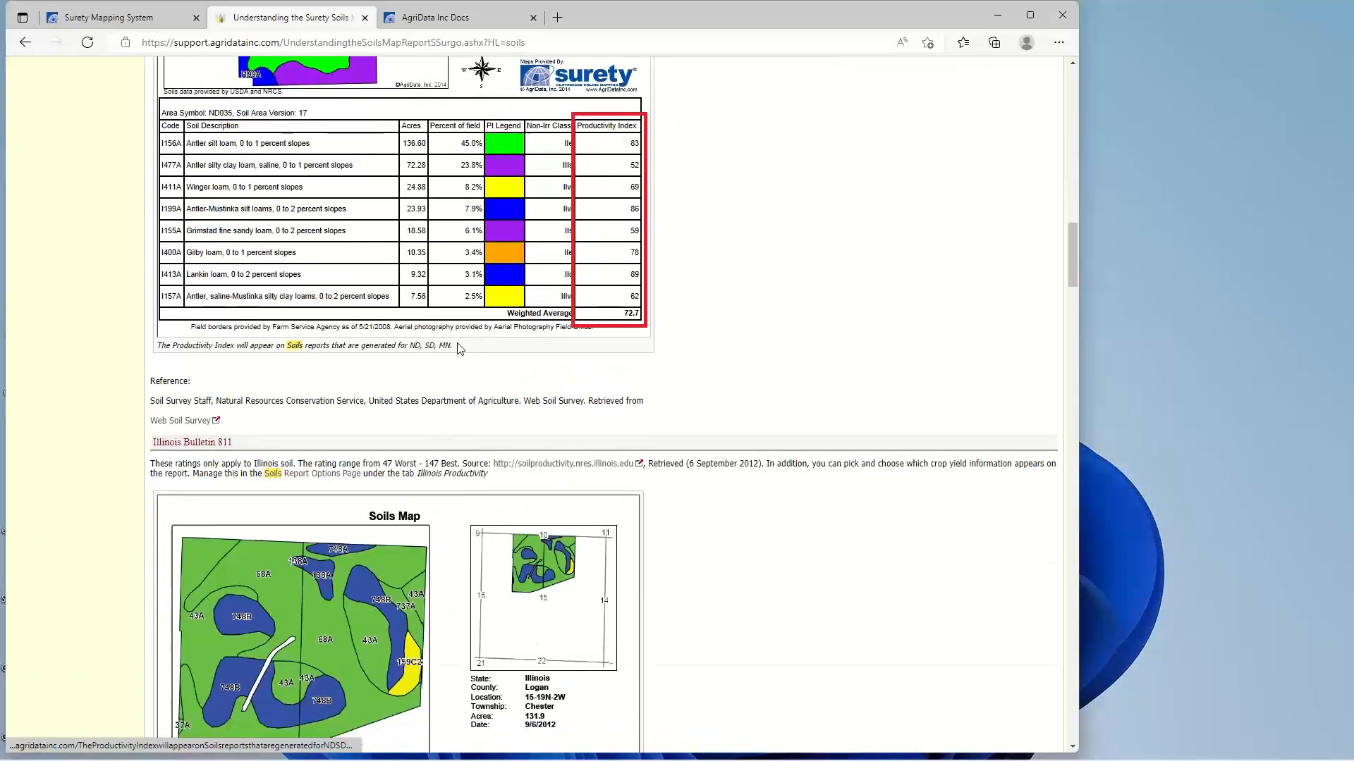
scroll(457, 310, "down", 10)
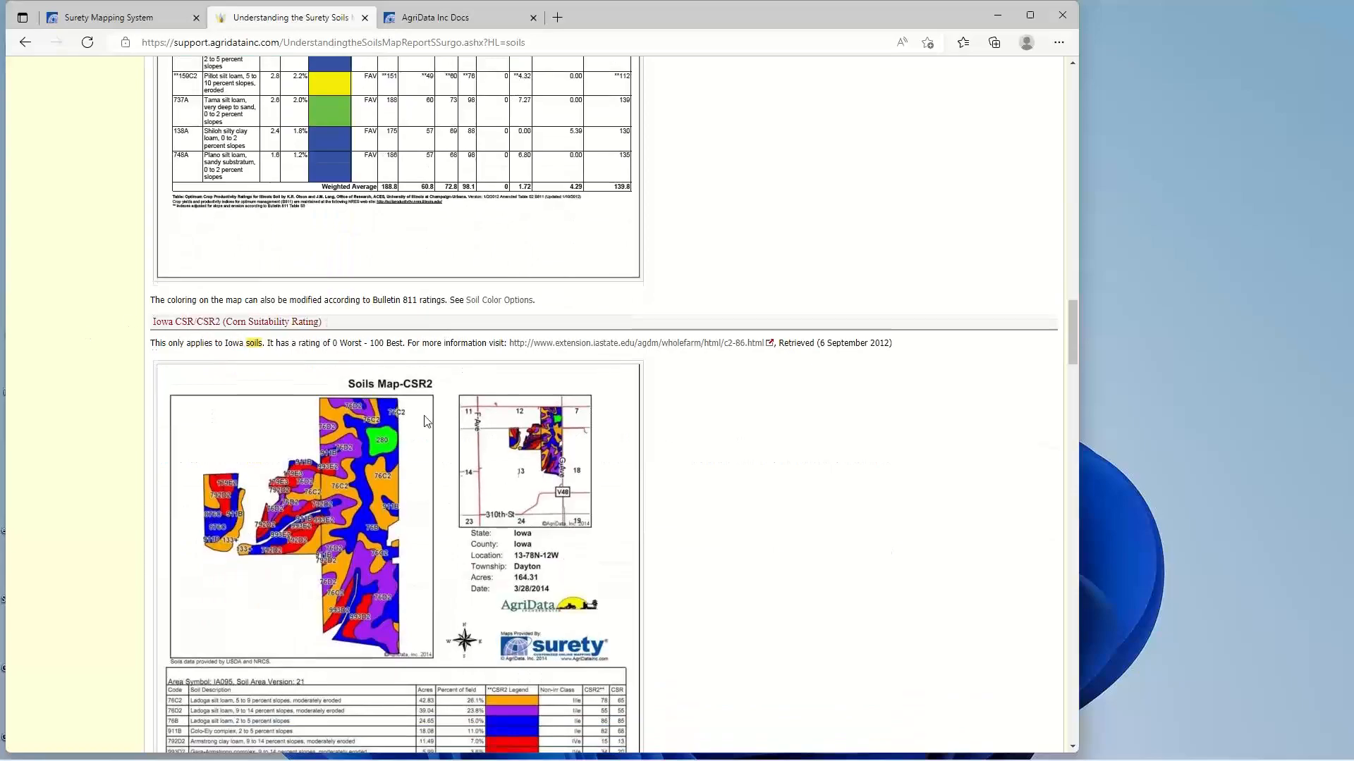
scroll(434, 416, "down", 7)
scroll(437, 423, "down", 3)
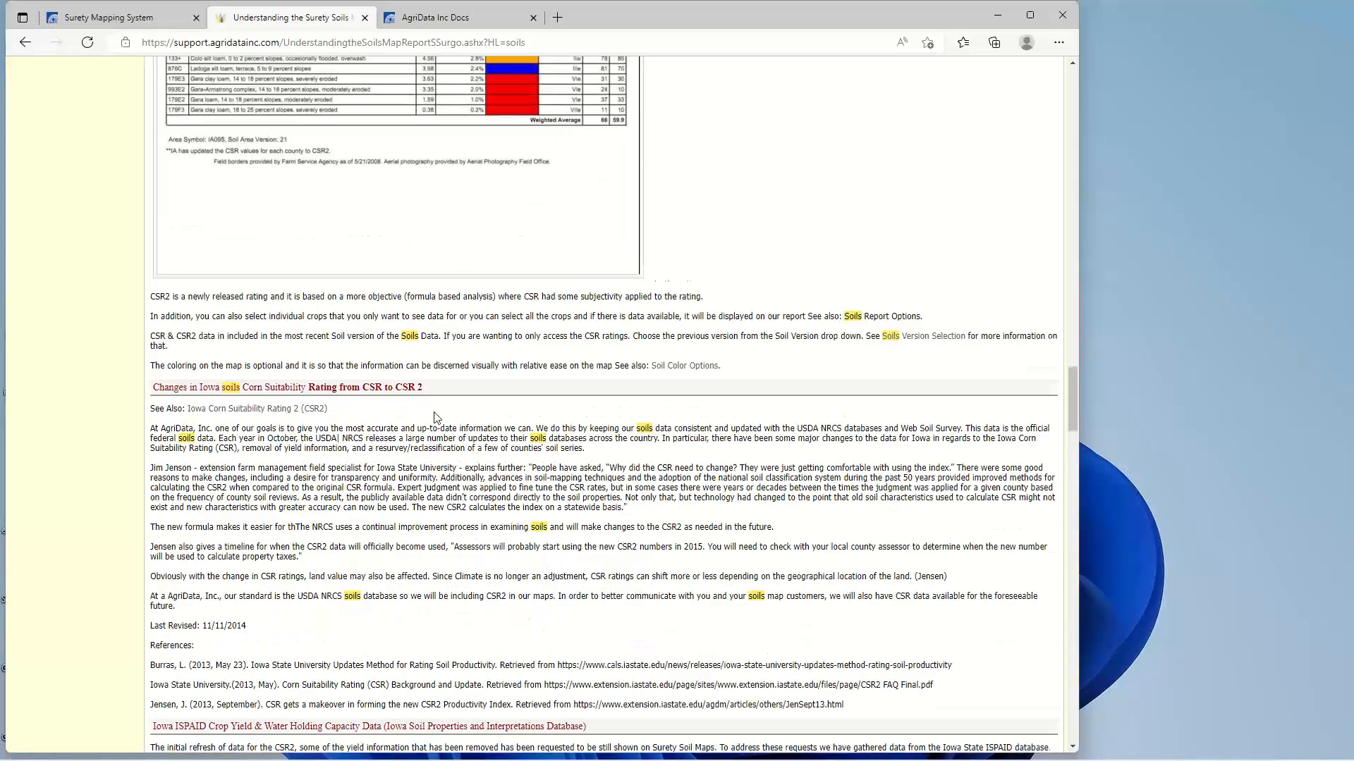
scroll(413, 441, "down", 7)
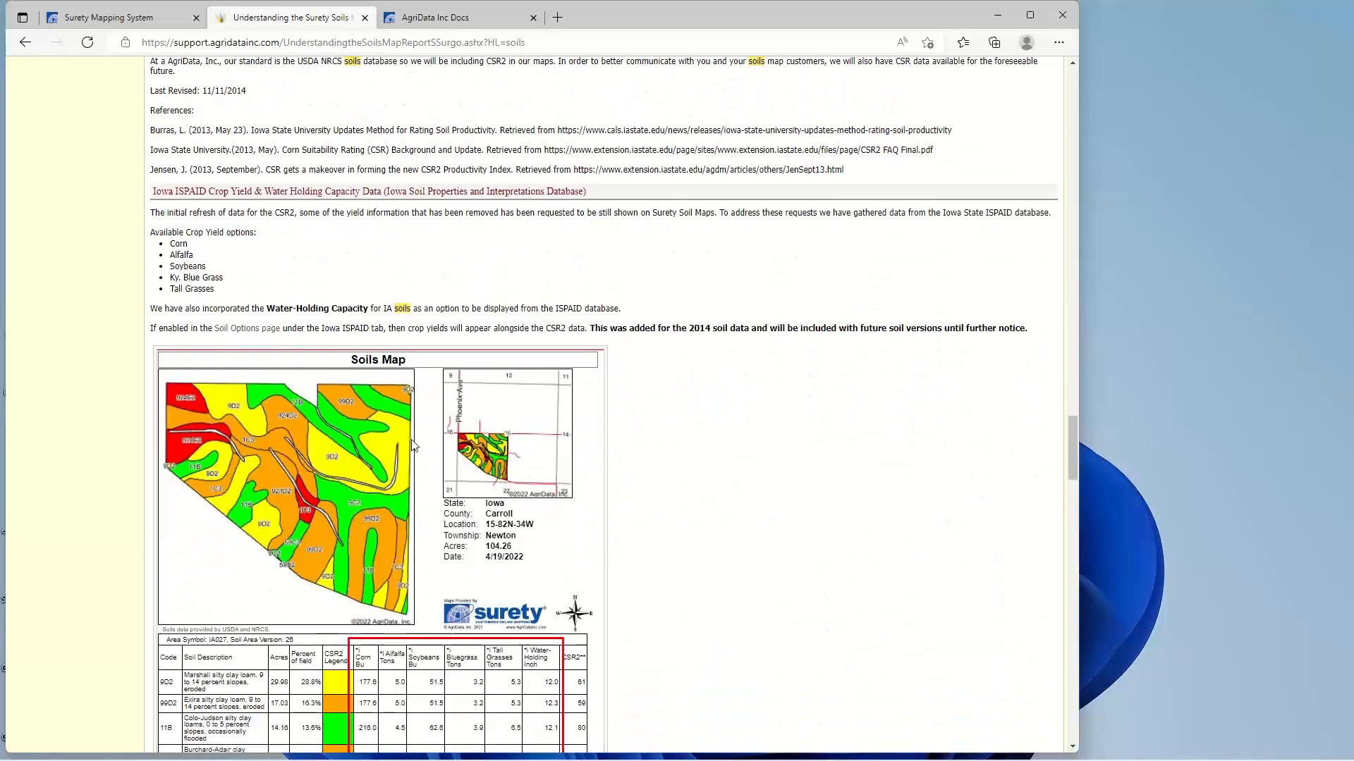
scroll(290, 385, "down", 9)
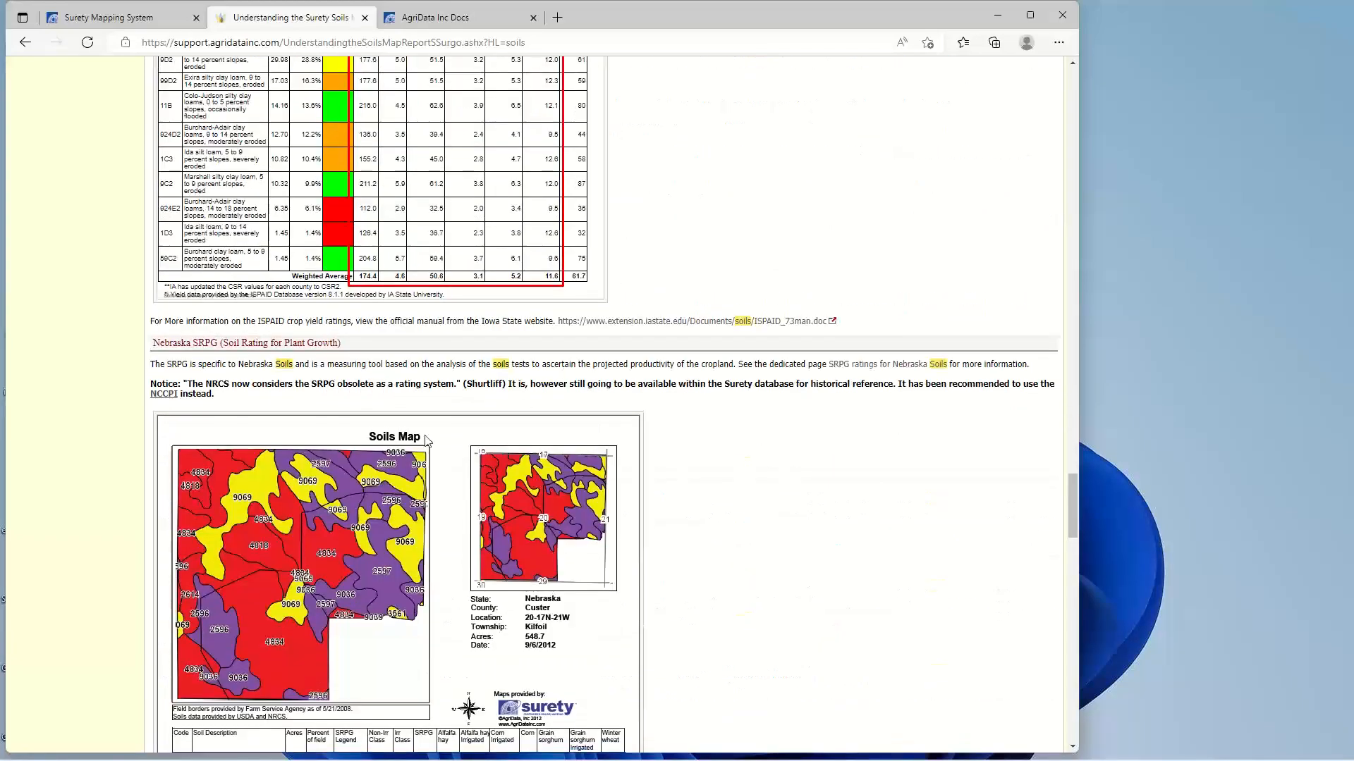
scroll(308, 397, "down", 12)
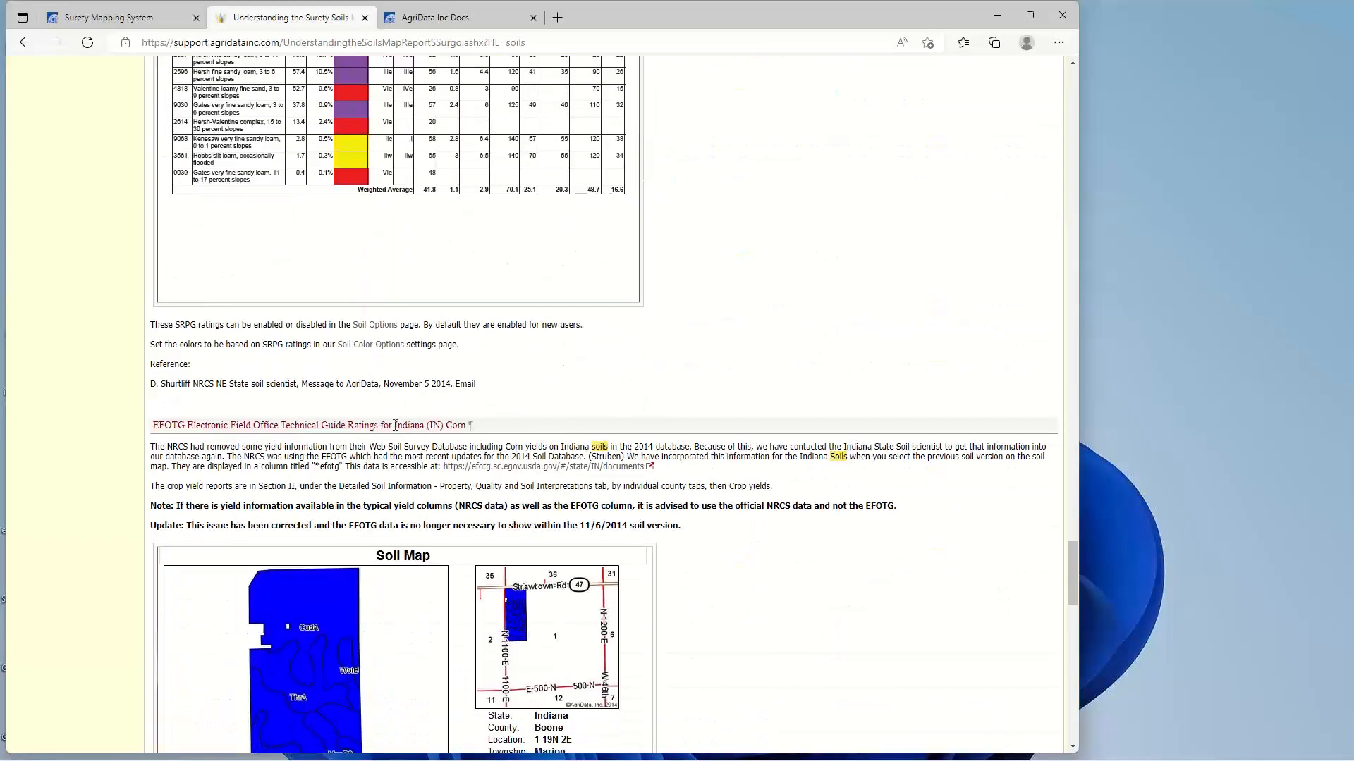
scroll(417, 421, "down", 3)
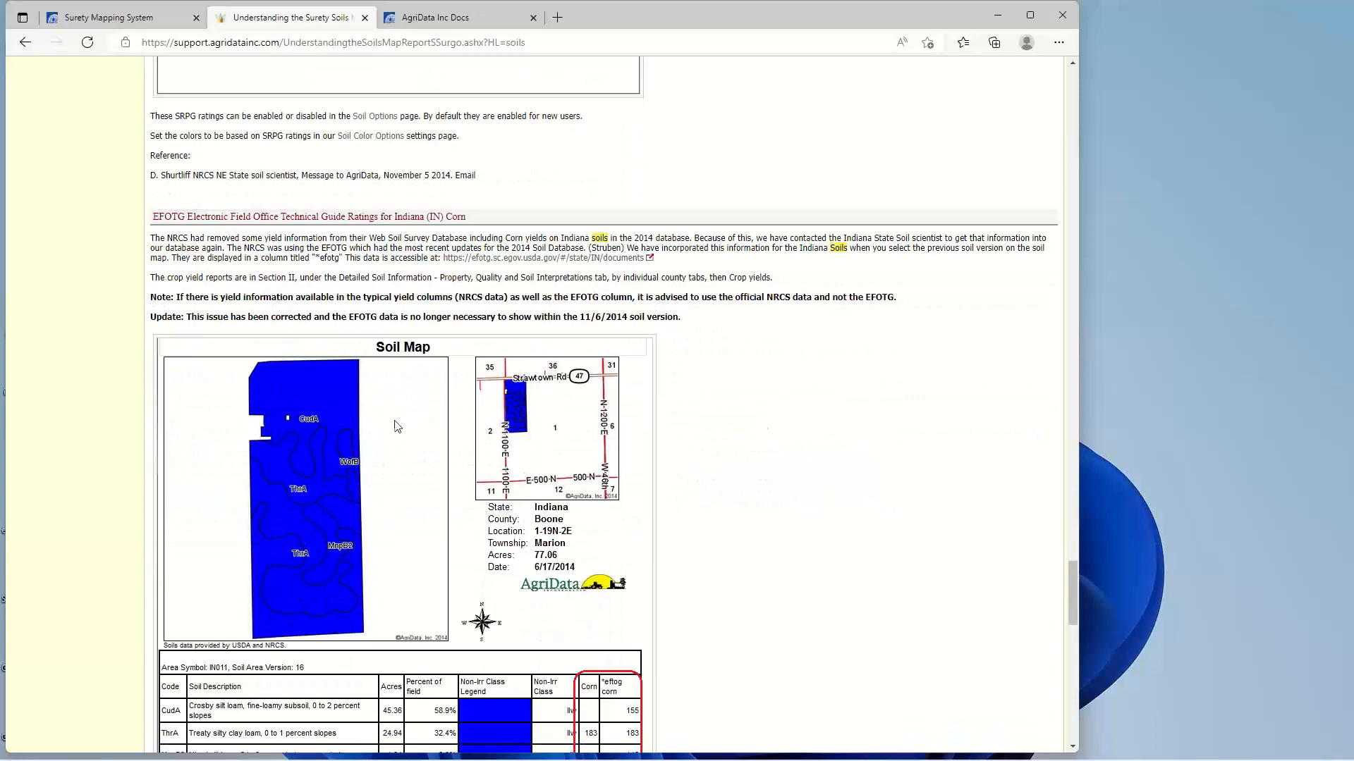
scroll(399, 427, "down", 9)
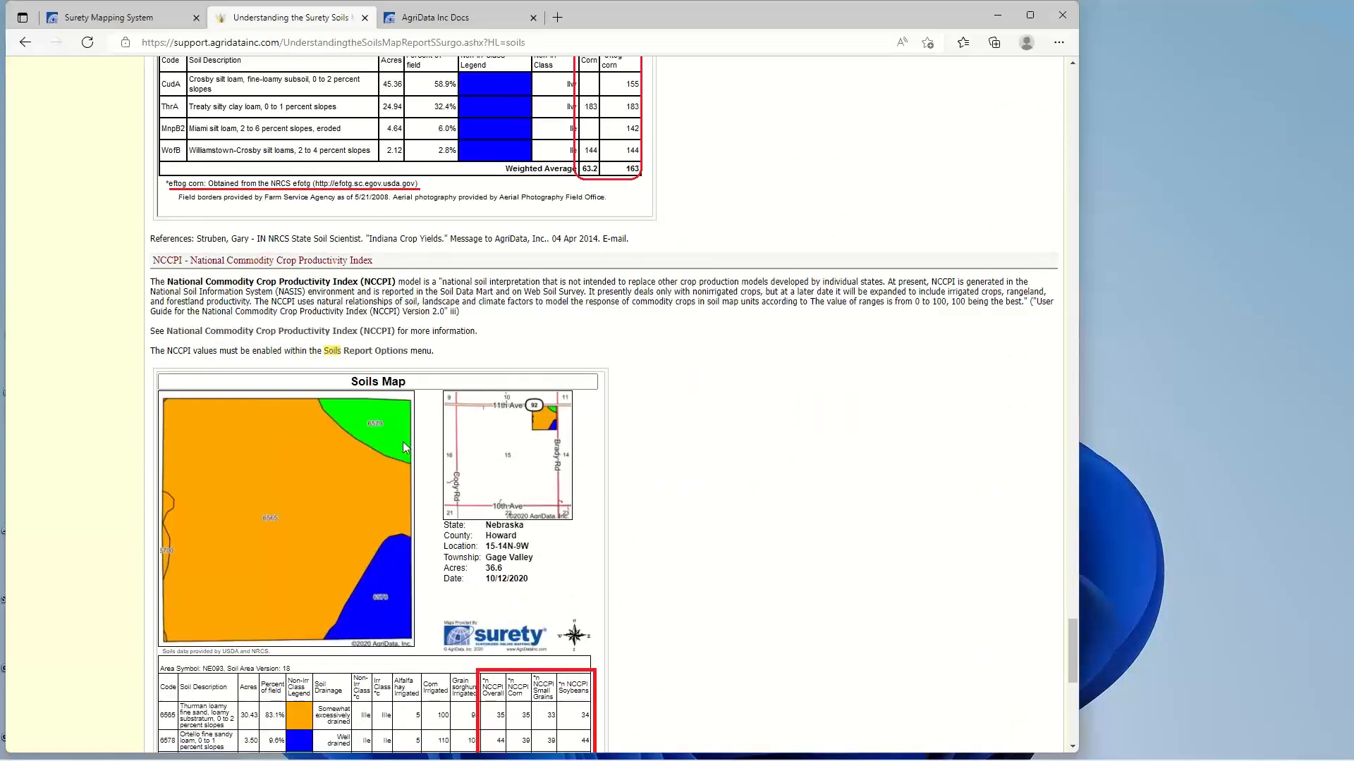
scroll(404, 440, "down", 2)
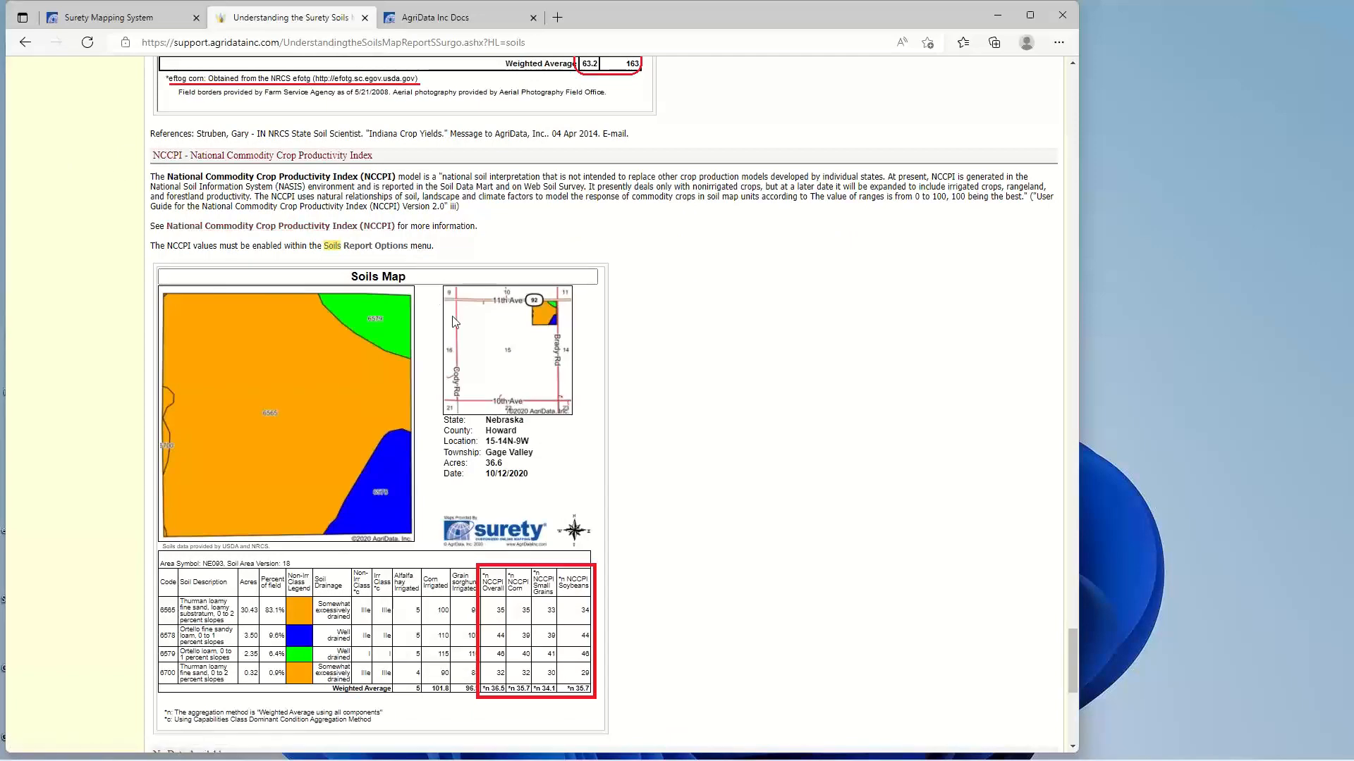
scroll(454, 322, "down", 7)
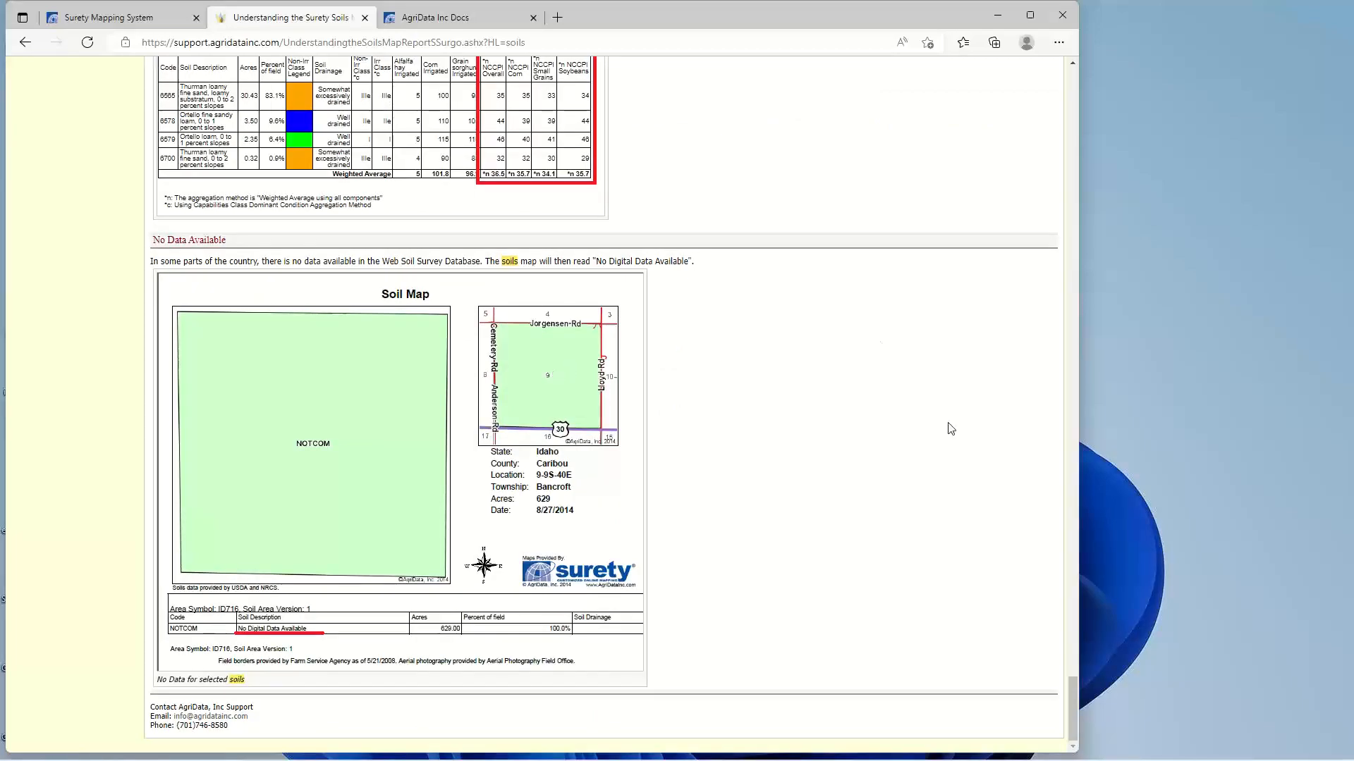
left_click_drag(1073, 733, 1075, 71)
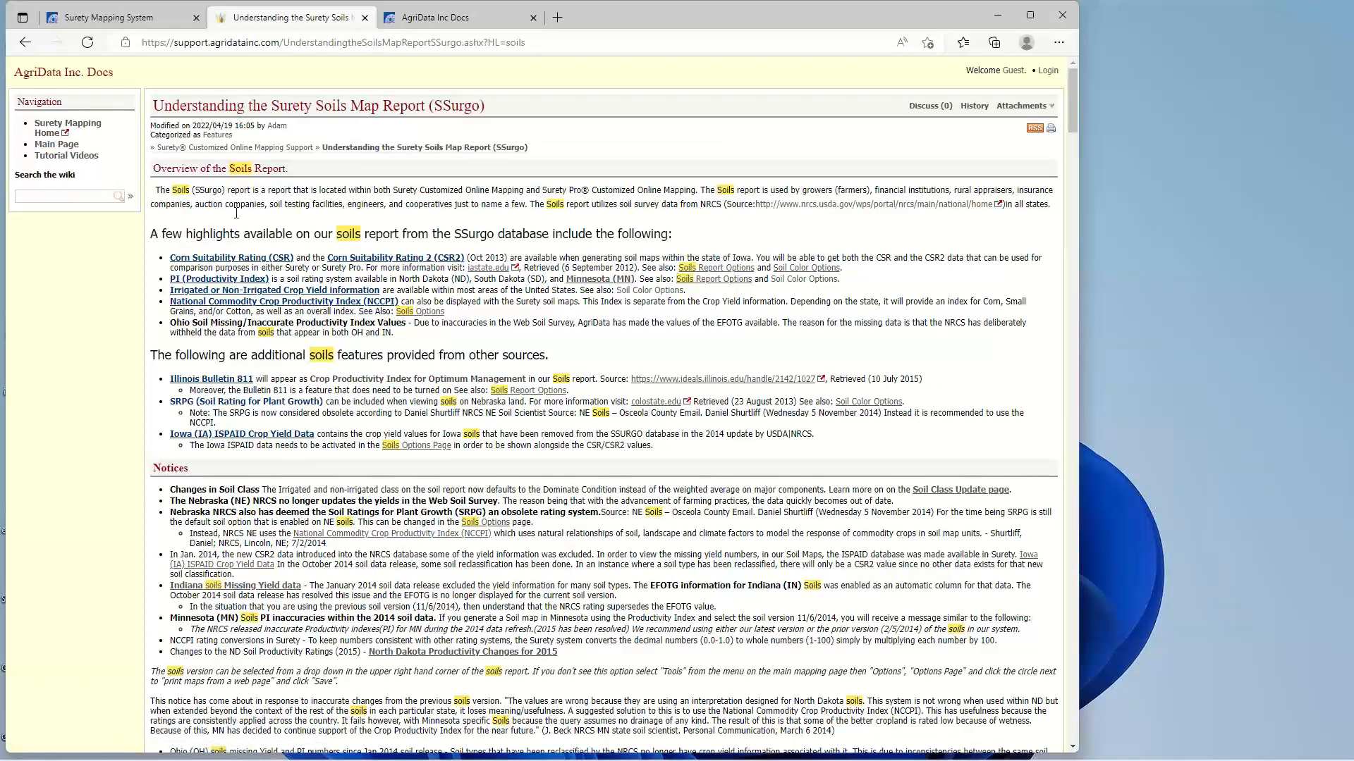
Return to the Soils search results, open the "Soils Report Options" article and skim its access instructions and option descriptions.
left_click(23, 44)
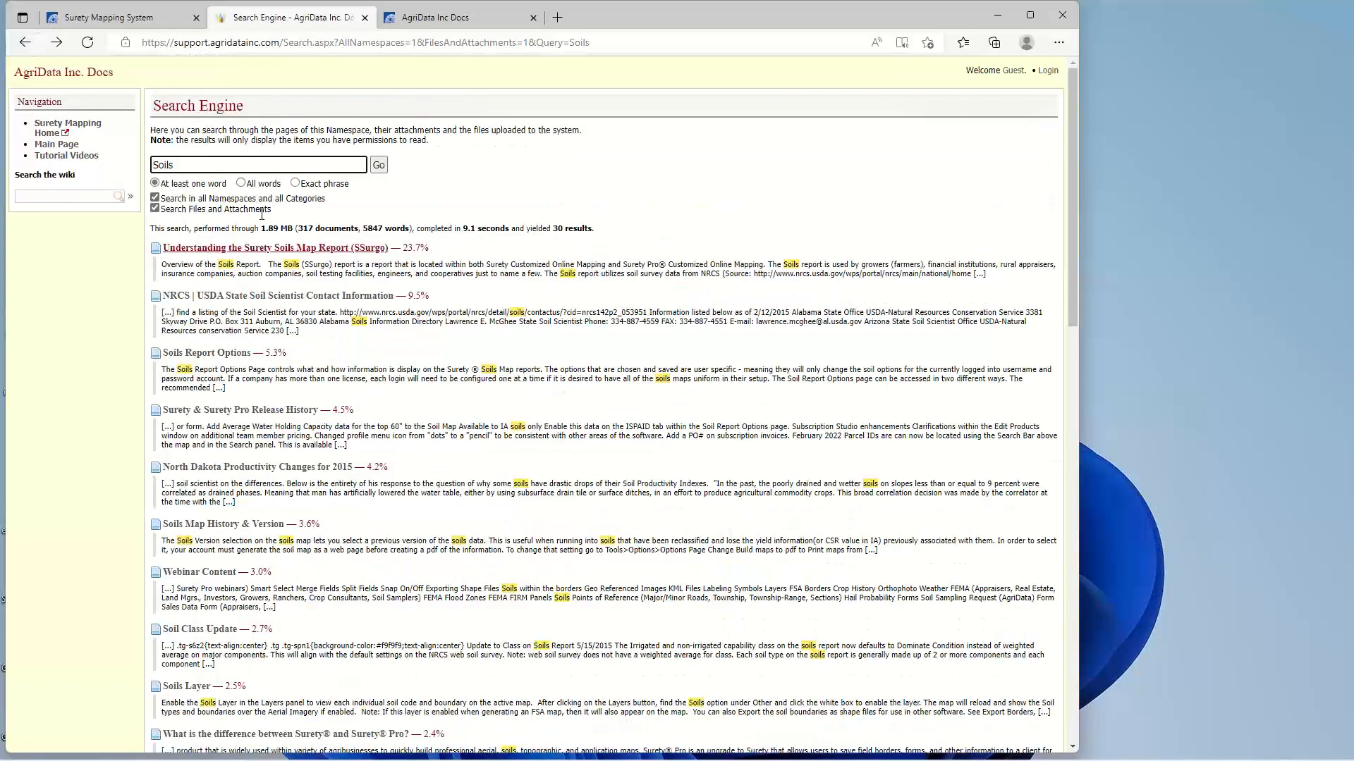
left_click(210, 359)
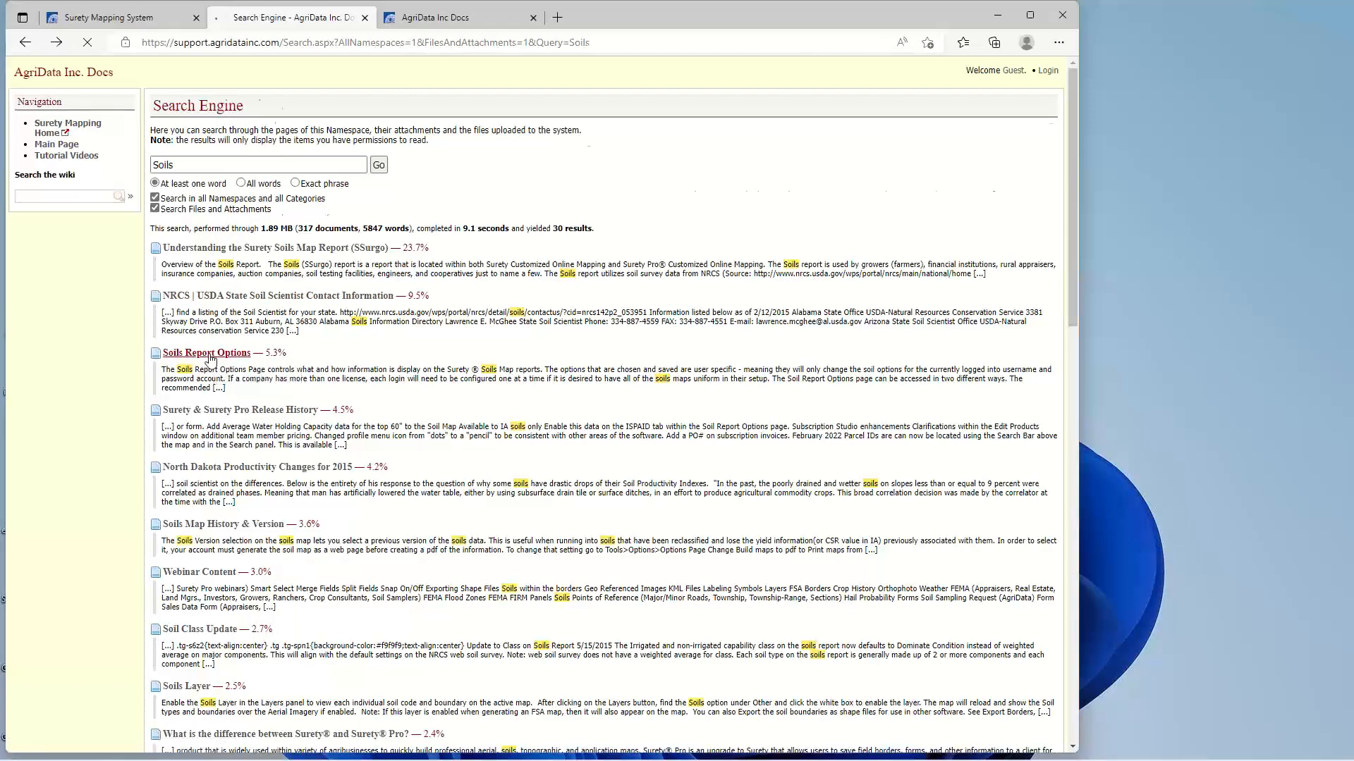
scroll(401, 390, "down", 8)
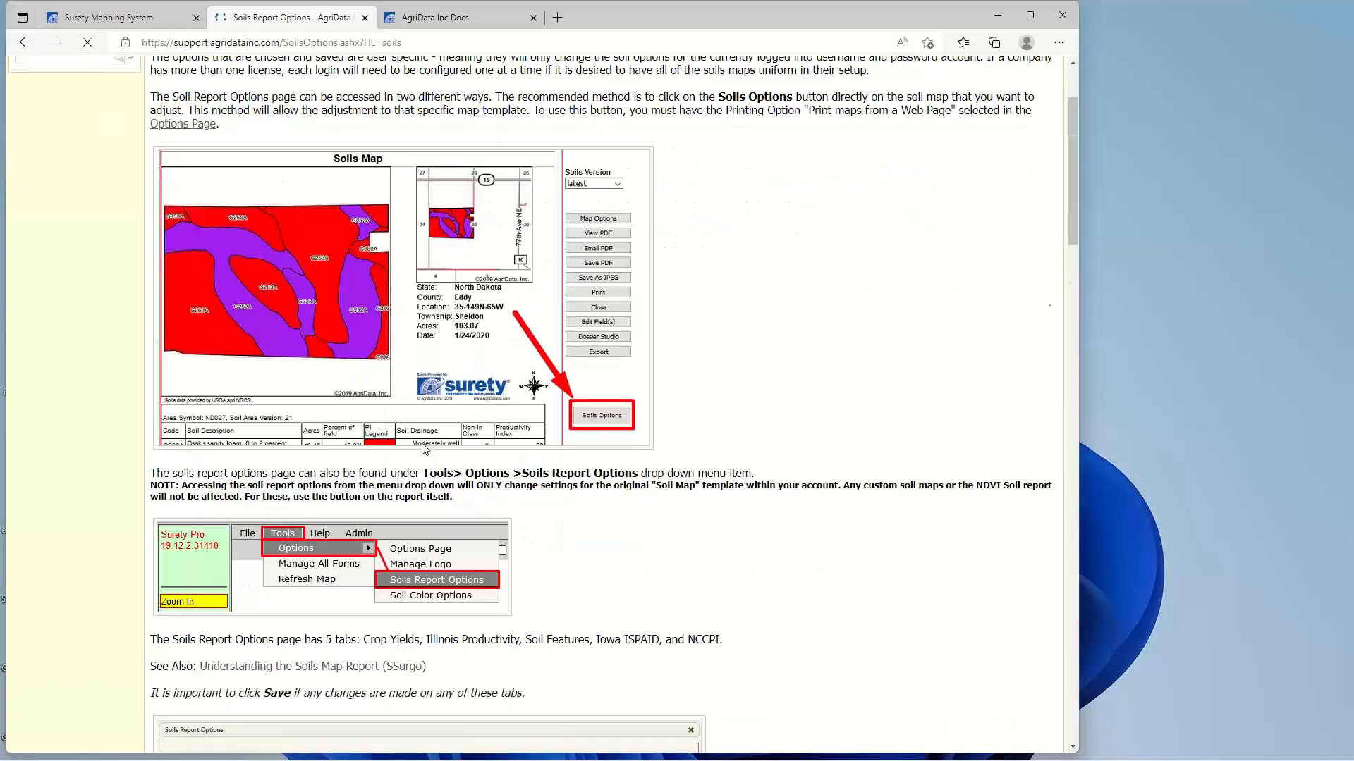
scroll(411, 455, "down", 14)
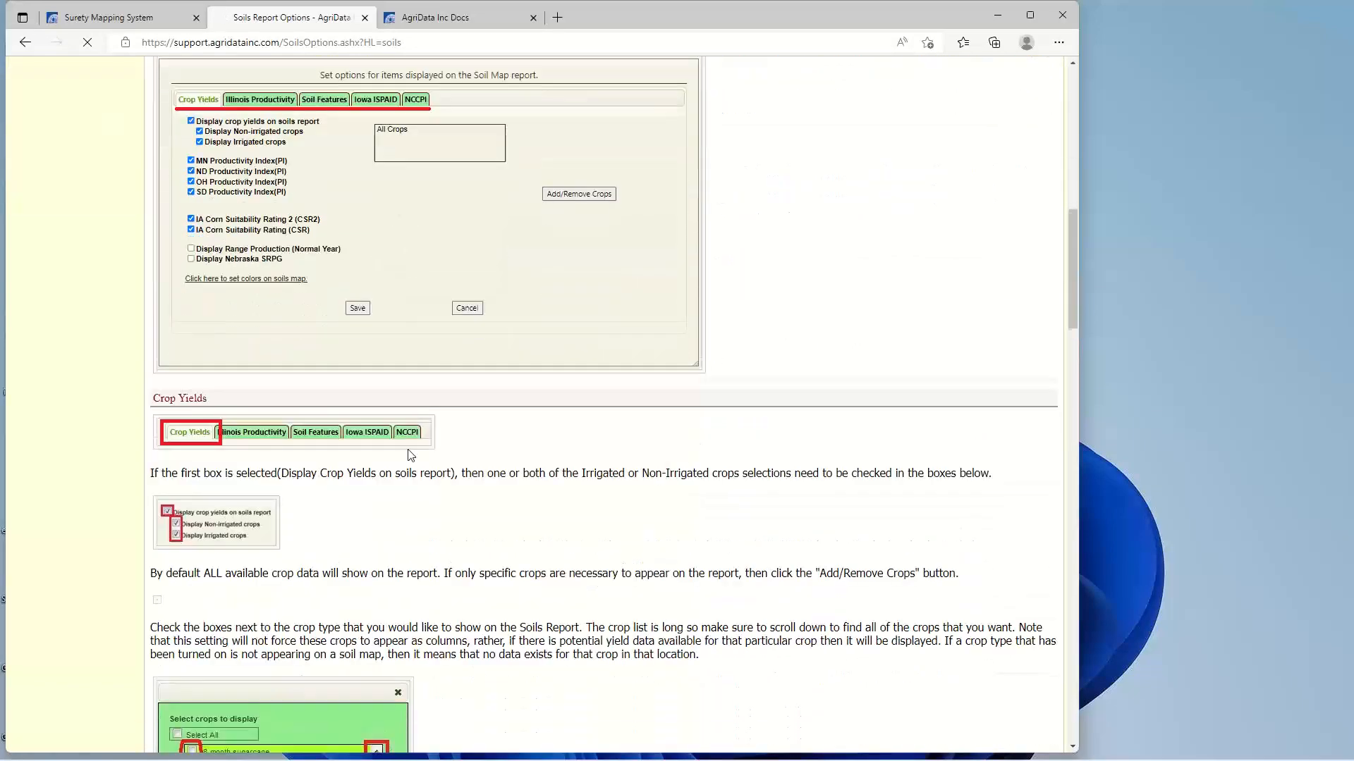
scroll(429, 488, "down", 15)
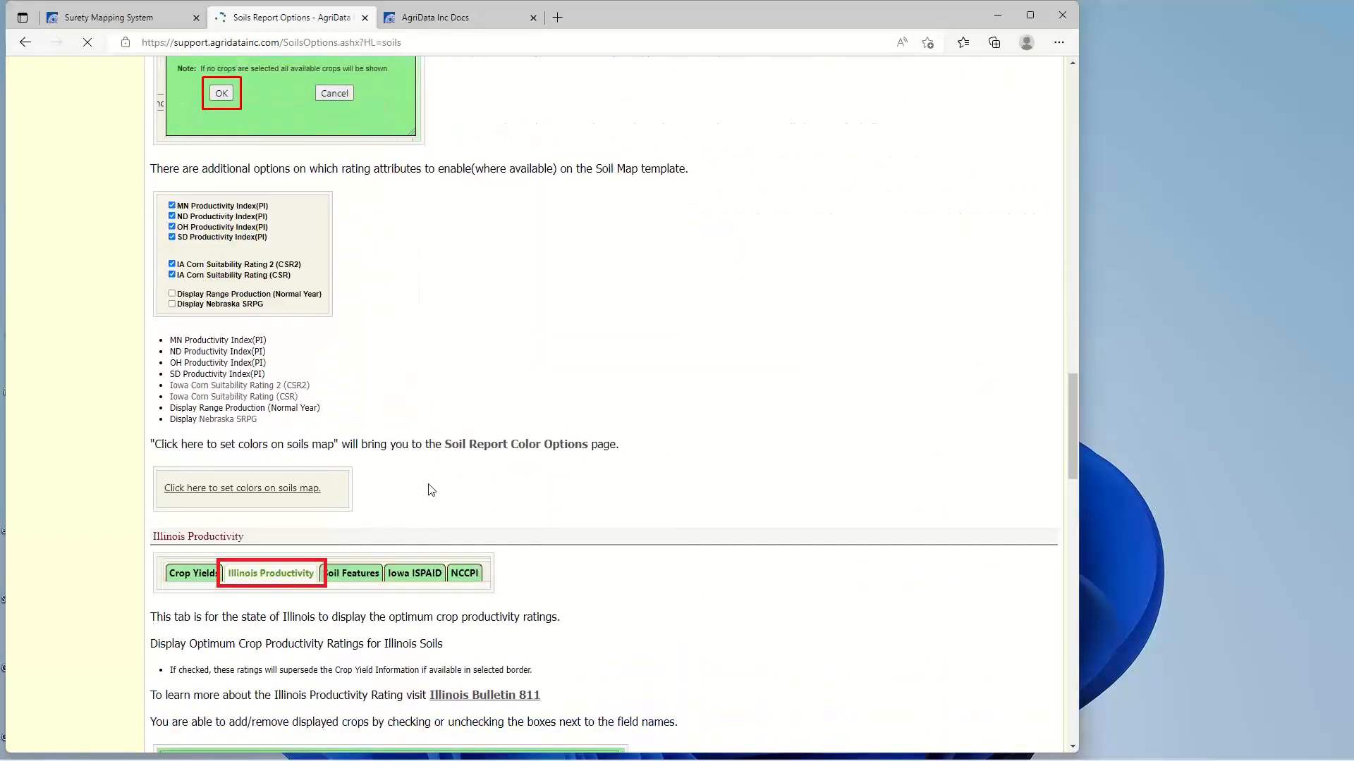
scroll(443, 513, "down", 10)
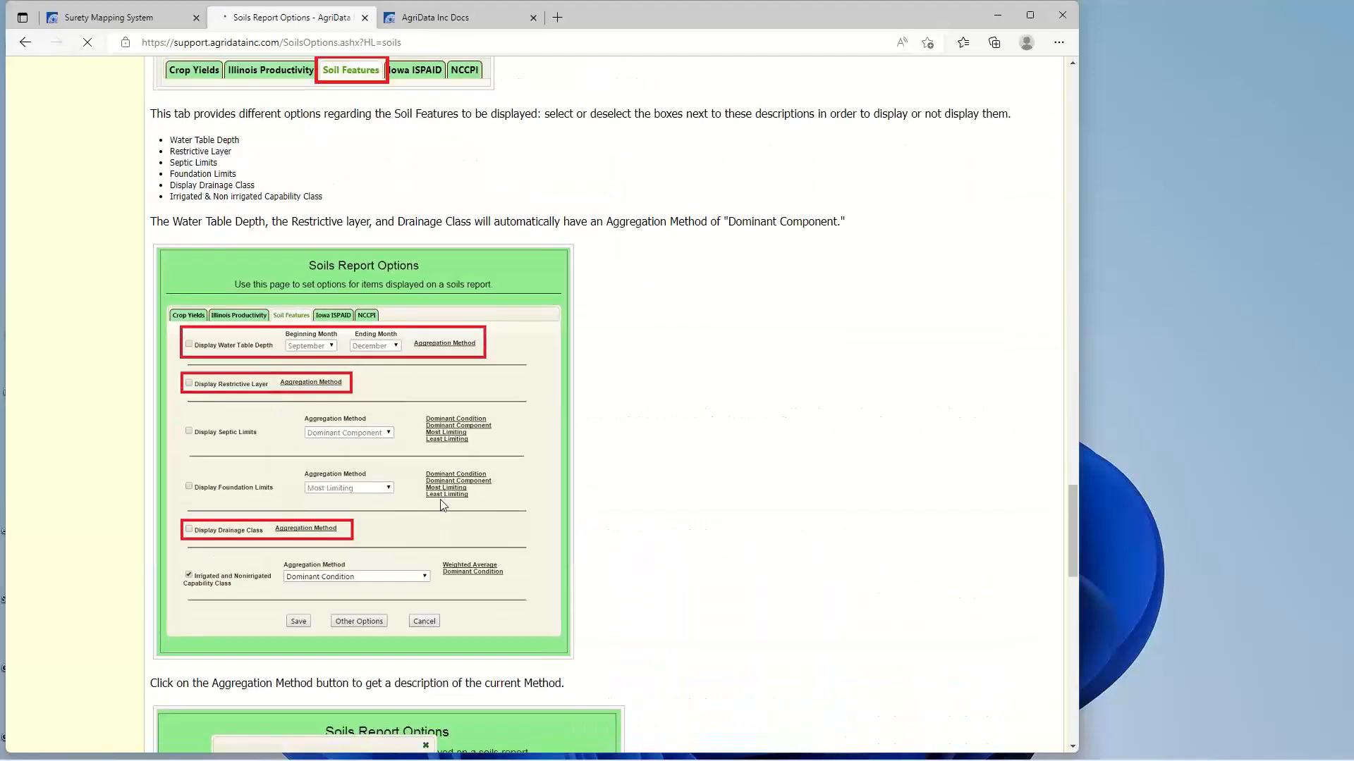
scroll(456, 511, "down", 12)
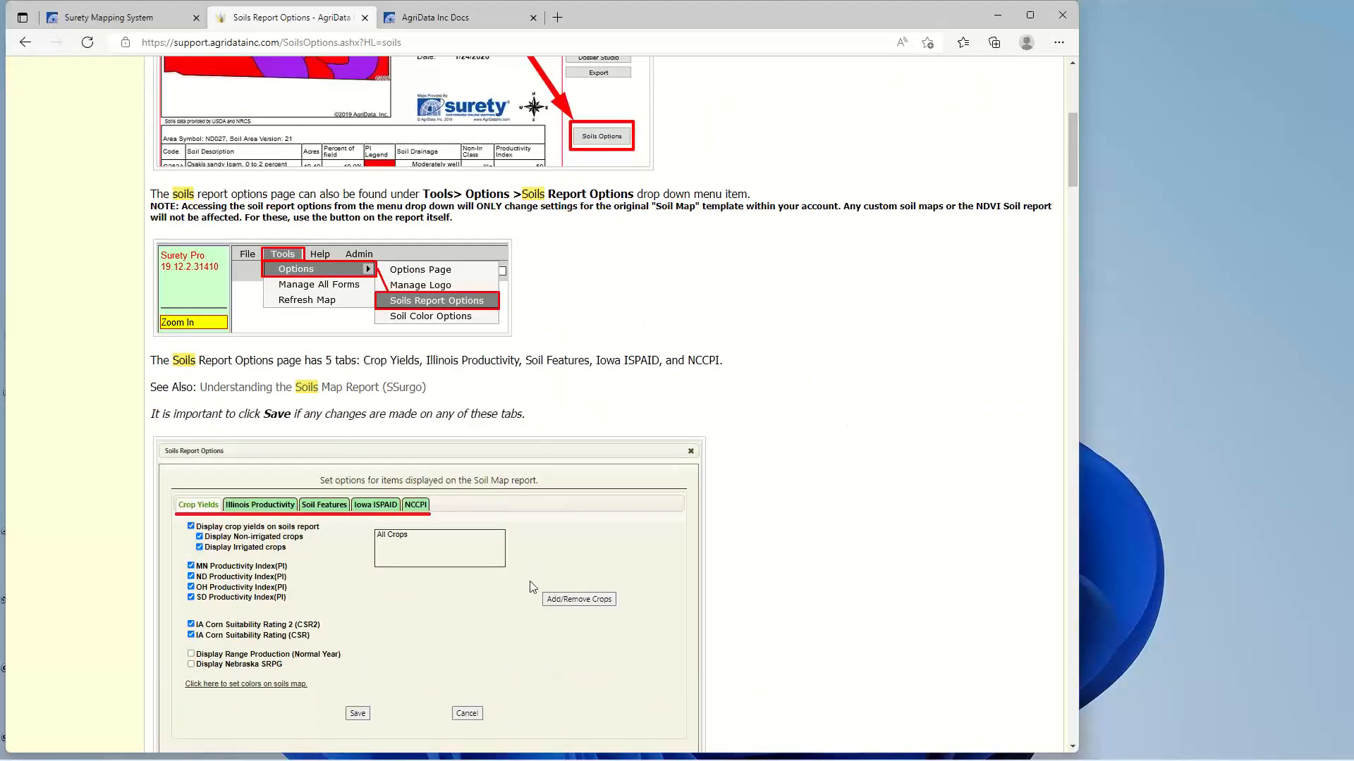
scroll(539, 591, "down", 4)
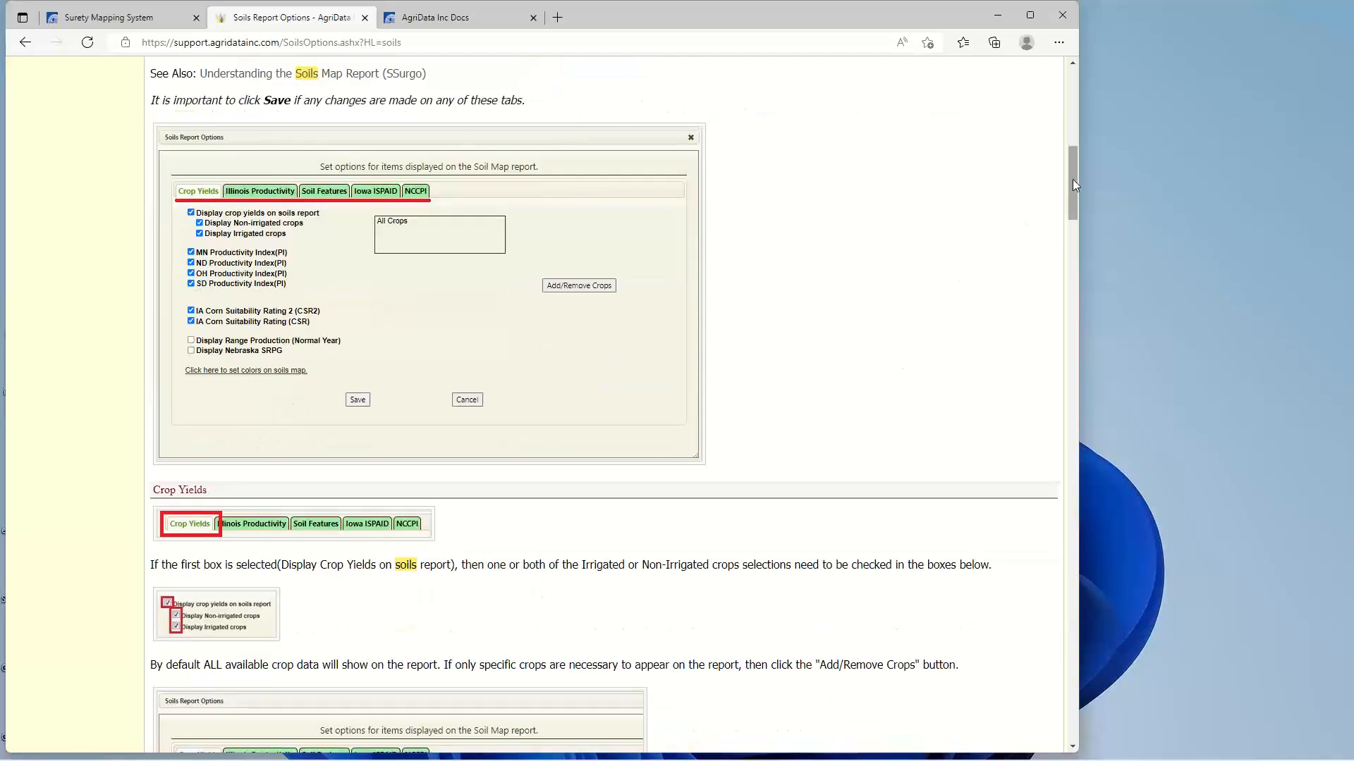
left_click_drag(1073, 179, 1094, 68)
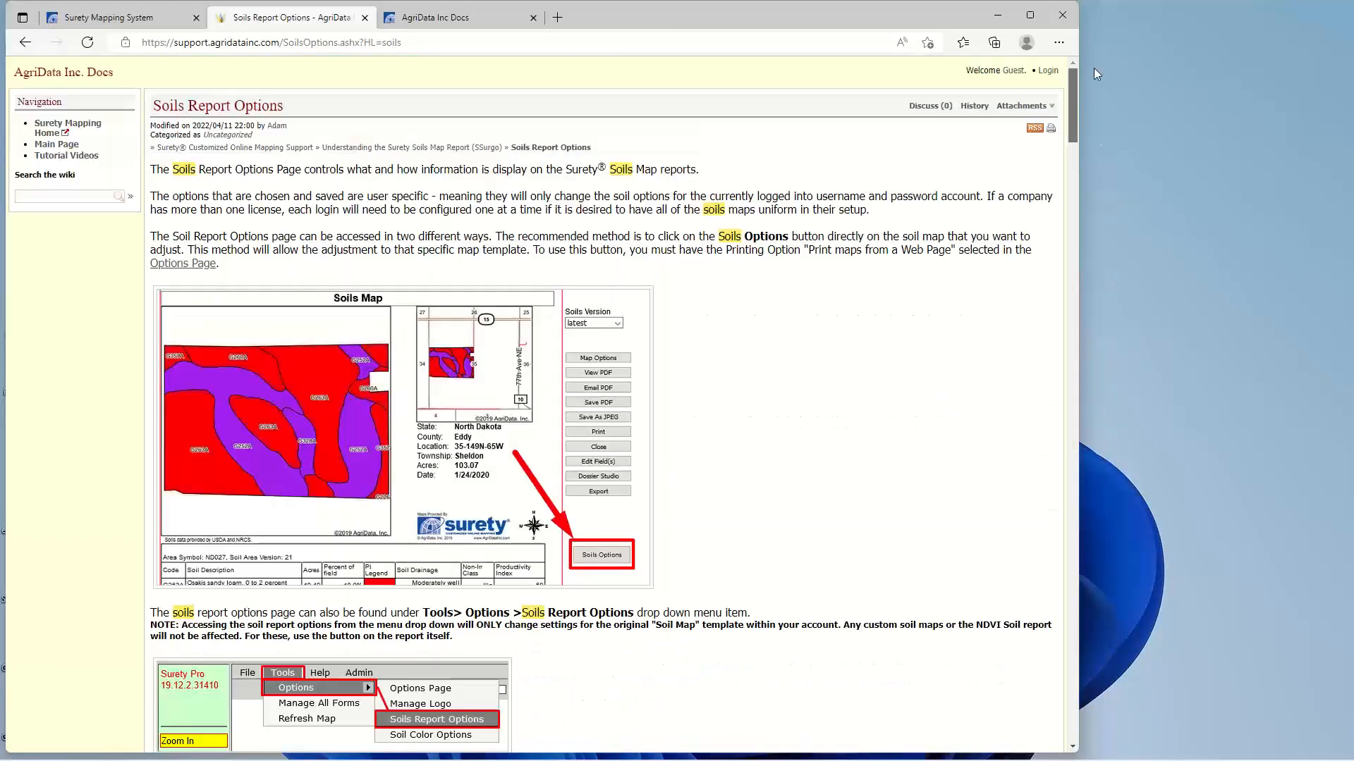
Close both support site tabs and display the FSA Fields (5/21/2008) boundaries around section 9 of Good Hope township on the map.
left_click(365, 17)
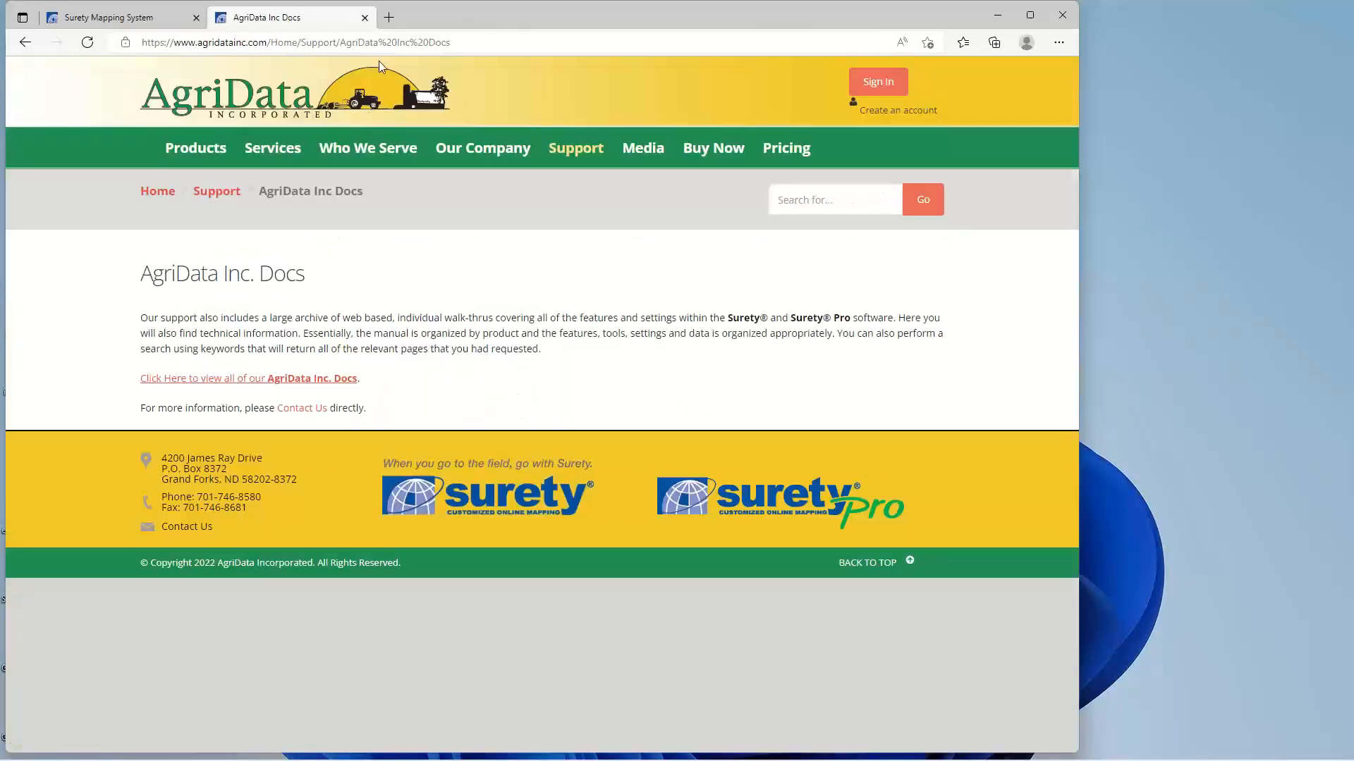
left_click(365, 18)
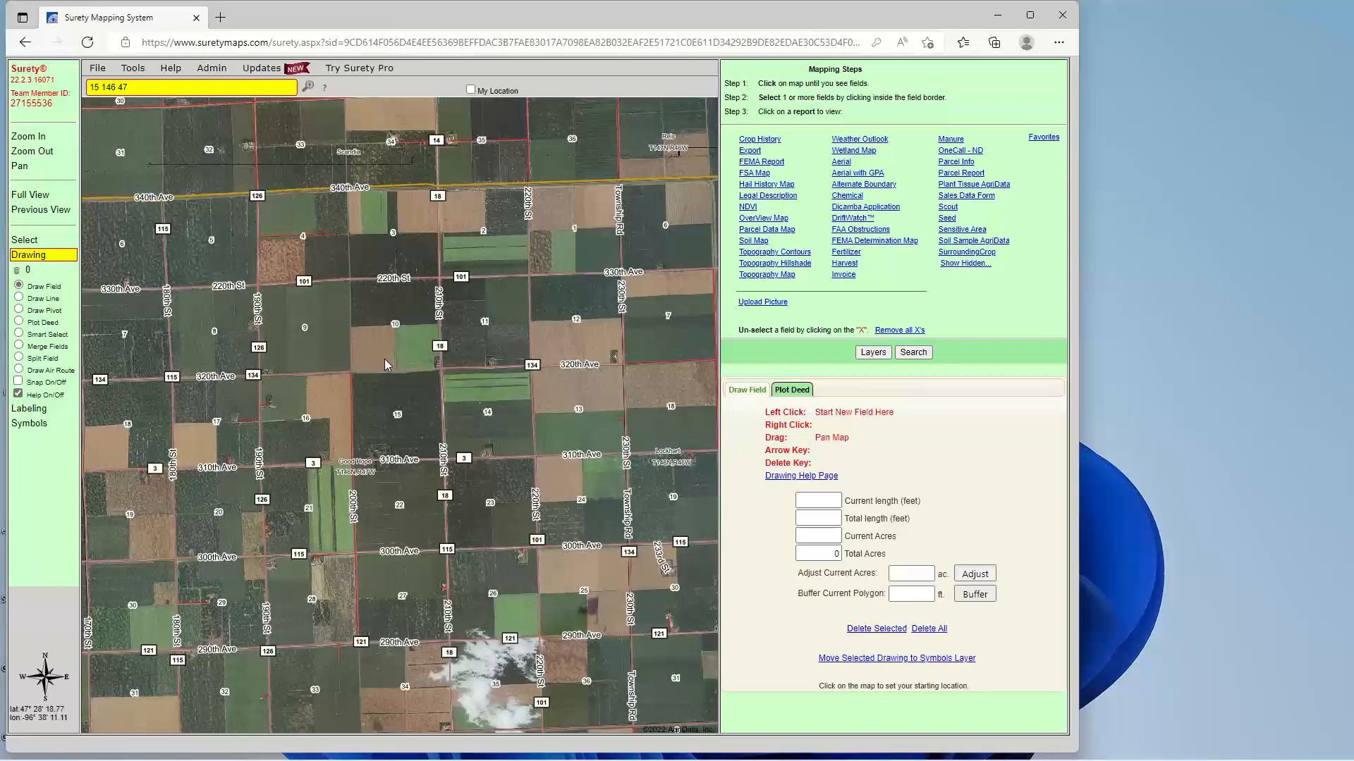
scroll(293, 330, "up", 2)
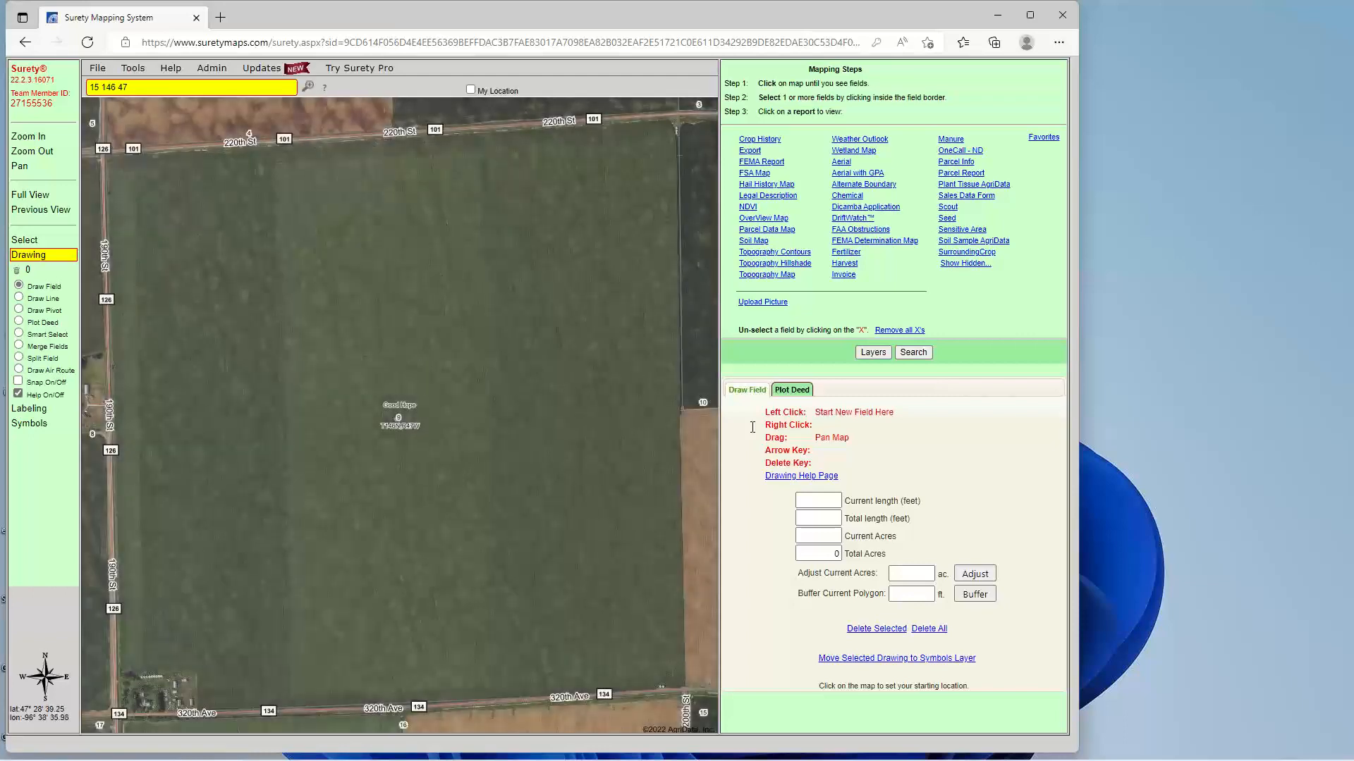
left_click(873, 352)
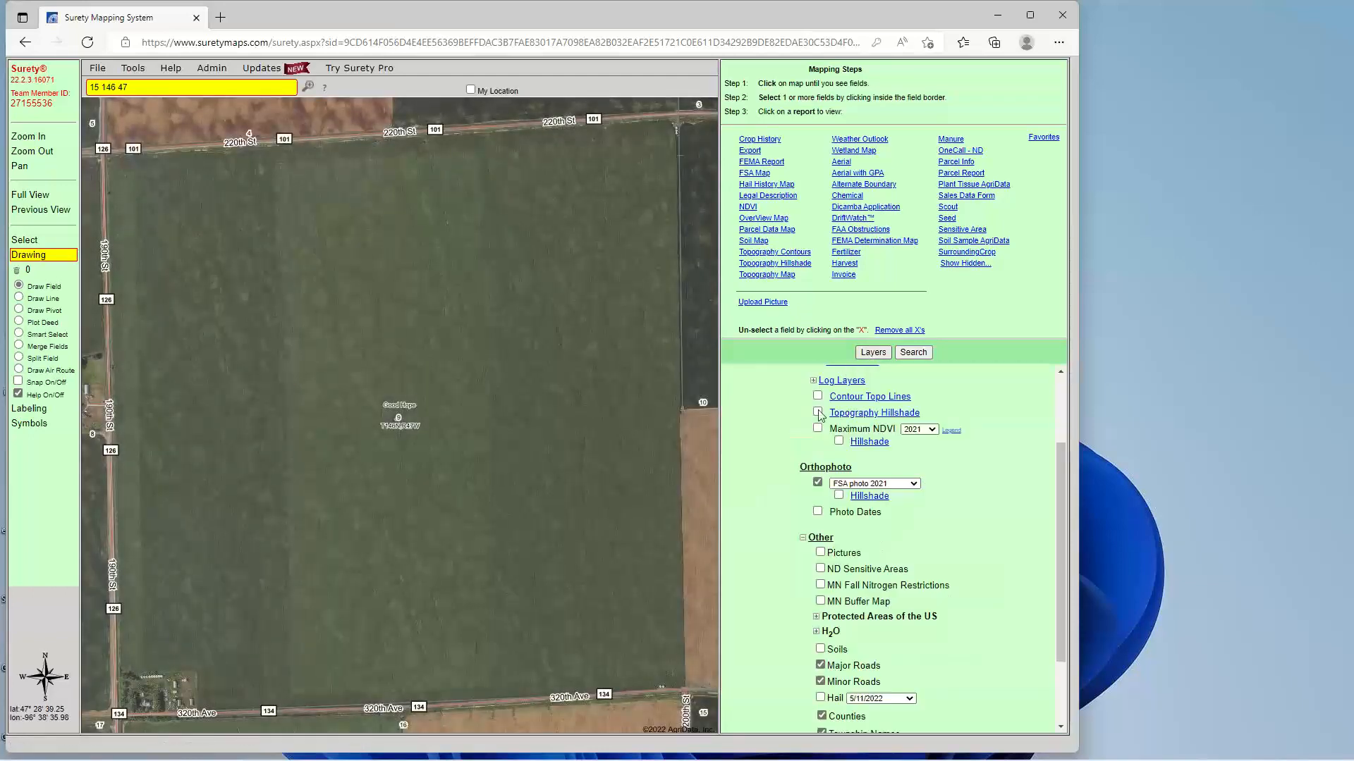
left_click(818, 413)
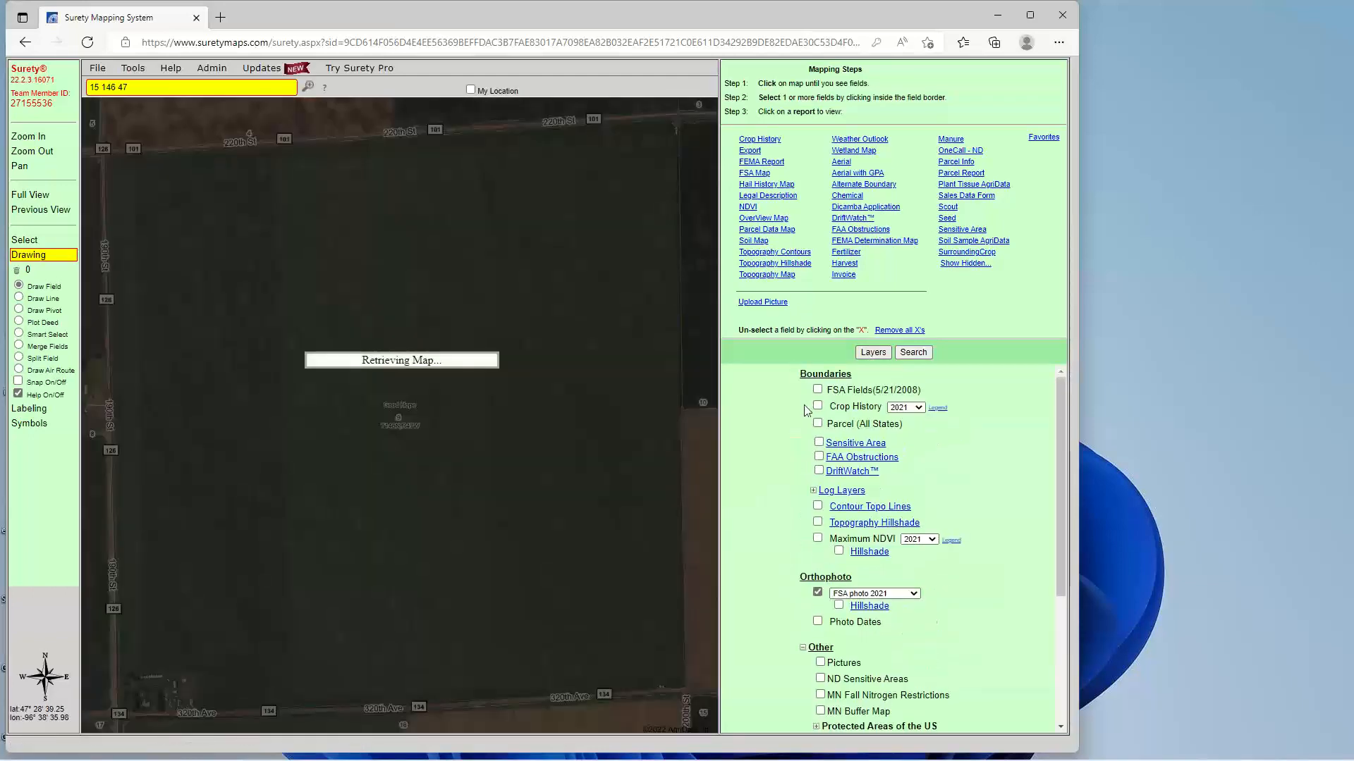
left_click(817, 390)
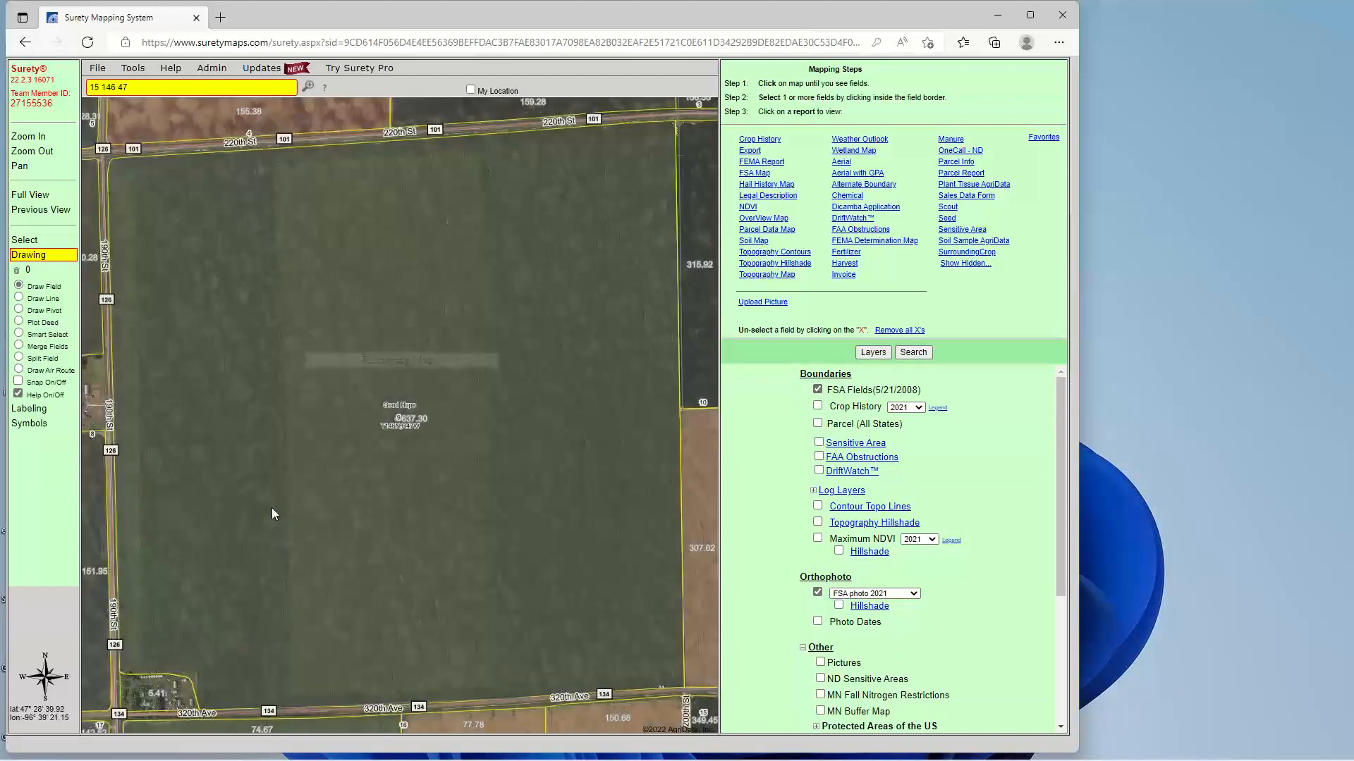
Select the large field in section 9 of Good Hope township and generate its Soil Map report.
left_click(25, 240)
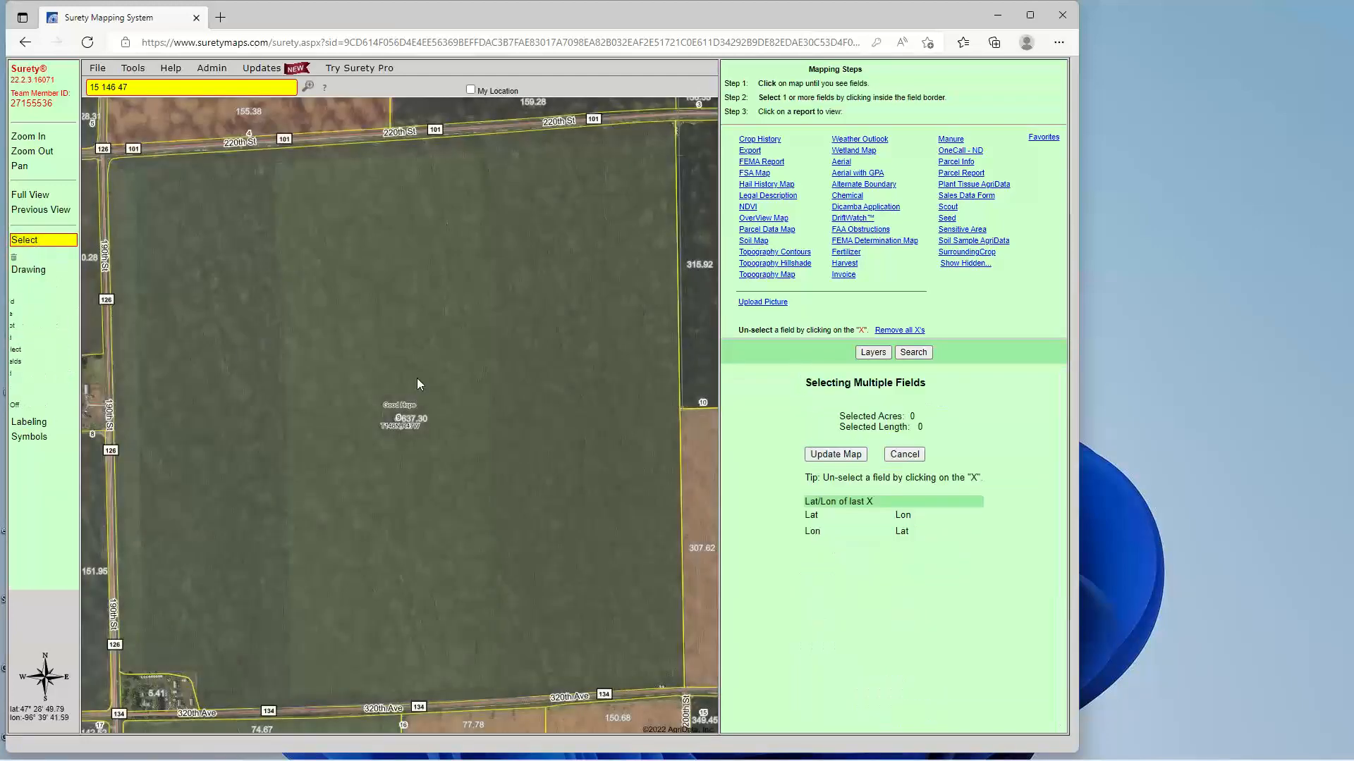
left_click(437, 393)
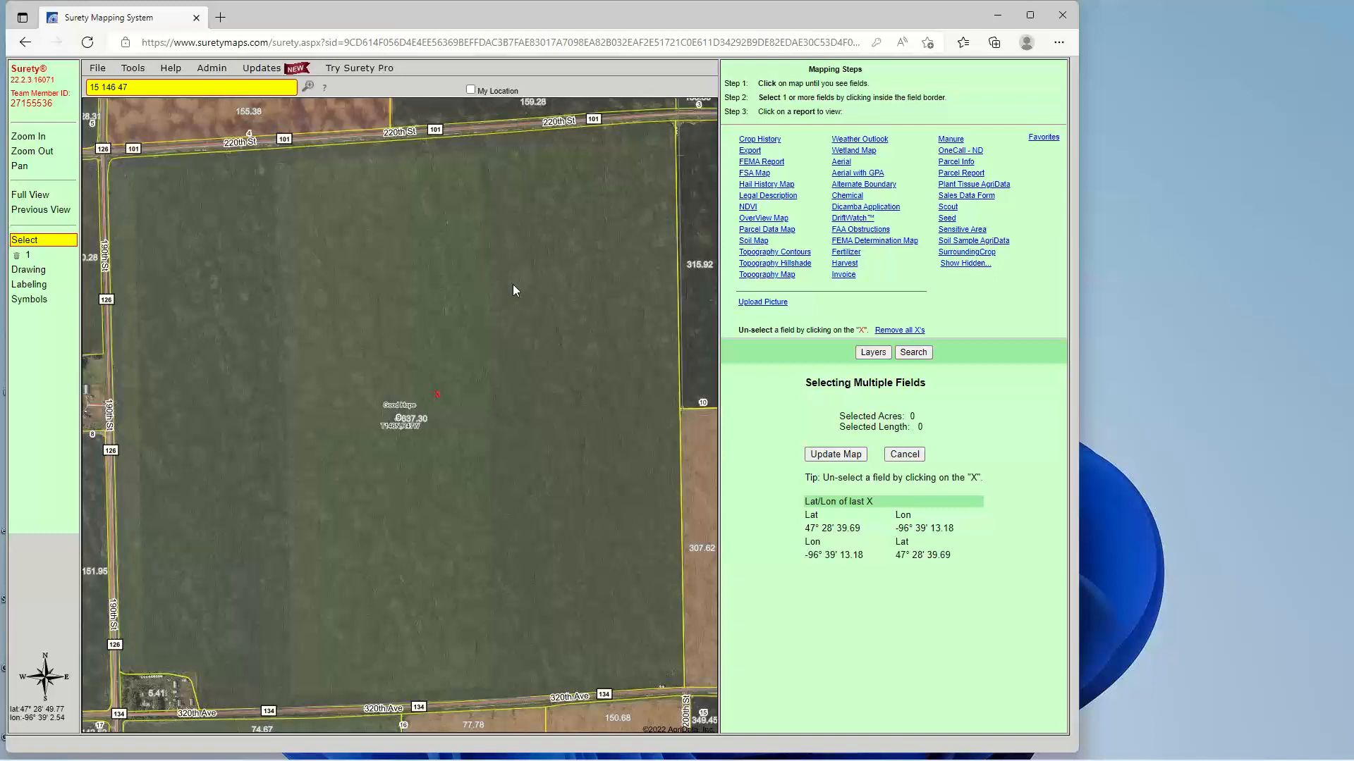
left_click(756, 241)
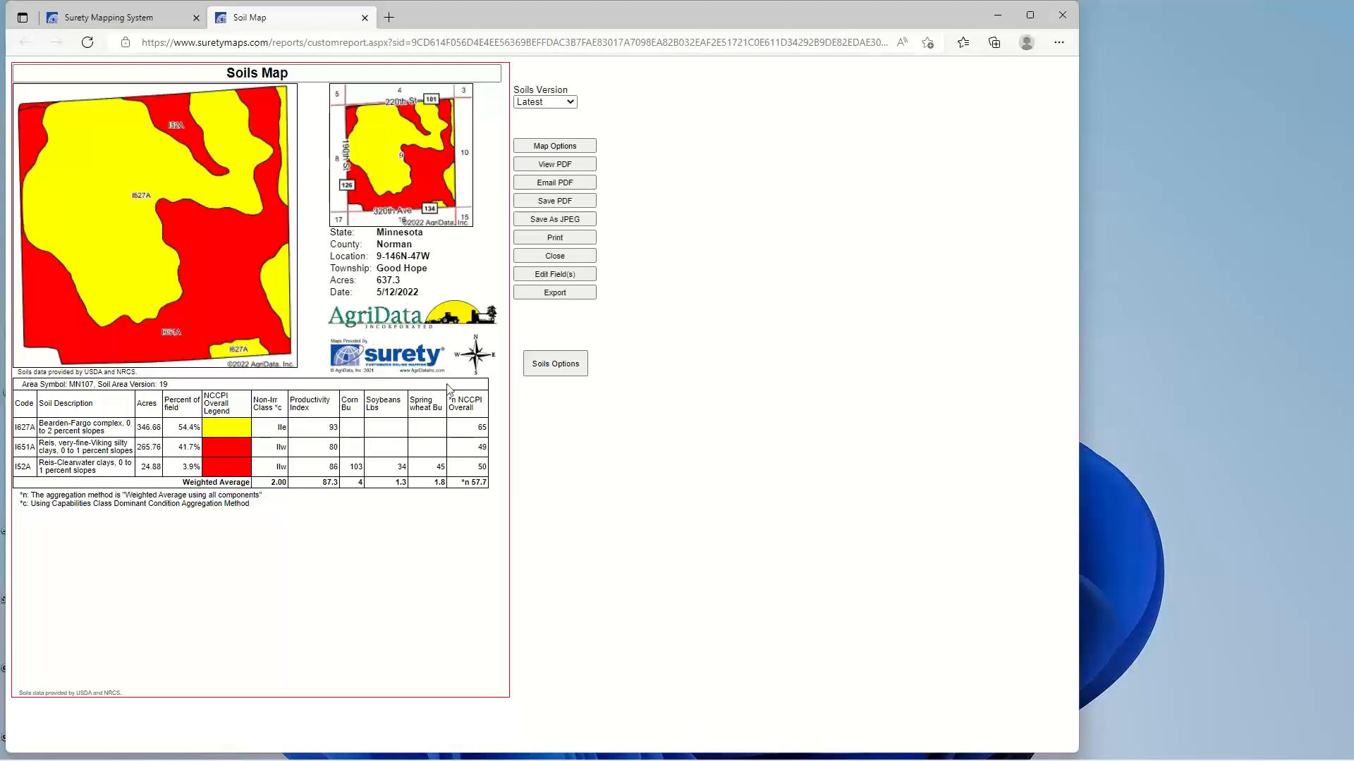
Review the Crop Yields, Illinois Productivity and Soil Features options of the Soil Map report, and leave them without saving.
left_click(564, 370)
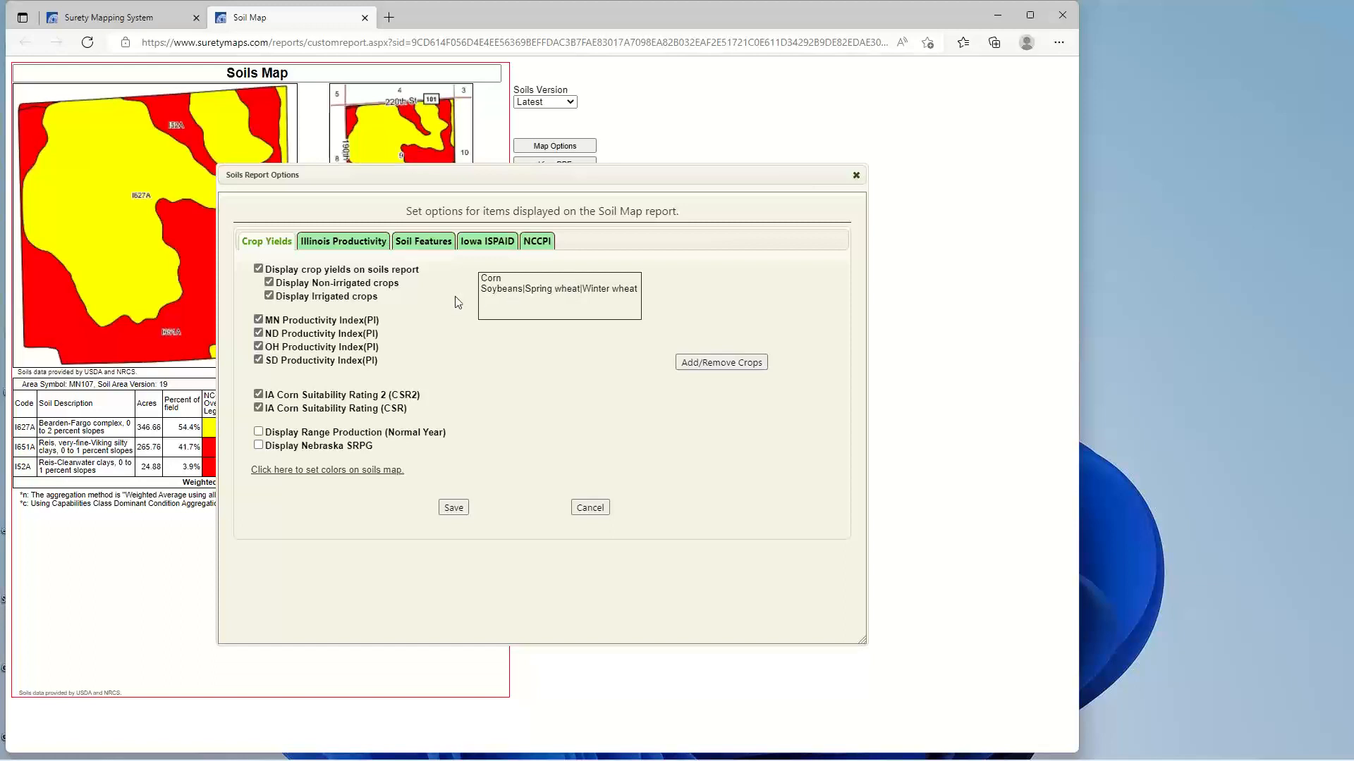
left_click(356, 242)
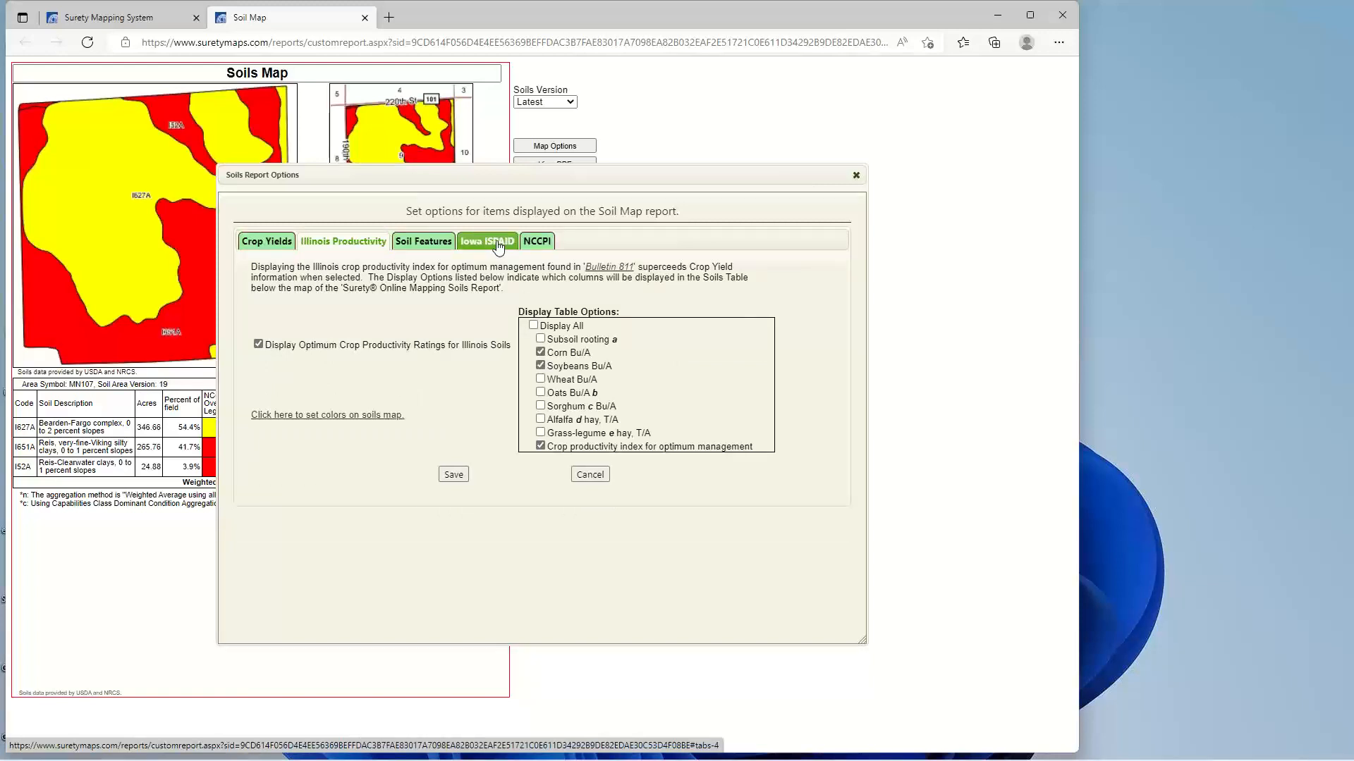
left_click(426, 247)
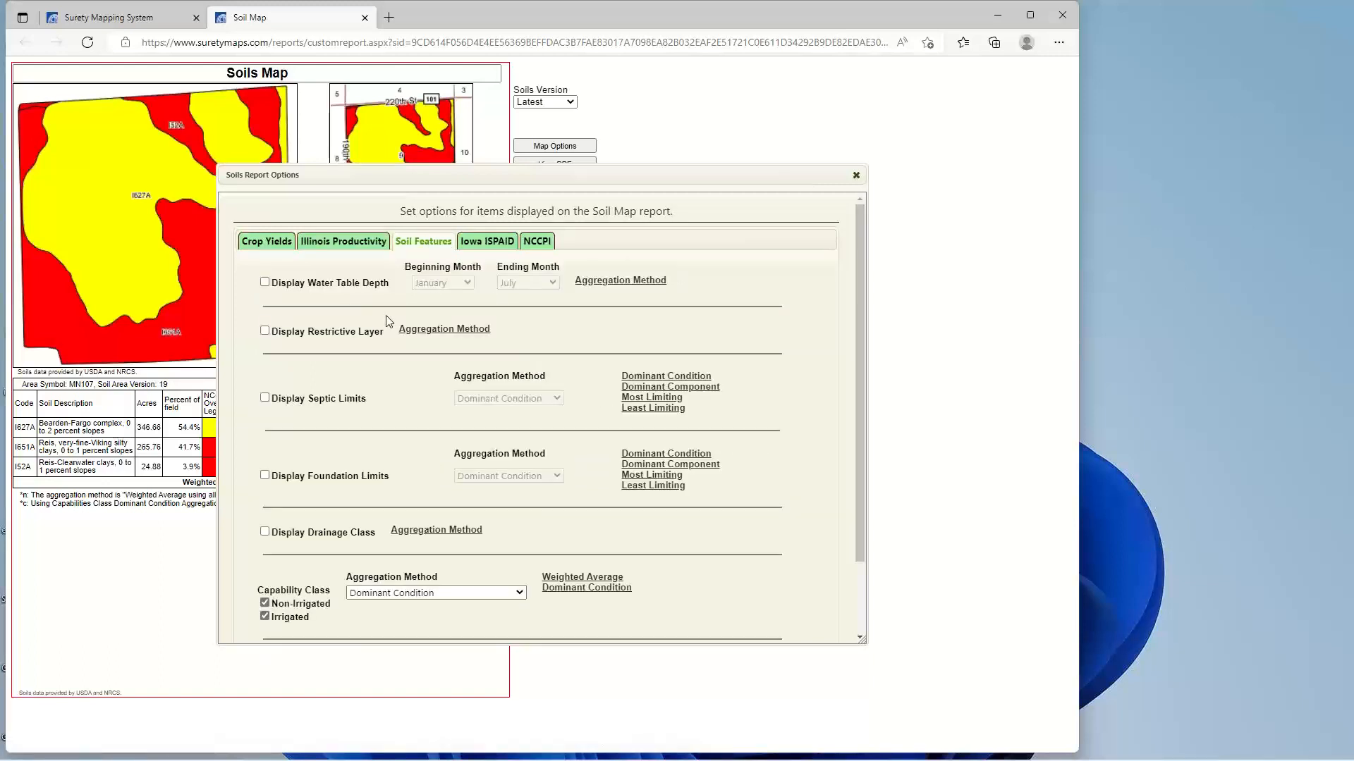
scroll(386, 315, "down", 1)
scroll(386, 315, "up", 1)
scroll(396, 329, "down", 2)
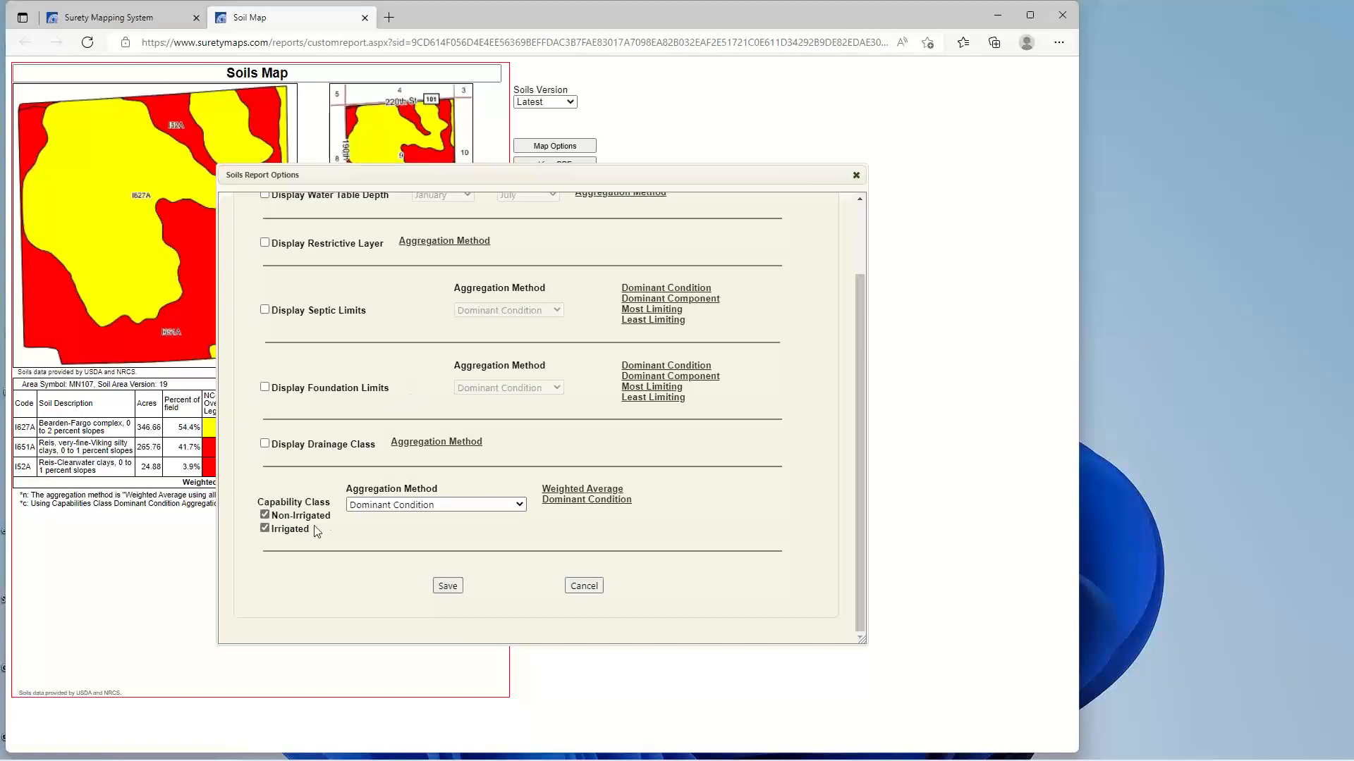
scroll(315, 532, "up", 2)
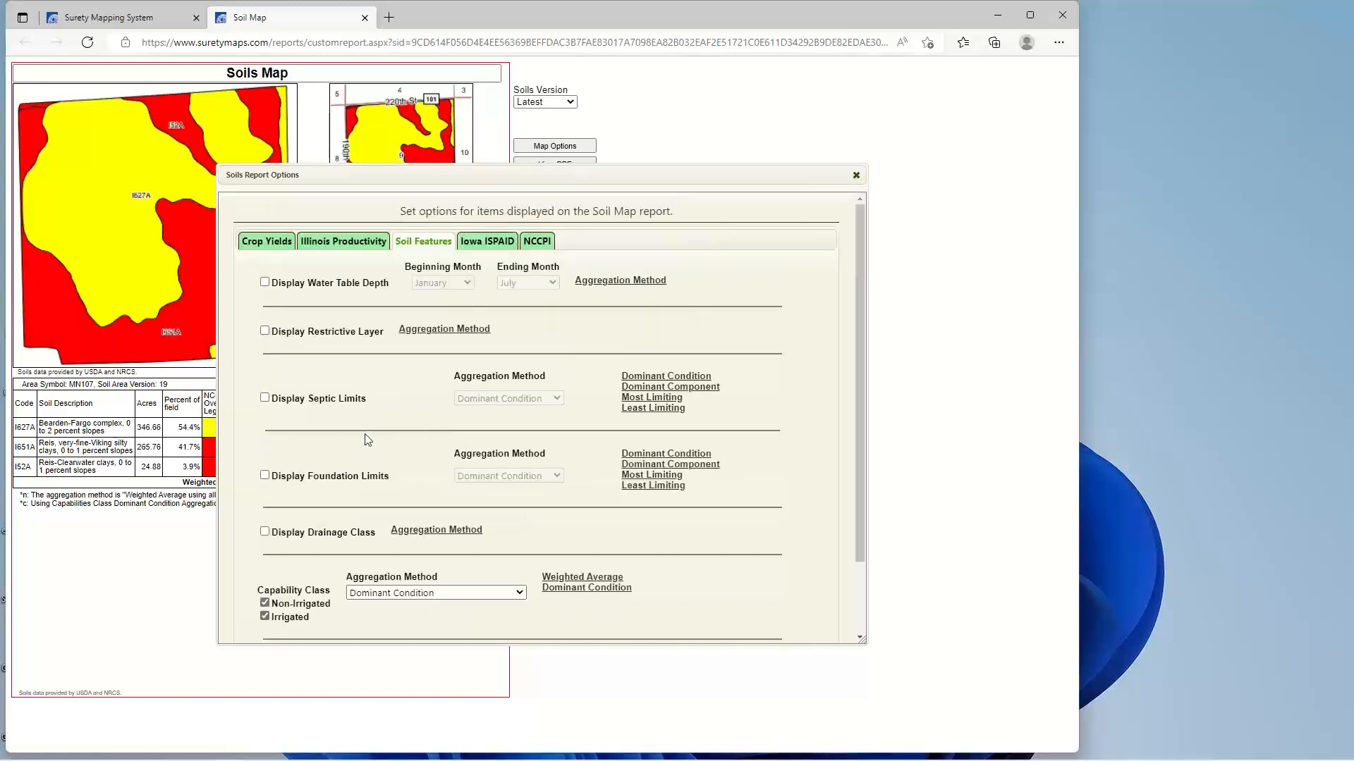
scroll(459, 419, "down", 2)
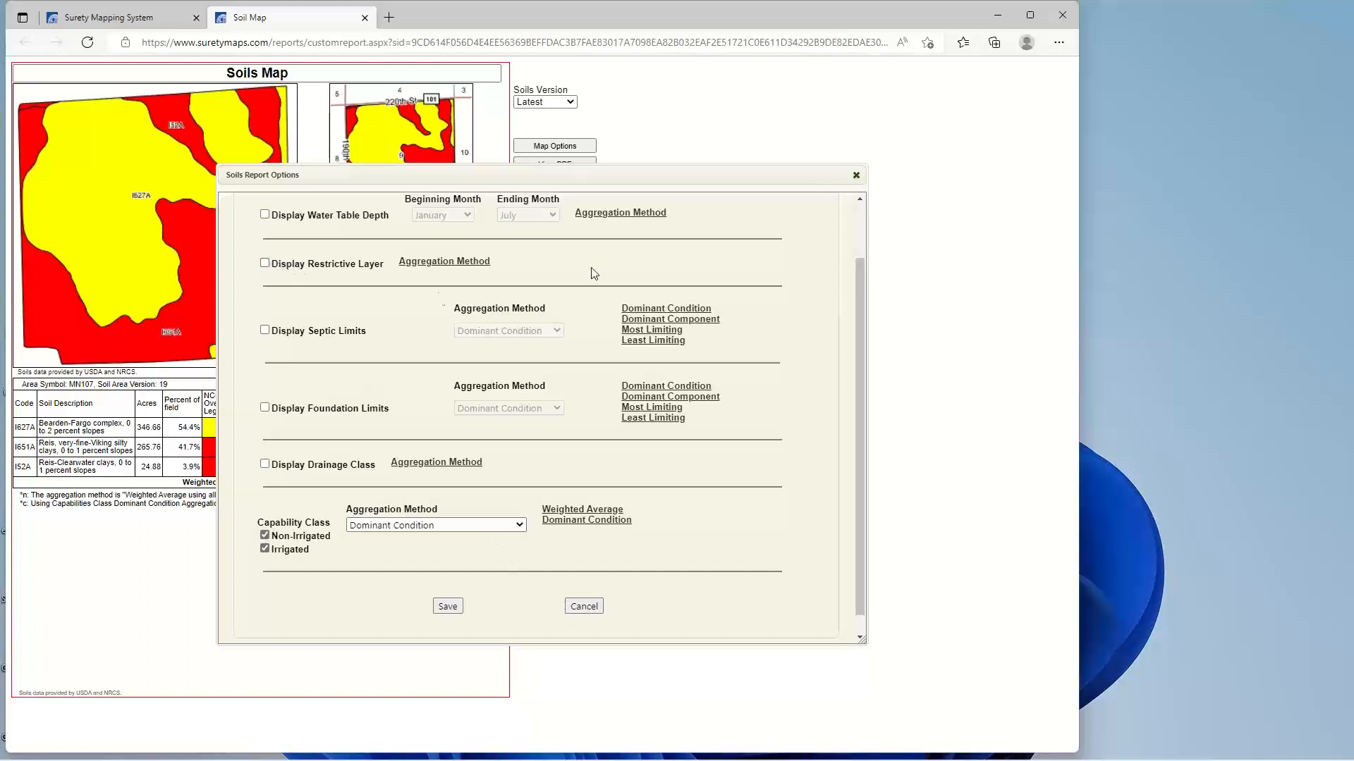
left_click(584, 607)
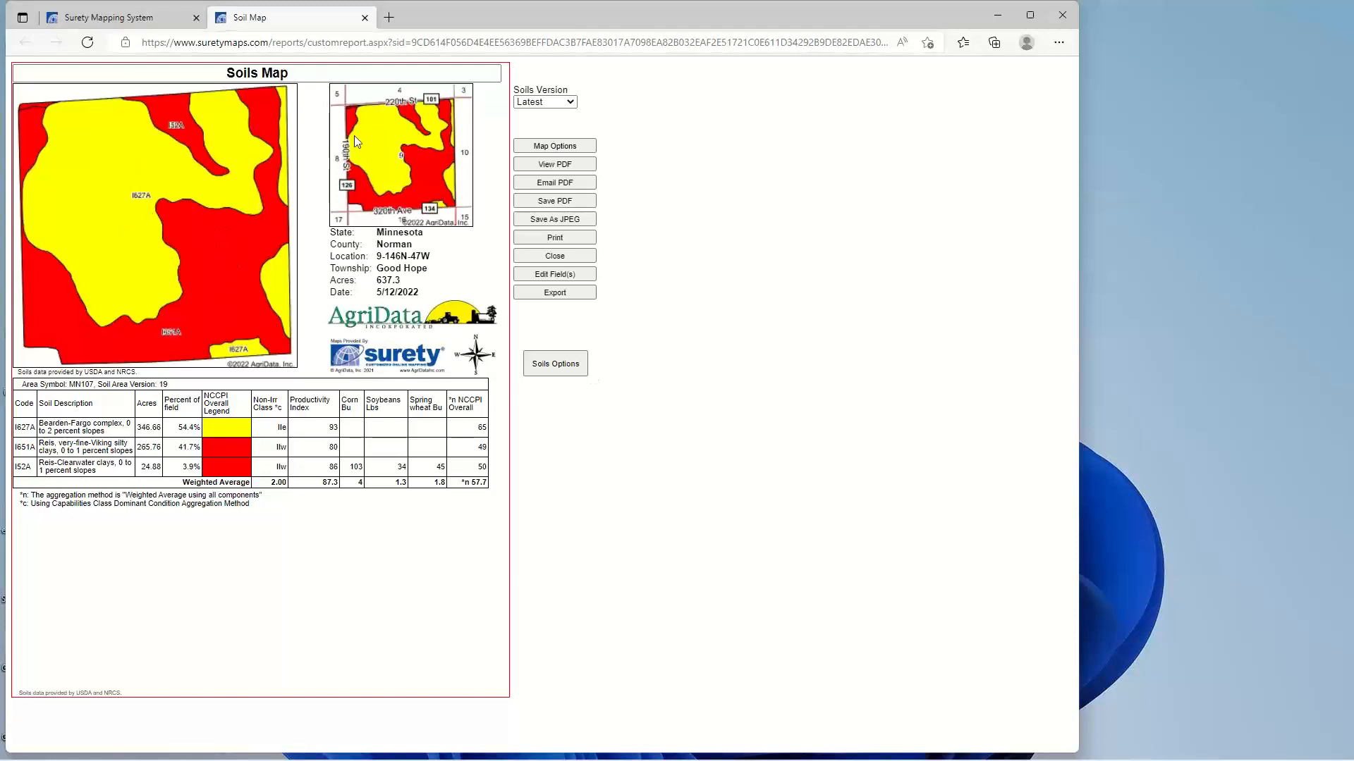
Close the Soil Map report and, in Soil Color Options, enable the Productivity Index and disable the NCCPI Corn Index.
left_click(365, 17)
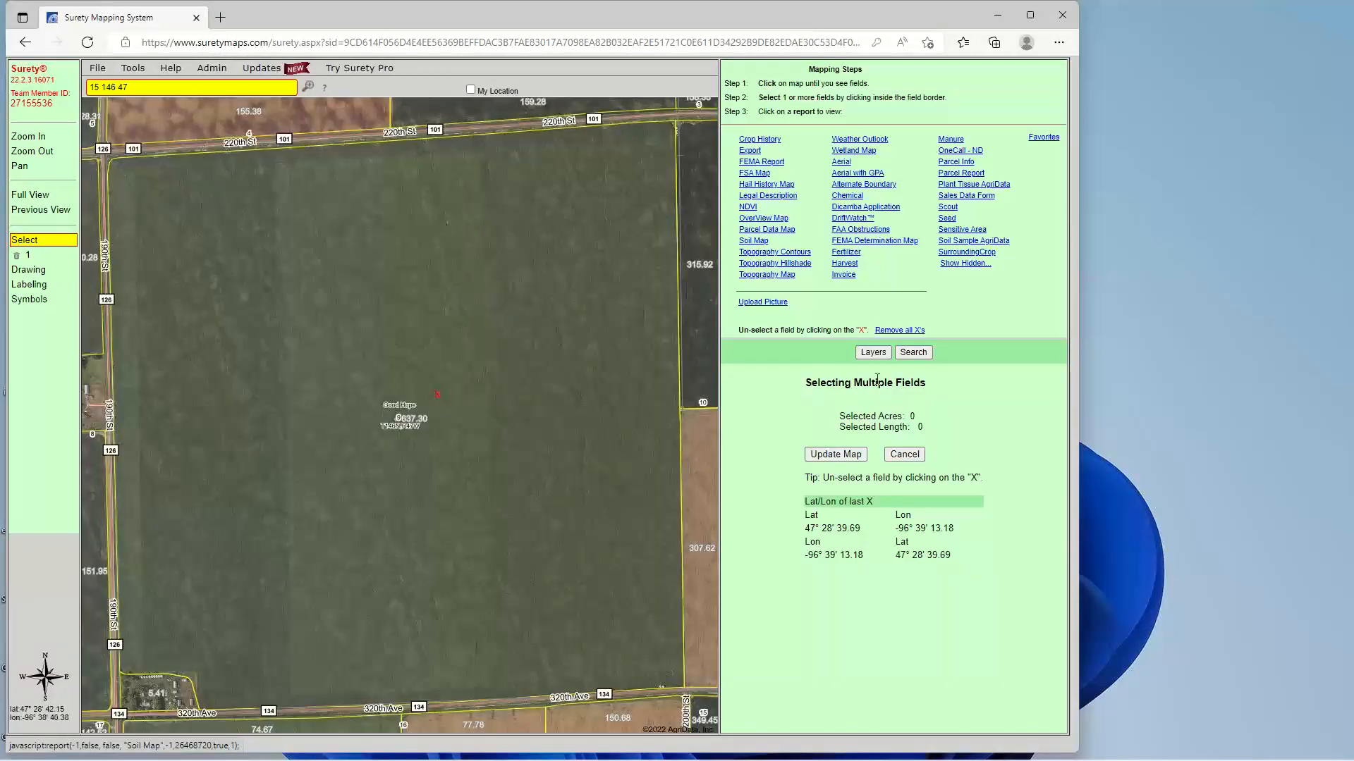
left_click(134, 69)
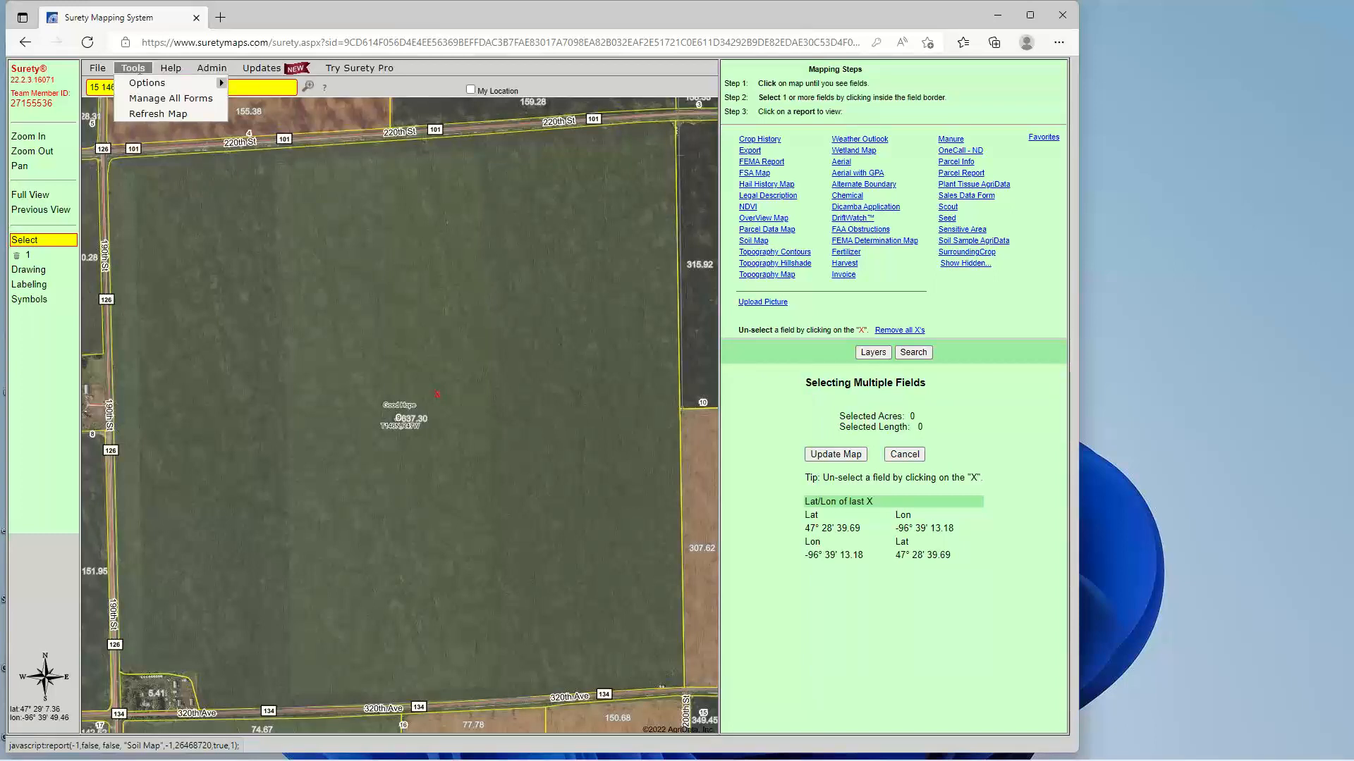
mouse_move(174, 89)
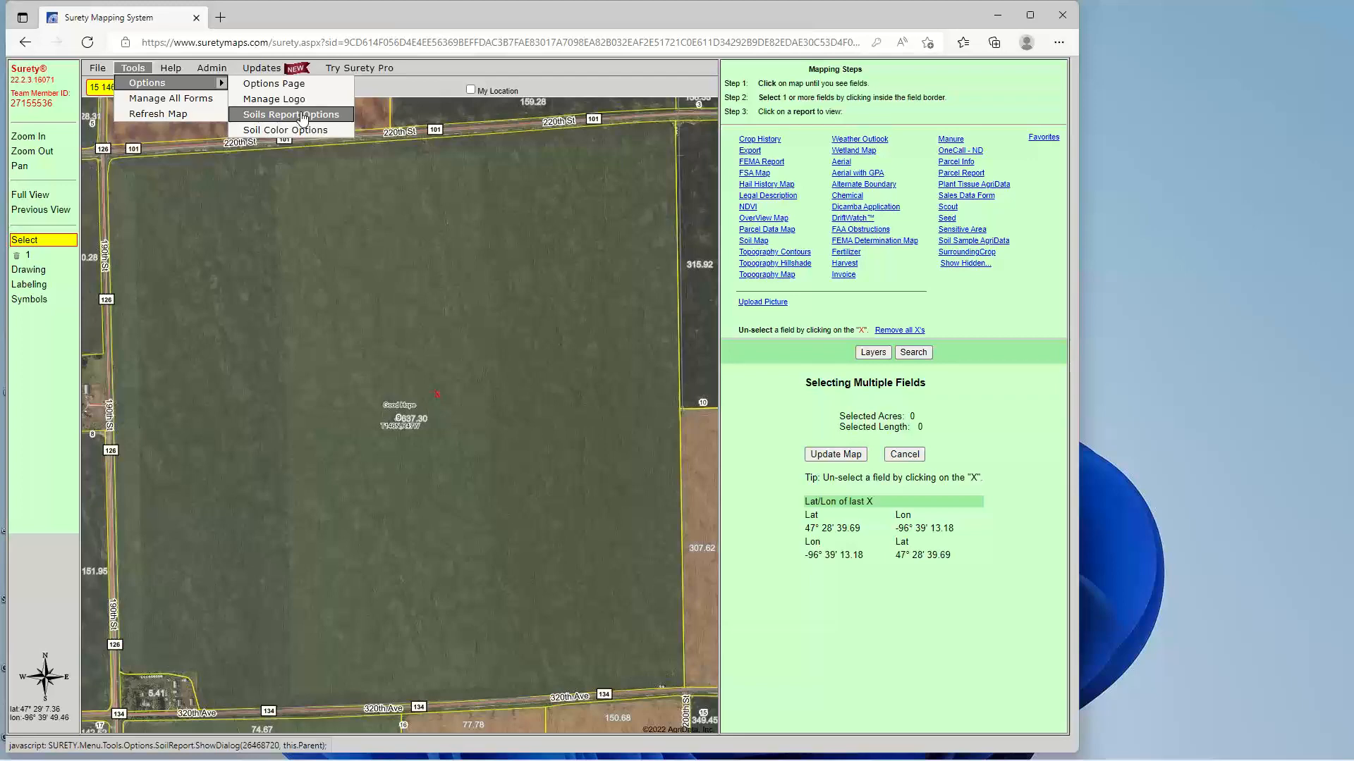
left_click(303, 131)
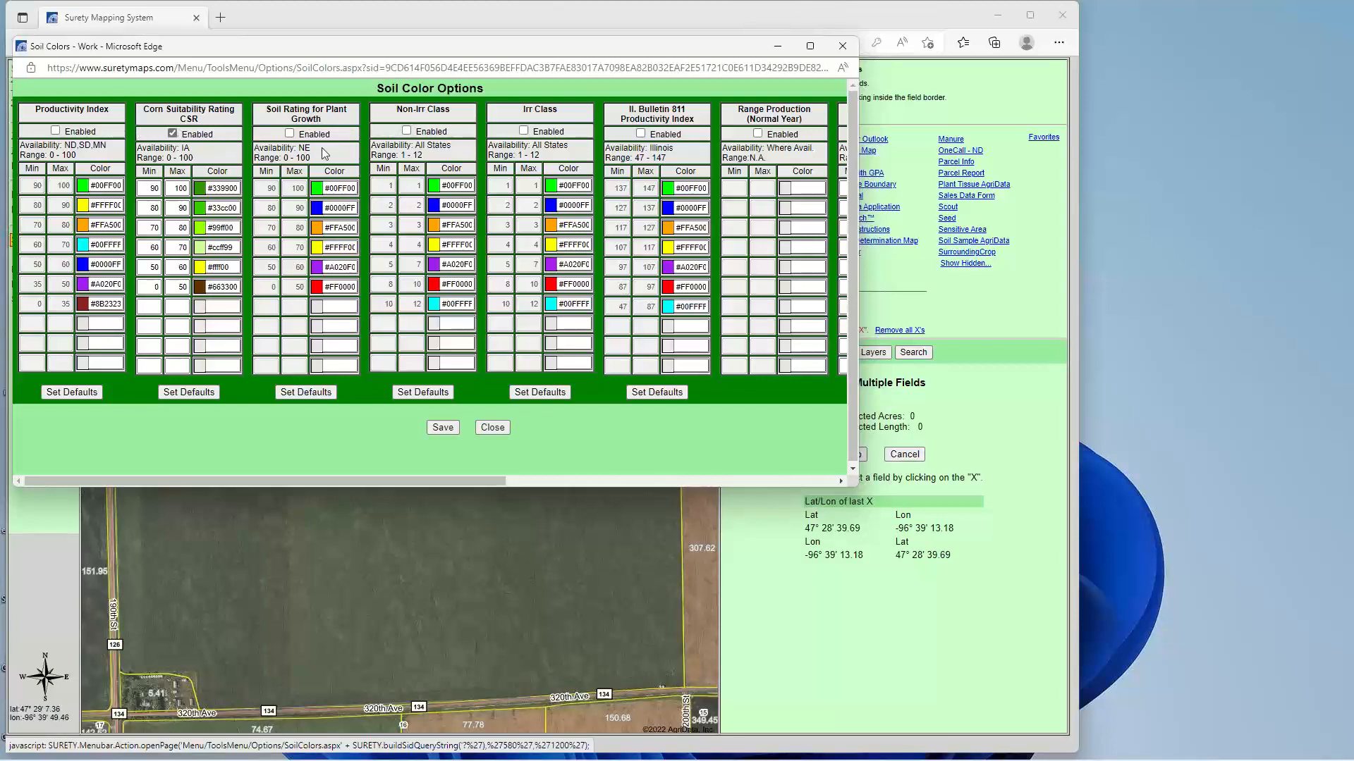
left_click(55, 131)
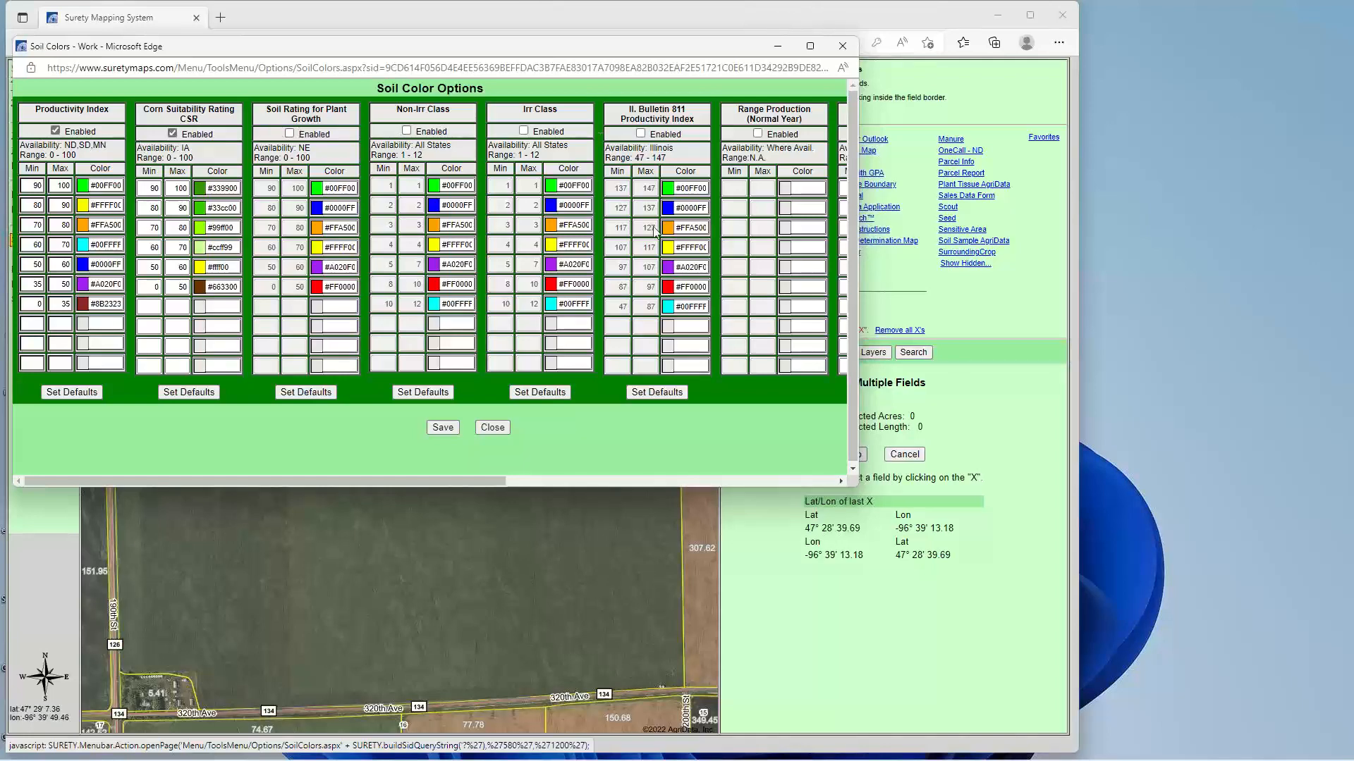
left_click_drag(497, 481, 851, 506)
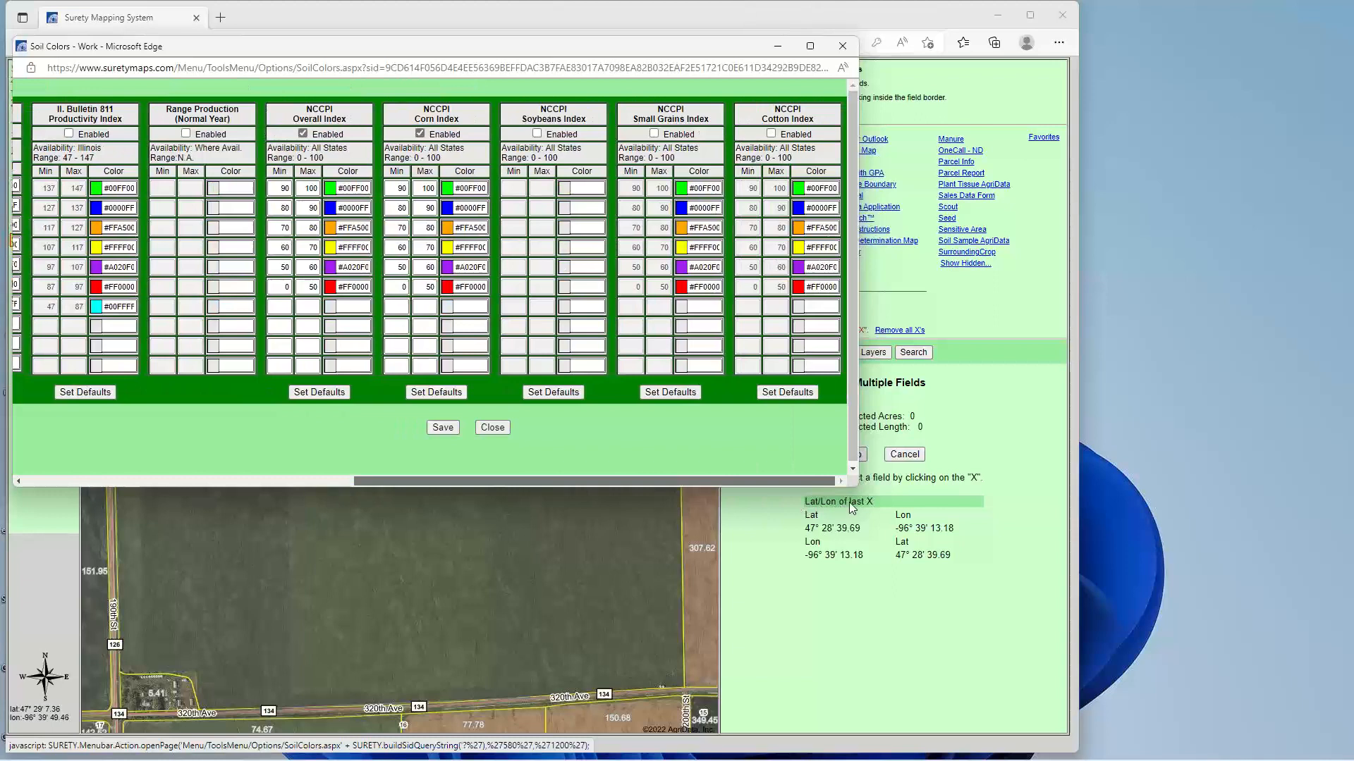
left_click(420, 134)
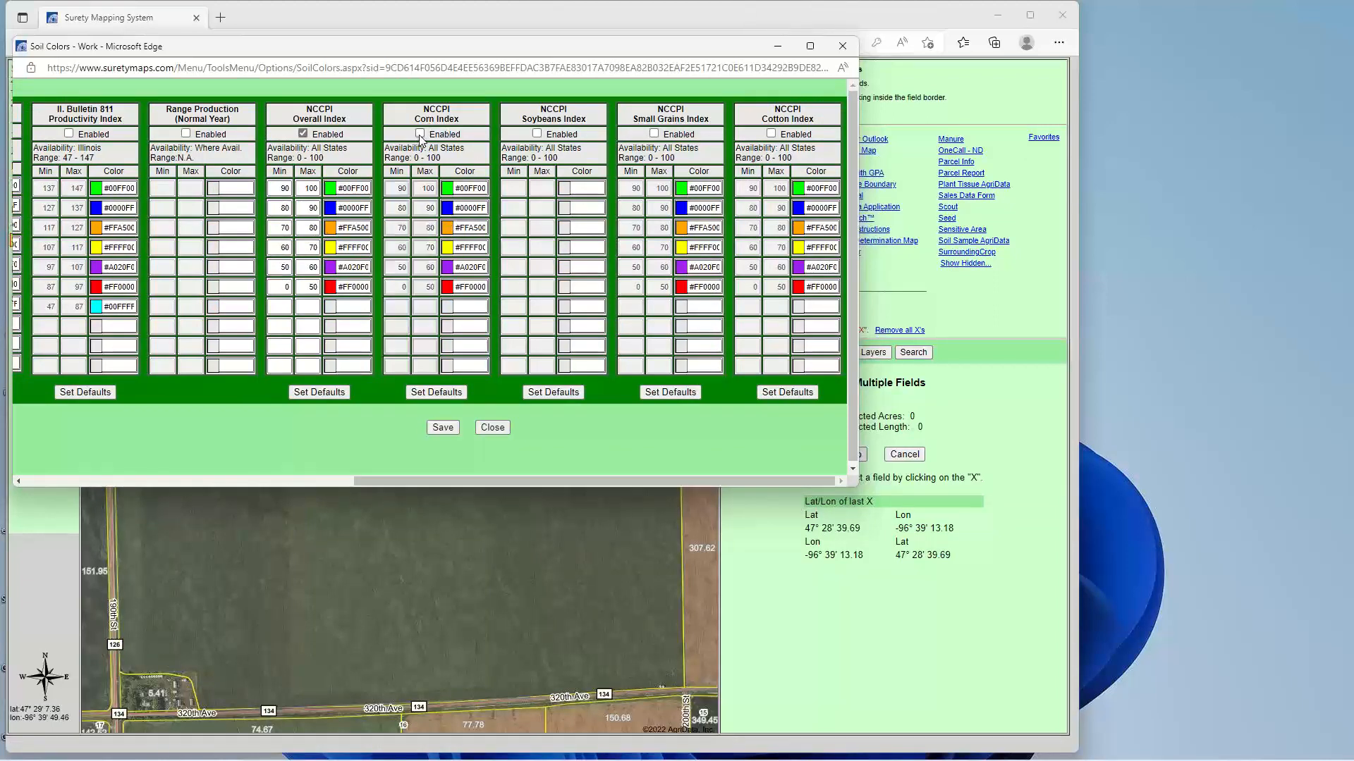
Try 85 as a limit in the upper Productivity Index ranges, and restore that index's default ranges and colors.
left_click_drag(504, 480, 197, 480)
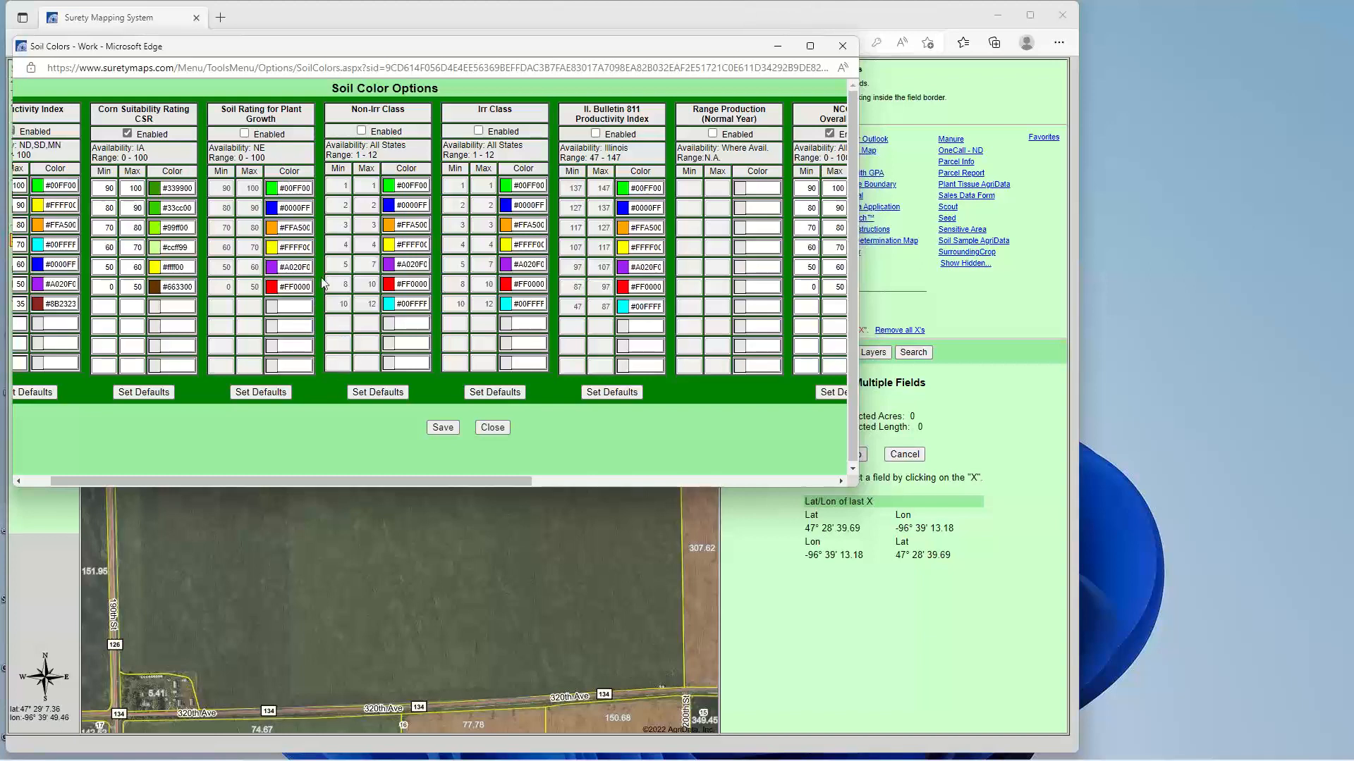
left_click_drag(427, 479, 354, 480)
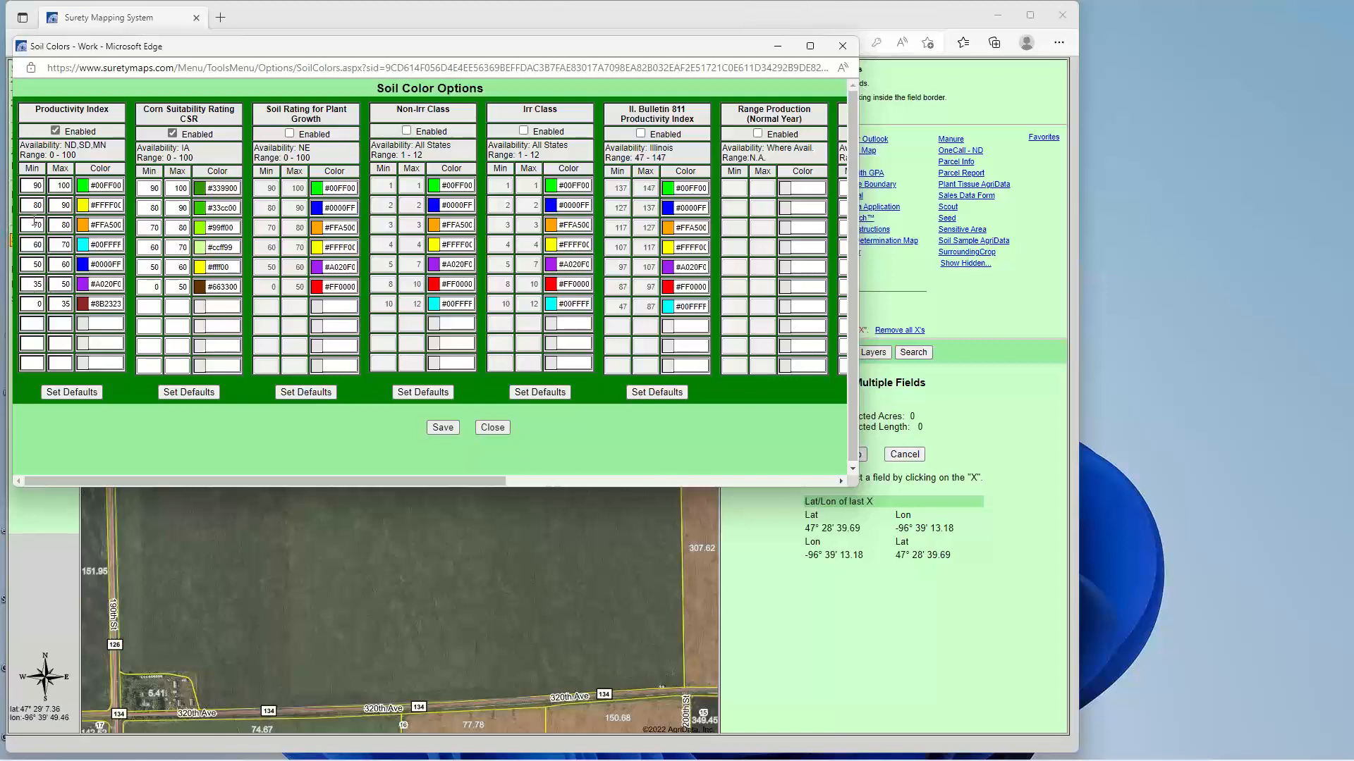
double_click(38, 186)
double_click(65, 205)
type("85")
left_click(85, 396)
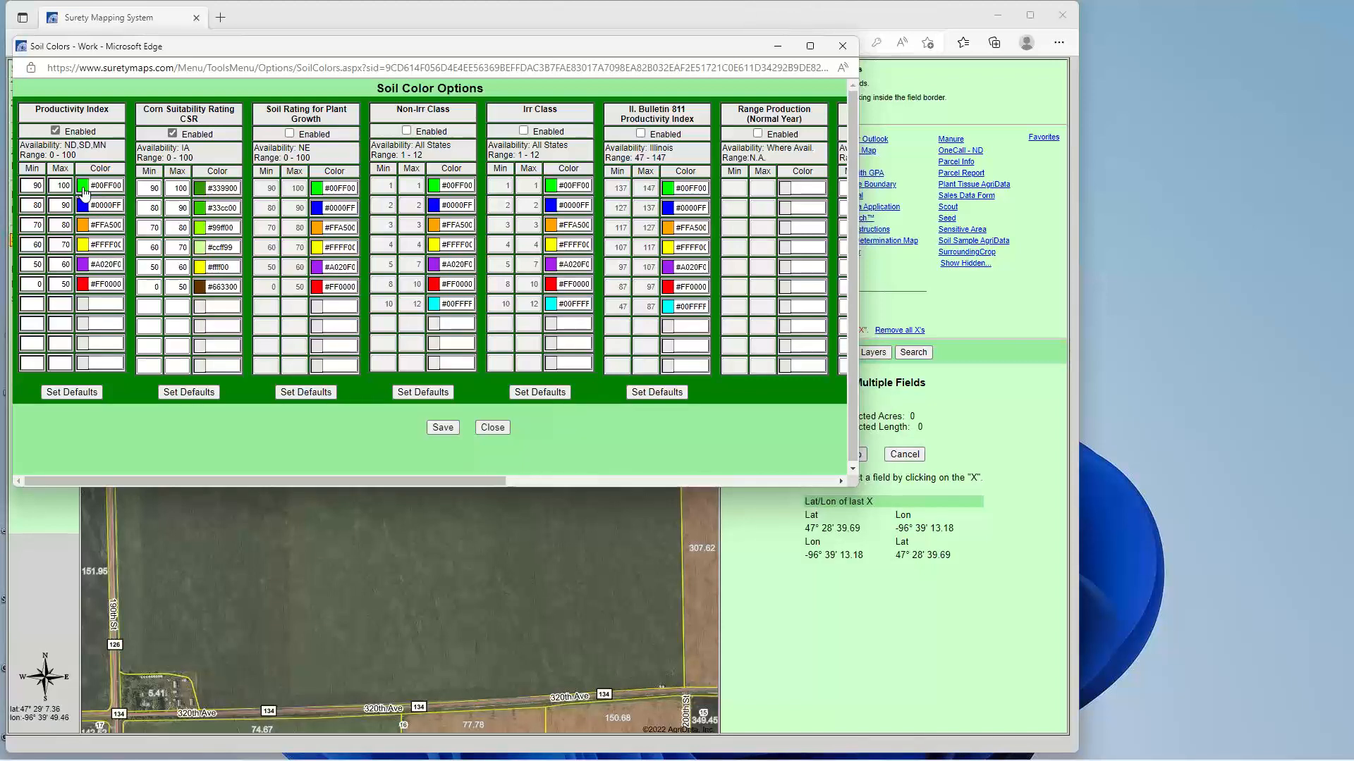
Recolor the Productivity Index ranges from 90–100 down to 50–60 as #336633, #33cc00, #99ff66, #ccffcc and #ffff66.
left_click(83, 187)
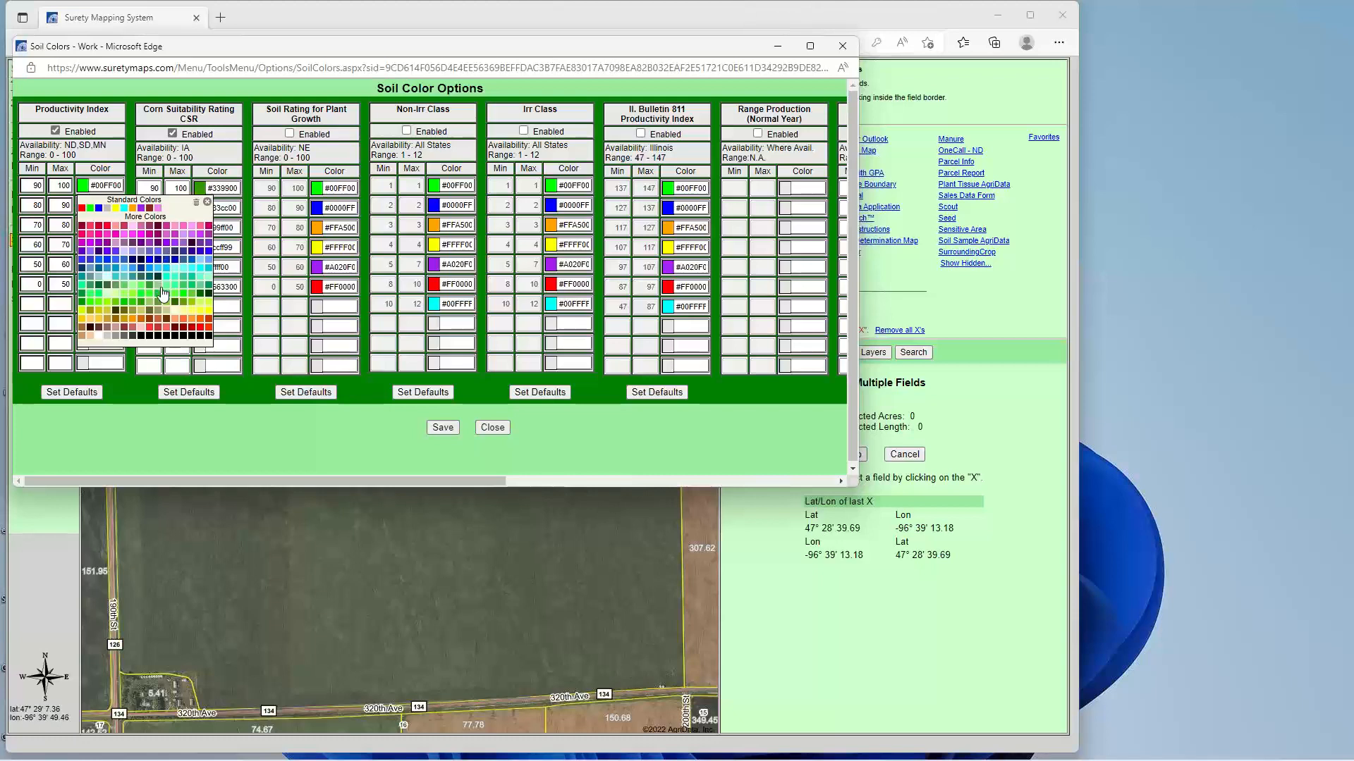
left_click(116, 293)
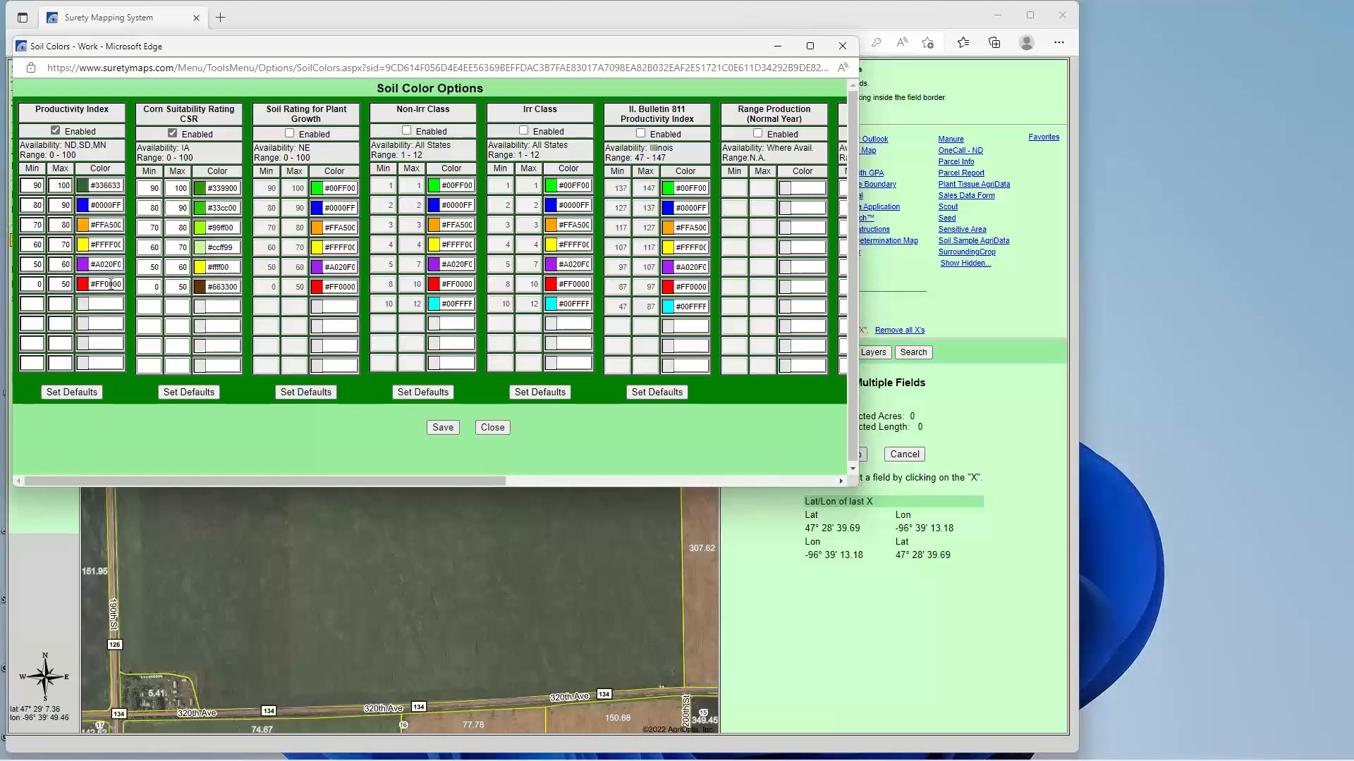
left_click(84, 206)
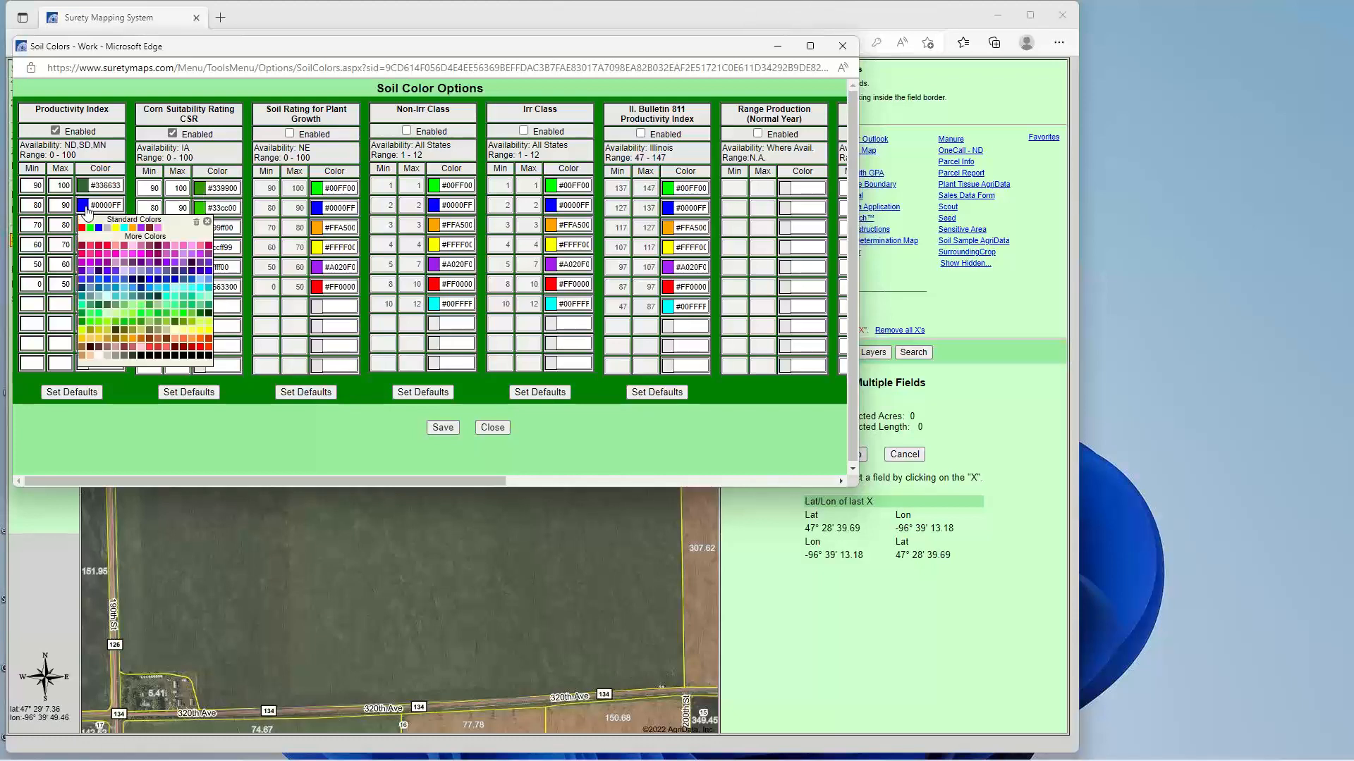
left_click(131, 323)
left_click(83, 226)
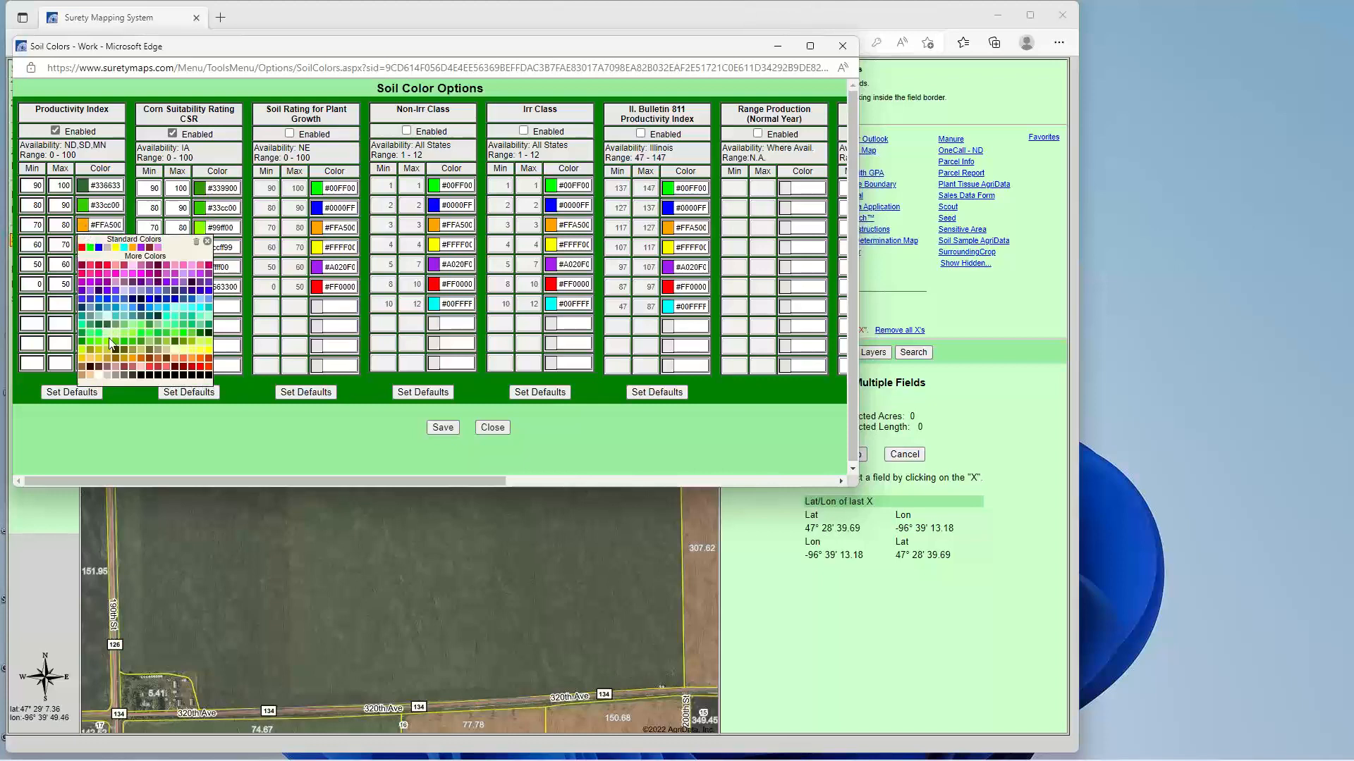
left_click(84, 264)
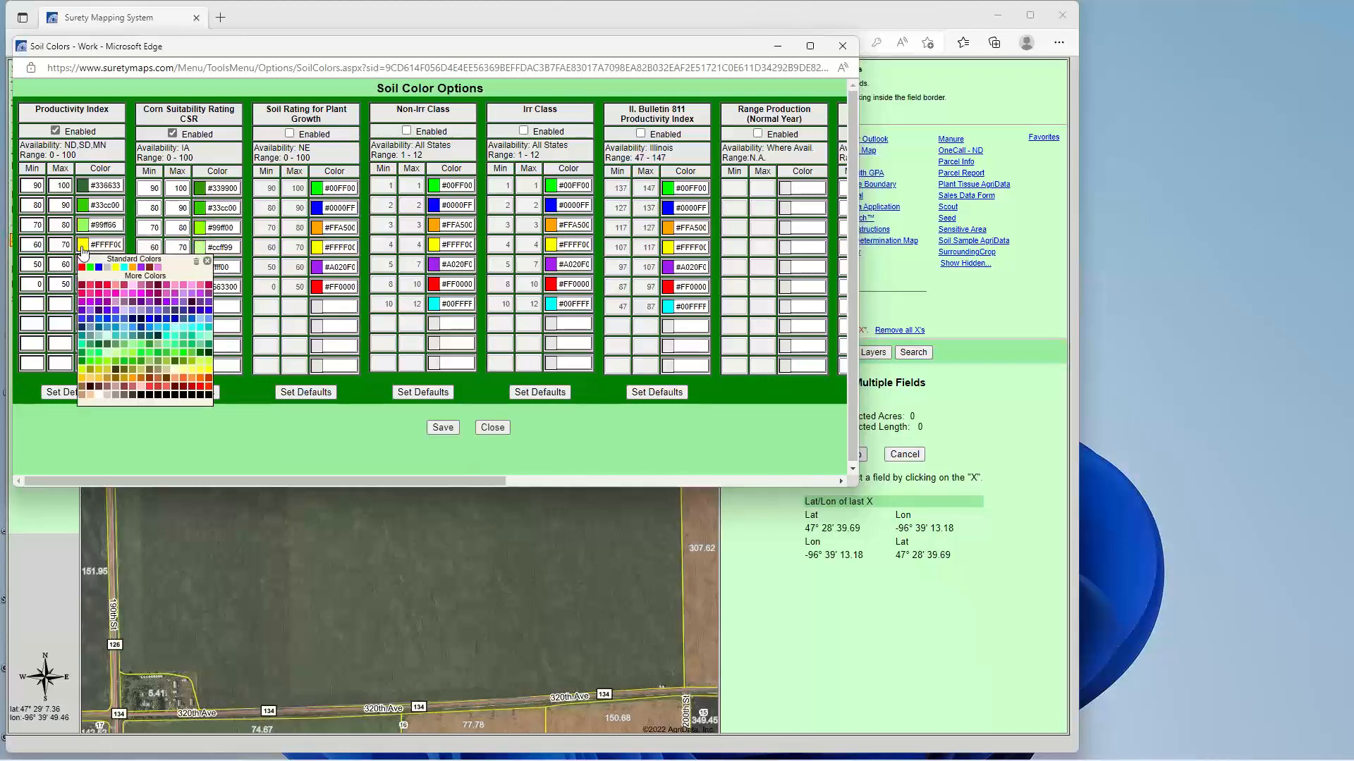
left_click(106, 361)
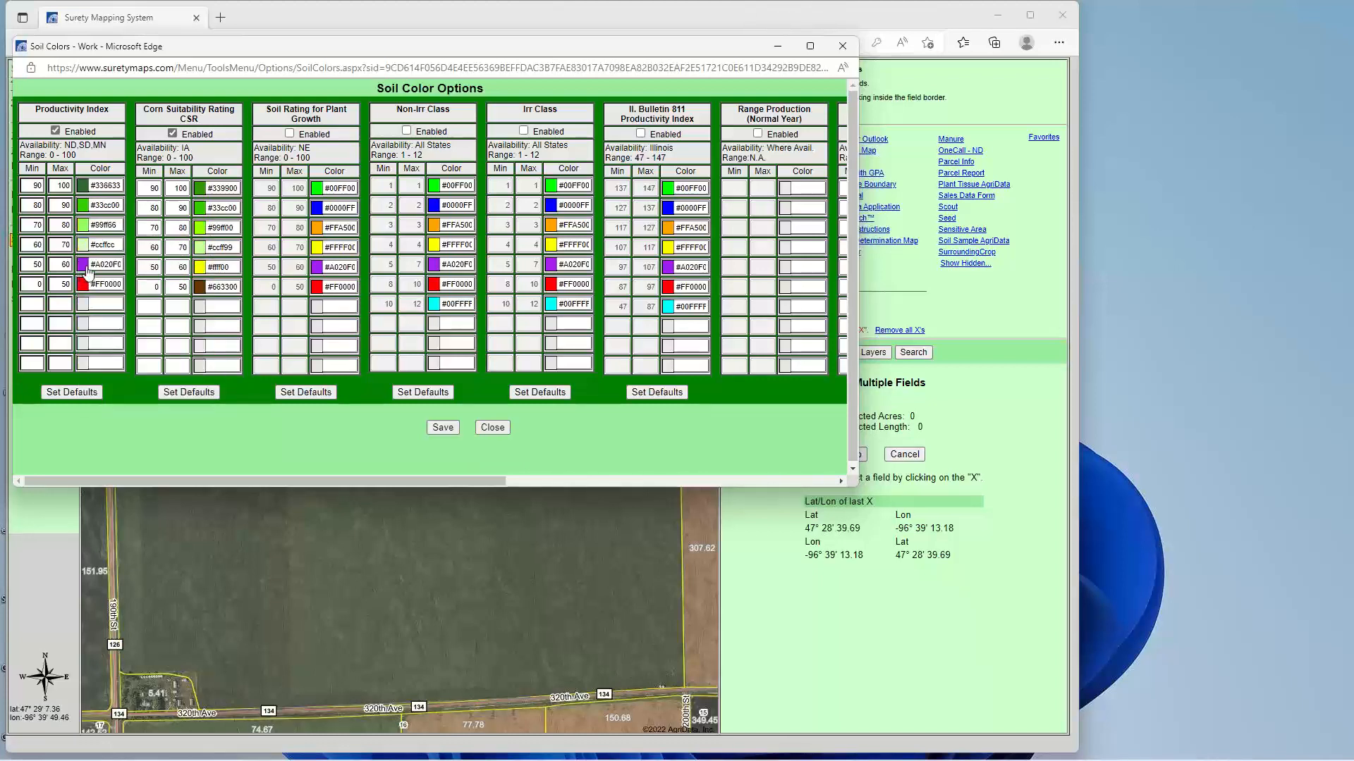
left_click(84, 266)
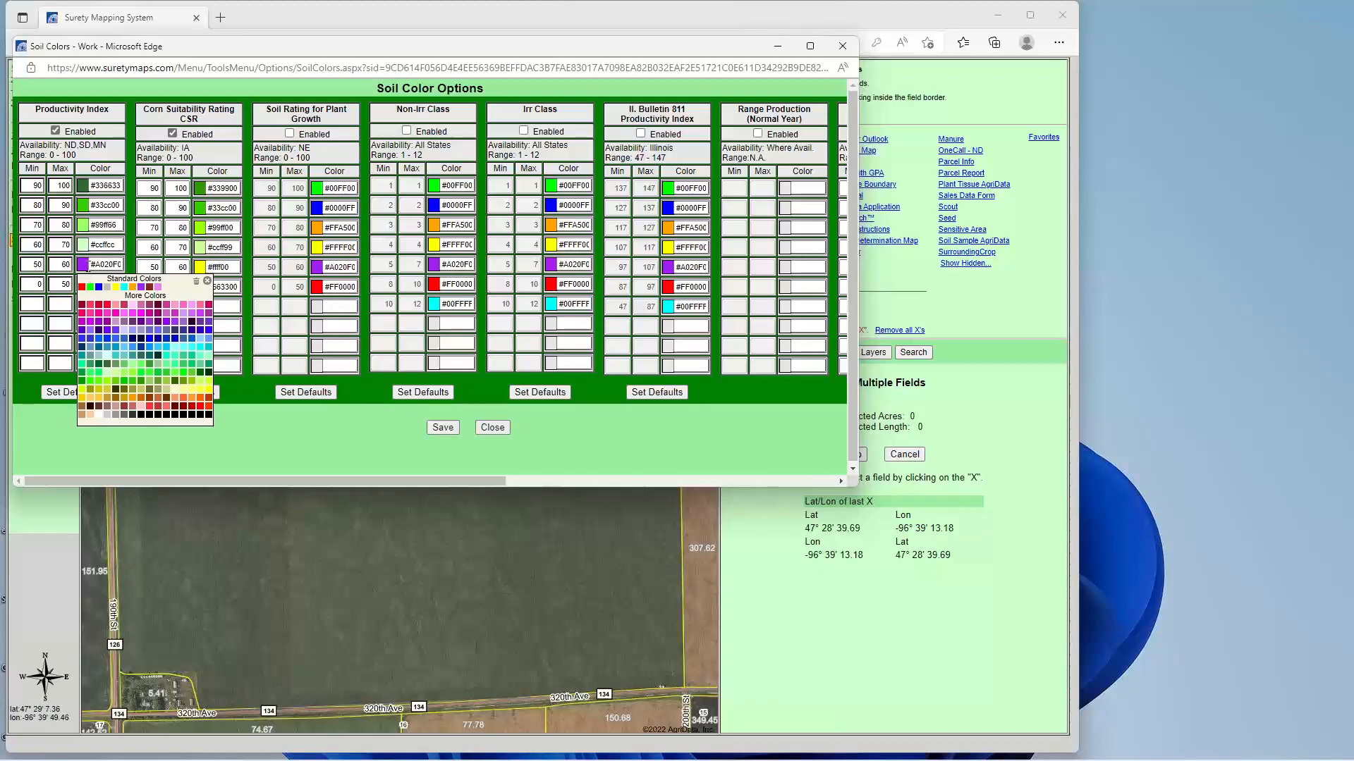
left_click(188, 390)
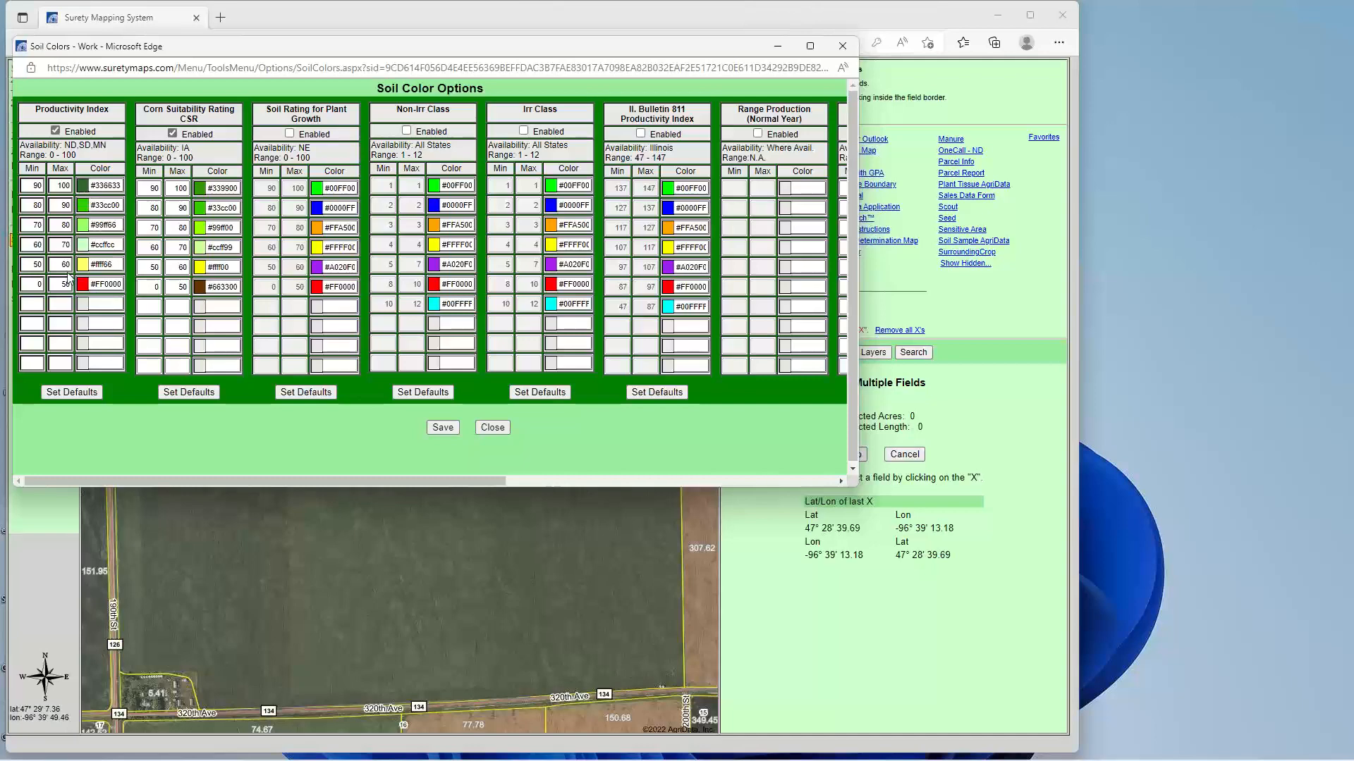
Save and close the soil color options, and generate the Soil Map report again for the selected field.
left_click(443, 428)
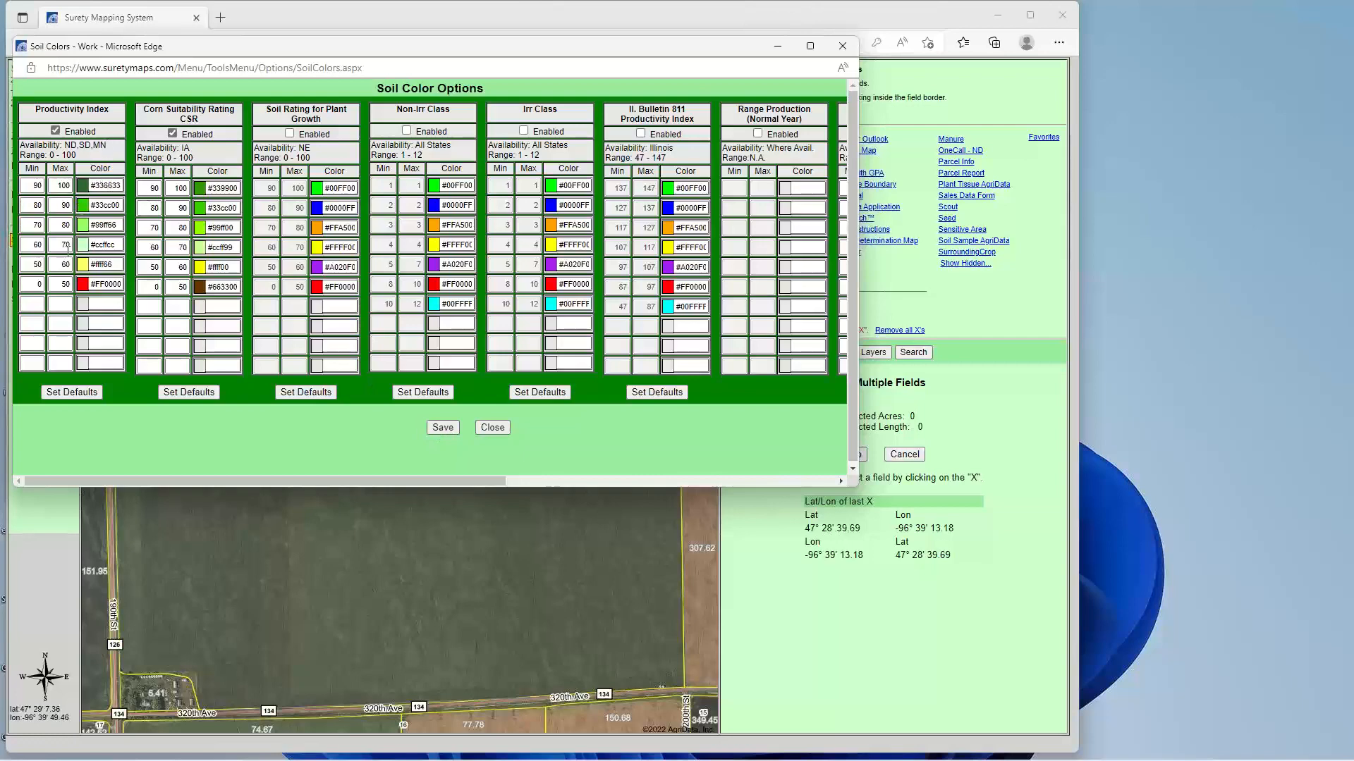
left_click(491, 428)
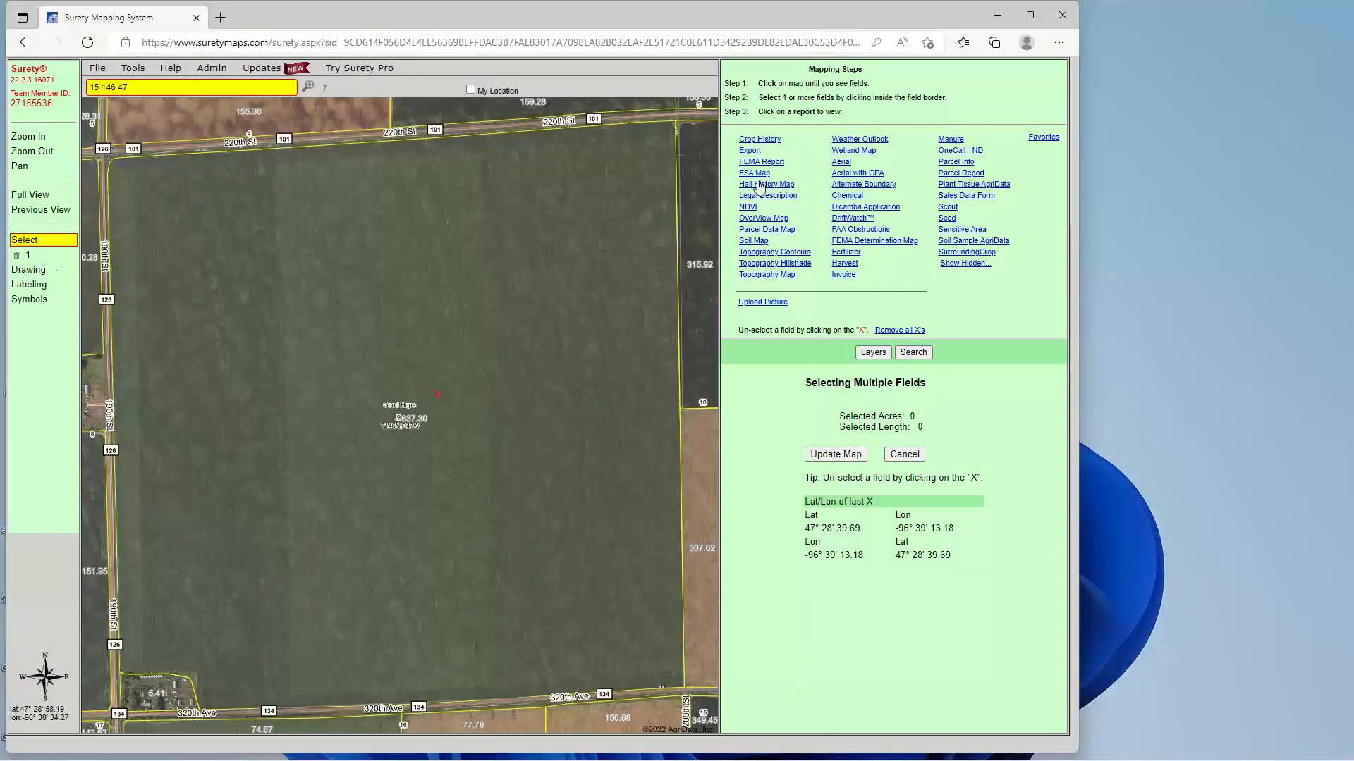
left_click(763, 240)
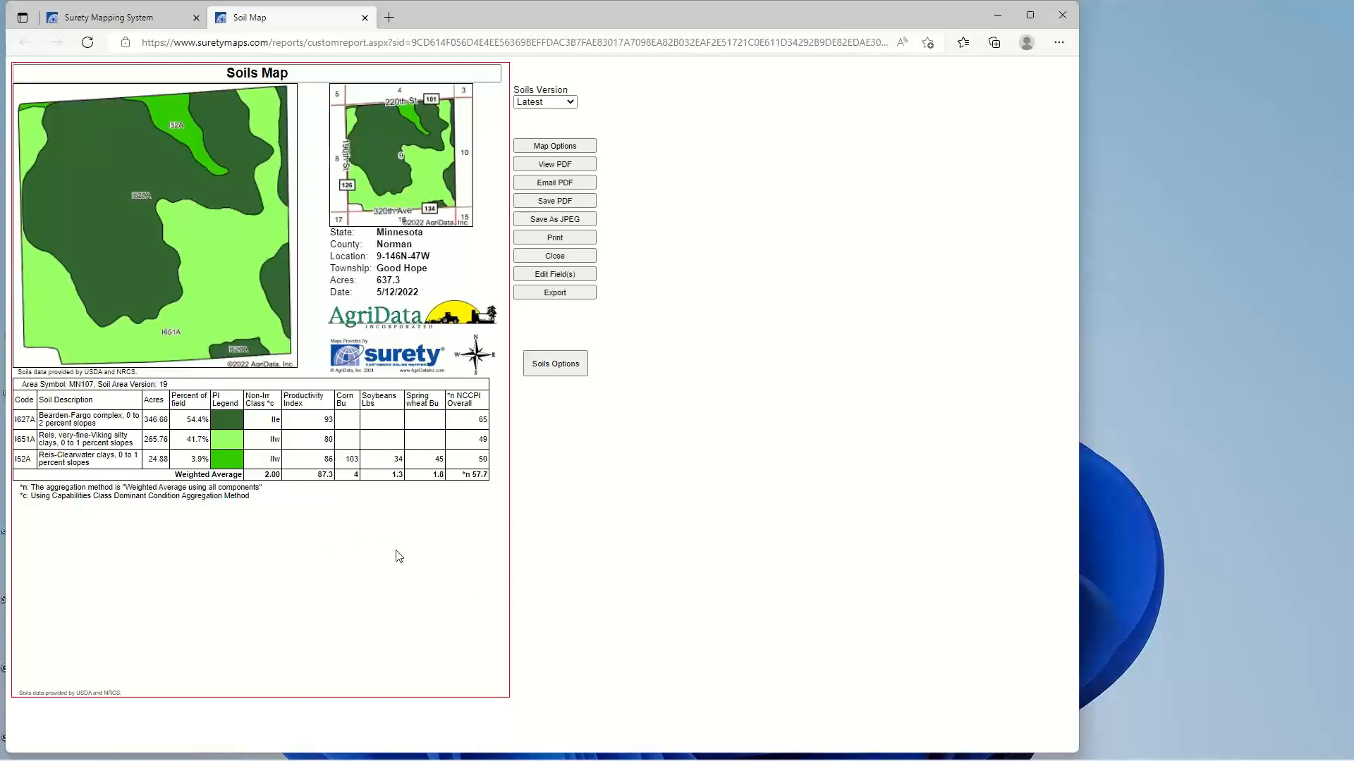
Close the Soil Map report, keep the field selected, and generate its Topography Contours report.
left_click(364, 17)
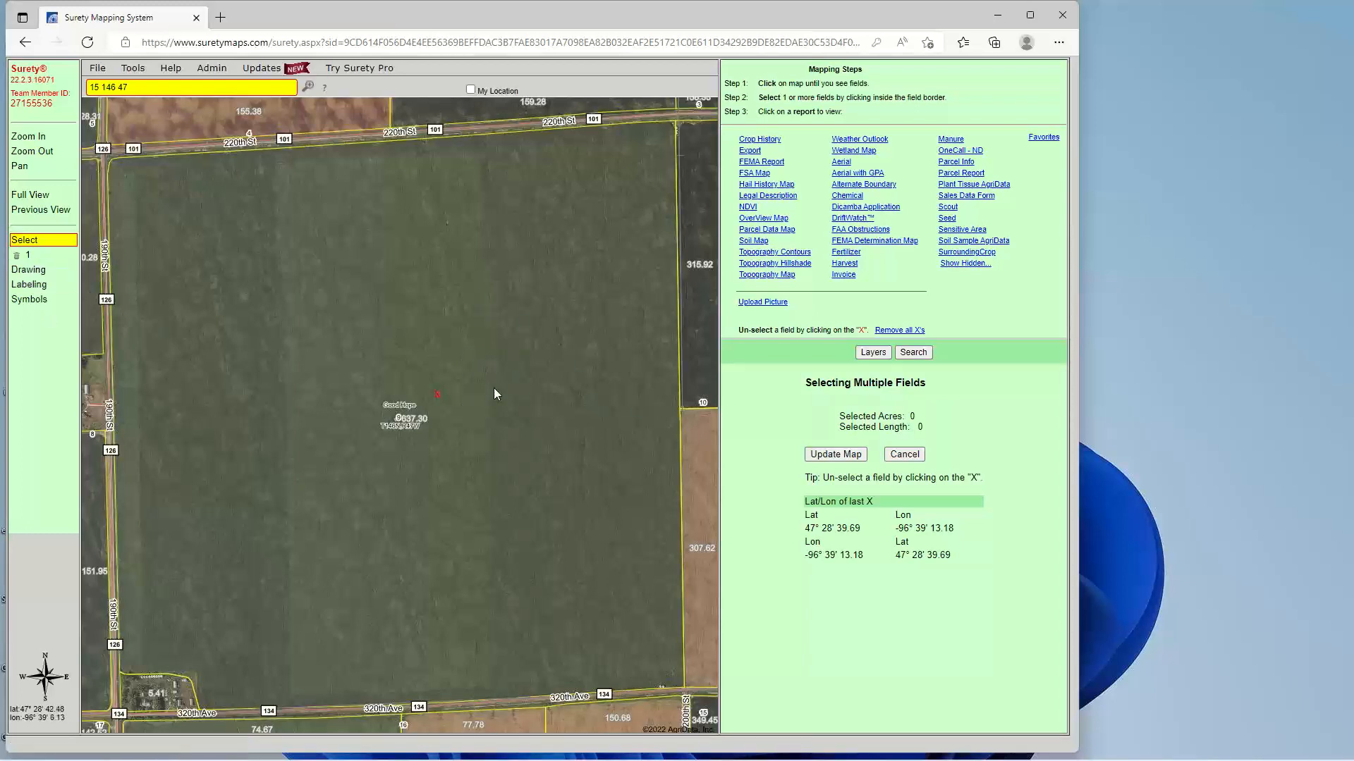
left_click(16, 257)
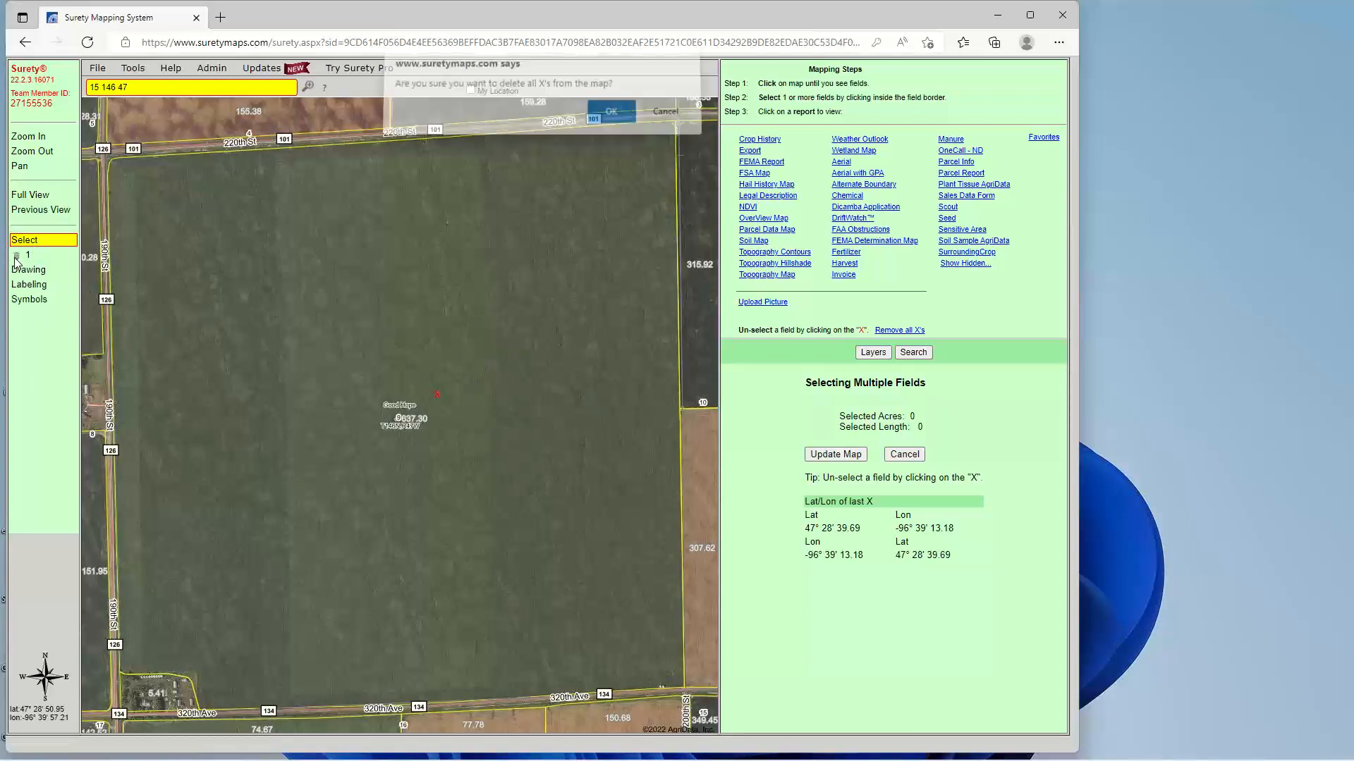
left_click(663, 118)
left_click(886, 355)
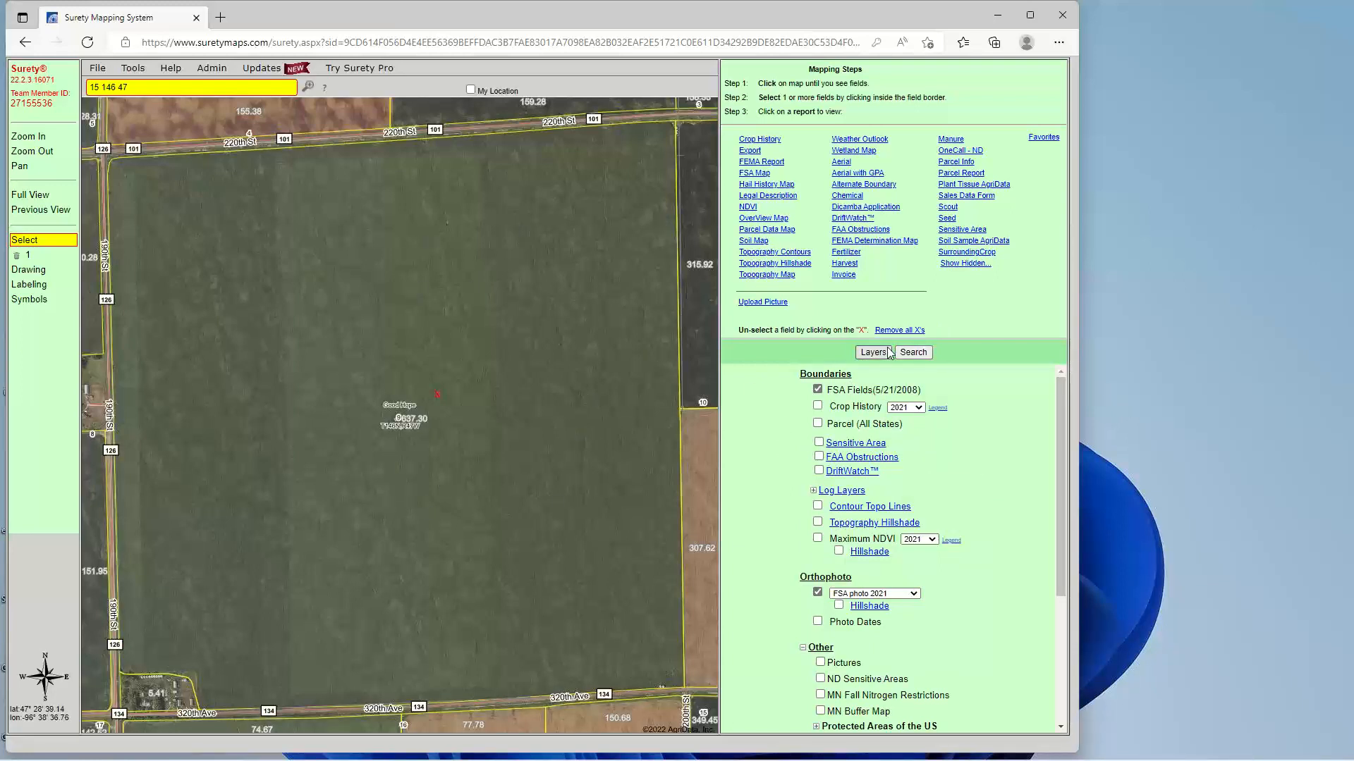
left_click(768, 262)
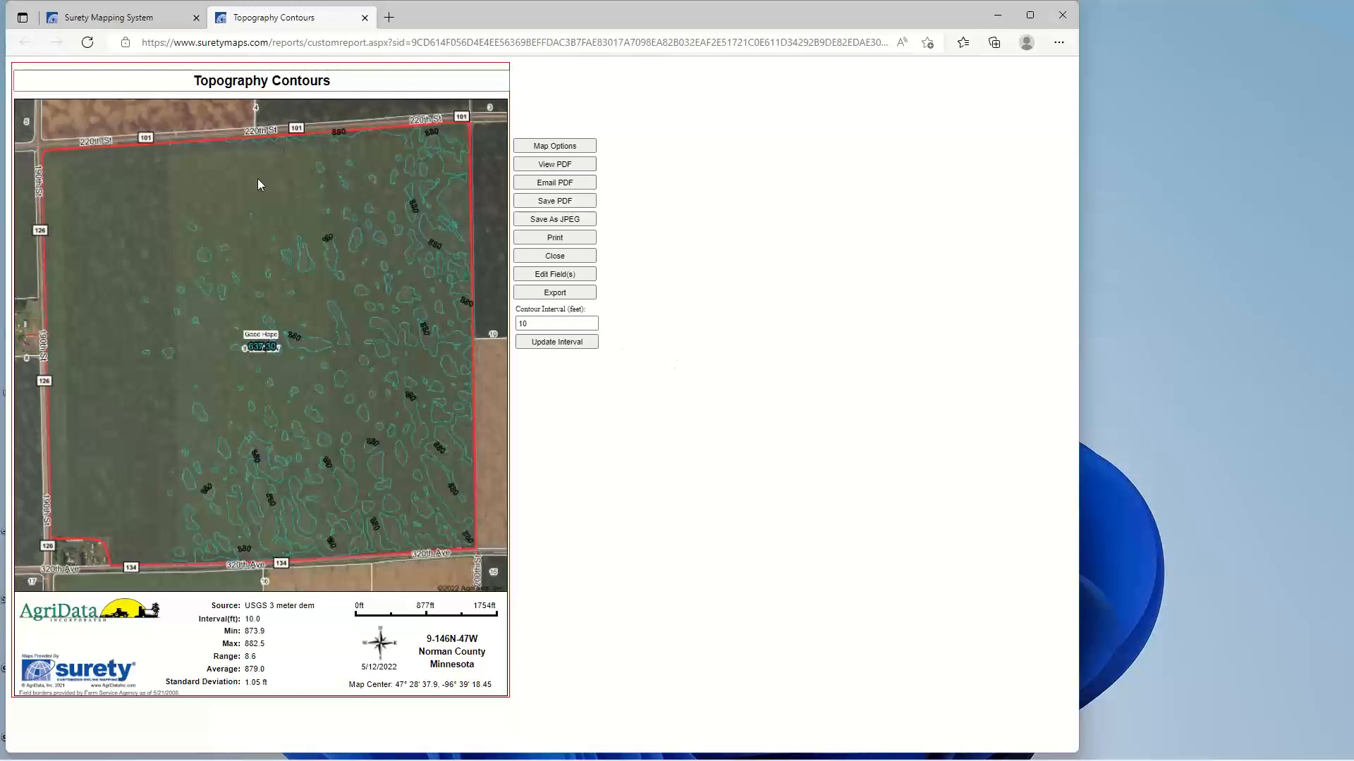
Update the contour interval of the Topography Contours report to 5 feet and, for finer detail, to 1 foot.
double_click(540, 323)
left_click(564, 344)
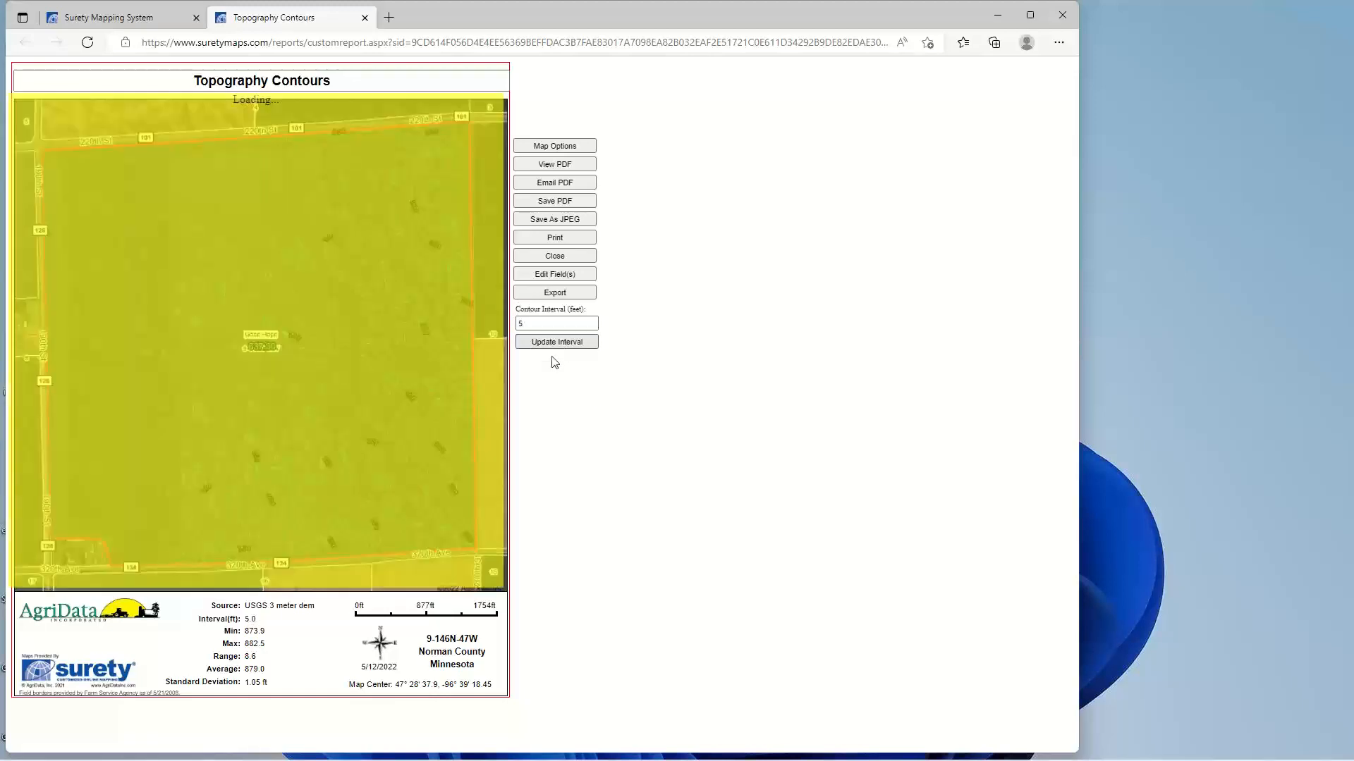
double_click(522, 323)
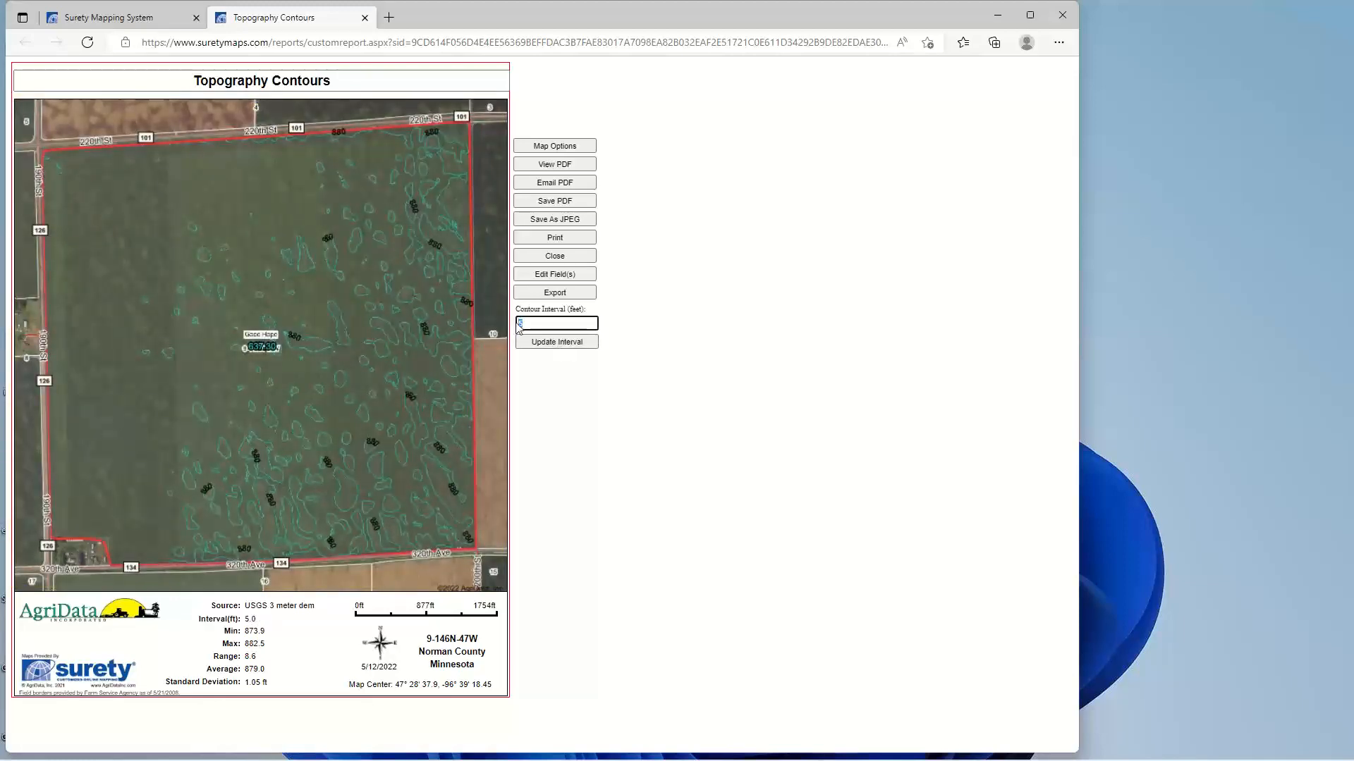
type("1")
left_click(551, 345)
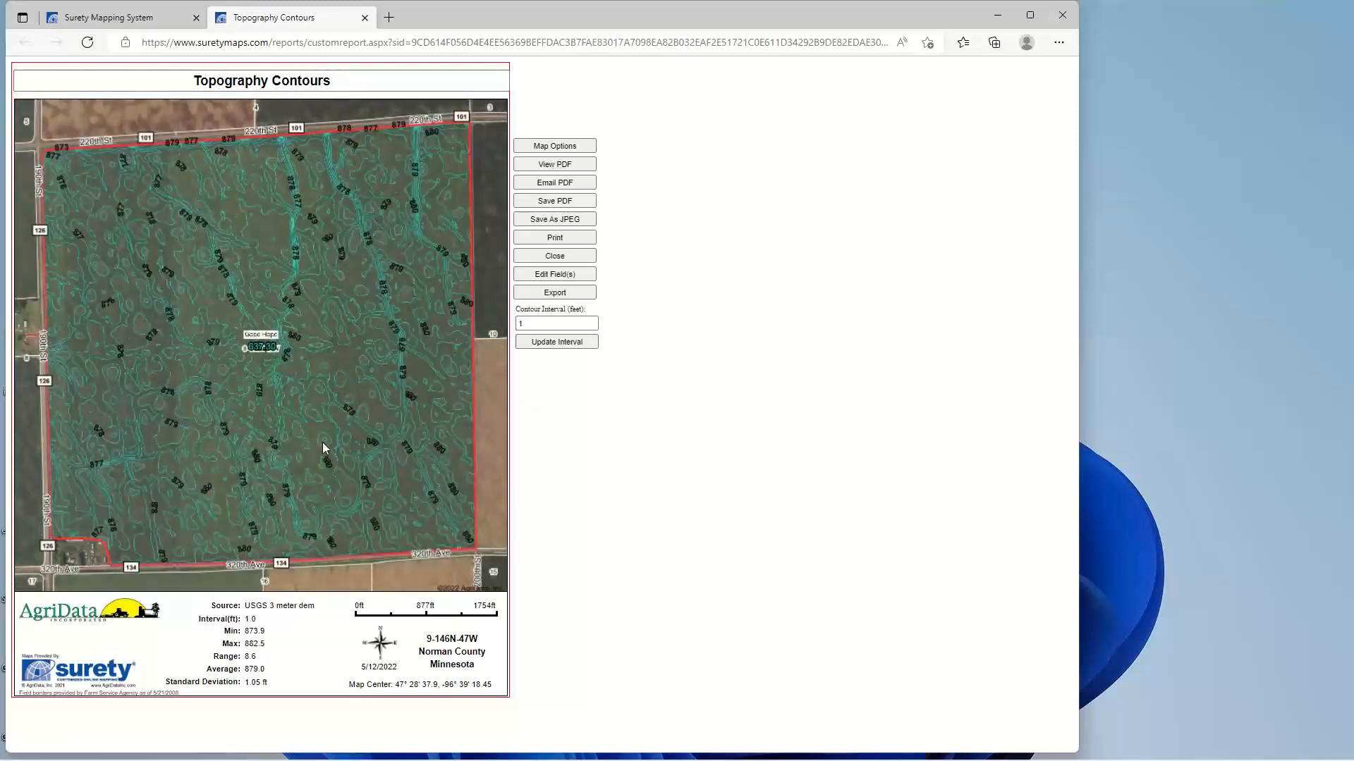
Close the Topography Contours report and generate the Topography Hillshade report for the same selected field.
left_click(519, 324)
left_click(364, 18)
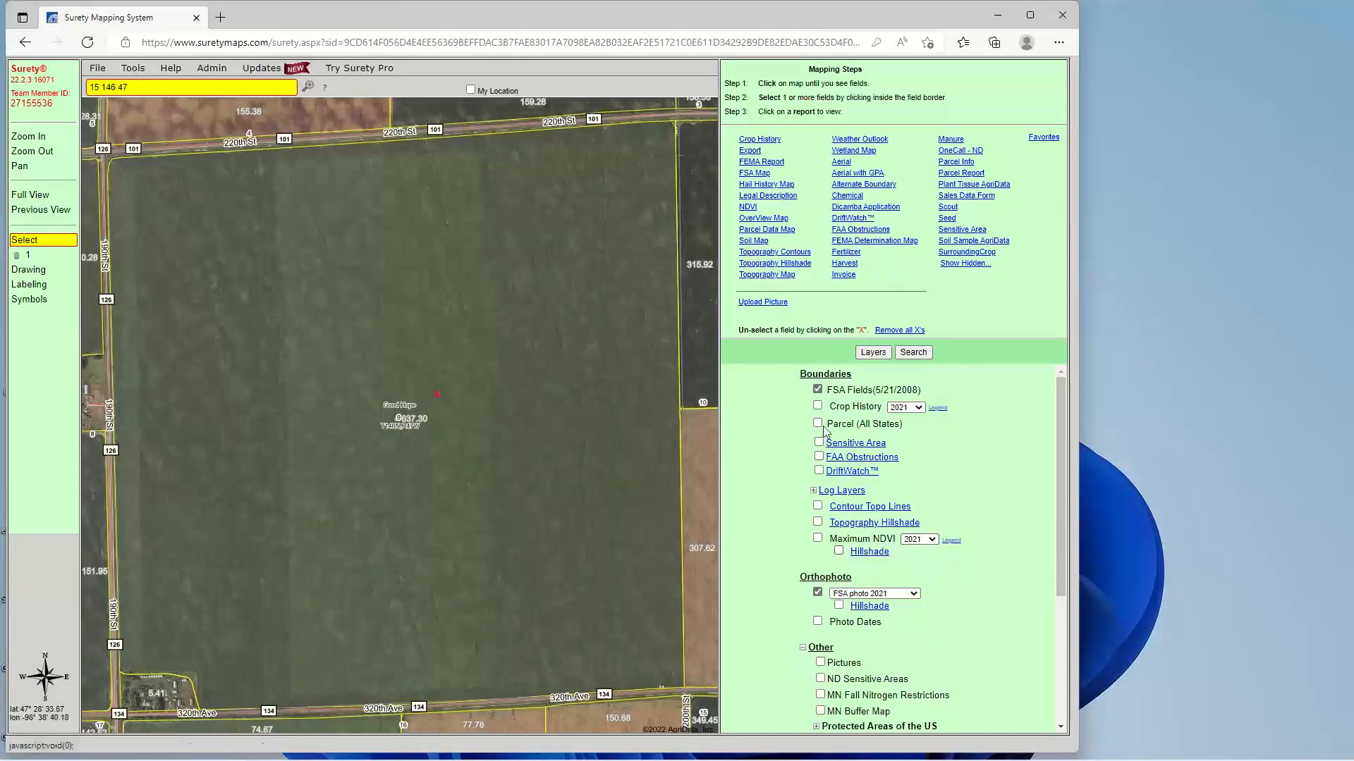
left_click(800, 267)
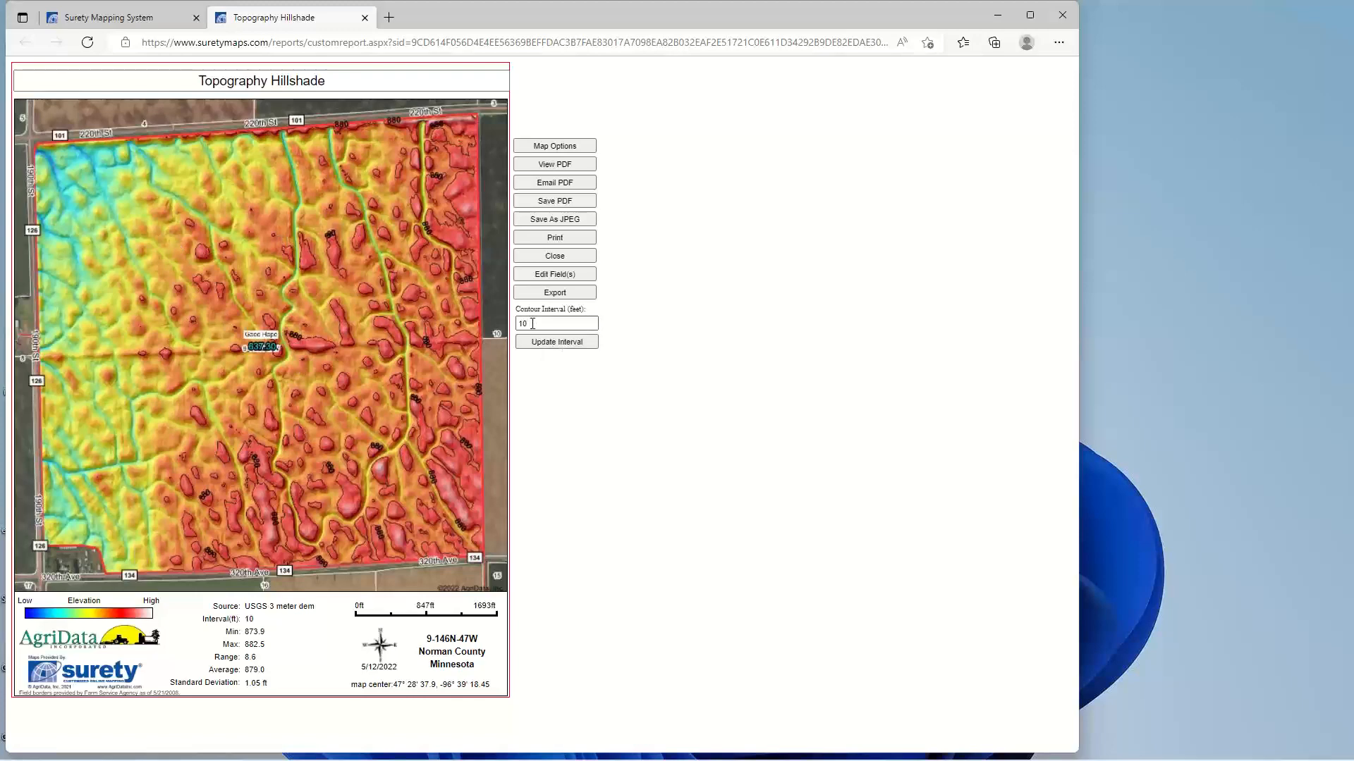
Update the contour interval of the Topography Hillshade report to 1 foot.
left_click_drag(533, 323, 519, 323)
key("BackSpace")
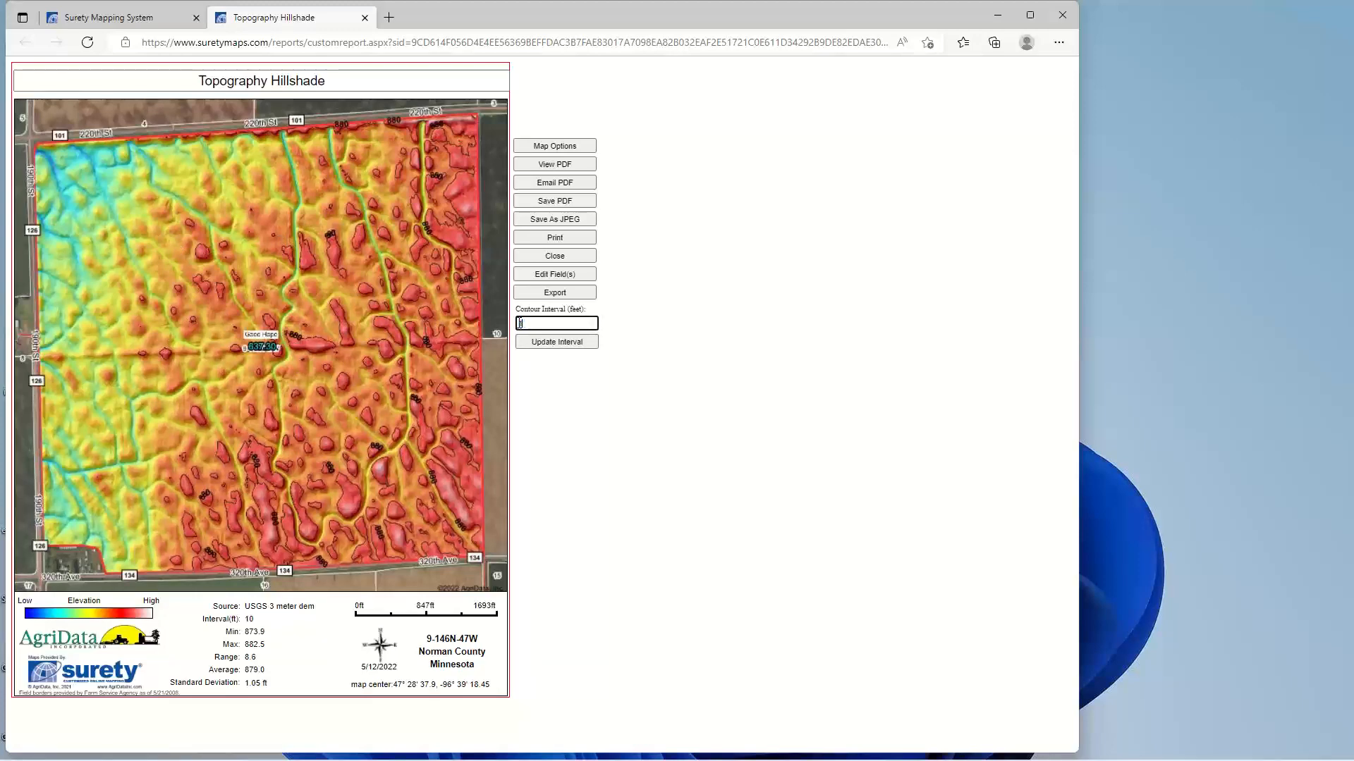
type("1")
left_click(559, 343)
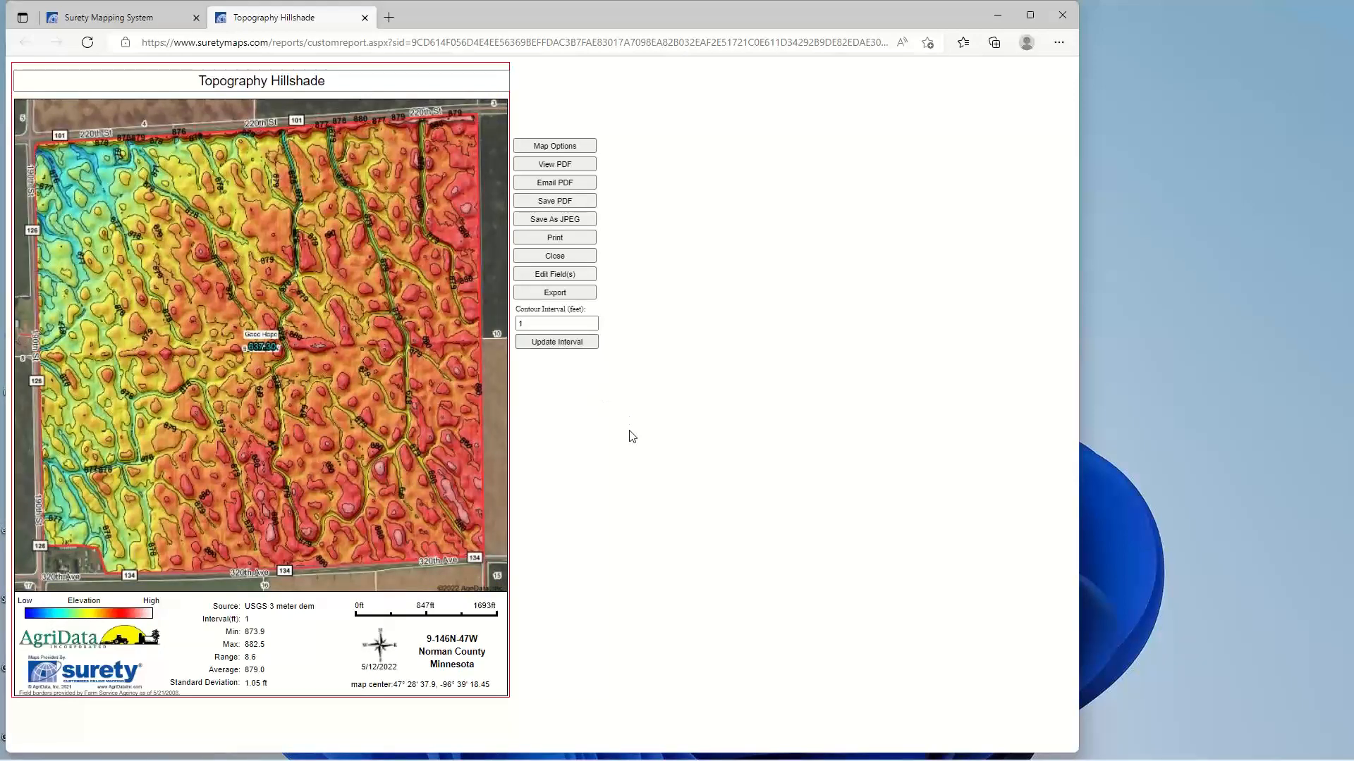
Close the Topography Hillshade report and remove all field selections from the map.
left_click(365, 21)
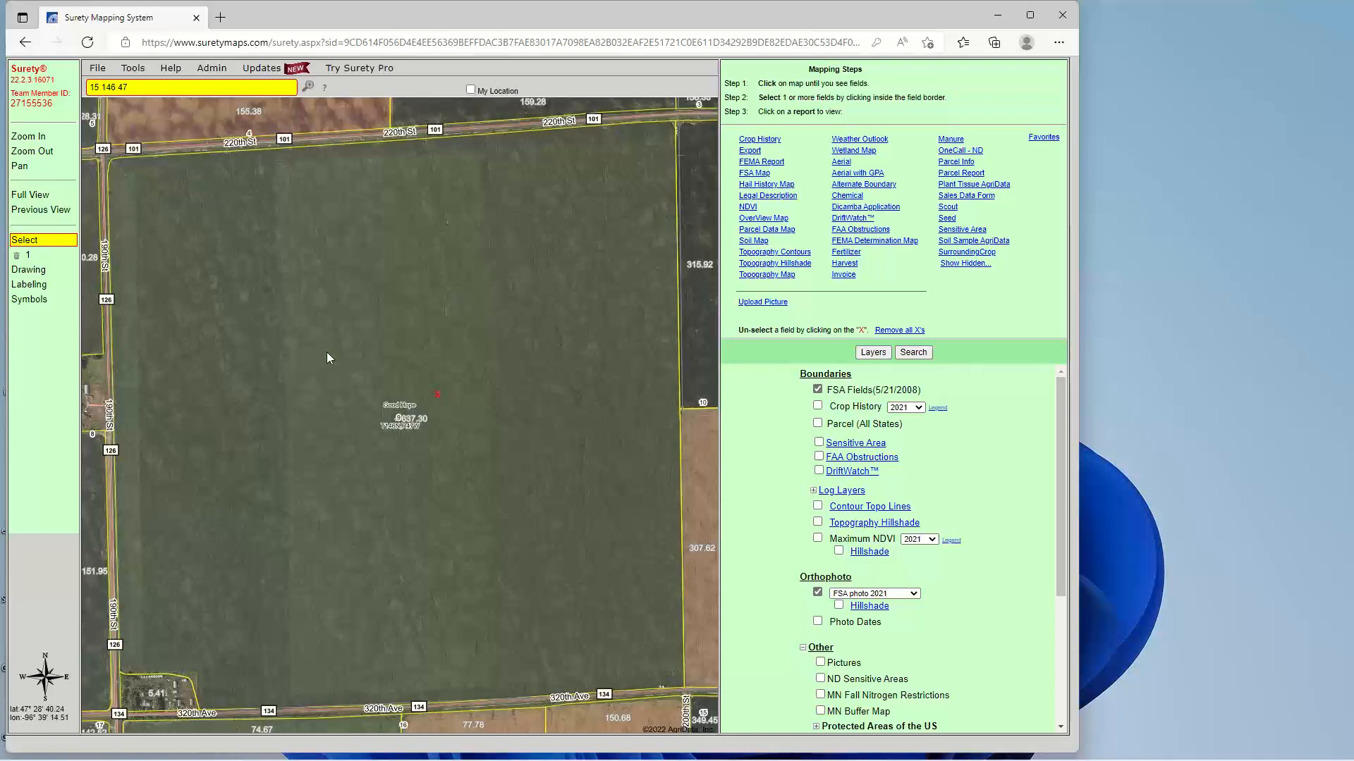
left_click(16, 256)
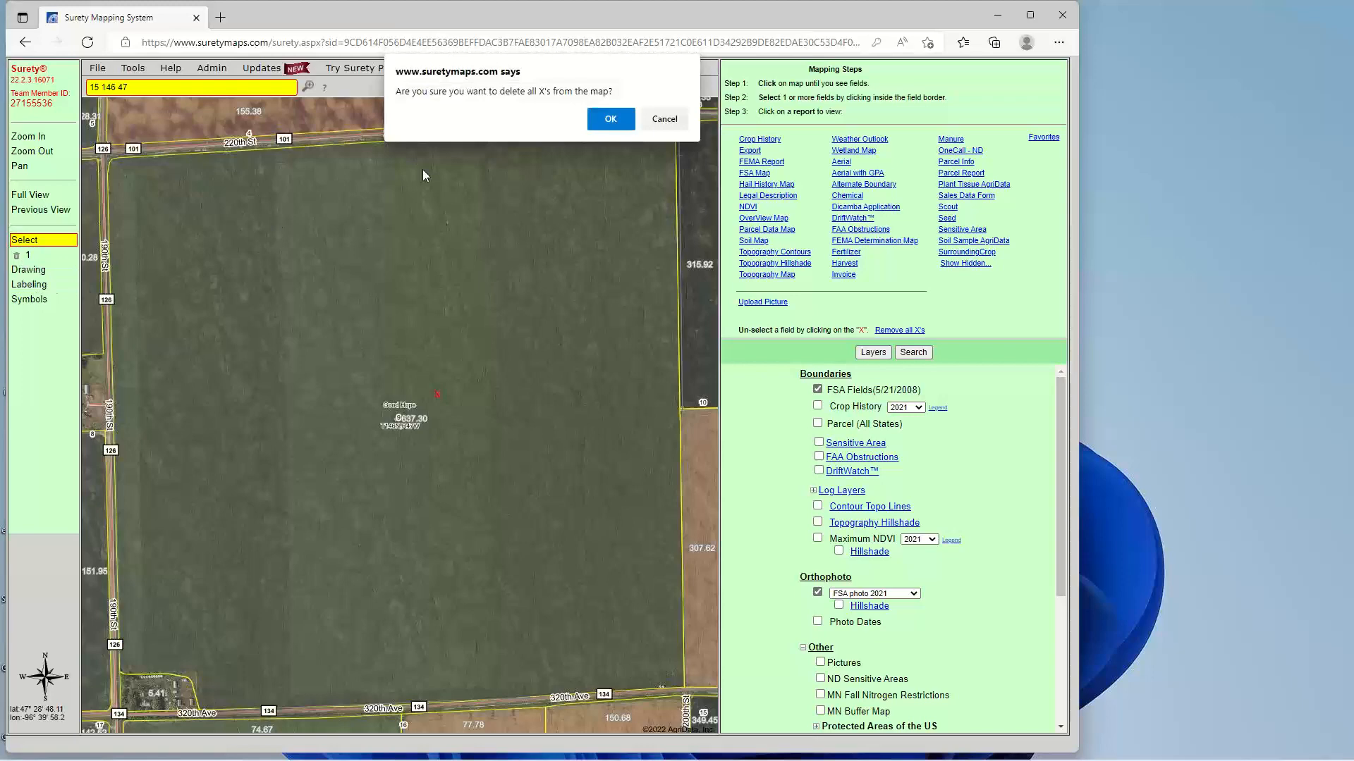
left_click(609, 121)
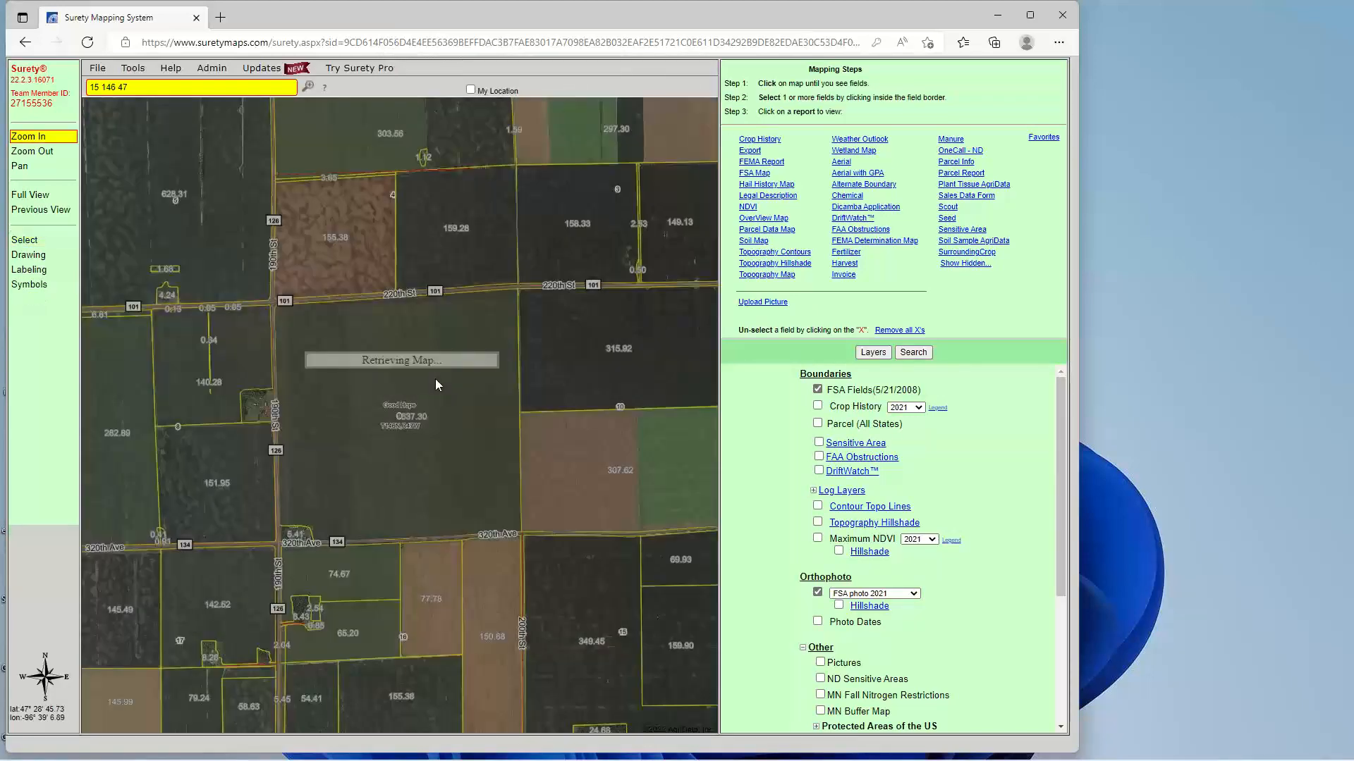
Navigate the map to the river bends south of Grand Forks and select the 98.99-acre field west of the river.
left_click(435, 379)
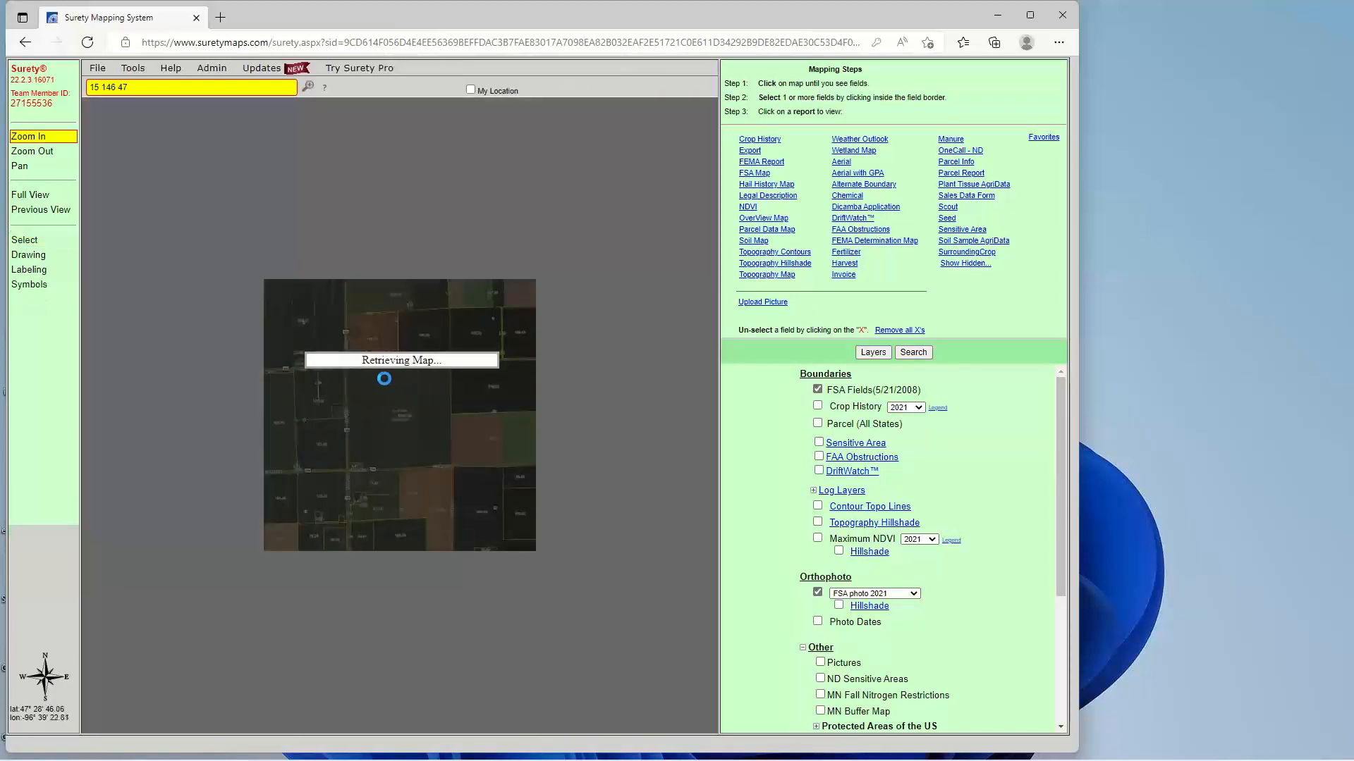
scroll(385, 375, "down", 2)
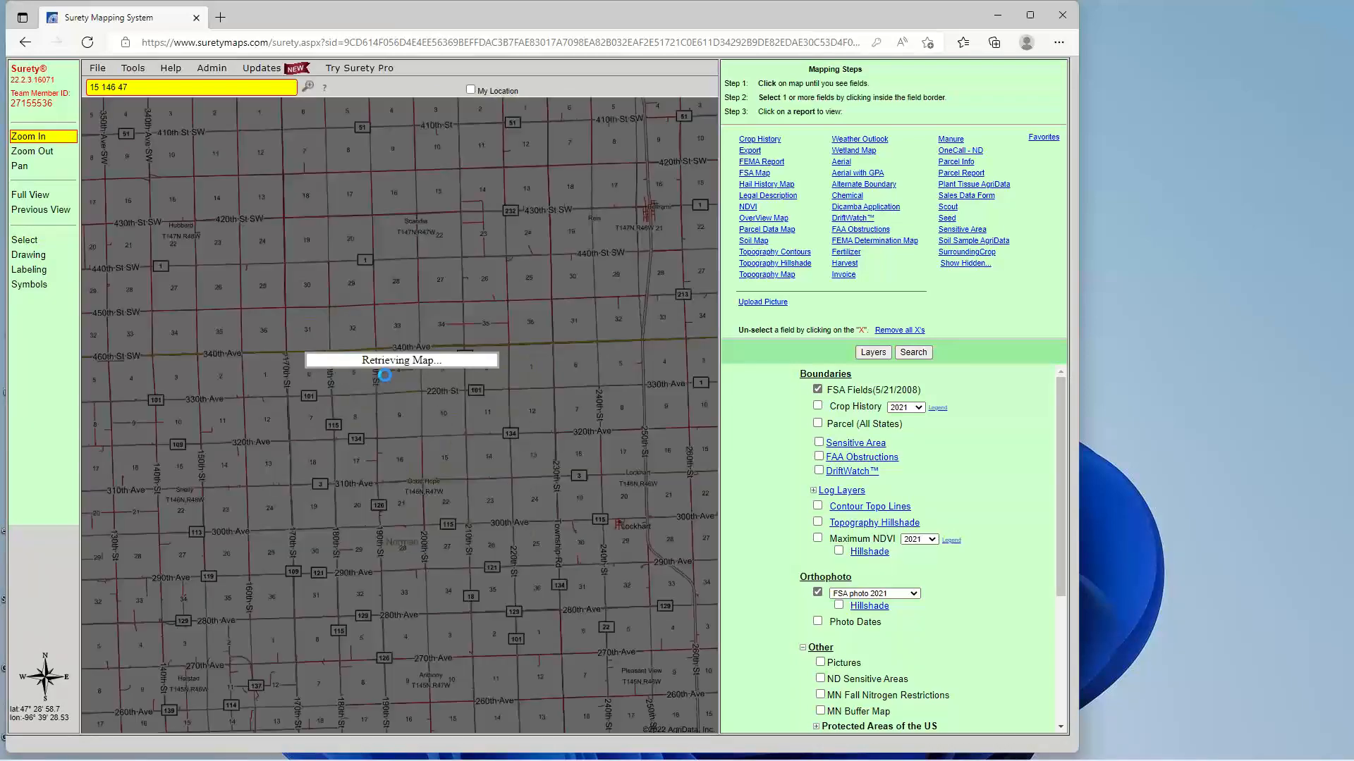
scroll(385, 375, "down", 1)
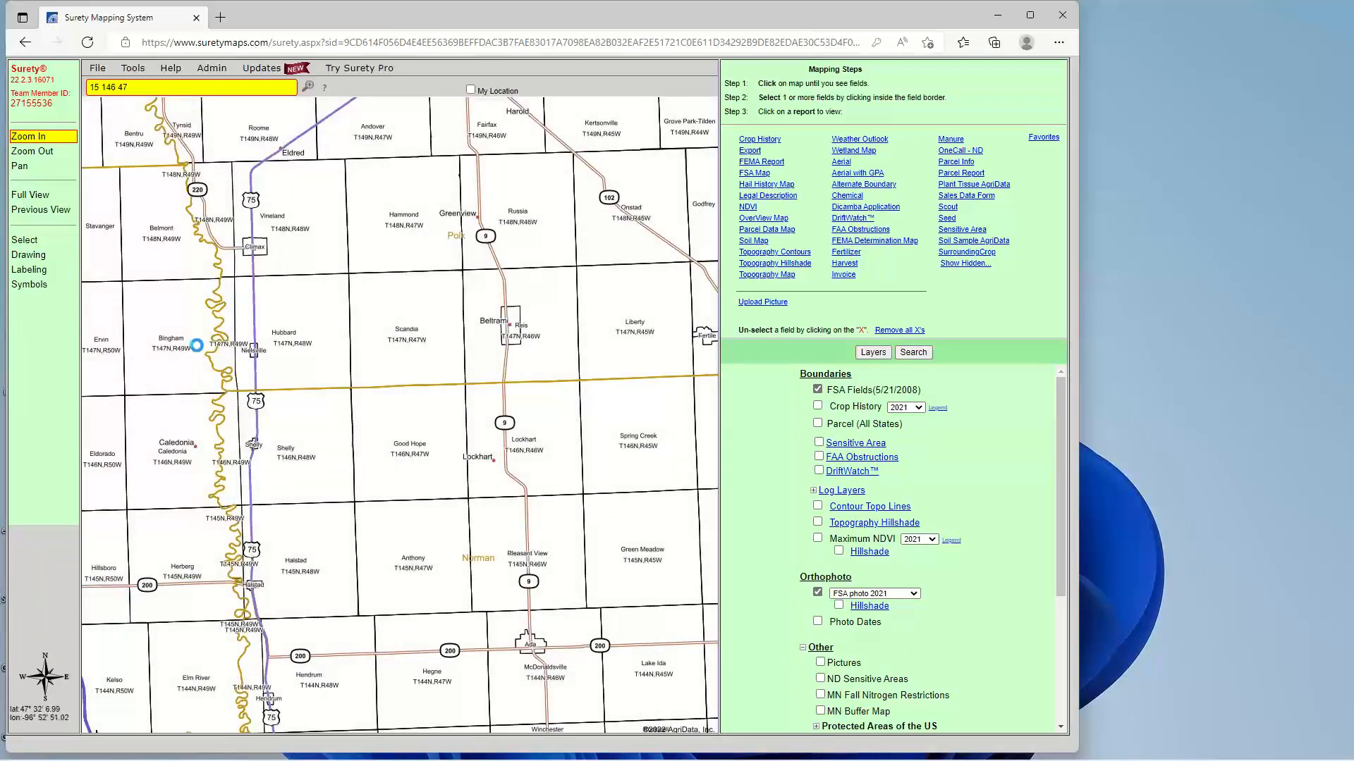
scroll(200, 352, "down", 1)
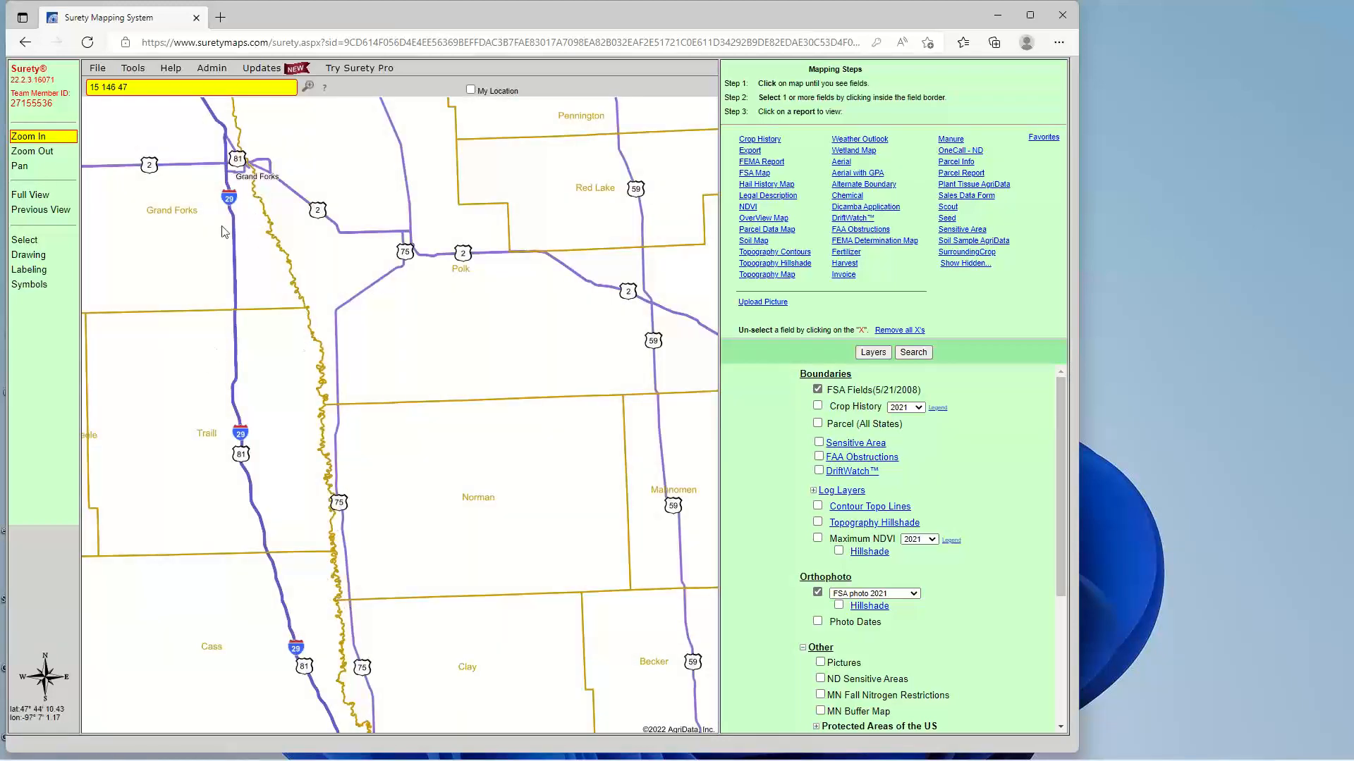
scroll(246, 185, "up", 1)
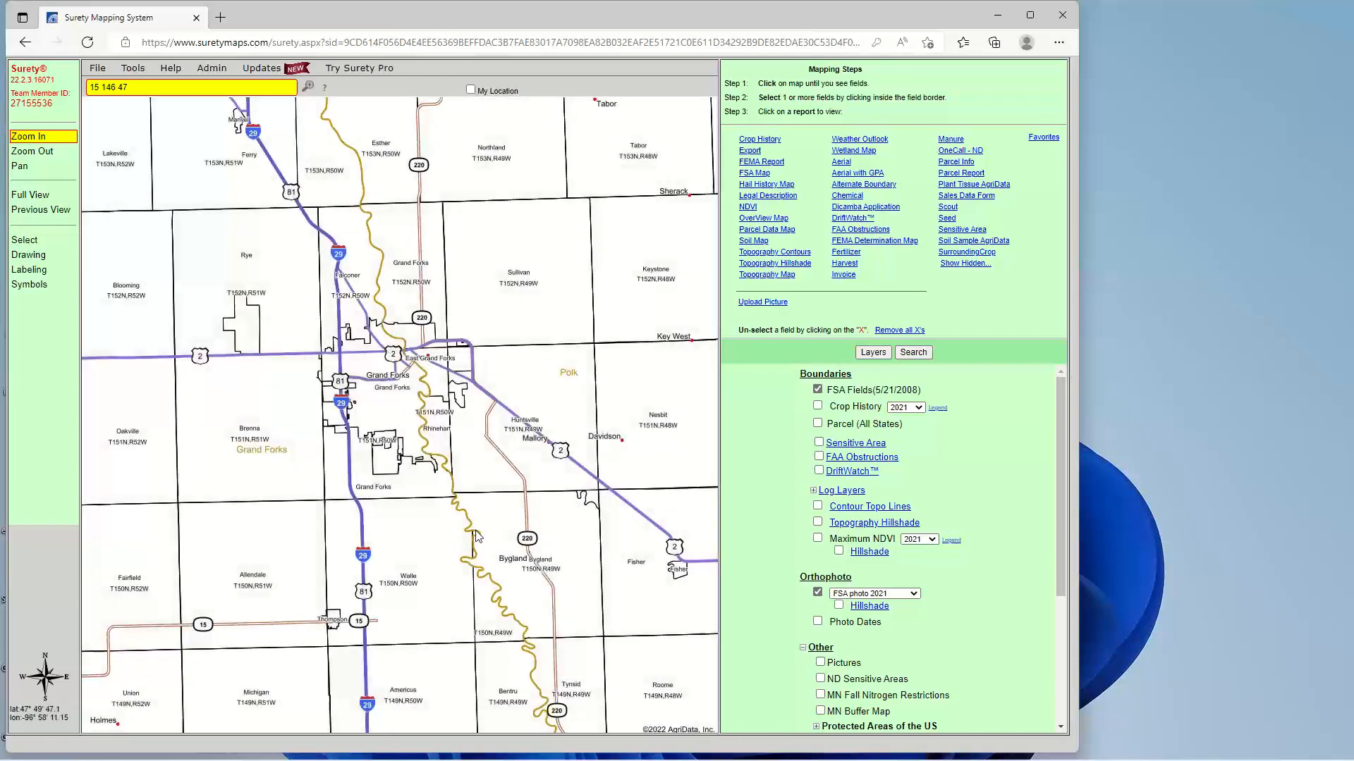
left_click(446, 455)
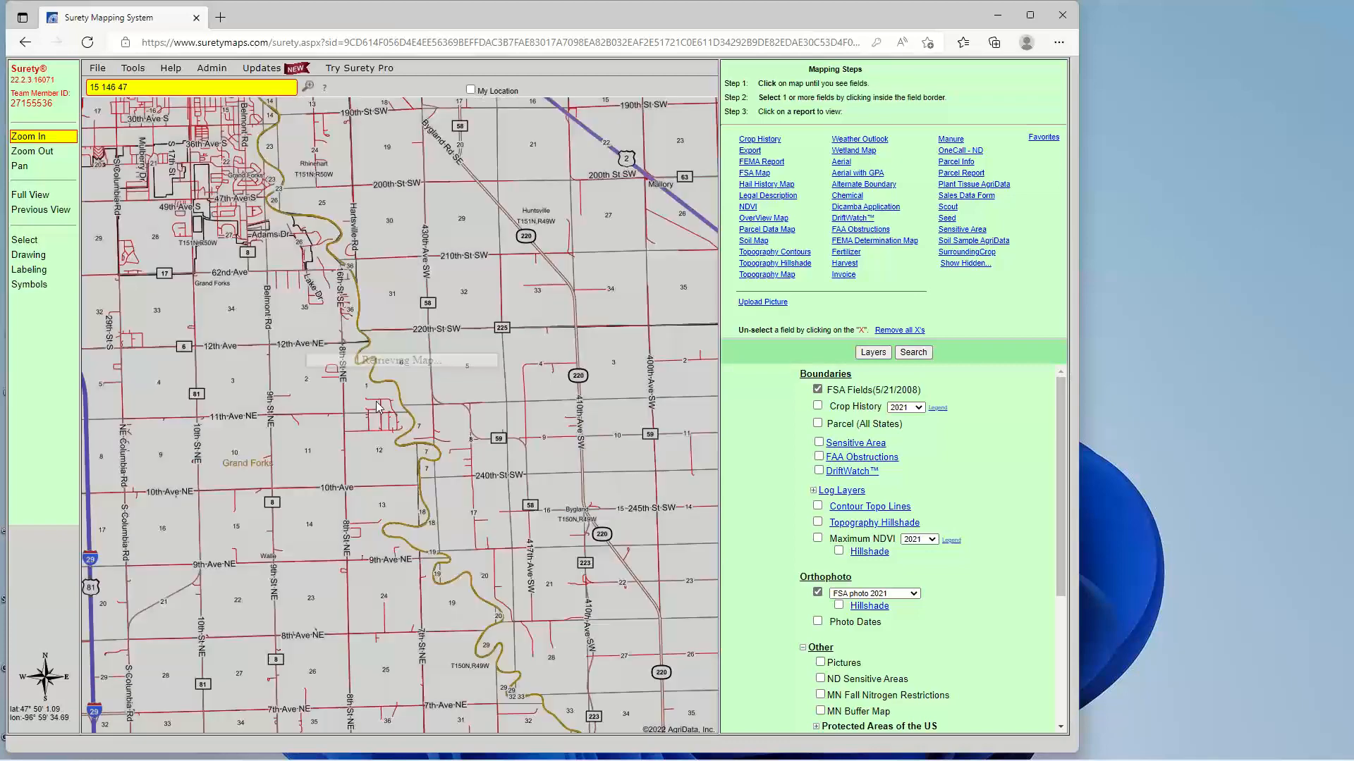
left_click(374, 384)
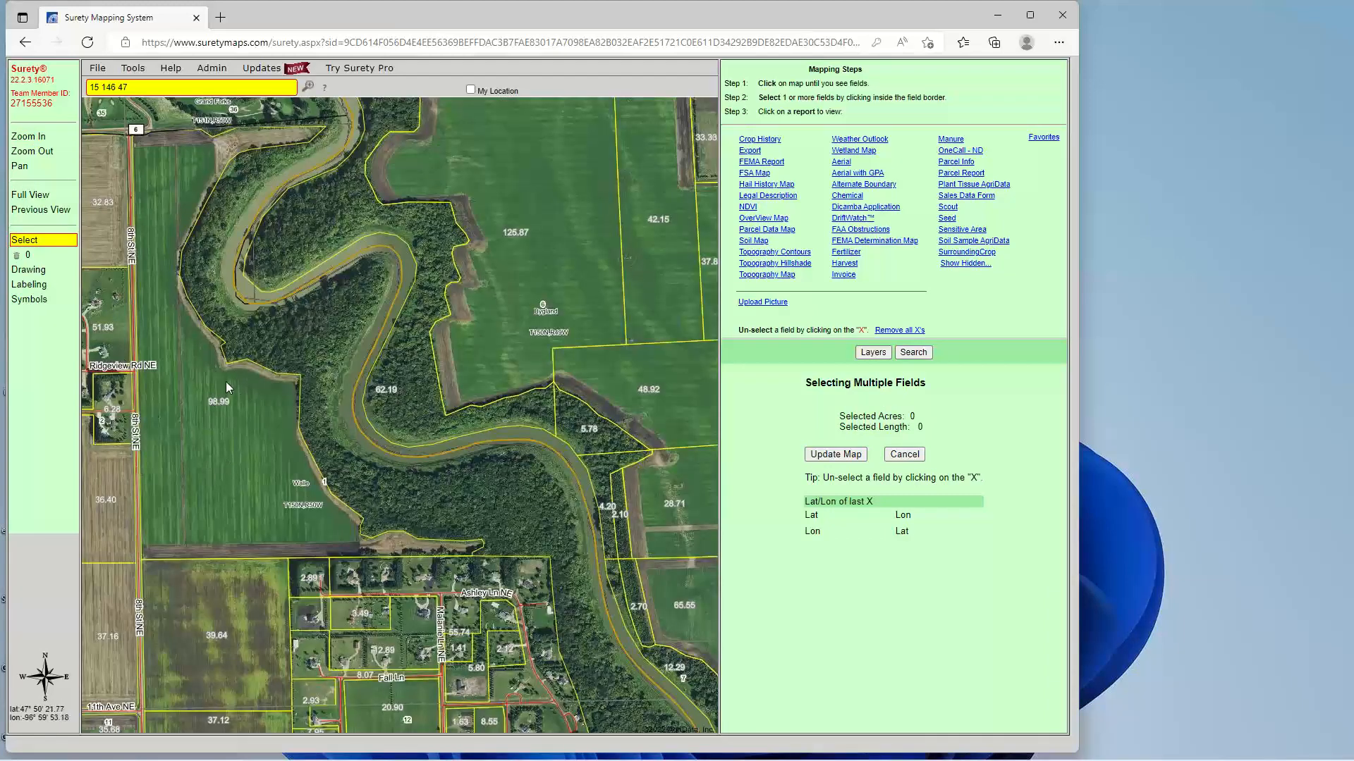
left_click(201, 422)
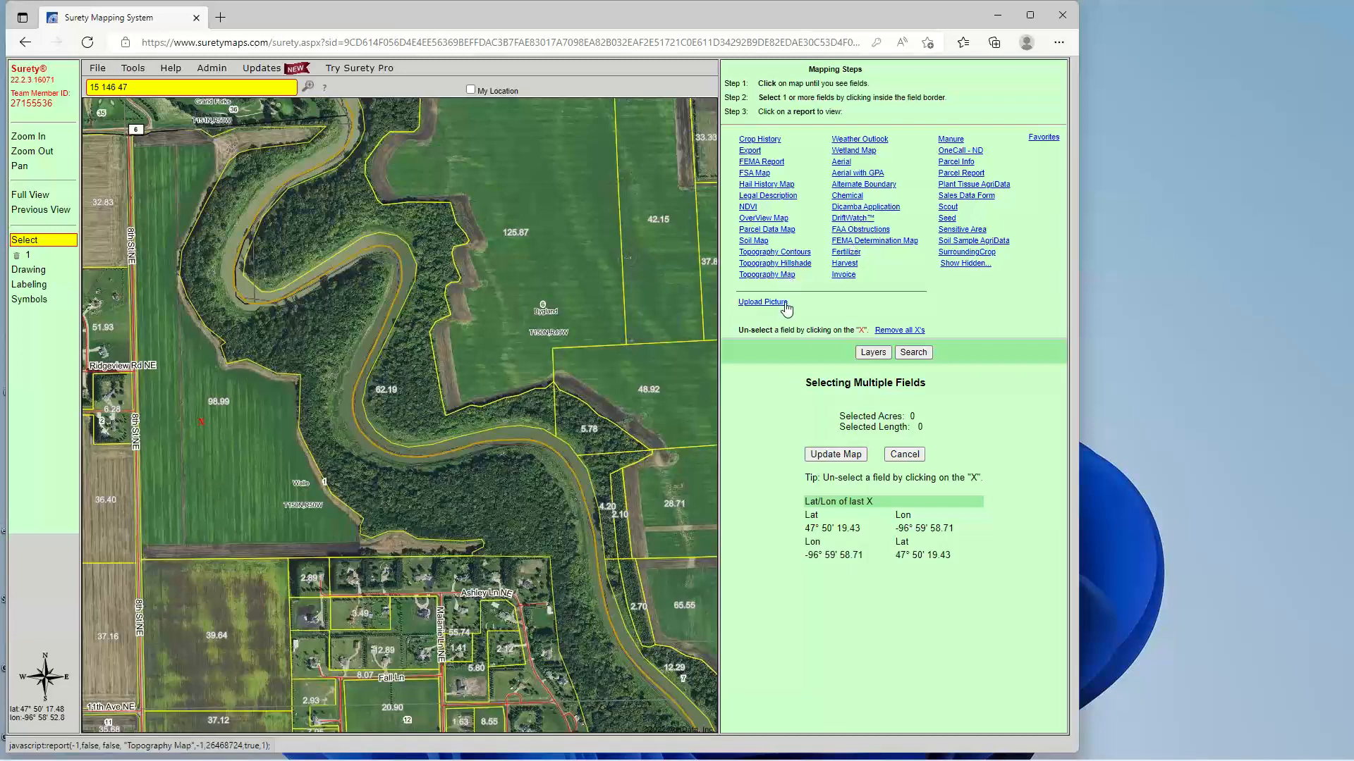
Generate the FEMA Report for the selected field and save its border outline color as bright green.
left_click(776, 185)
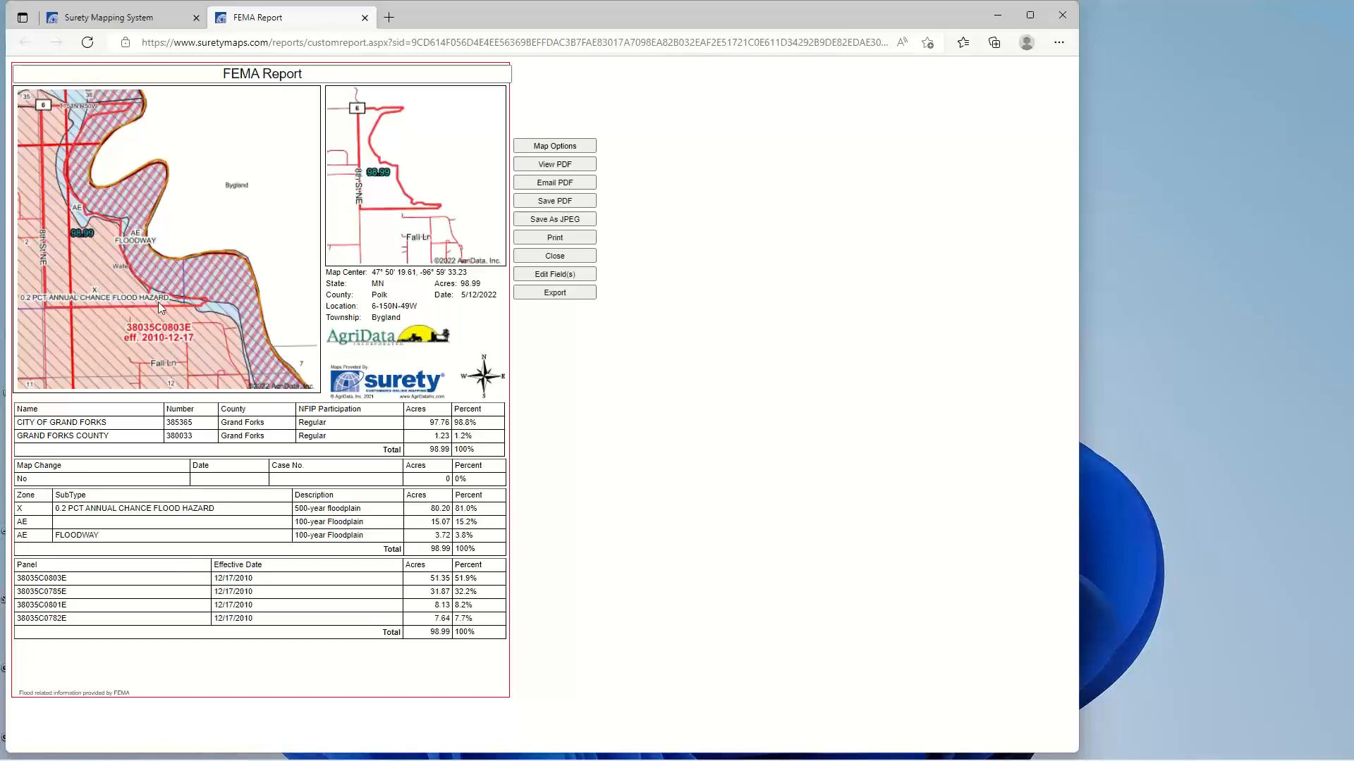
left_click(560, 147)
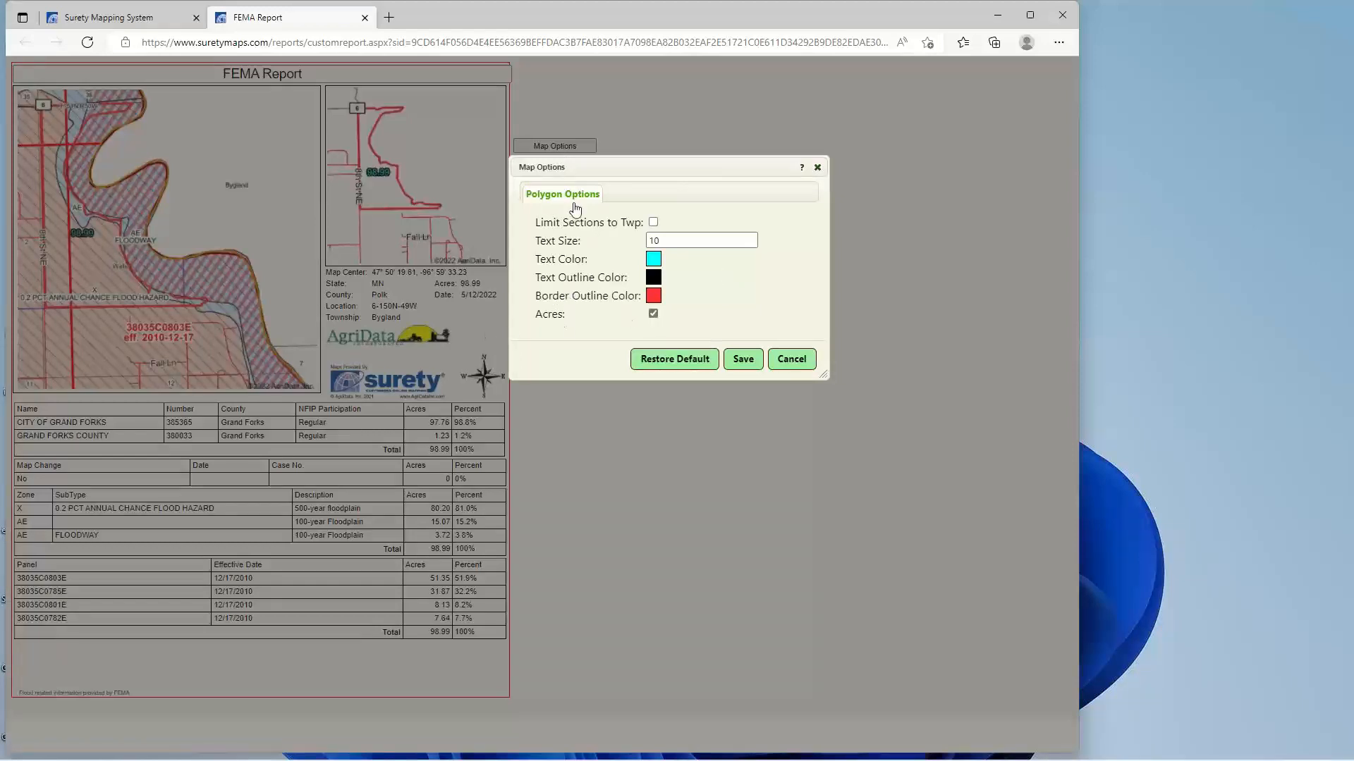
left_click(791, 361)
left_click(571, 148)
left_click(654, 296)
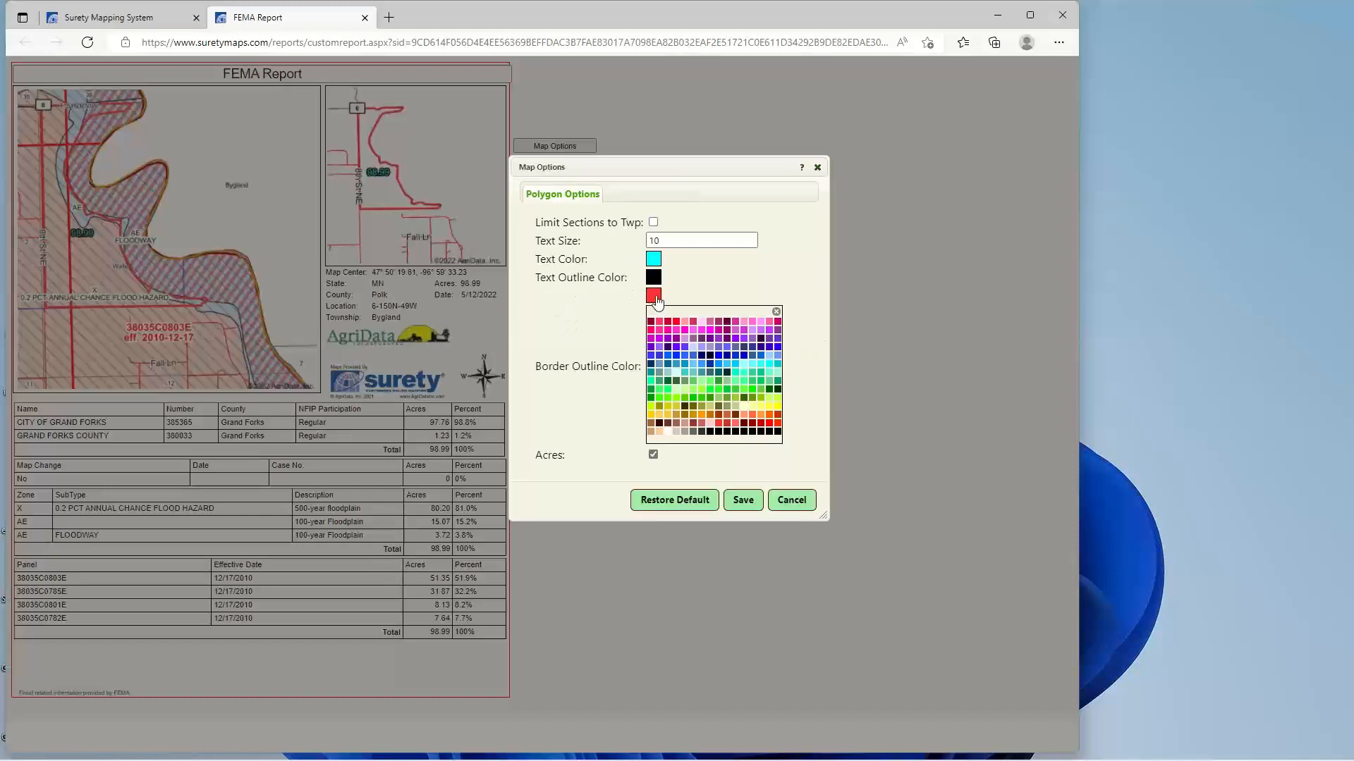
left_click(747, 389)
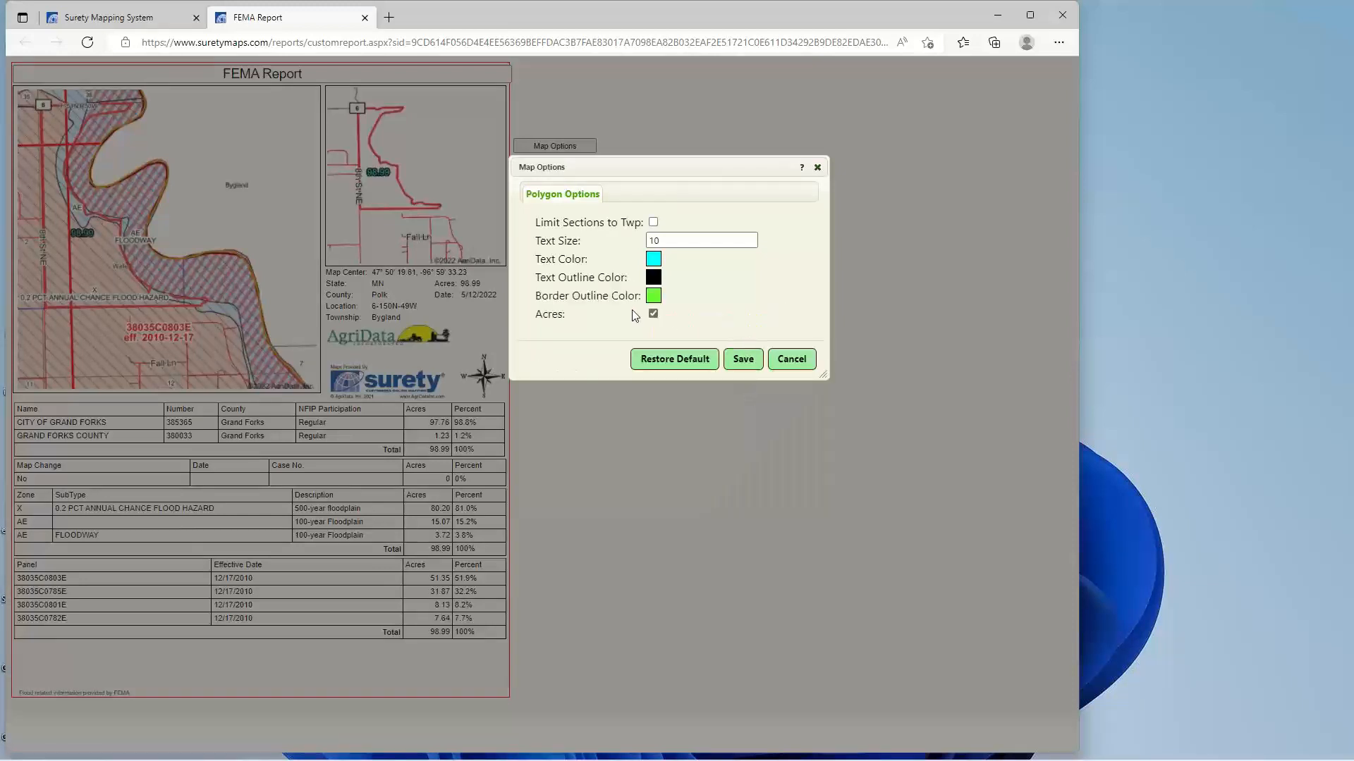
left_click(738, 361)
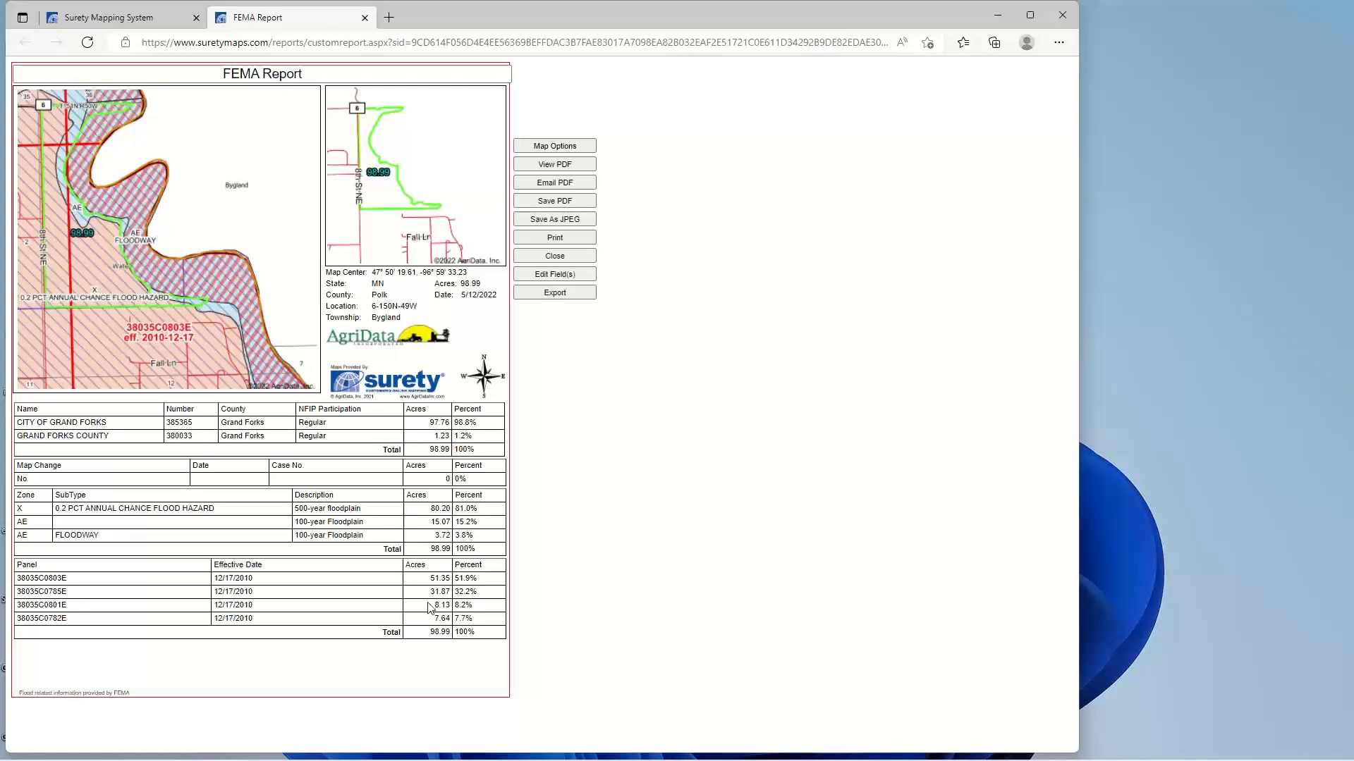
Replace the FEMA Report with the field's FEMA Determination Map, review its map and determination form, and close it.
left_click(365, 17)
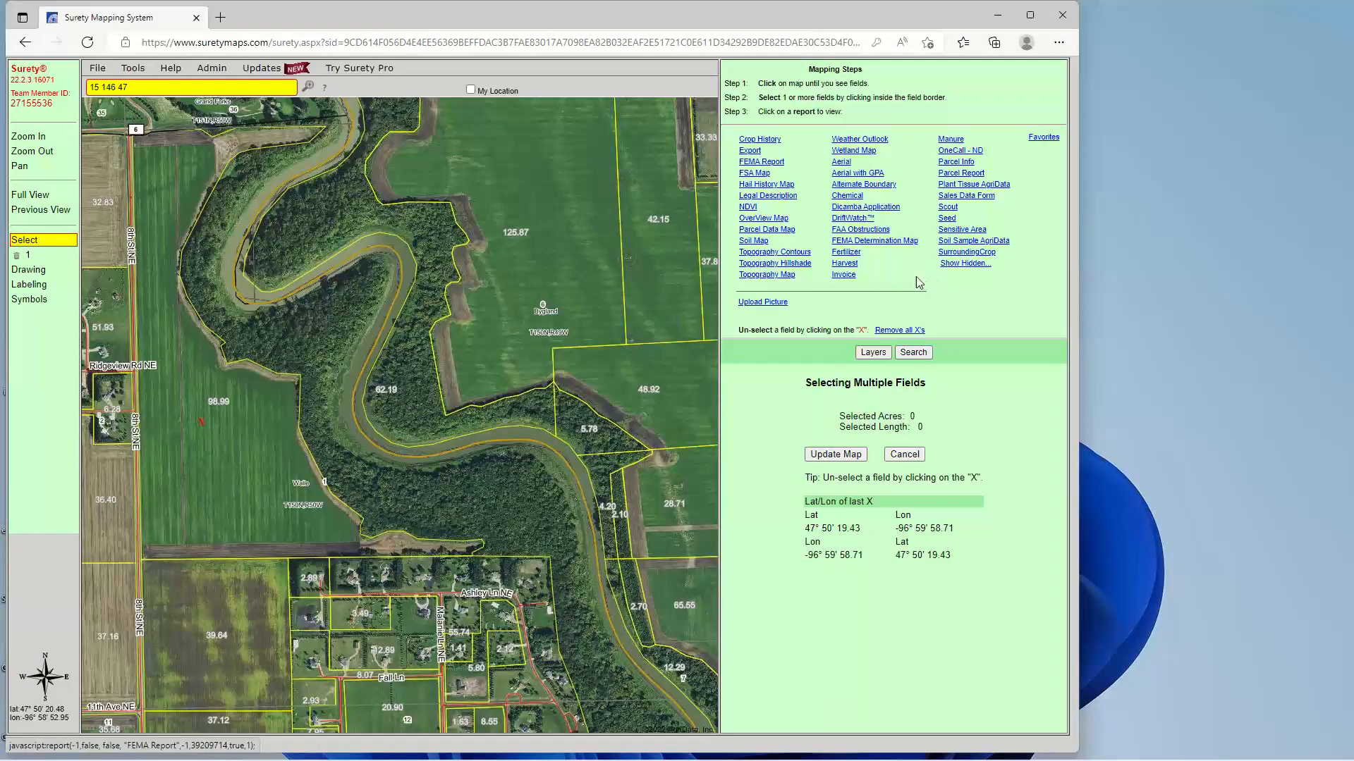
left_click(869, 242)
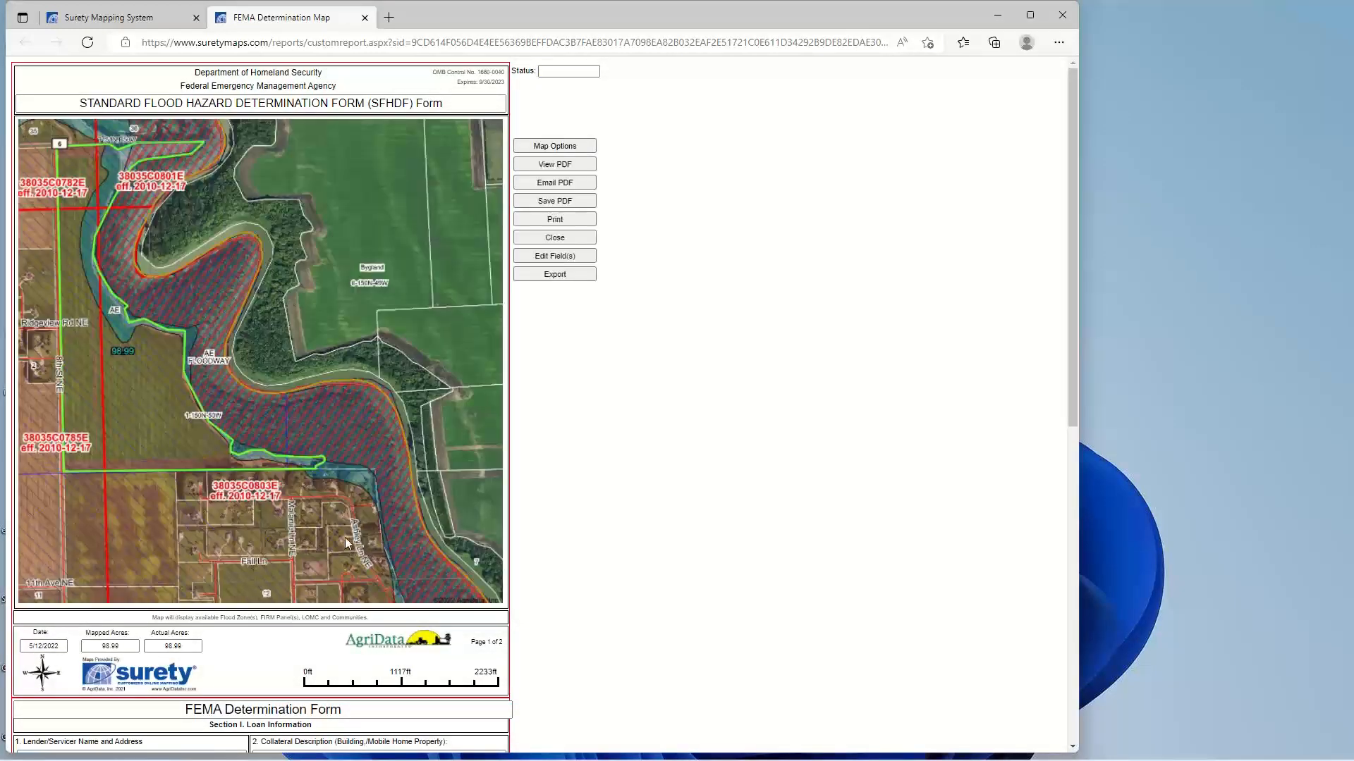
scroll(344, 537, "down", 9)
scroll(332, 456, "up", 7)
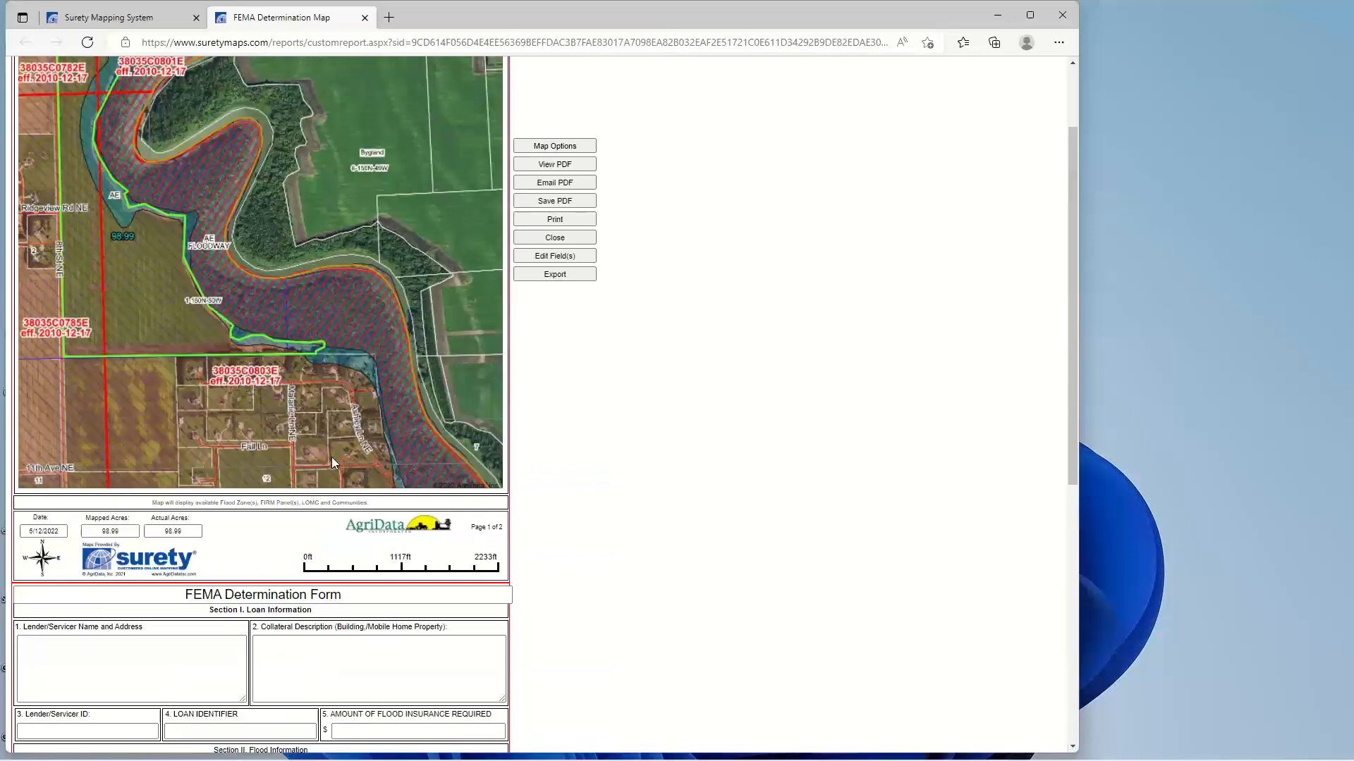
scroll(332, 457, "up", 2)
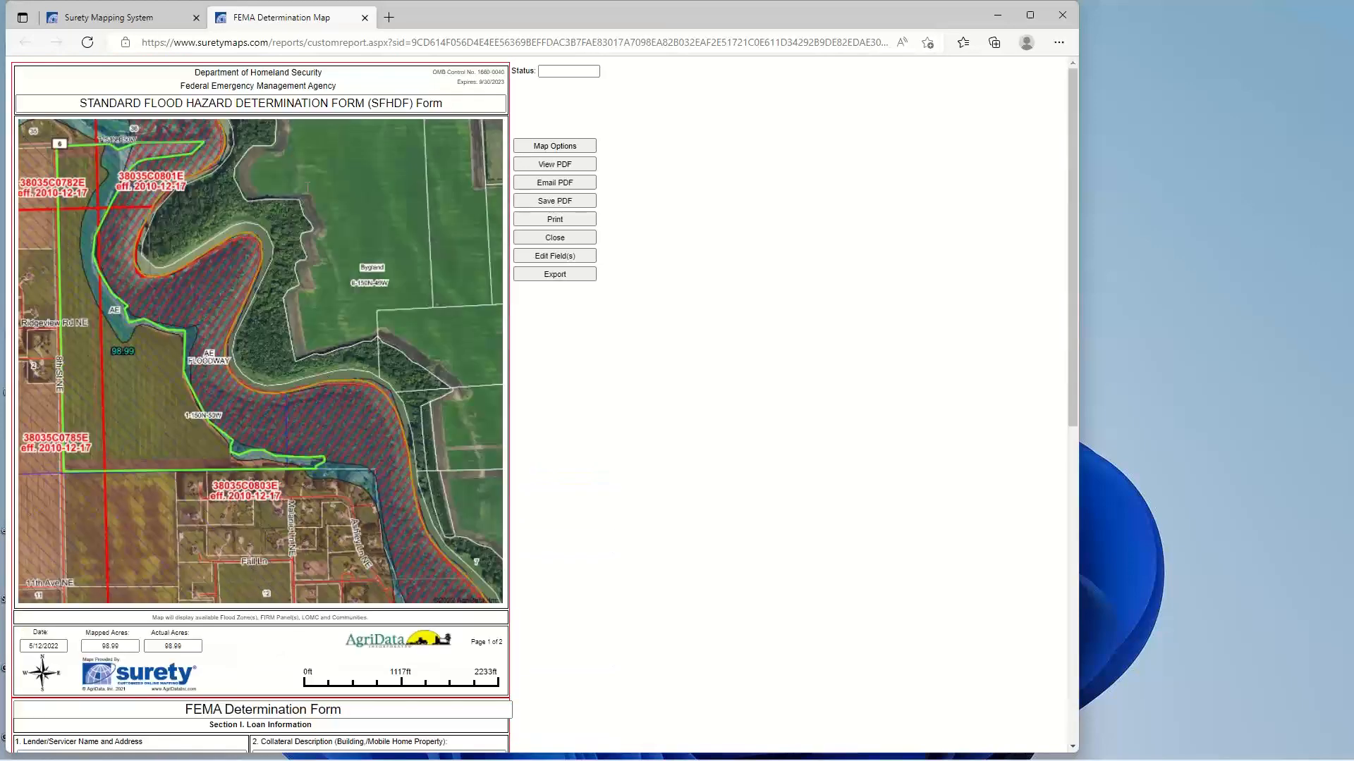
left_click(365, 18)
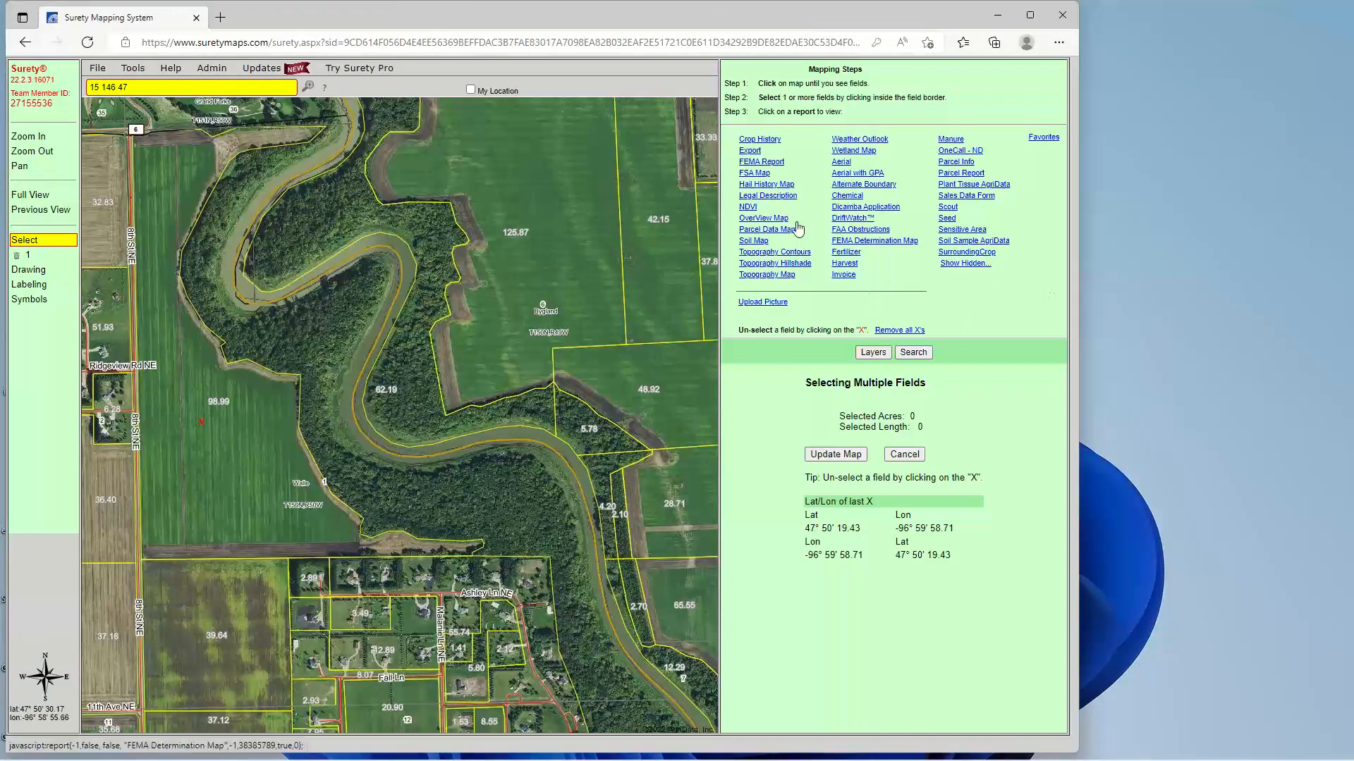
Generate the Wetland Map and Legal Description reports for the selected field, and close each after viewing it.
left_click(862, 153)
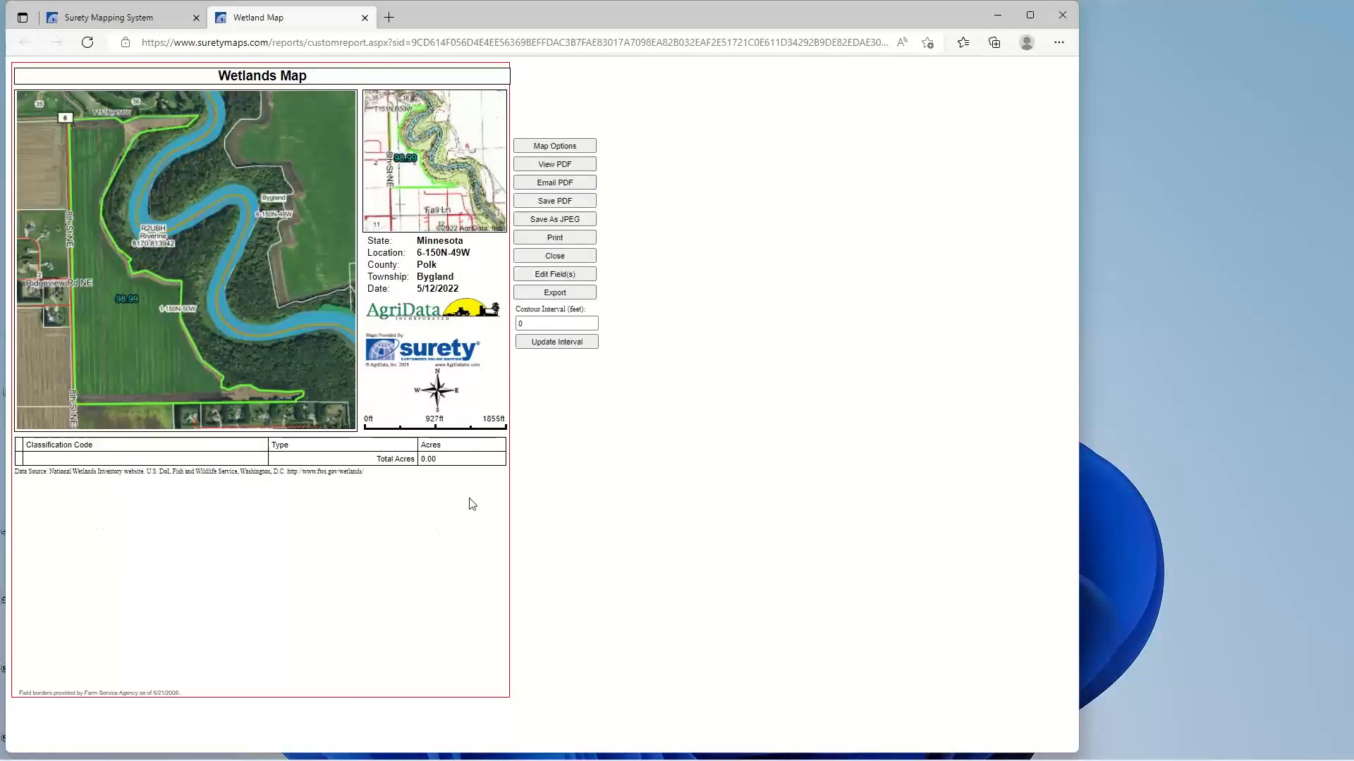
left_click(365, 18)
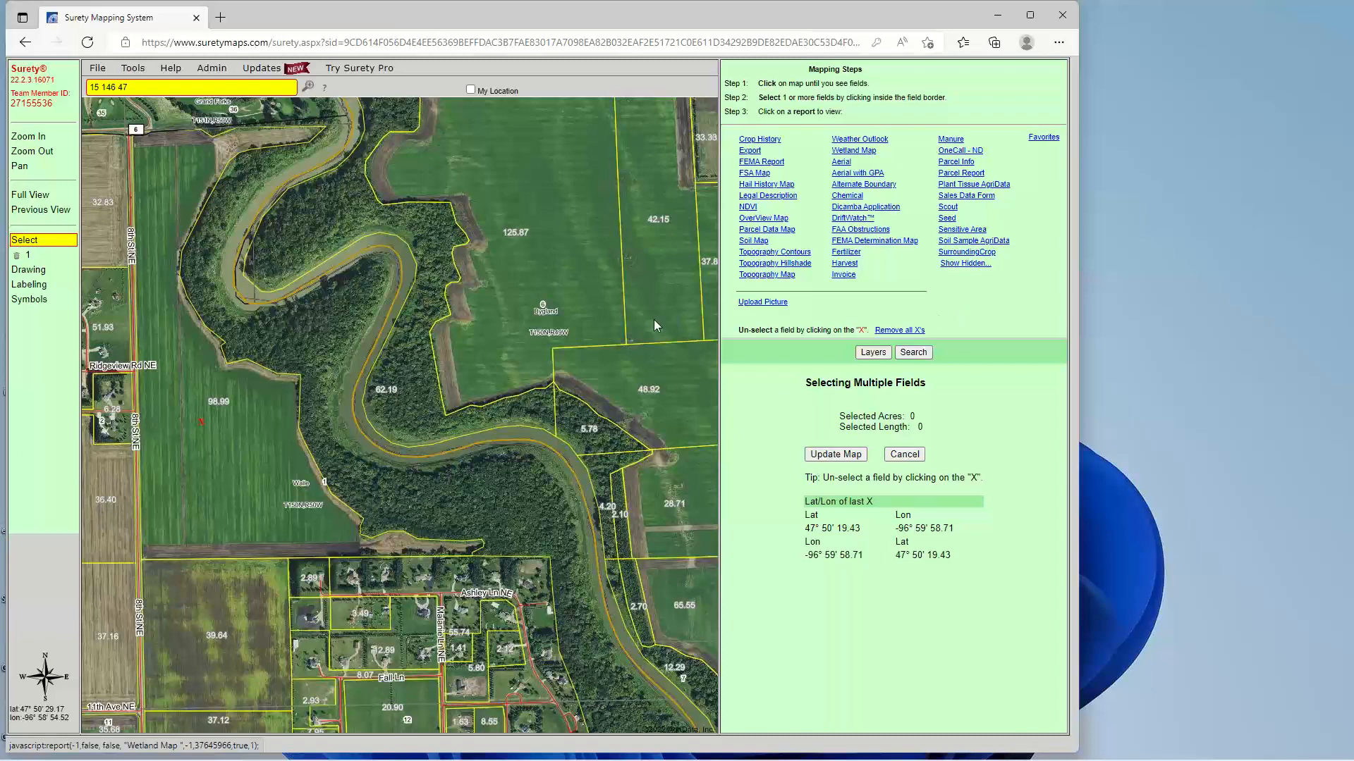
left_click(768, 197)
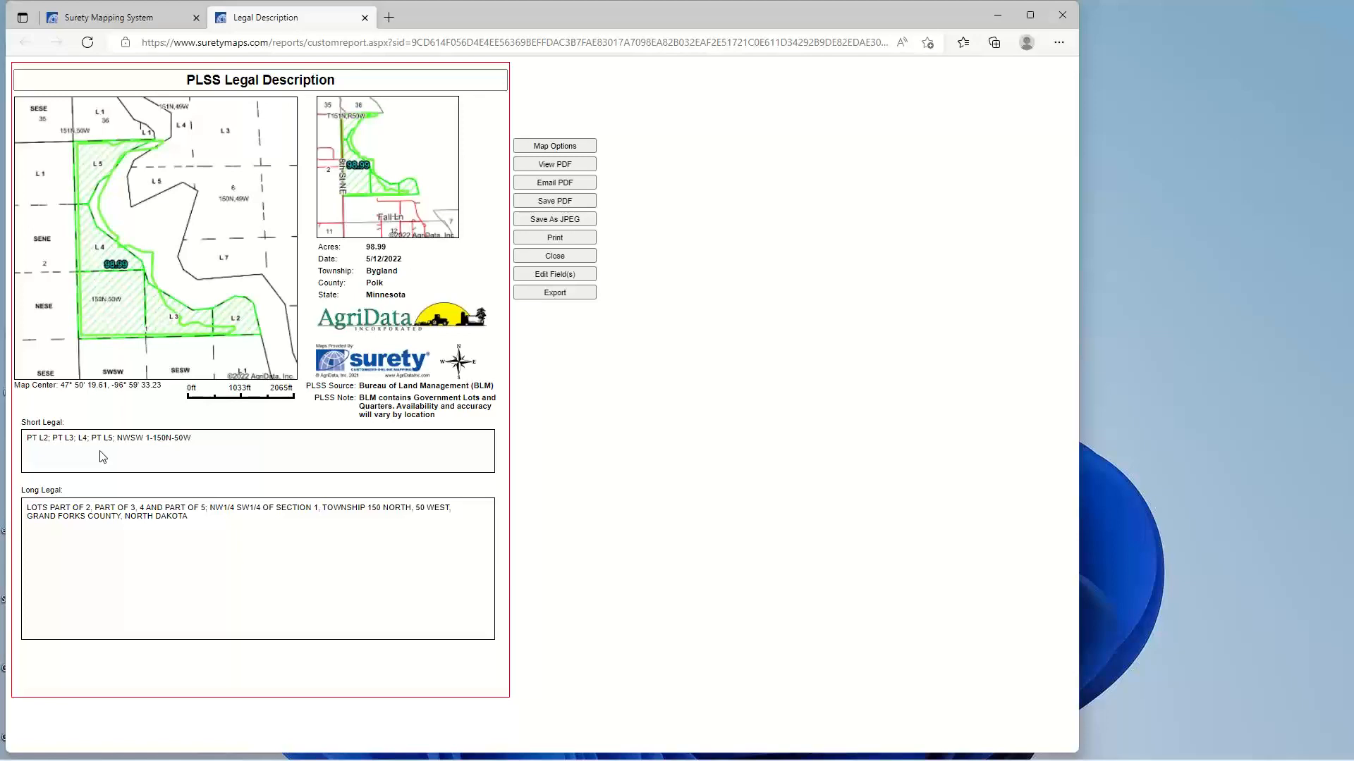
left_click(365, 18)
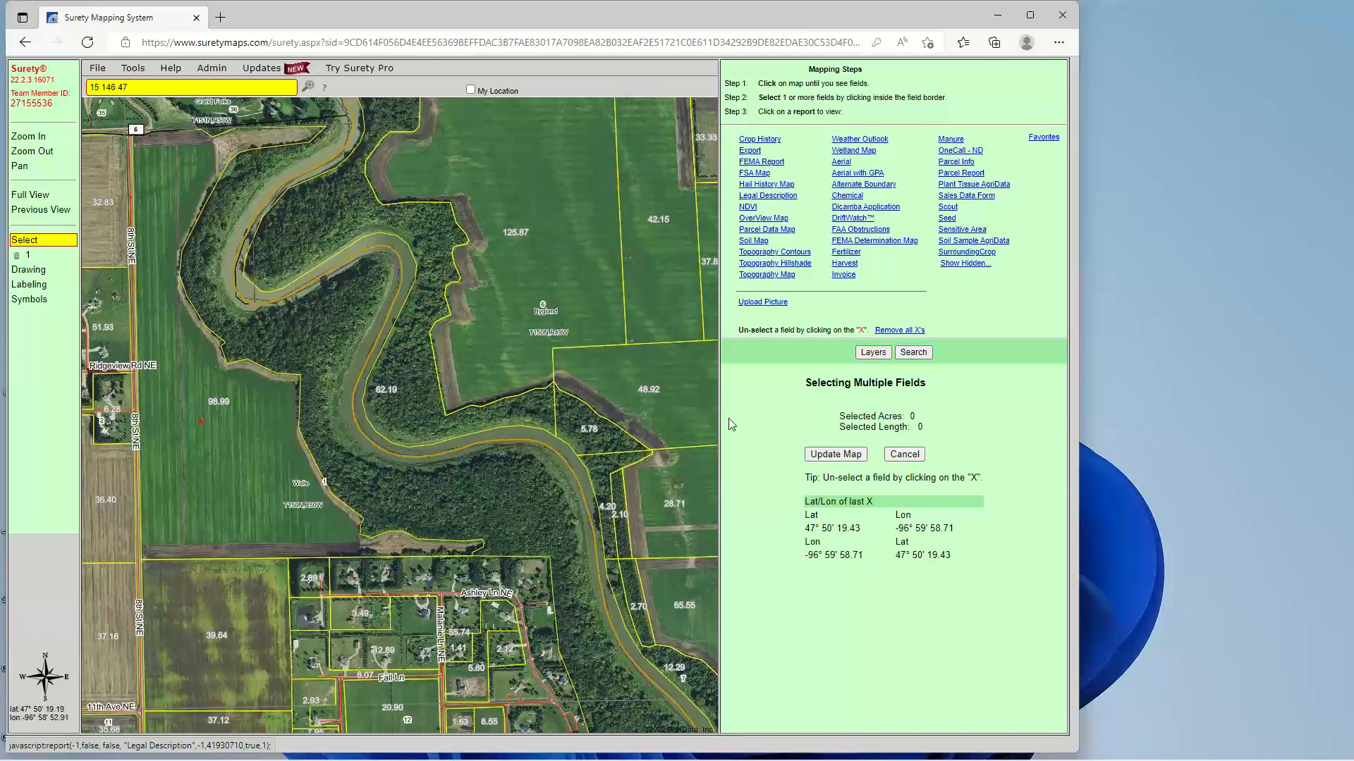
Using the quarter format from the search examples, search for NW 15 146 47 and generate that quarter's FSA Map report.
left_click(324, 88)
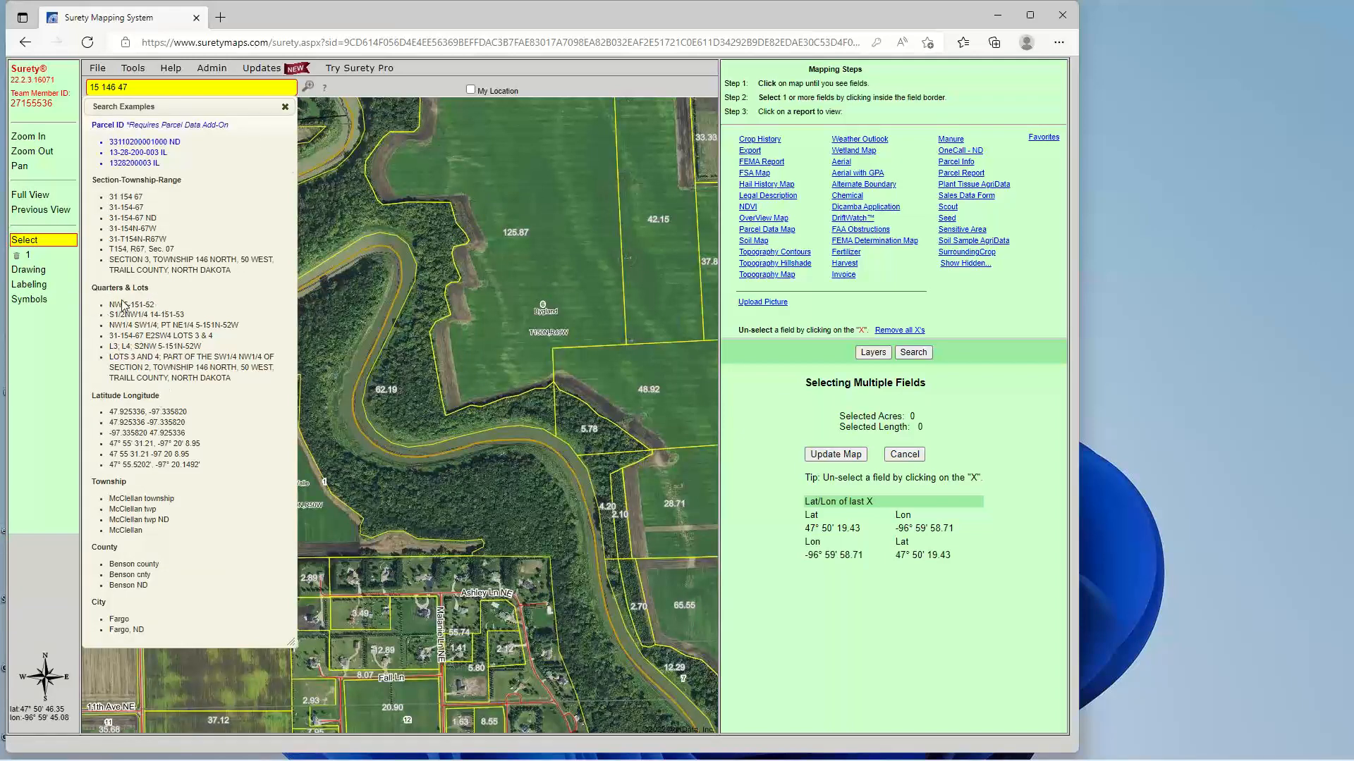
left_click(285, 107)
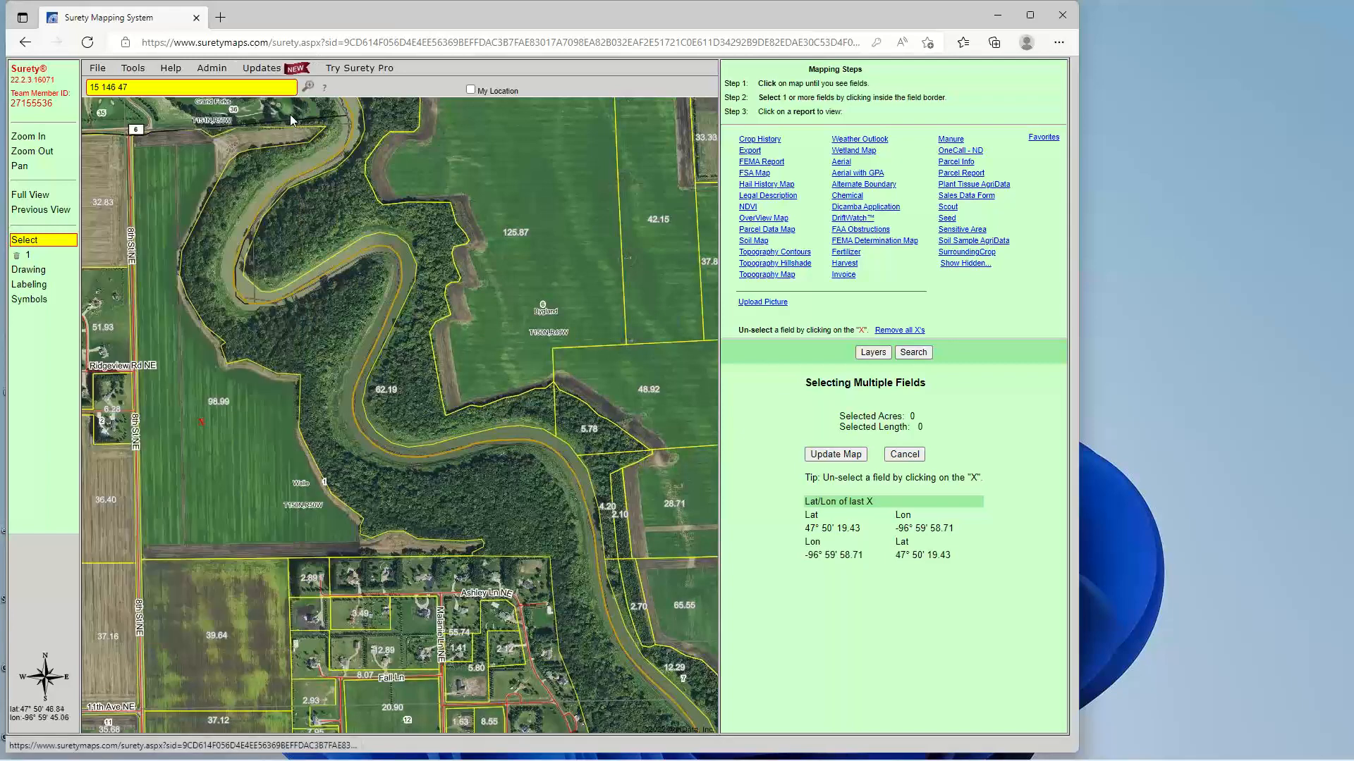
left_click(92, 87)
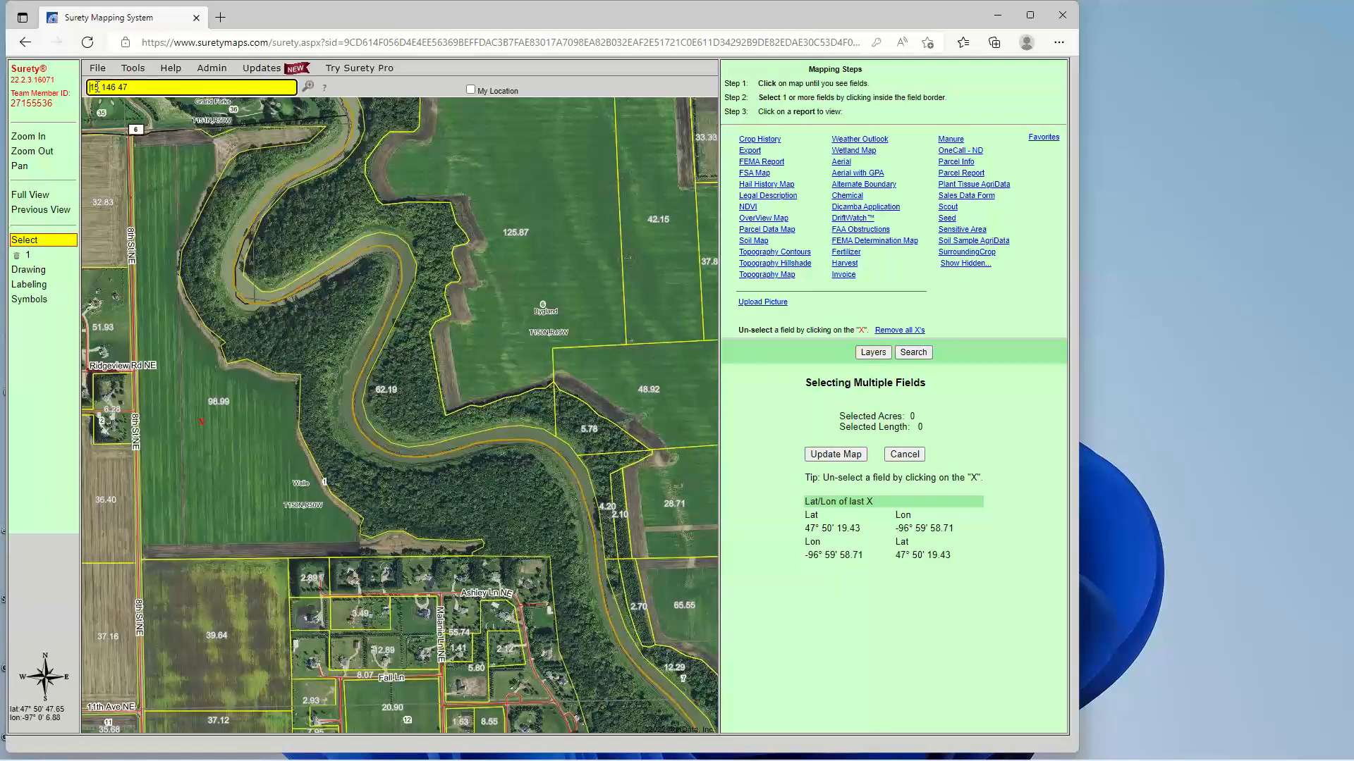
type("NW")
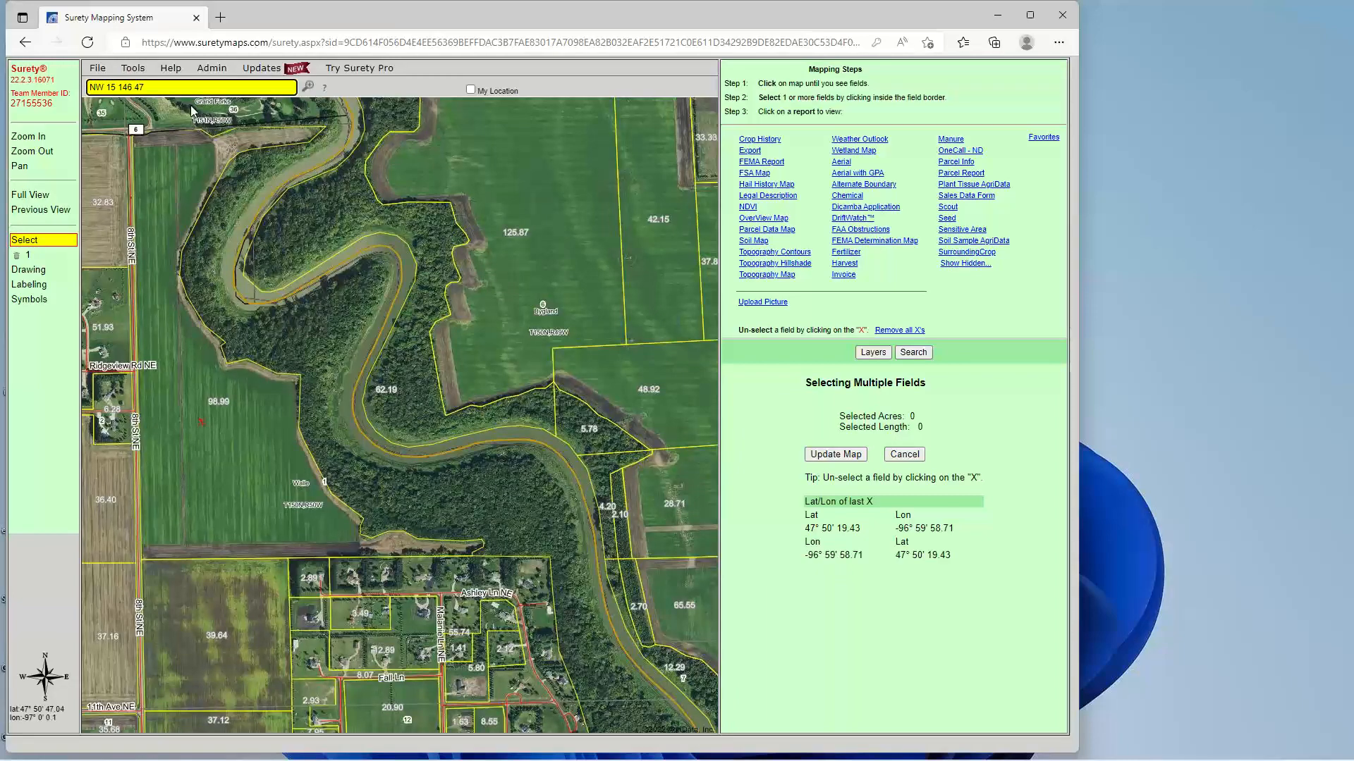
left_click(176, 88)
key("Return")
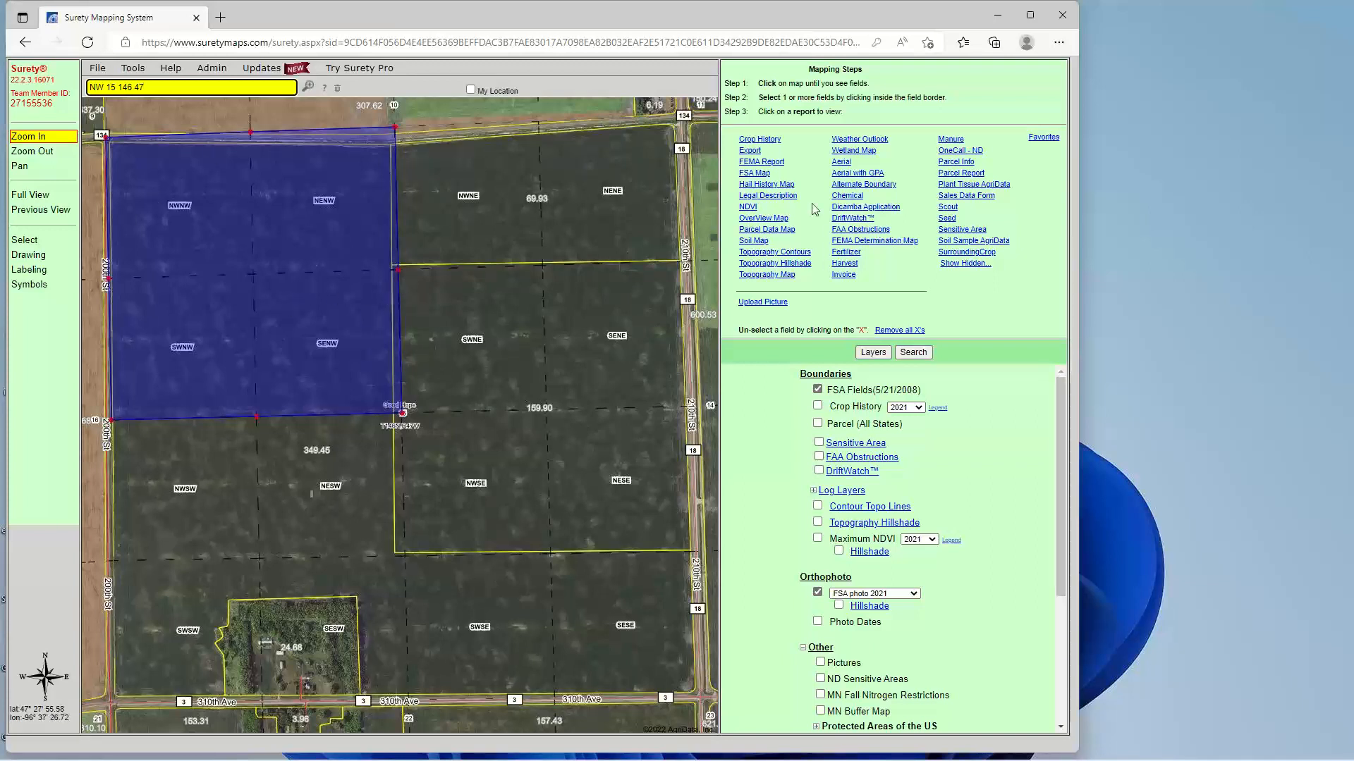
left_click(761, 174)
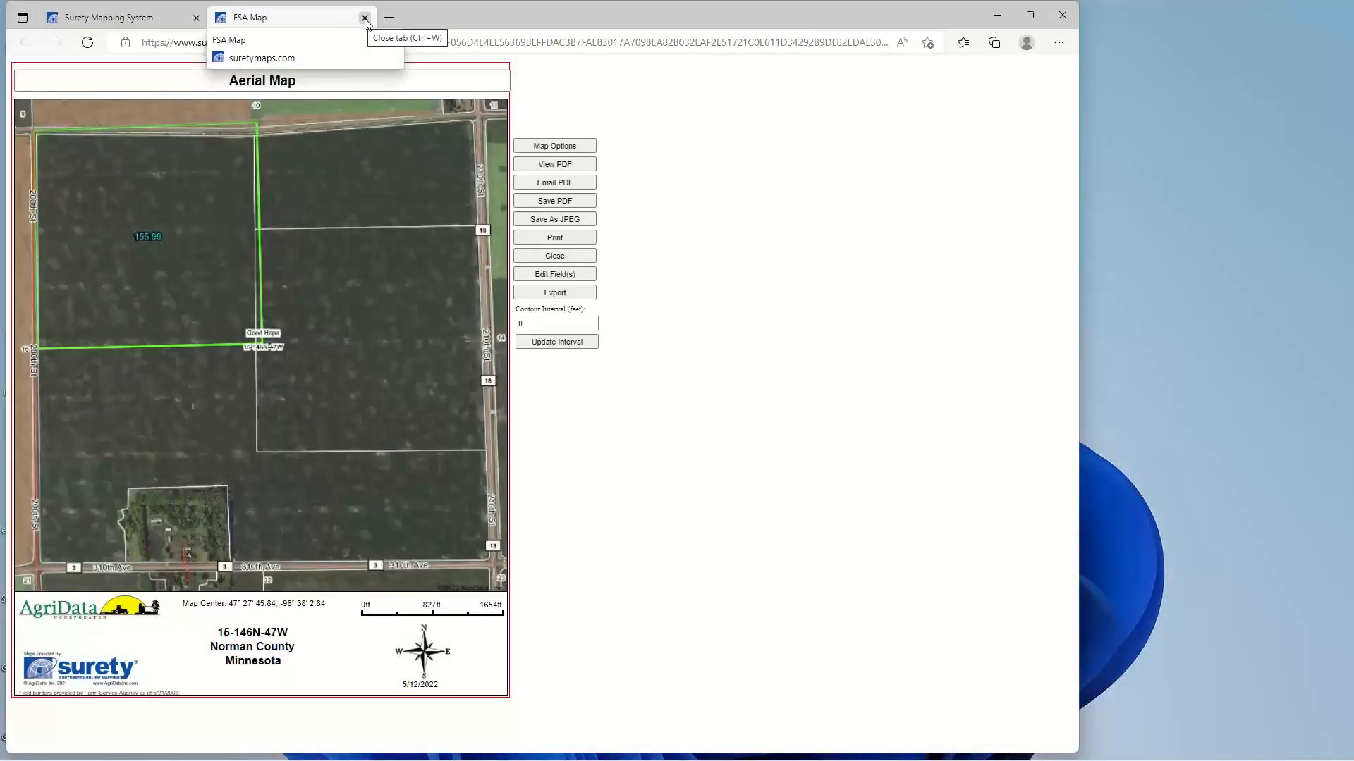
Close the FSA Map report and delete all drawings from the map.
left_click(365, 17)
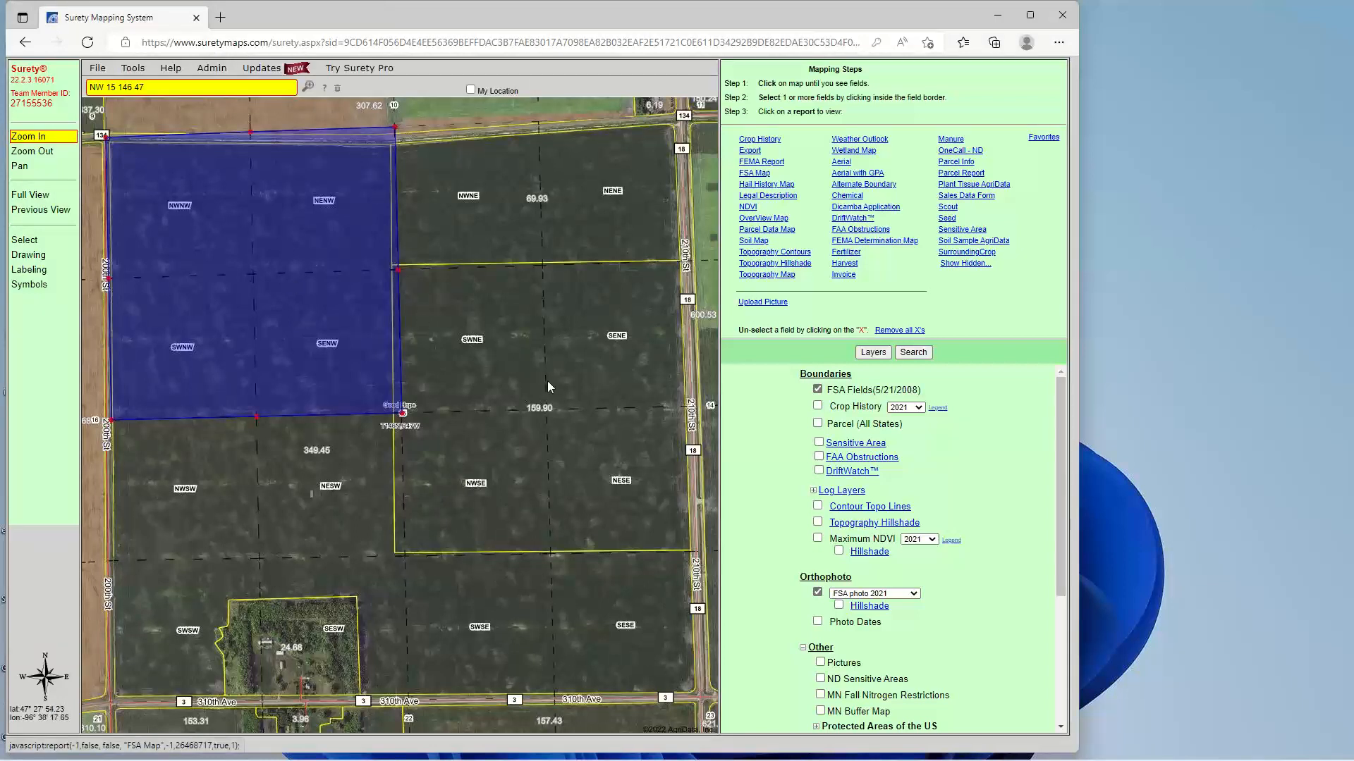
left_click(44, 255)
left_click(17, 271)
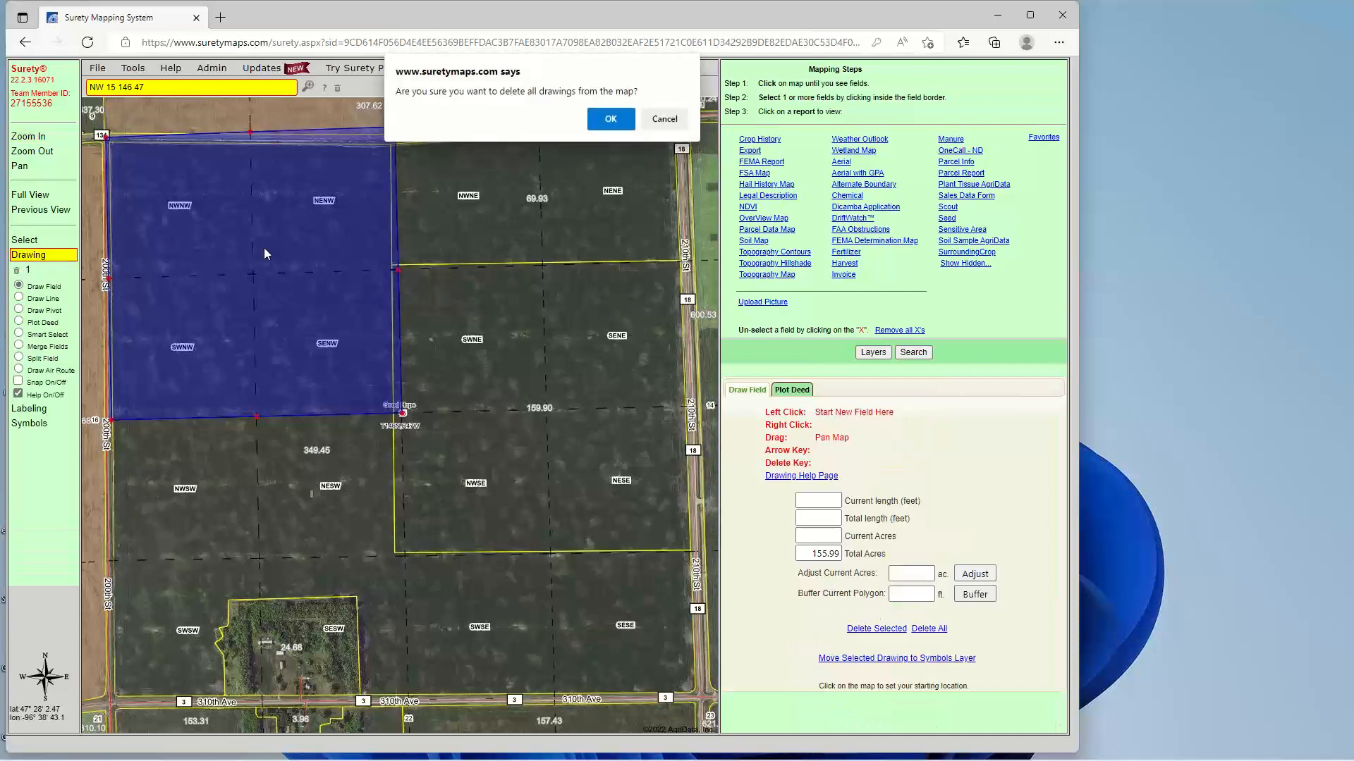
left_click(611, 120)
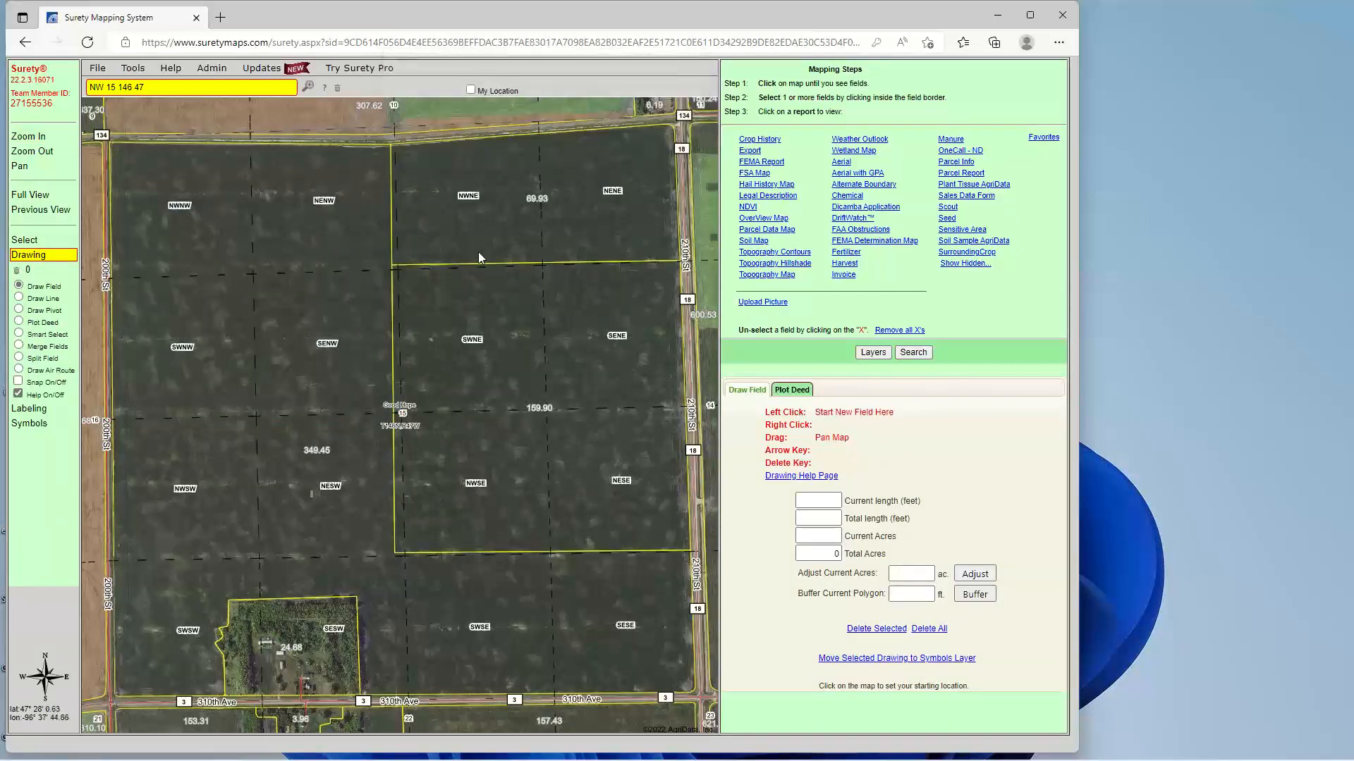
Search for the quarter-quarter SENW 15 146 47 and delete its drawn outline from the map.
left_click(89, 89)
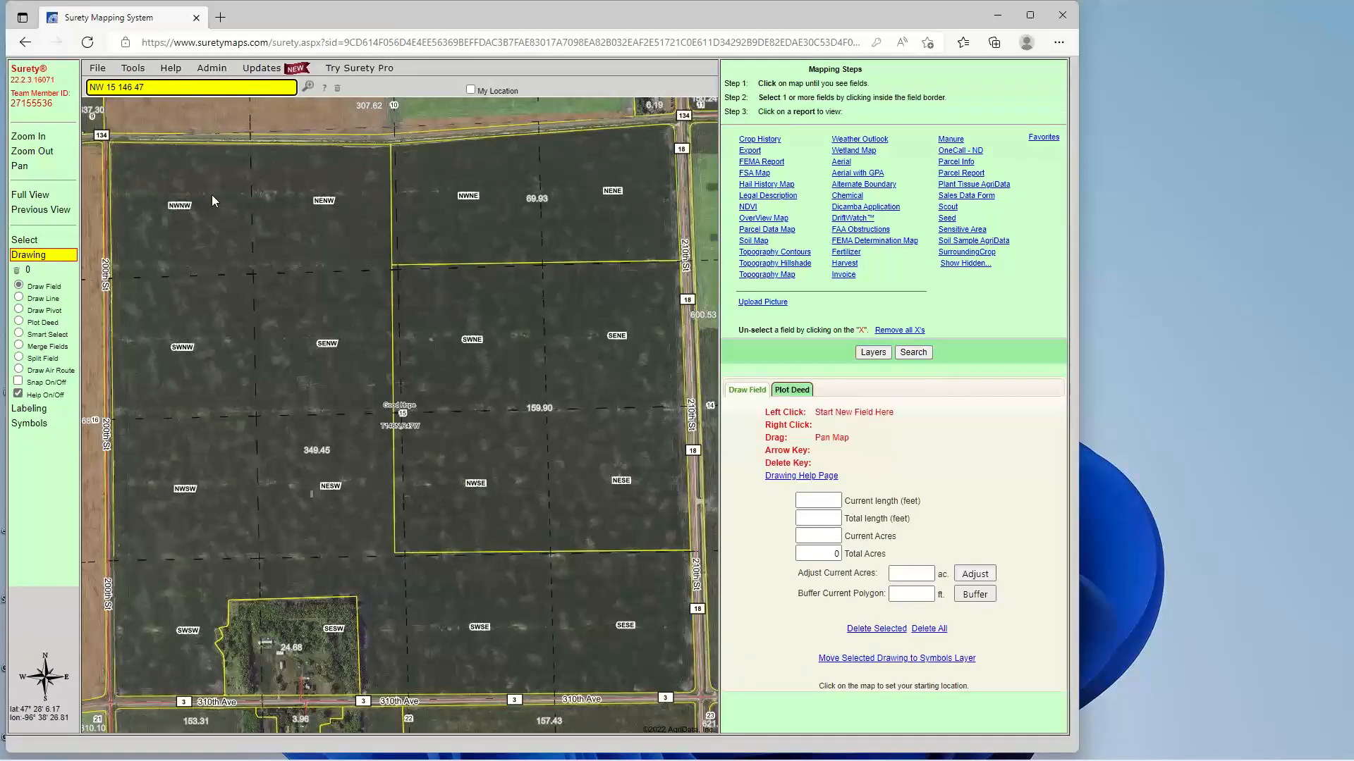
type("SE")
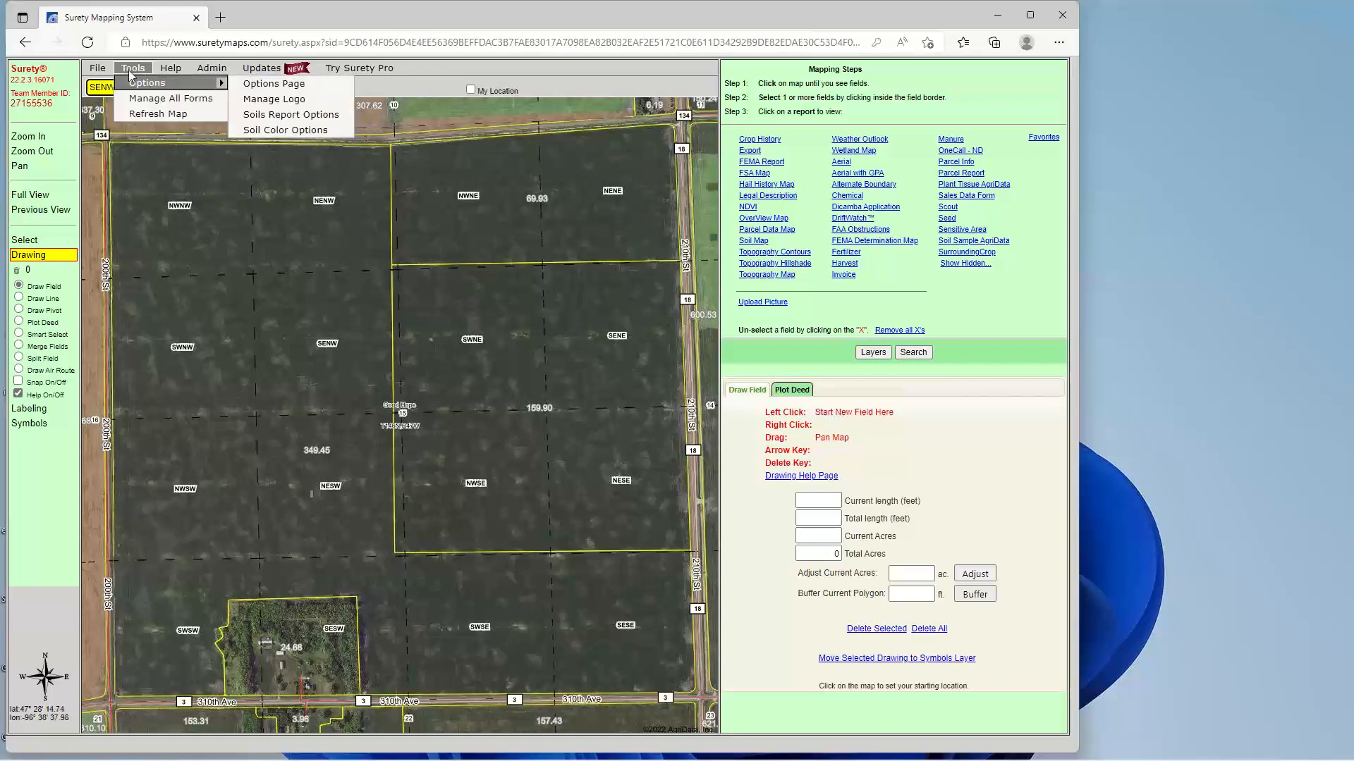
left_click(309, 87)
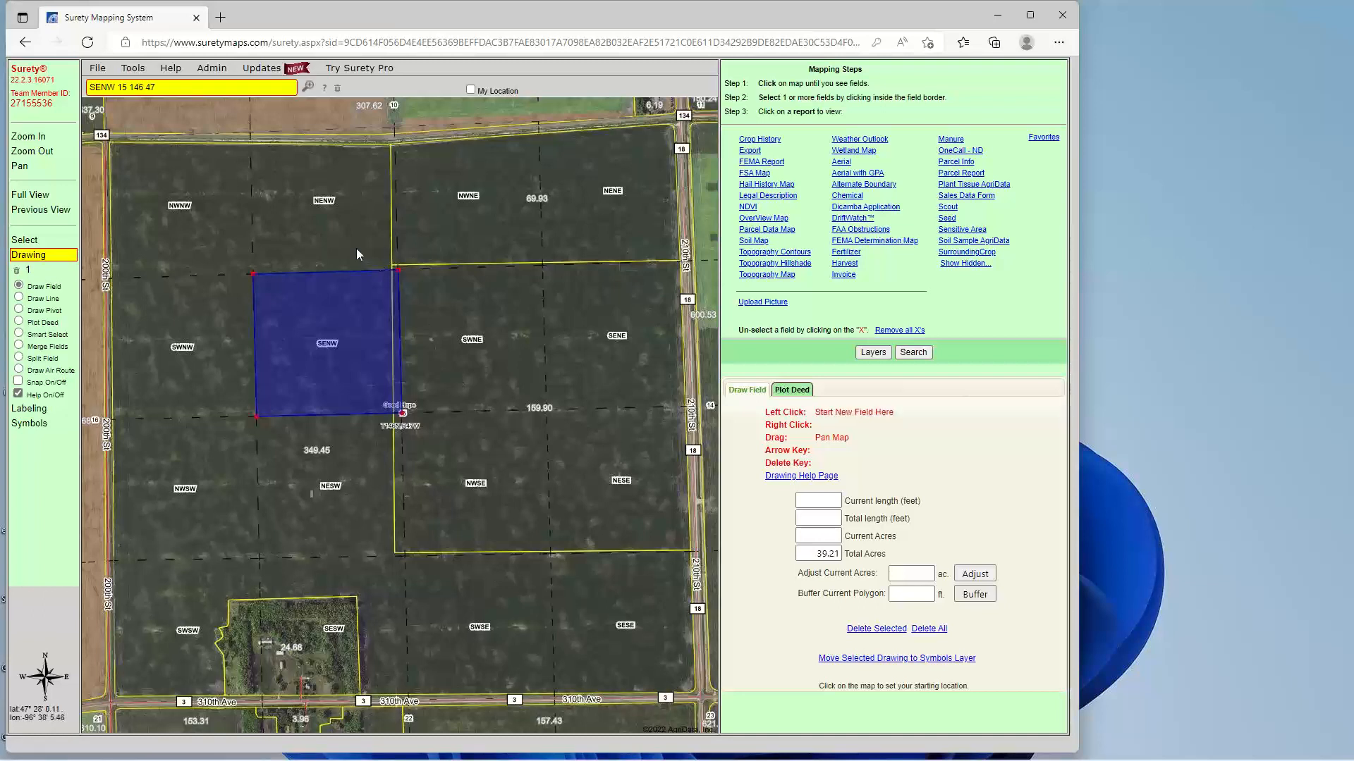
left_click(17, 270)
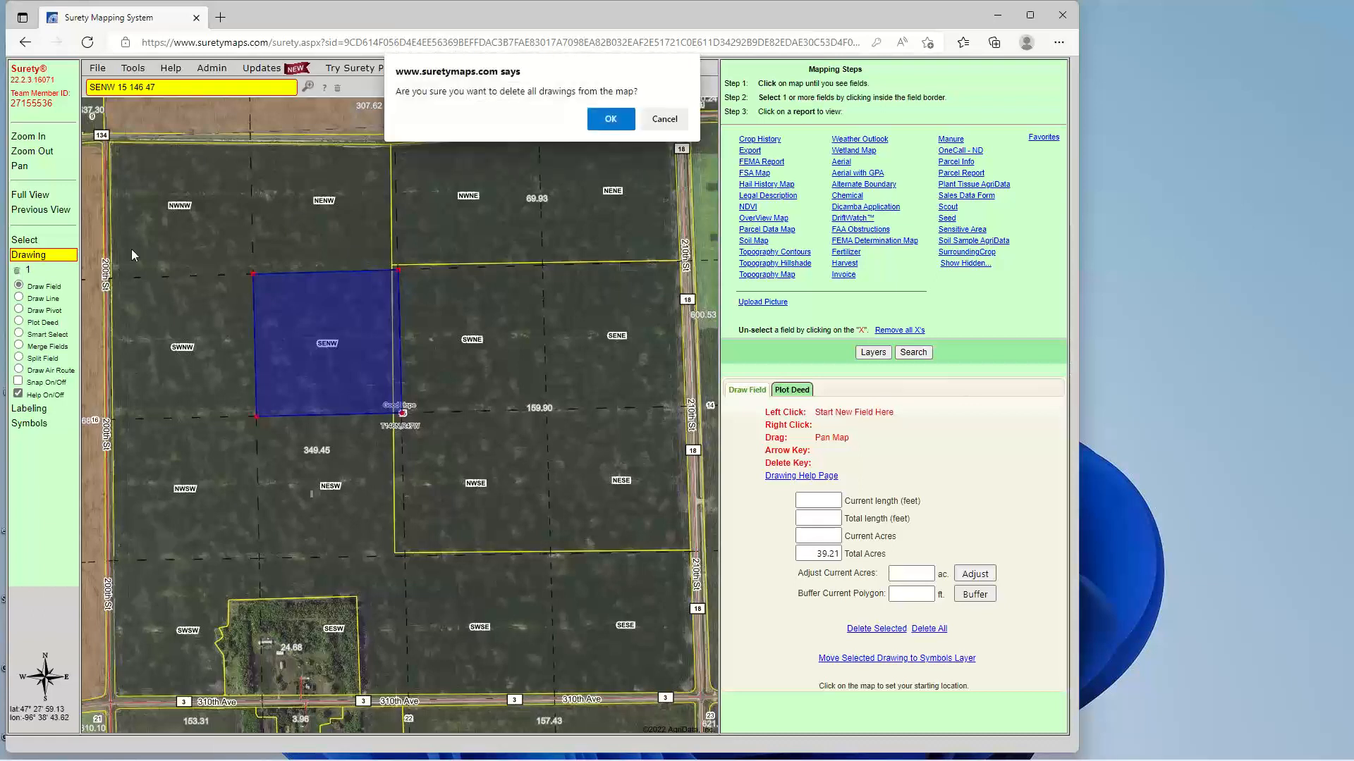
left_click(610, 118)
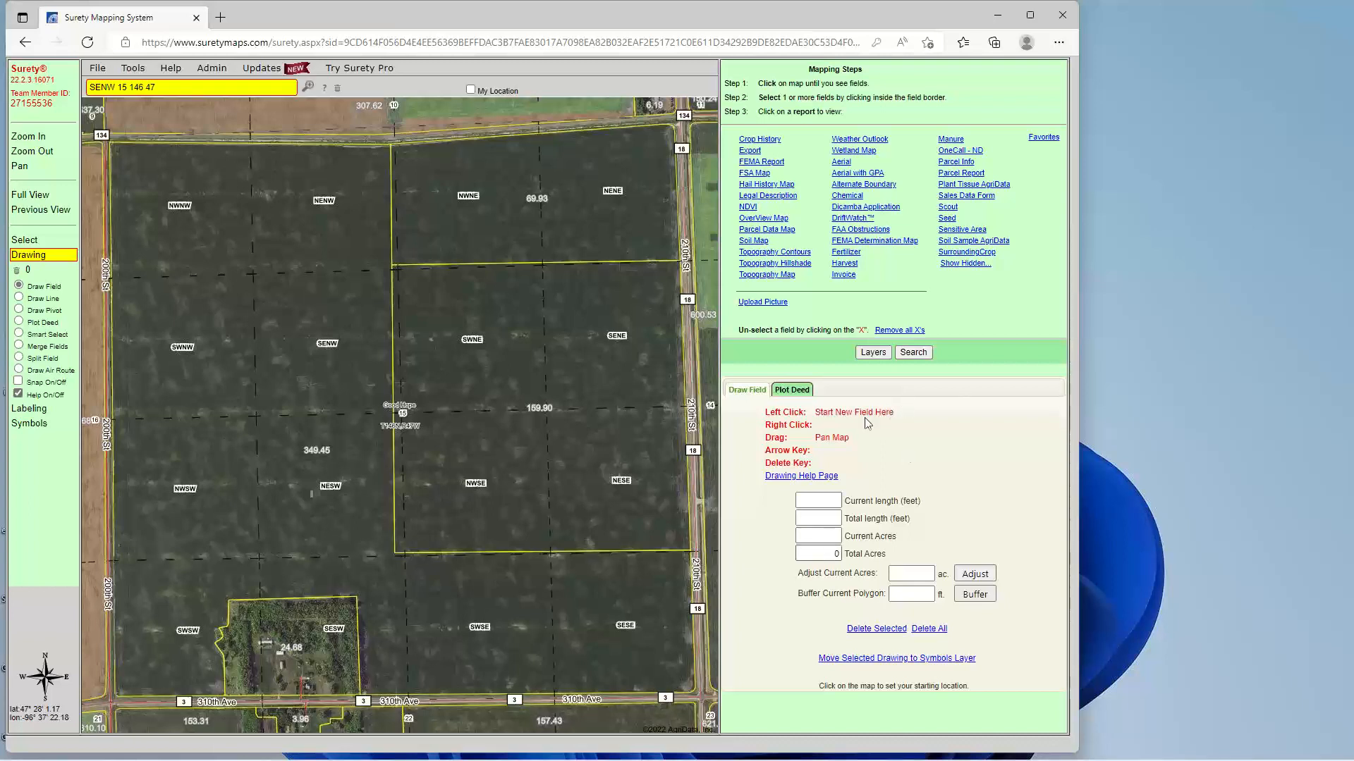
Review the available map layers through the section and quarter-section options, and view the wider area around section 15.
left_click(872, 352)
scroll(774, 638, "down", 3)
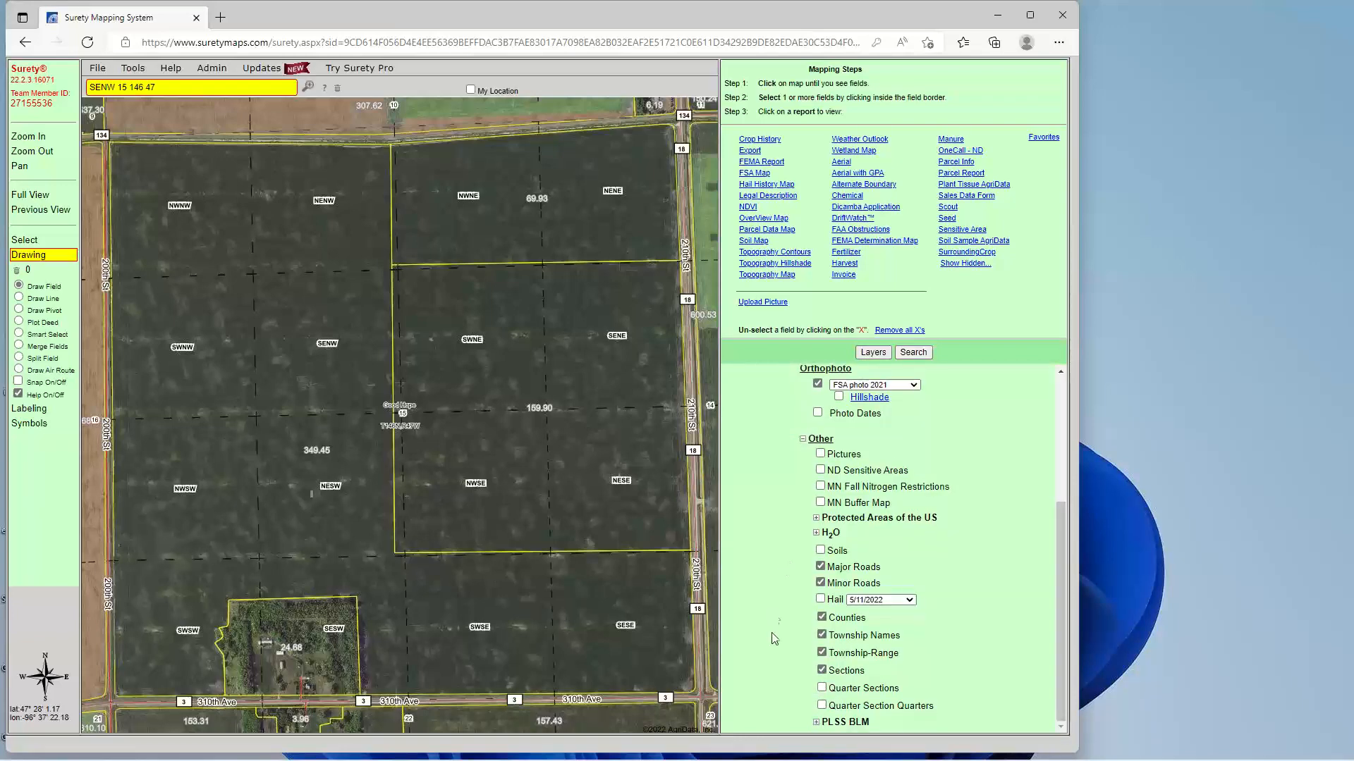
scroll(791, 548, "up", 3)
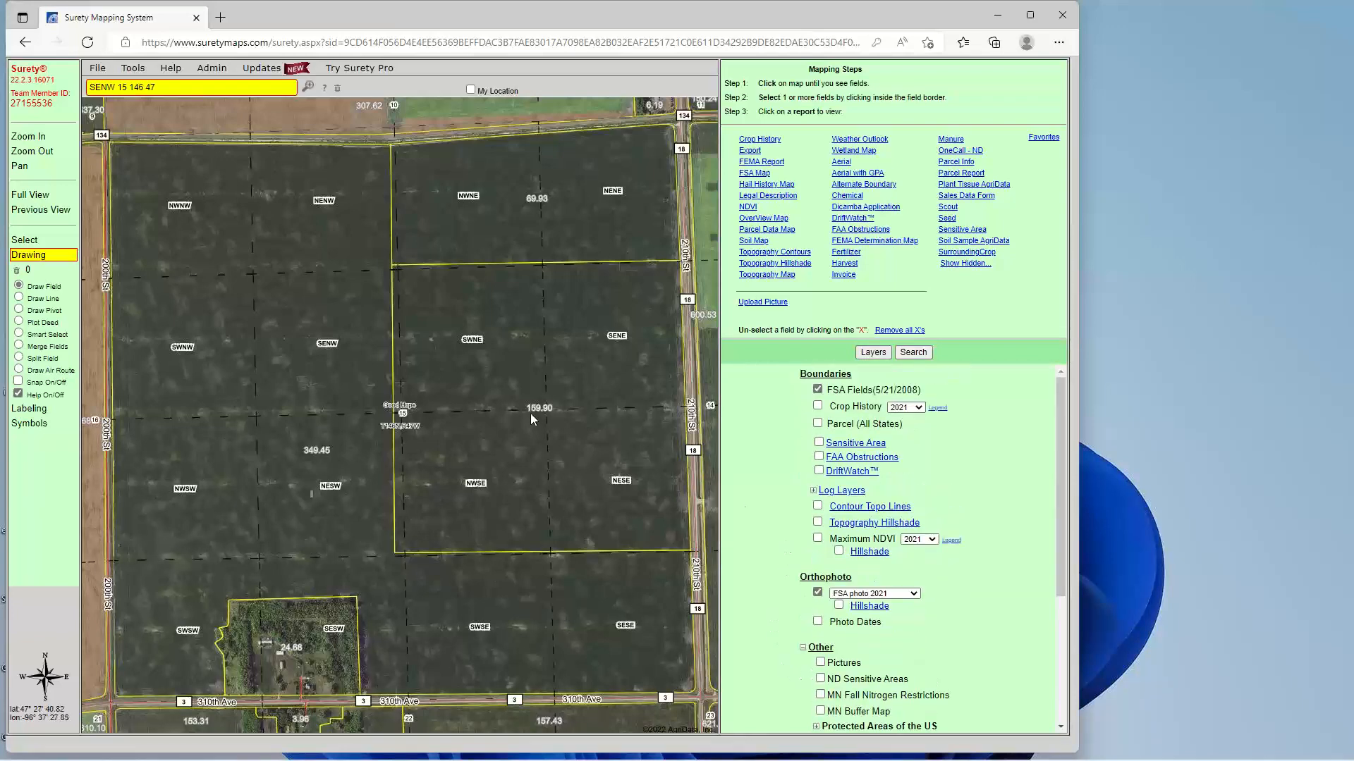
scroll(349, 417, "down", 1)
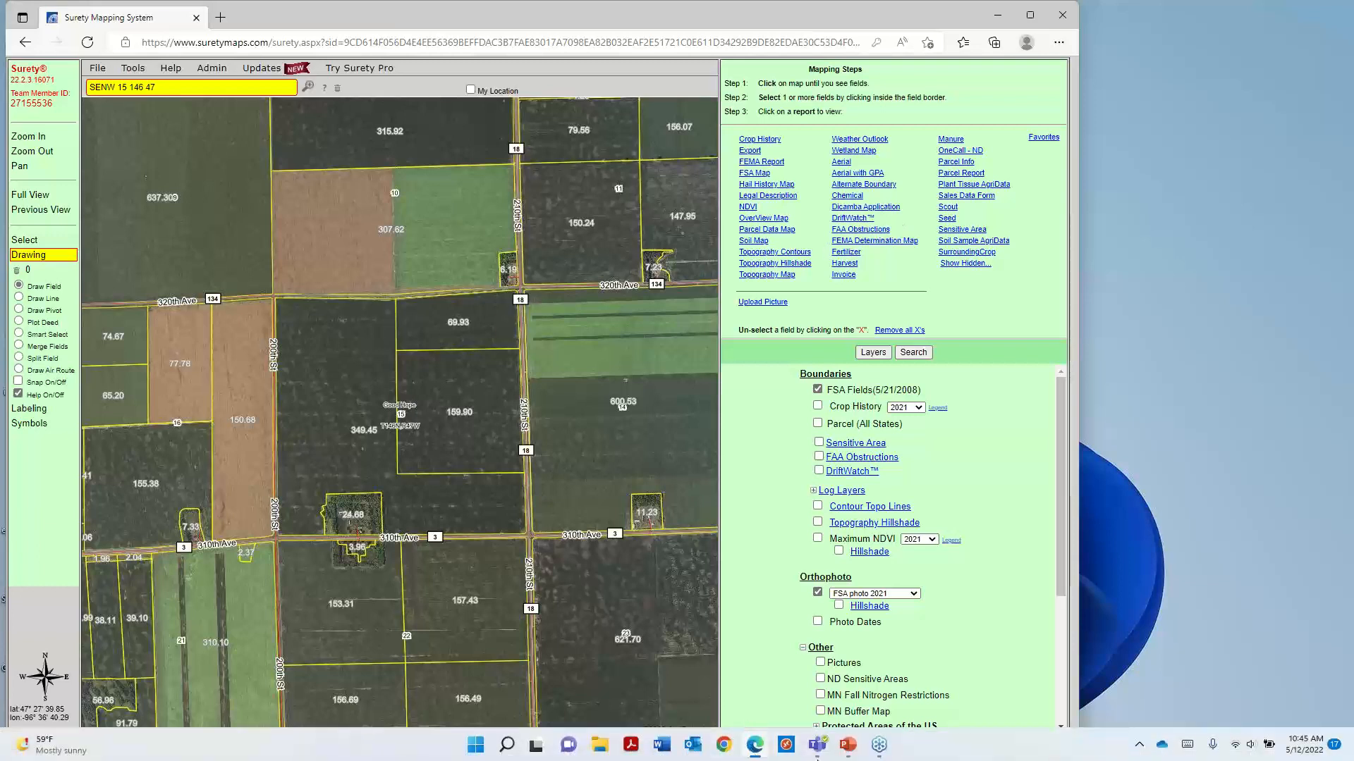
Switch to PowerPoint and show the webinar intro slide.
left_click(847, 745)
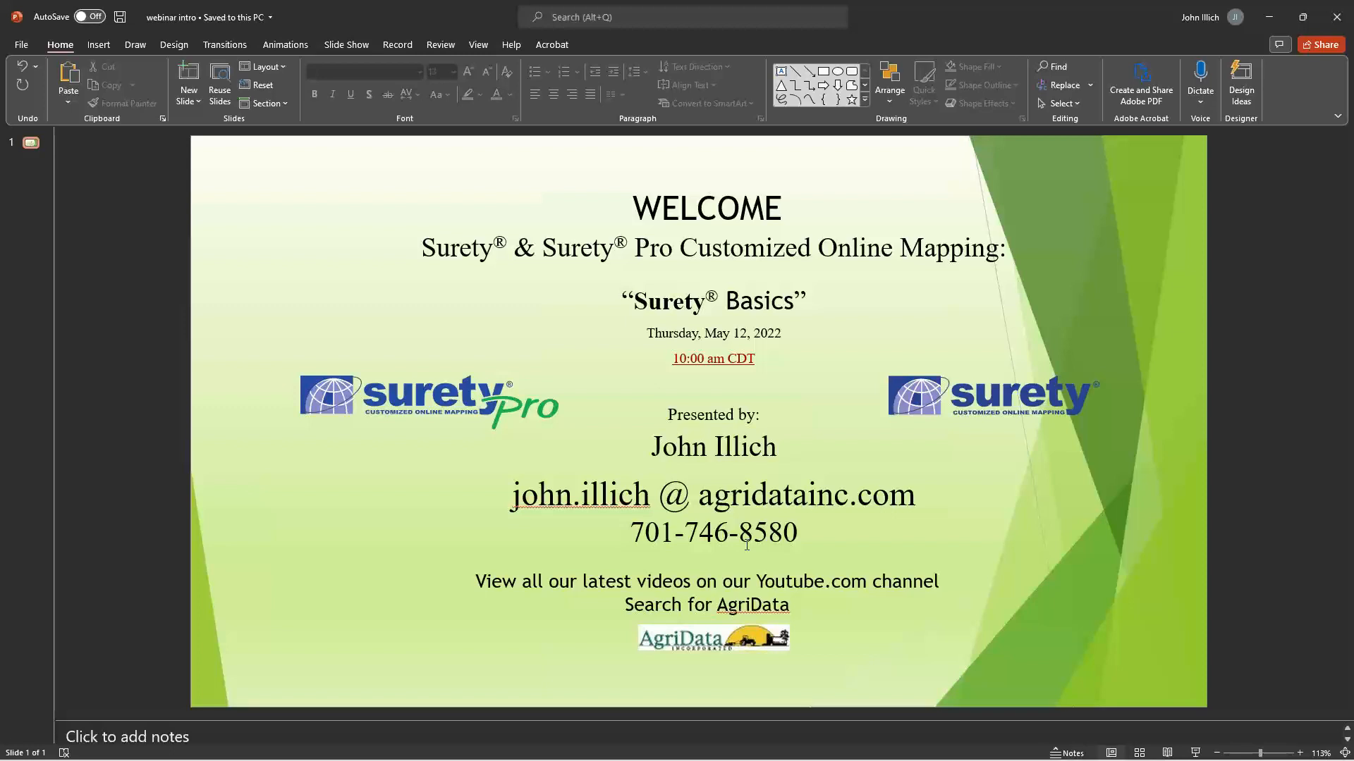
Return to the Edge browser and view the AgriData website's Pricing page in a new tab.
mouse_move(706, 758)
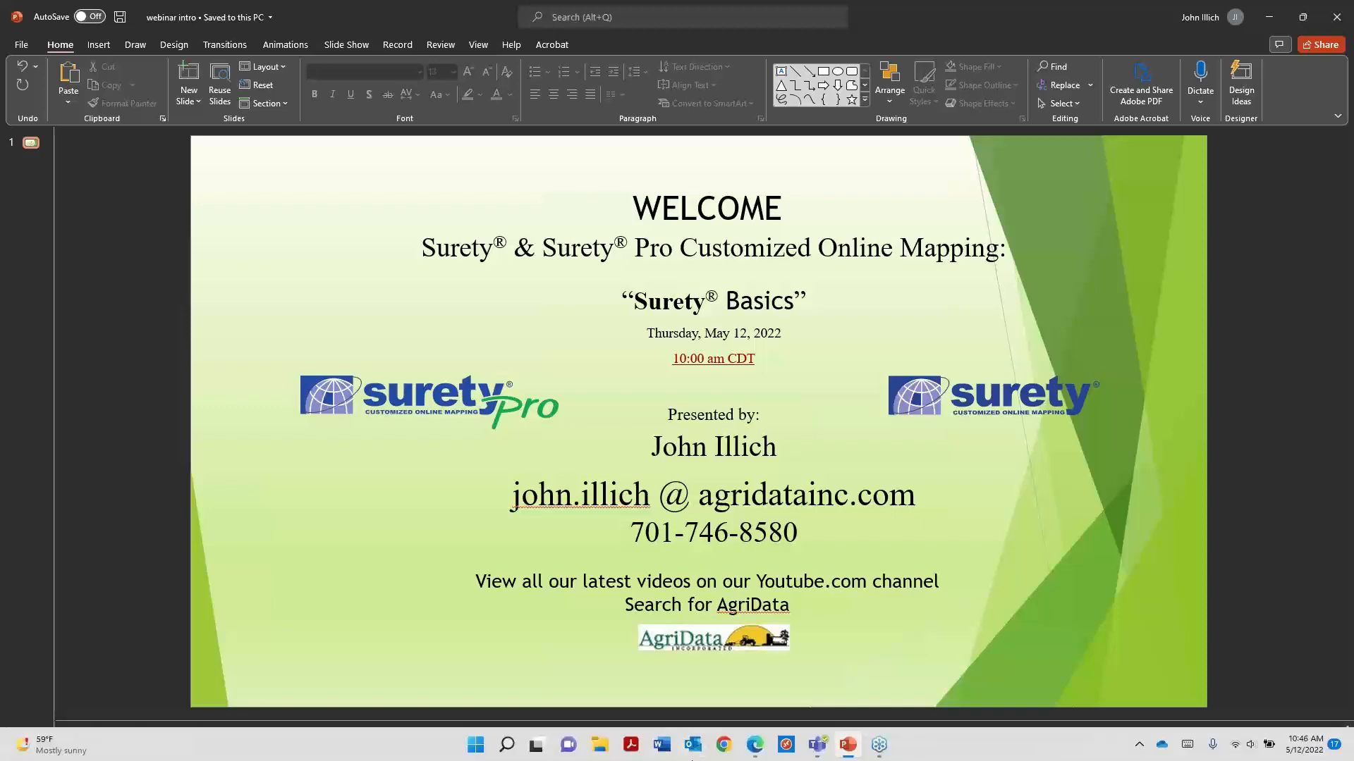
left_click(754, 746)
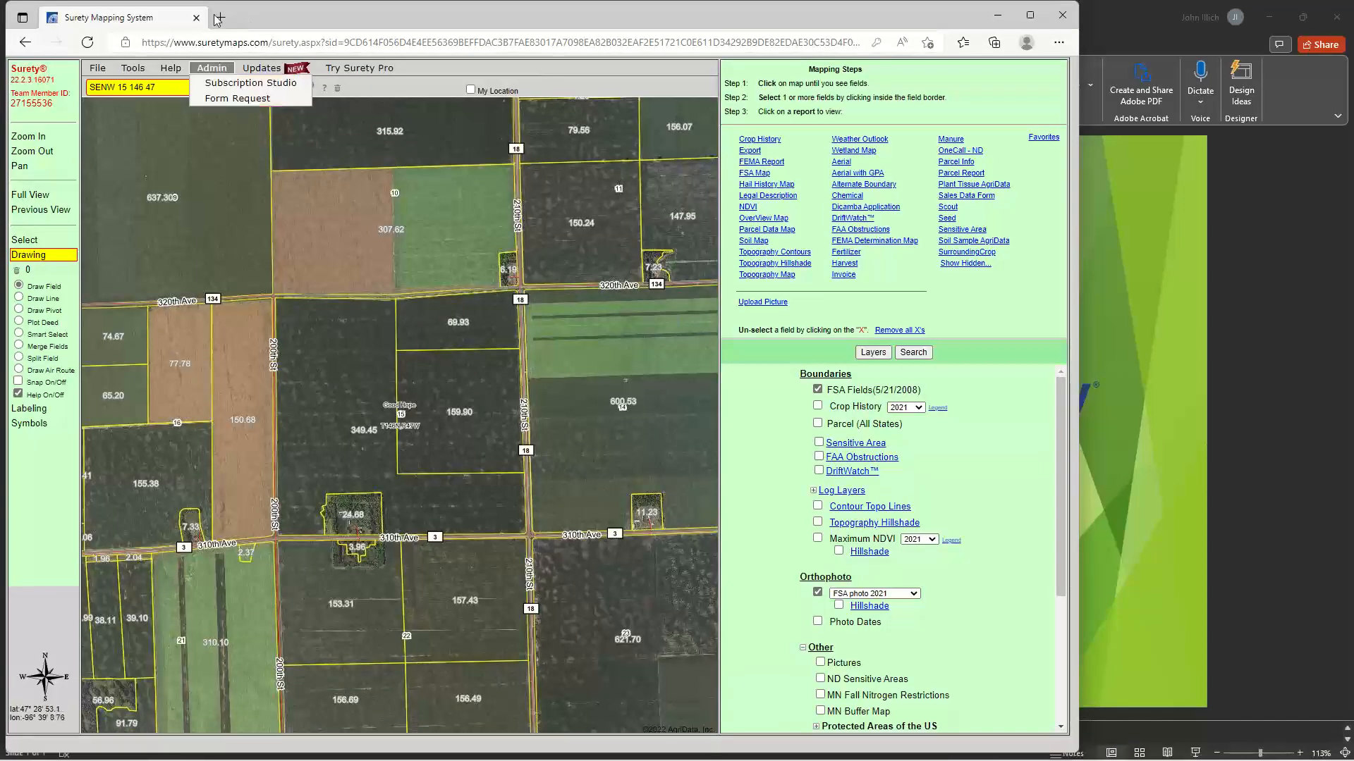
left_click(219, 17)
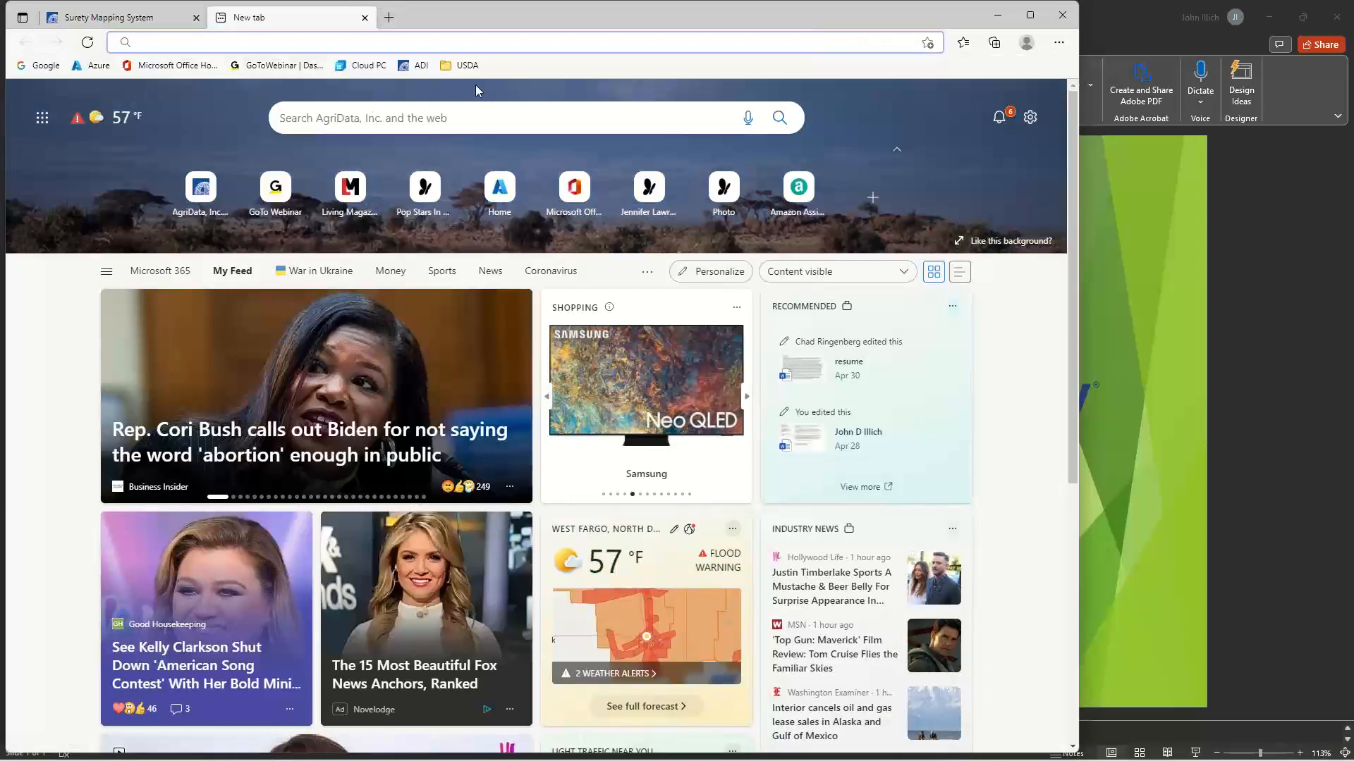
left_click(412, 65)
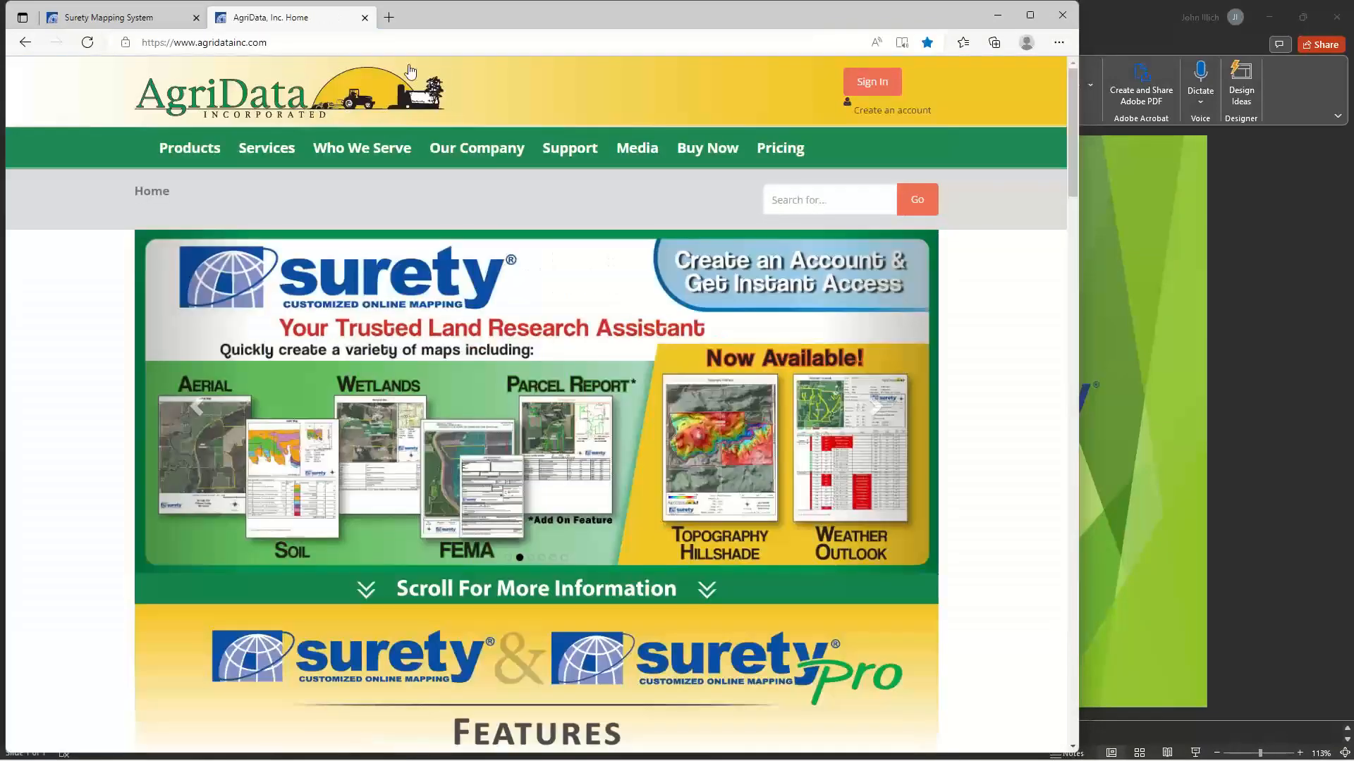
left_click(768, 158)
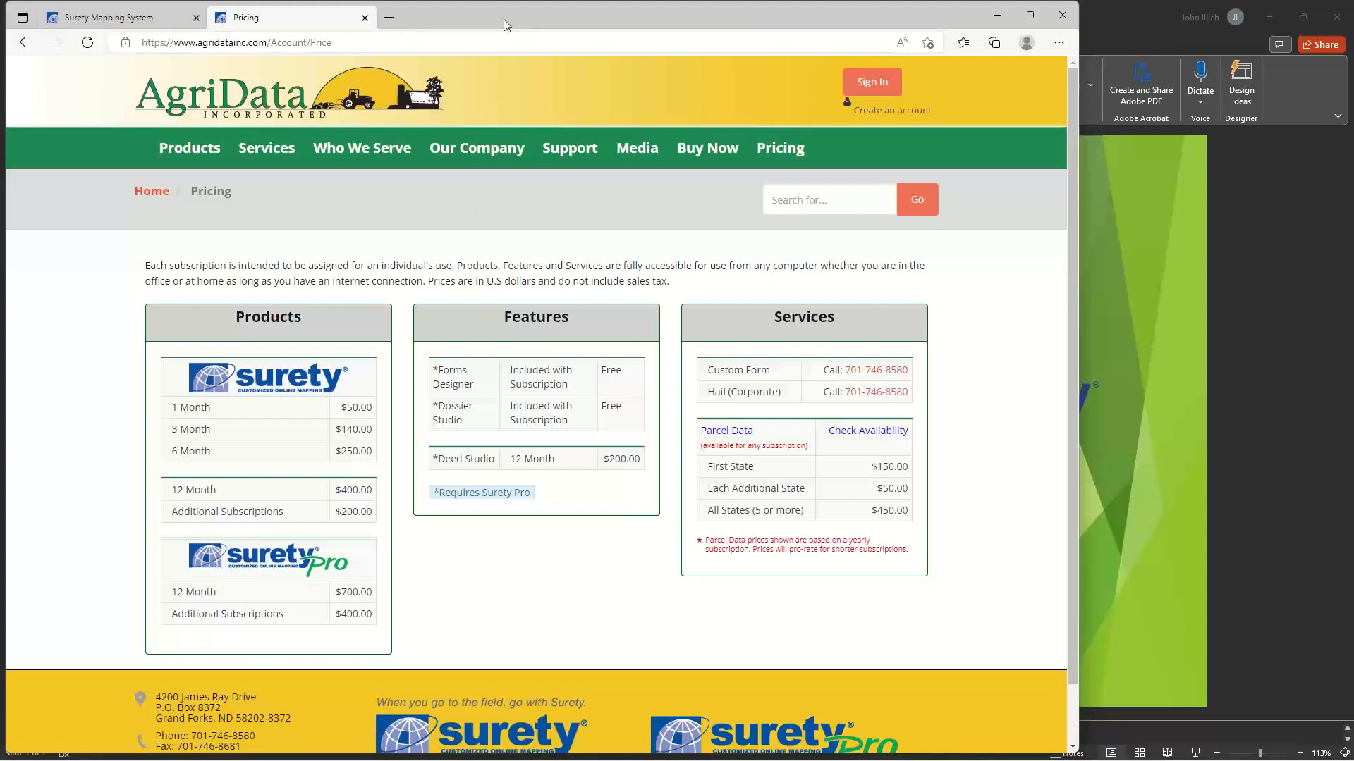
Switch back to PowerPoint to display the presenter's contact details on the welcome slide.
mouse_move(615, 755)
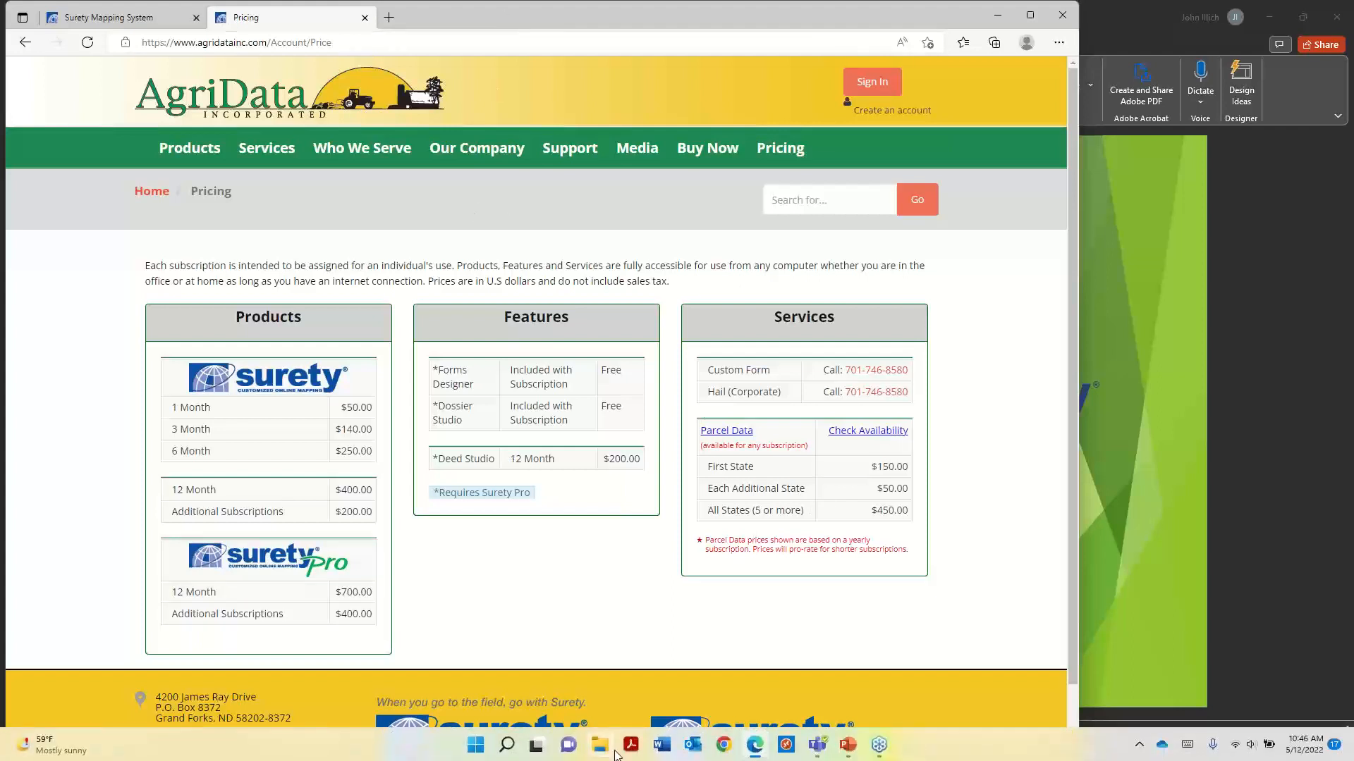
left_click(847, 745)
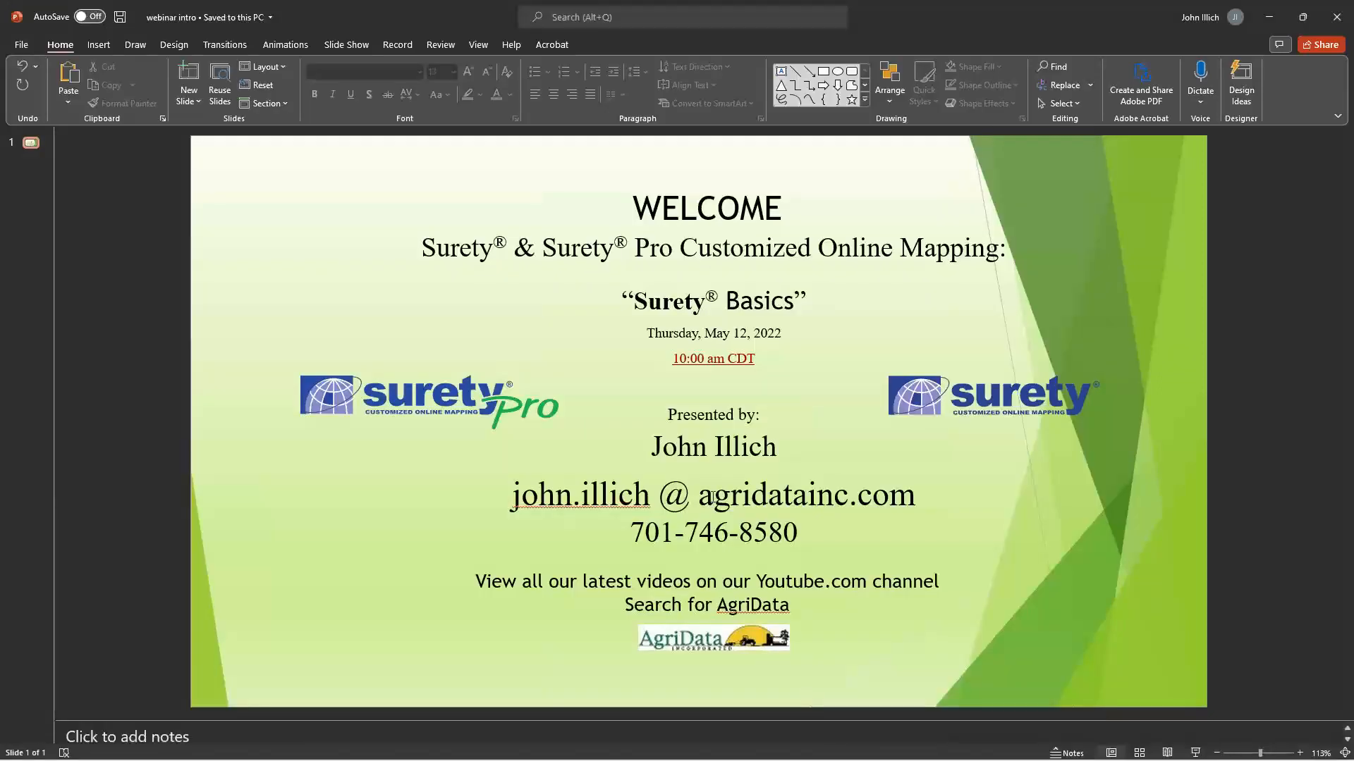